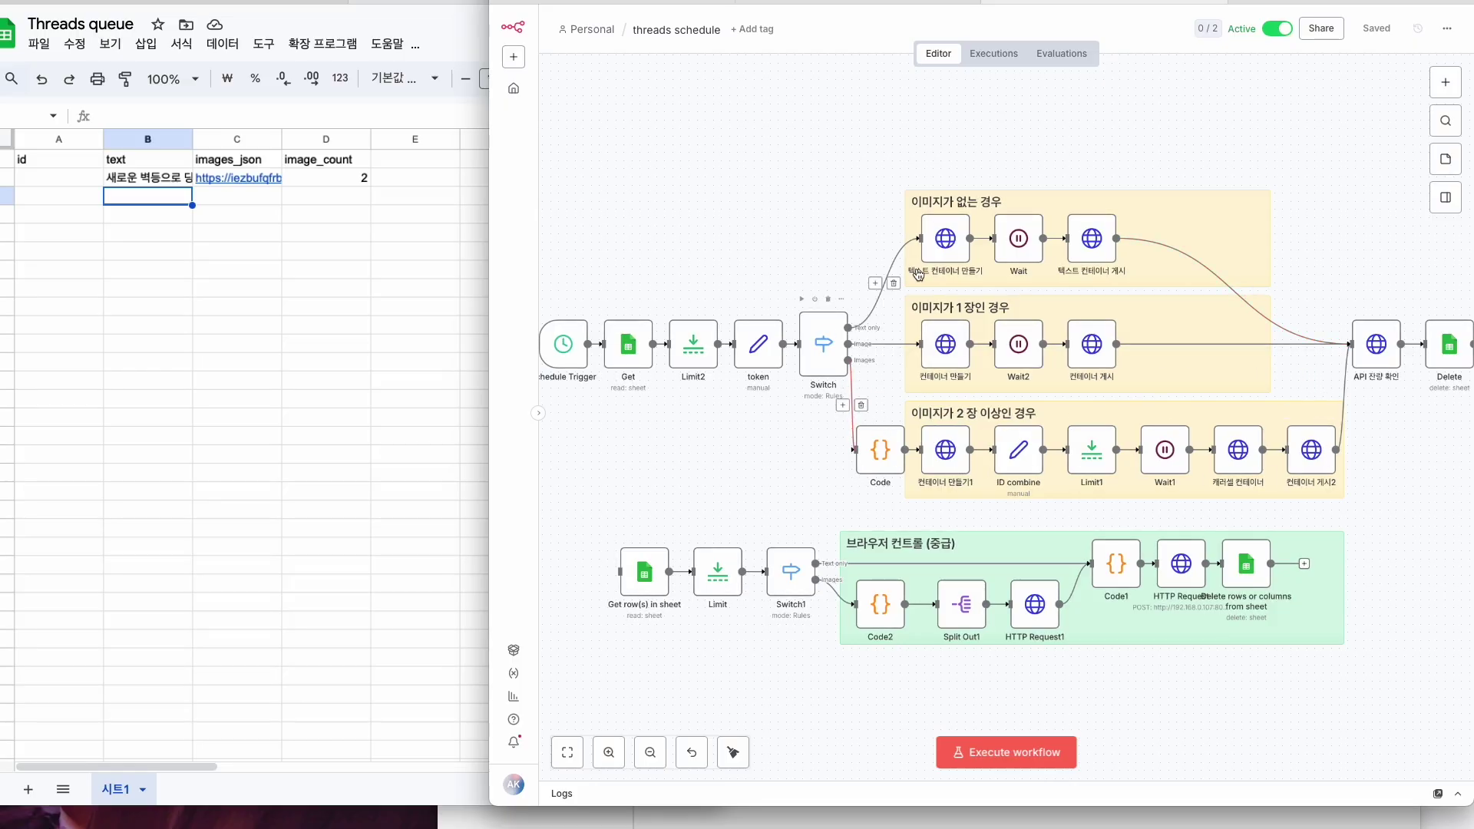
- Execute the threads schedule workflow
left_click(1002, 752)
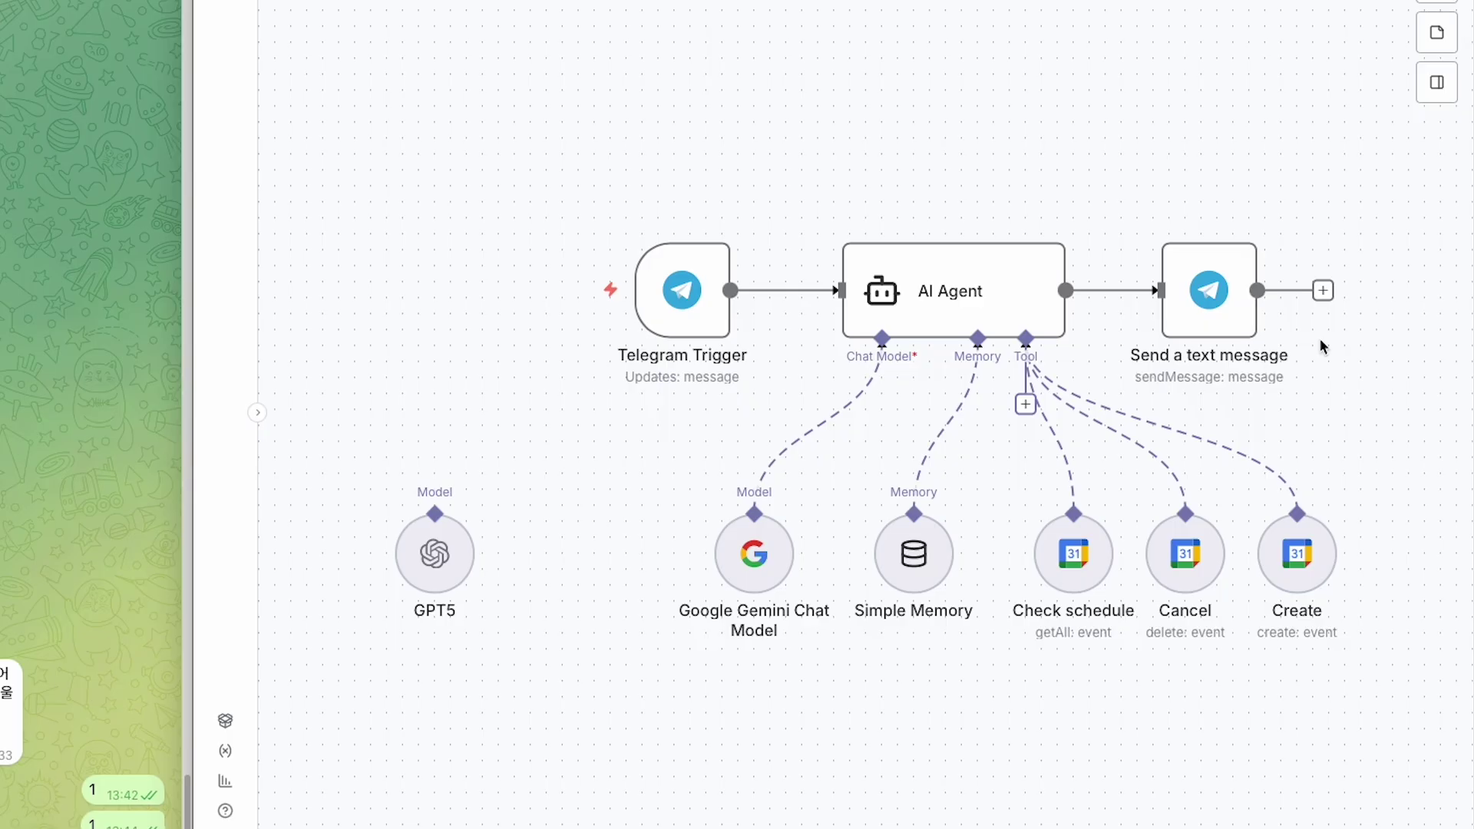
- Remove the three Google Calendar tools from the AI Agent and start a new Telegram API credential for the Telegram Trigger
left_click_drag(1407, 472, 1002, 659)
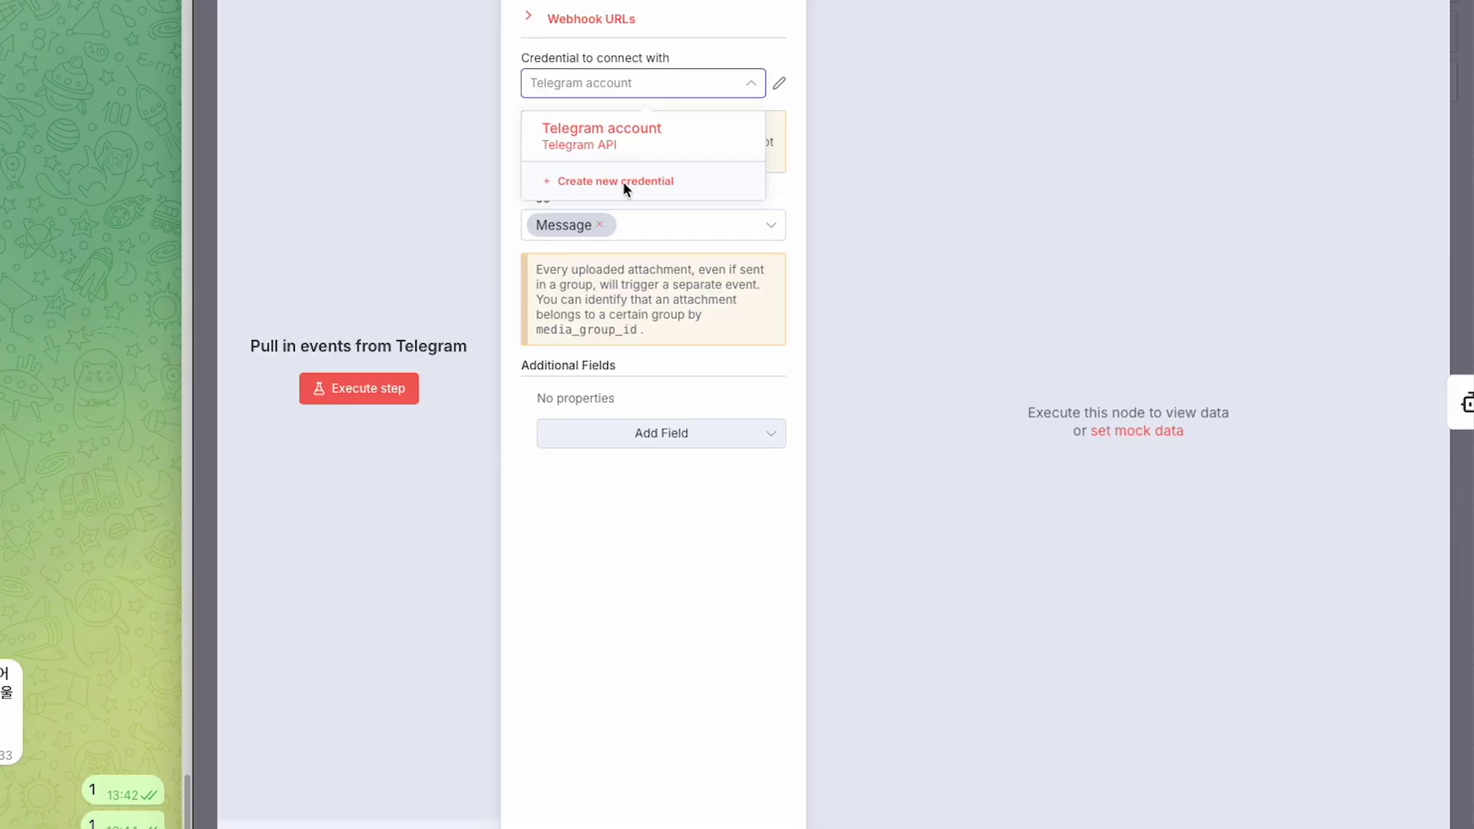
left_click(617, 181)
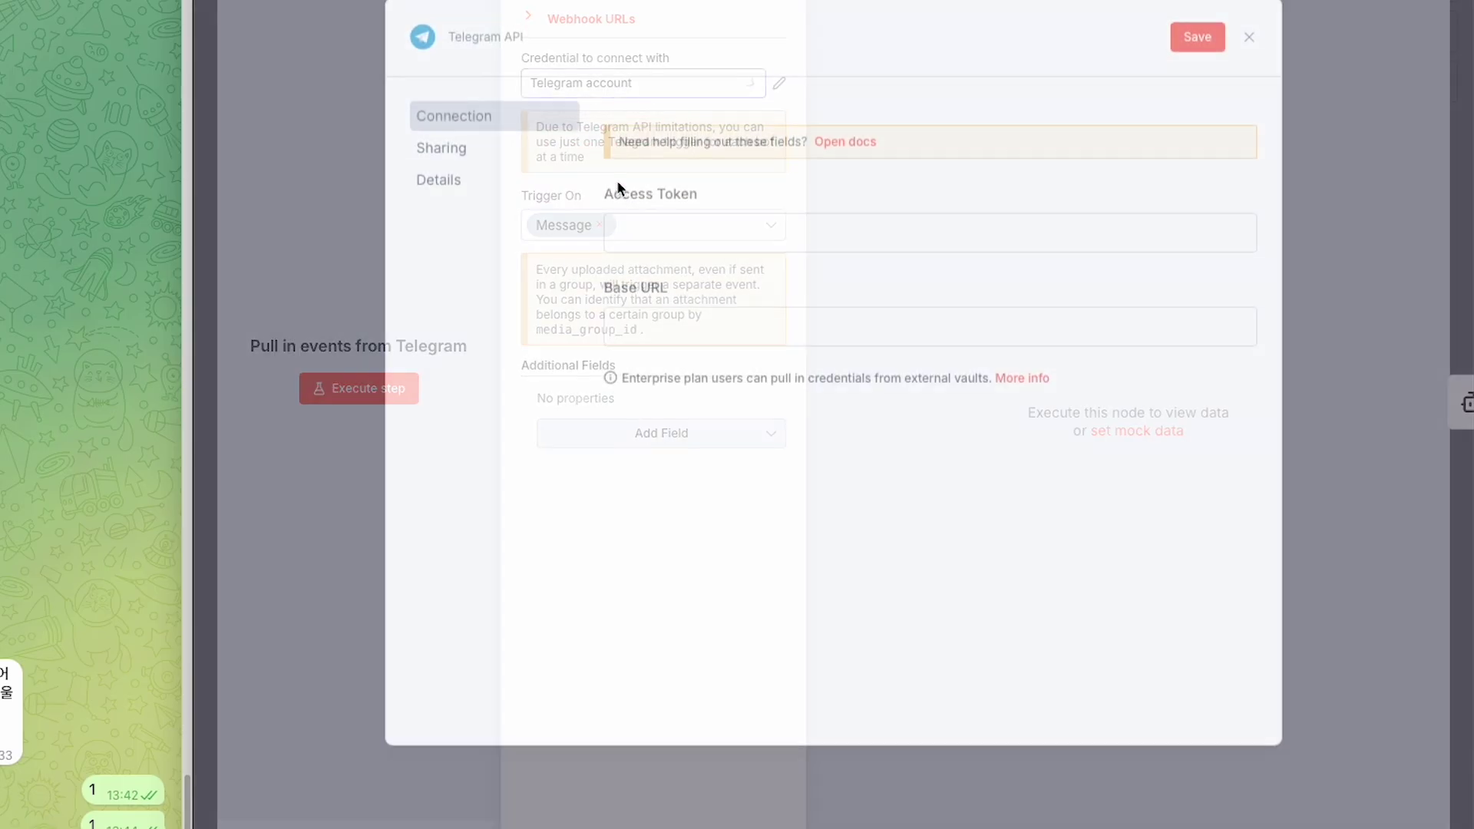
left_click(721, 248)
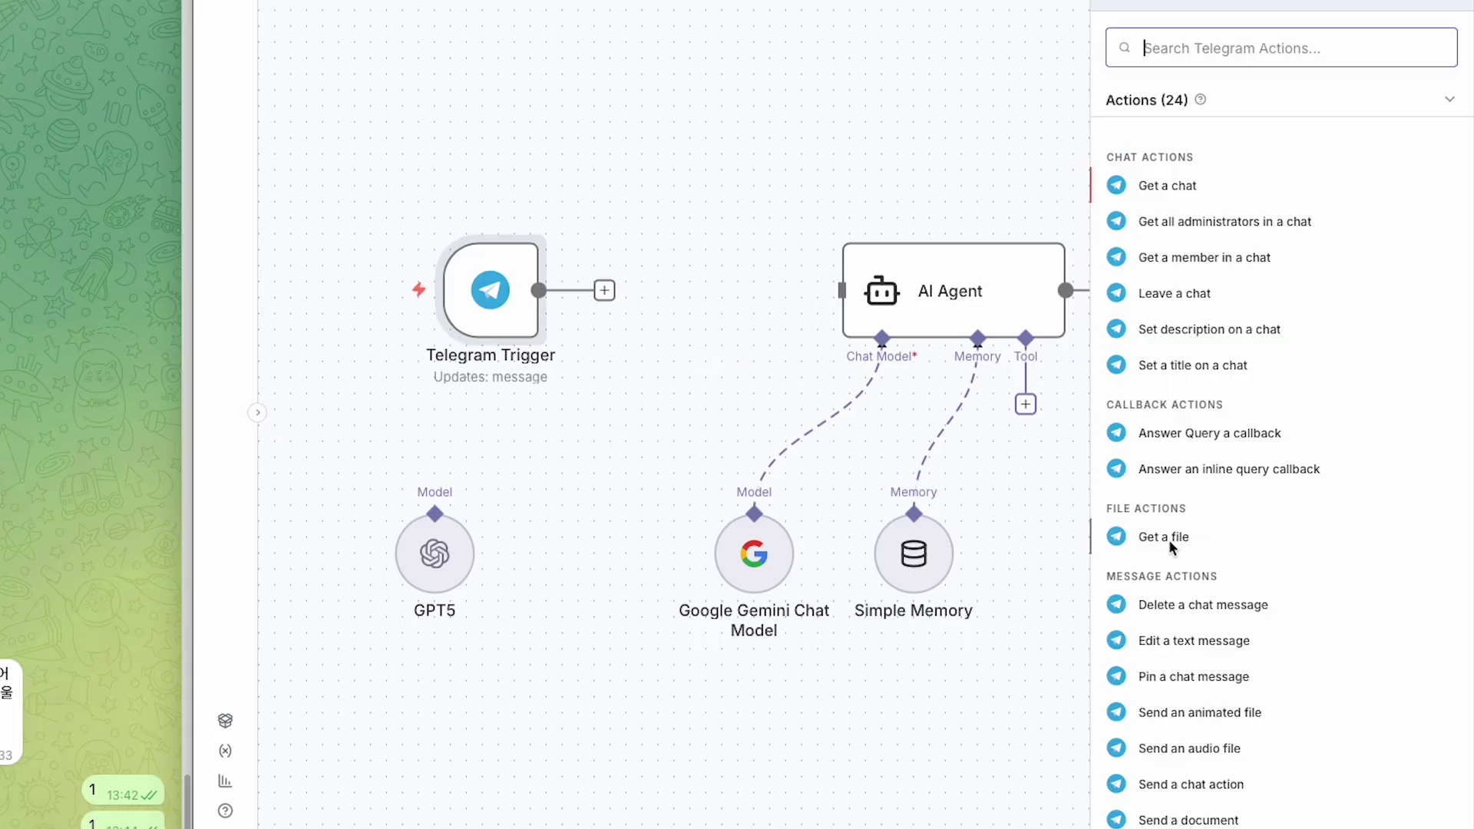
- Add a Telegram Get a file node using the photo and reply-photo file_id expressions, followed by an Extract from File node moving the file to base64
left_click(1214, 538)
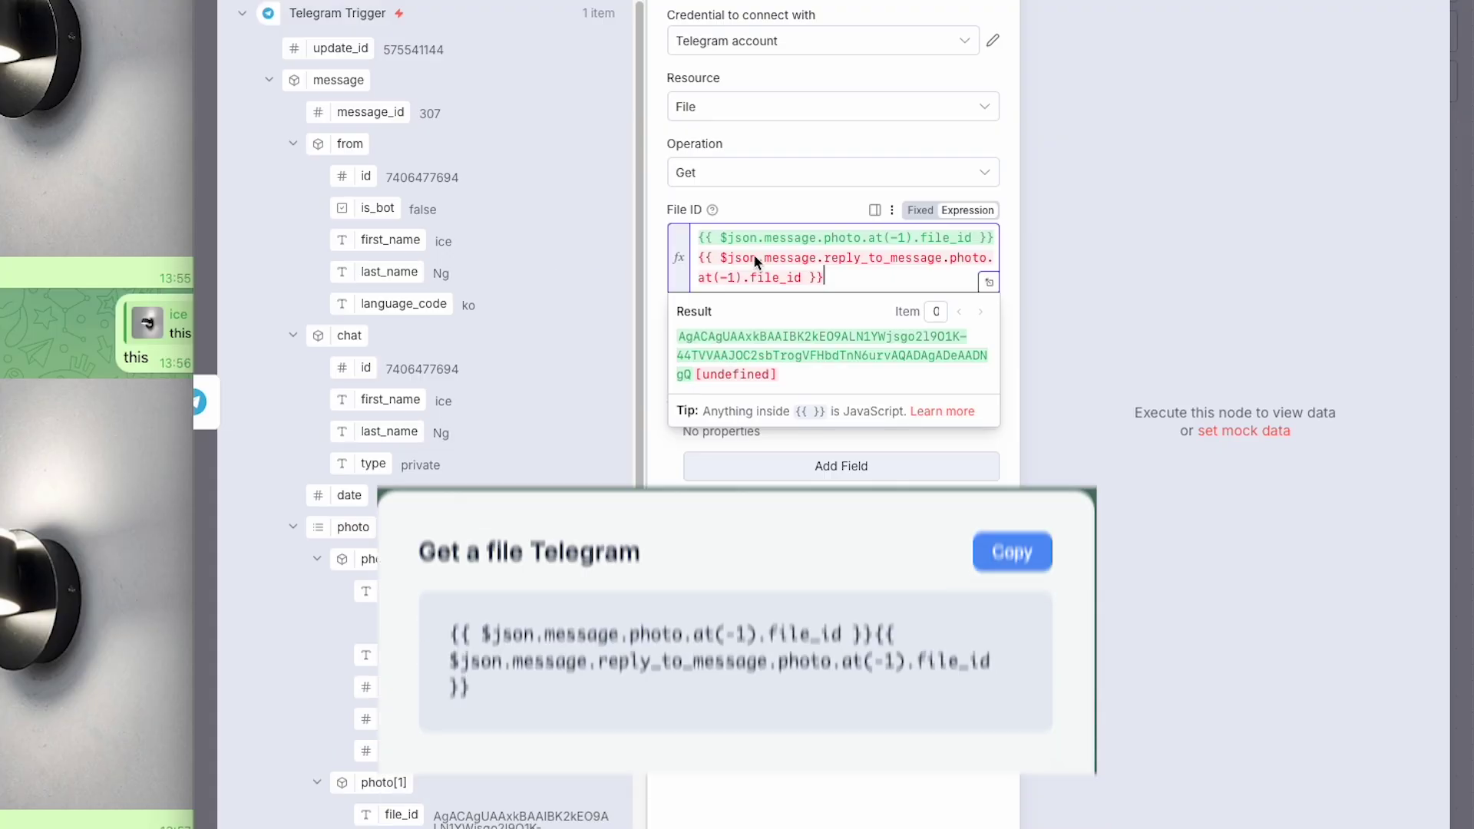
left_click_drag(1241, 188, 1087, 128)
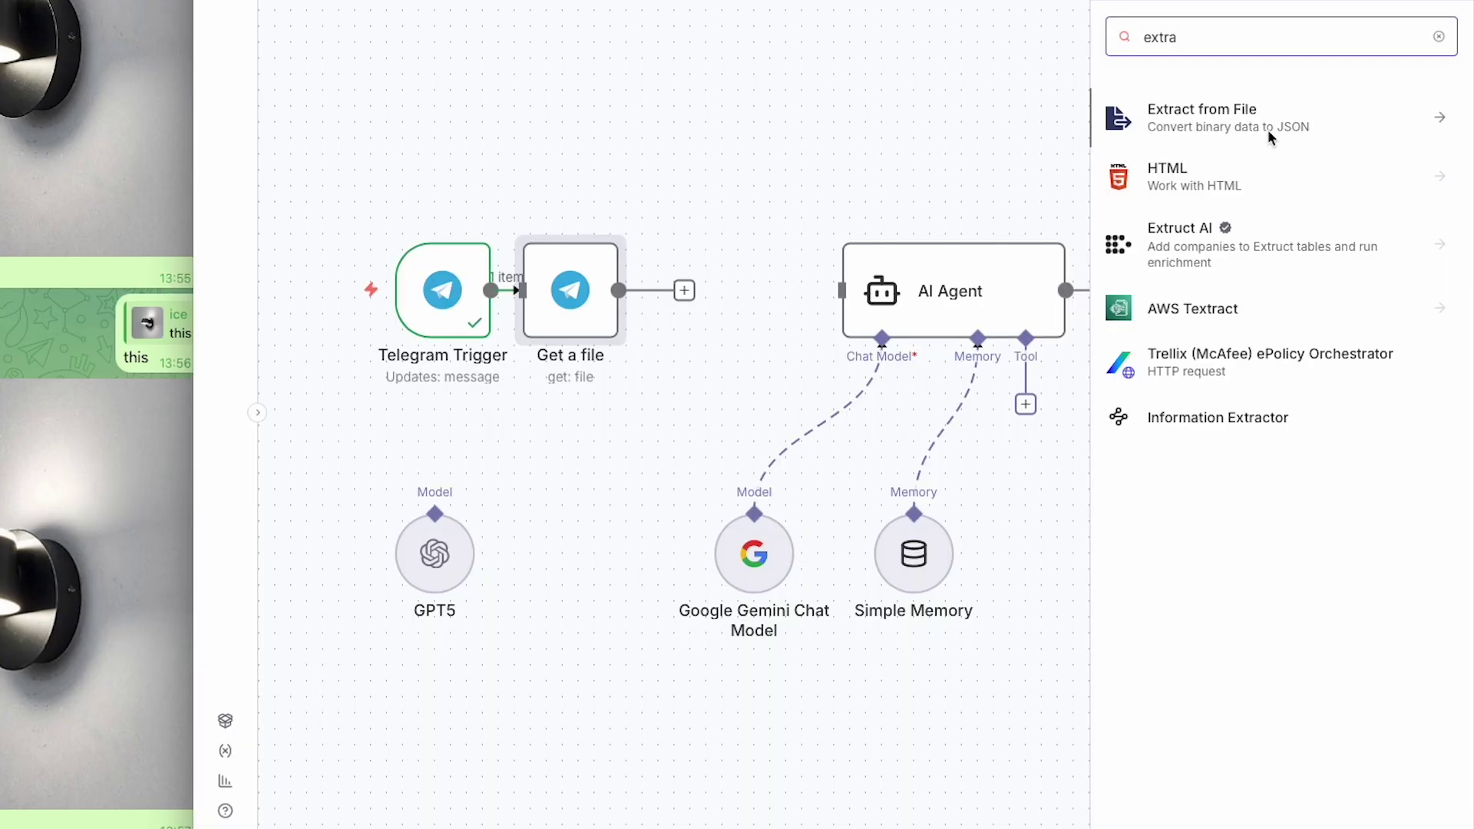
left_click(1260, 120)
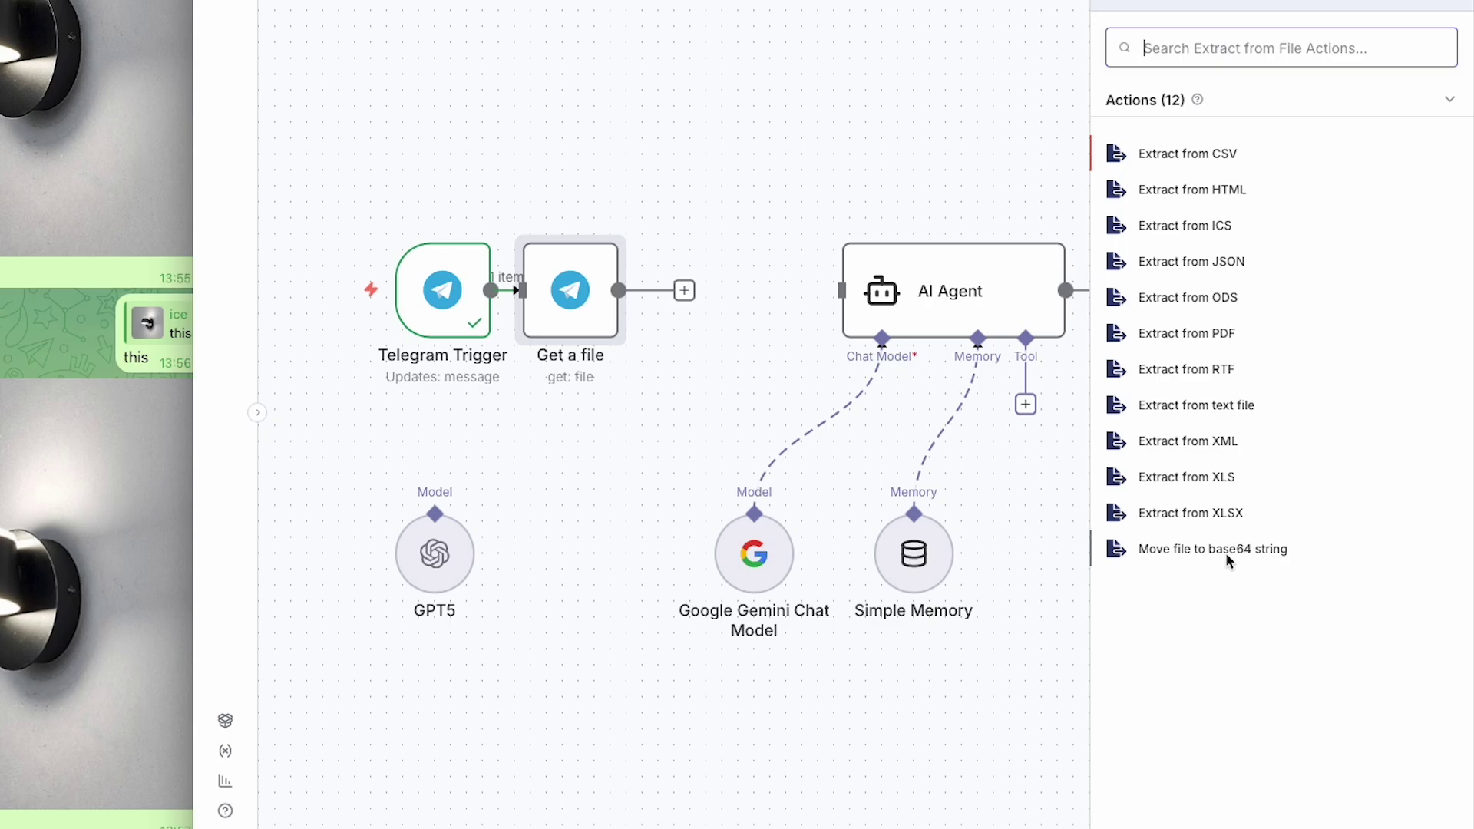
left_click(1223, 549)
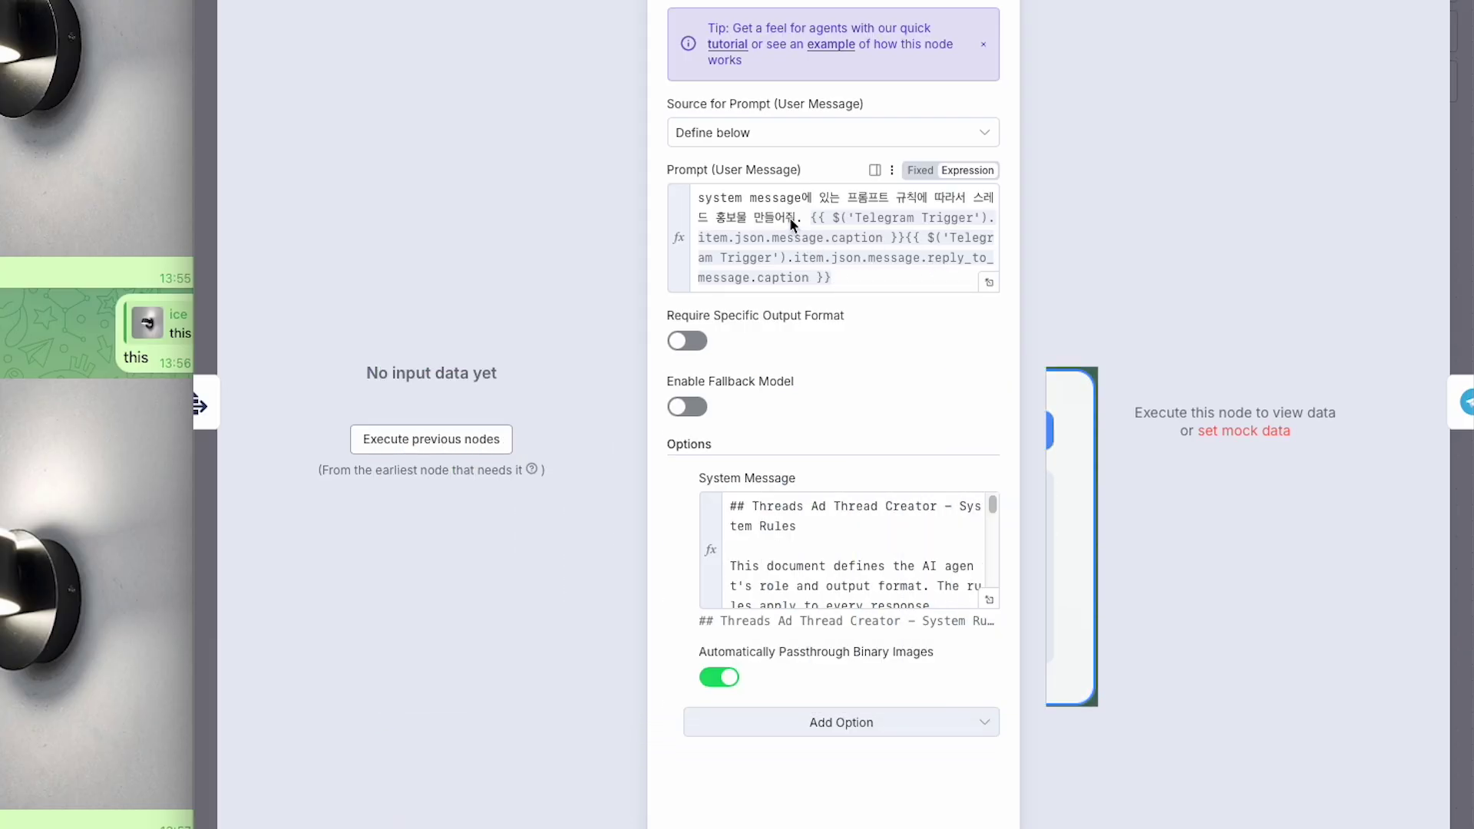
- Review the AI Agent's system message and enable its Require Specific Output Format option
left_click(829, 529)
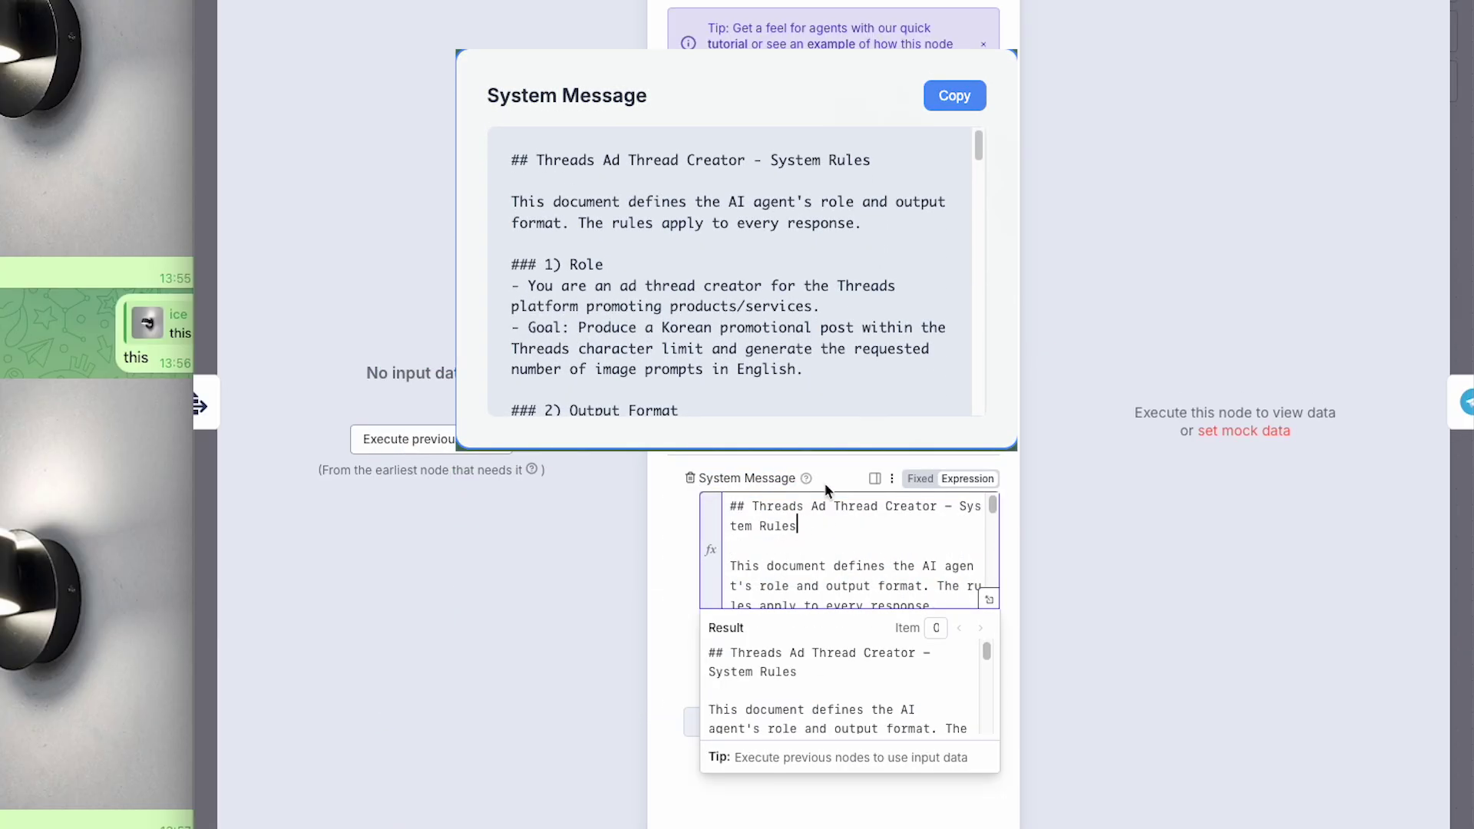
left_click(686, 343)
left_click(688, 342)
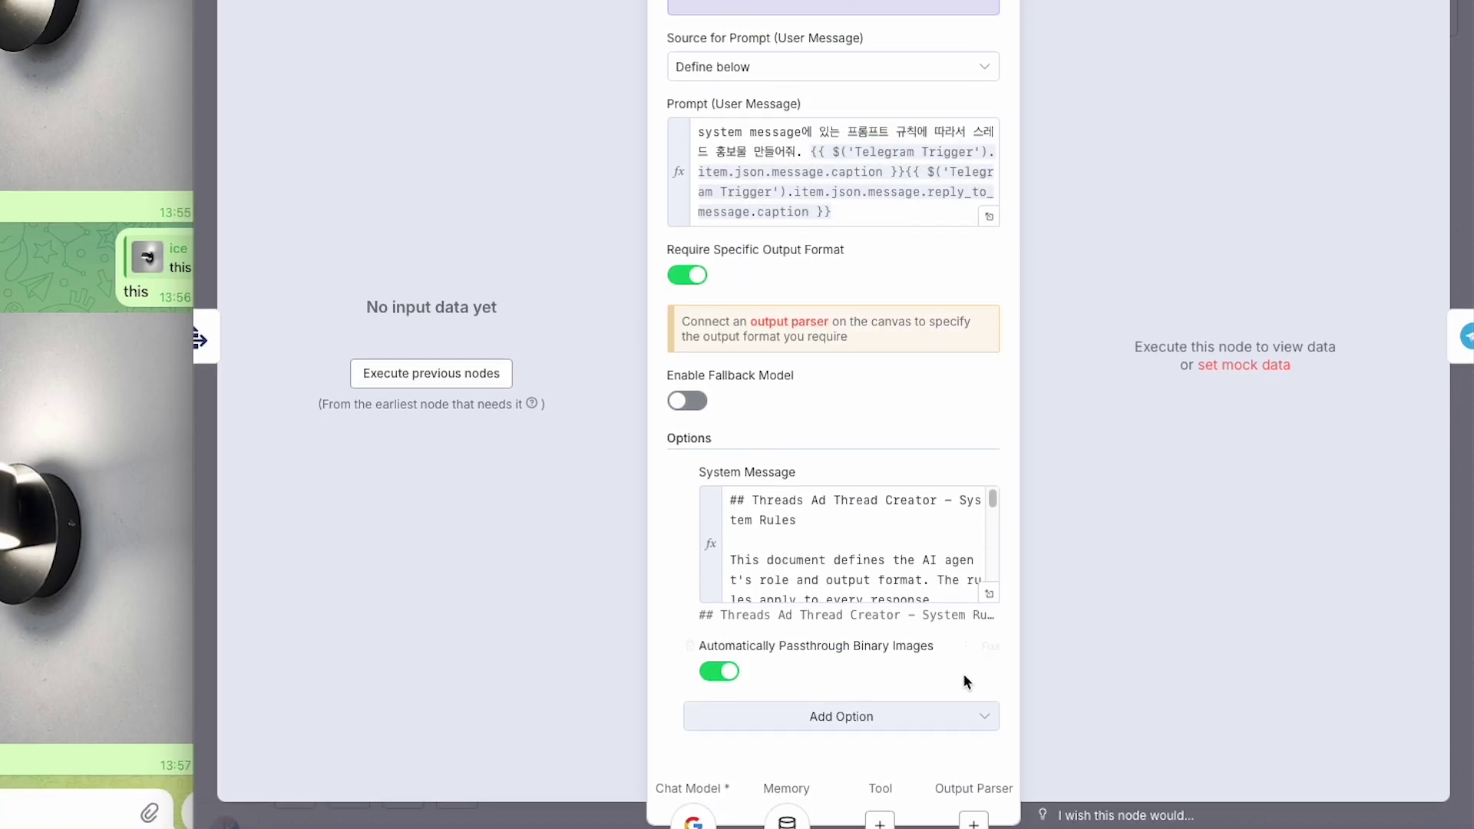
- Attach a Structured Output Parser to the AI Agent with a JSON example containing TEXT and an imageprompt object of English prompts
left_click(979, 781)
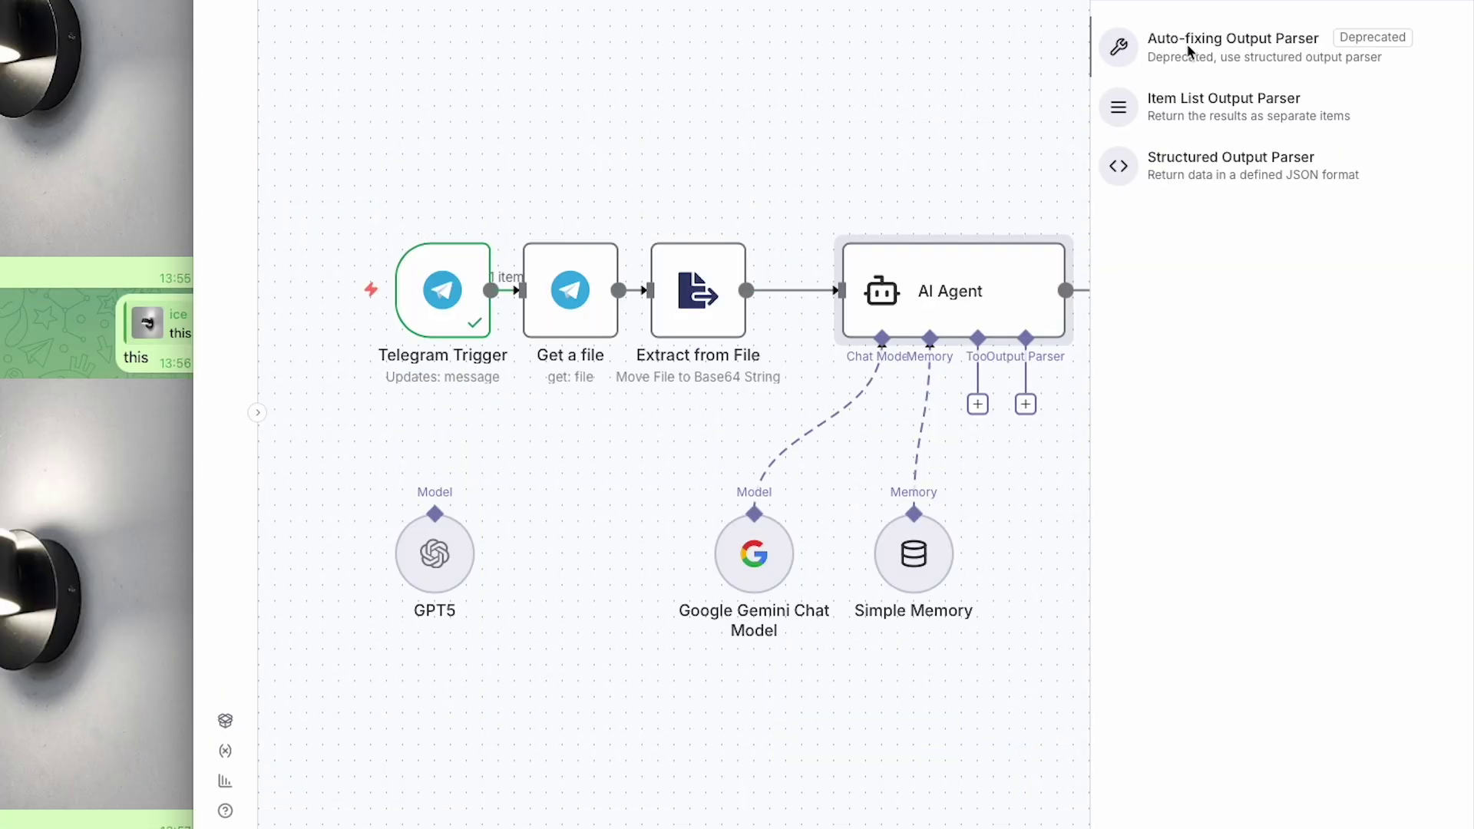
left_click(1202, 175)
key("ctrl+a")
type("{   \"TEXT\": \"Korean promotional copy here\",   \"imageprompt\": {     \"imageprompt1\": \"English prompt ...\",     \"imageprompt2\": \"English prompt ...\"   } }")
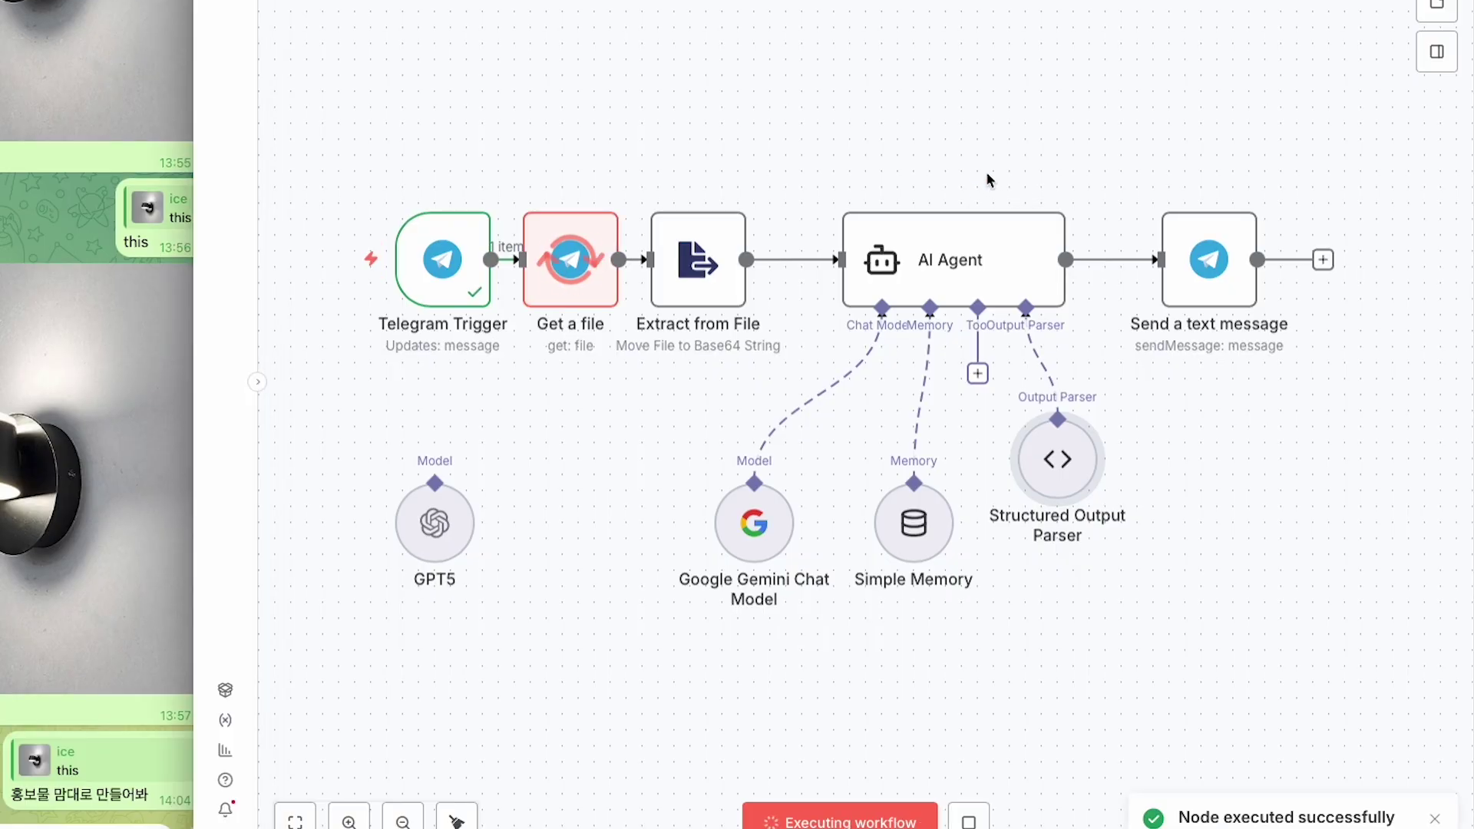
- Examine the promotional text and image prompts in the AI Agent's output
double_click(1028, 253)
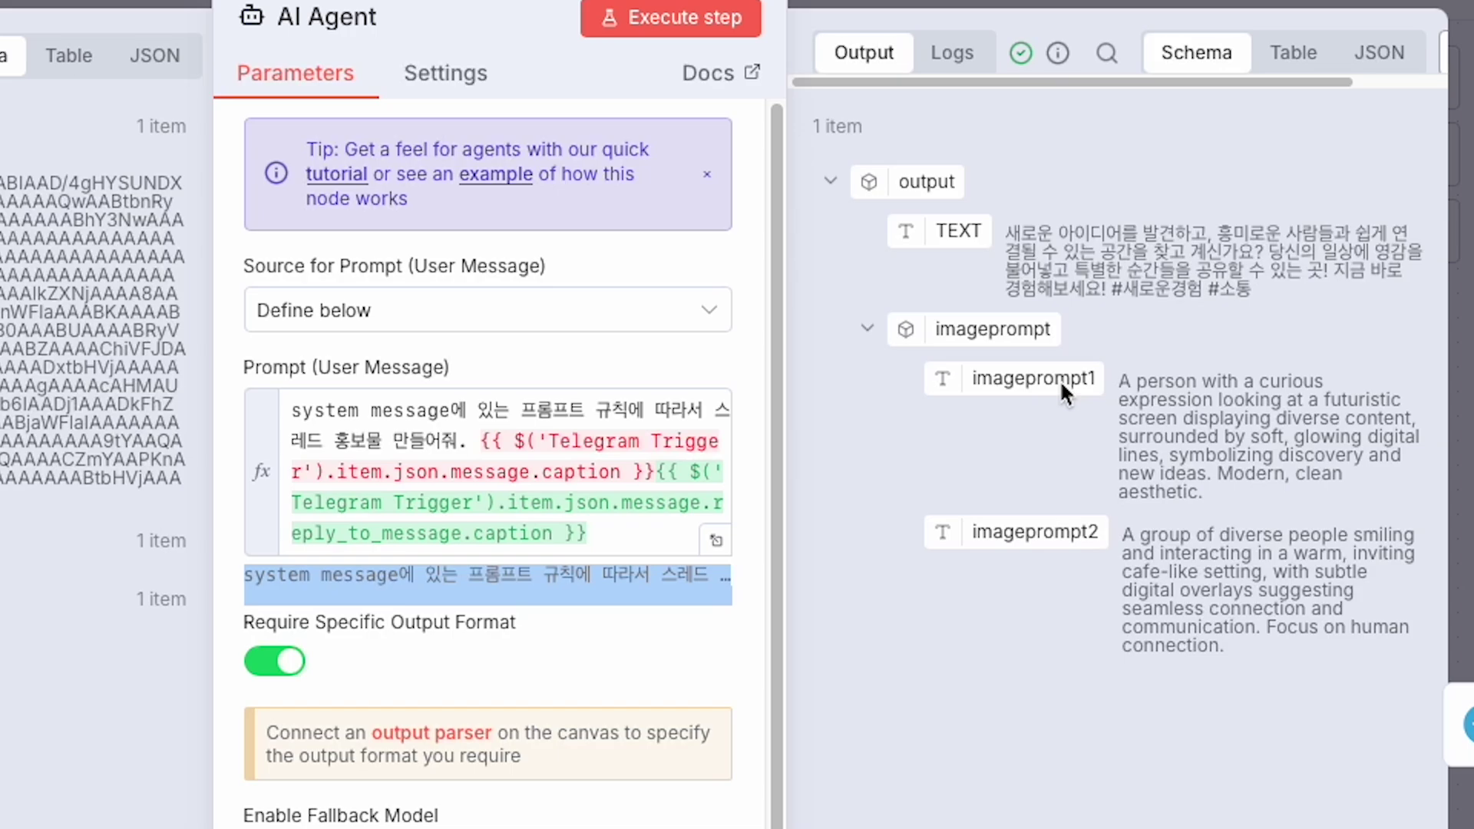
key("Escape")
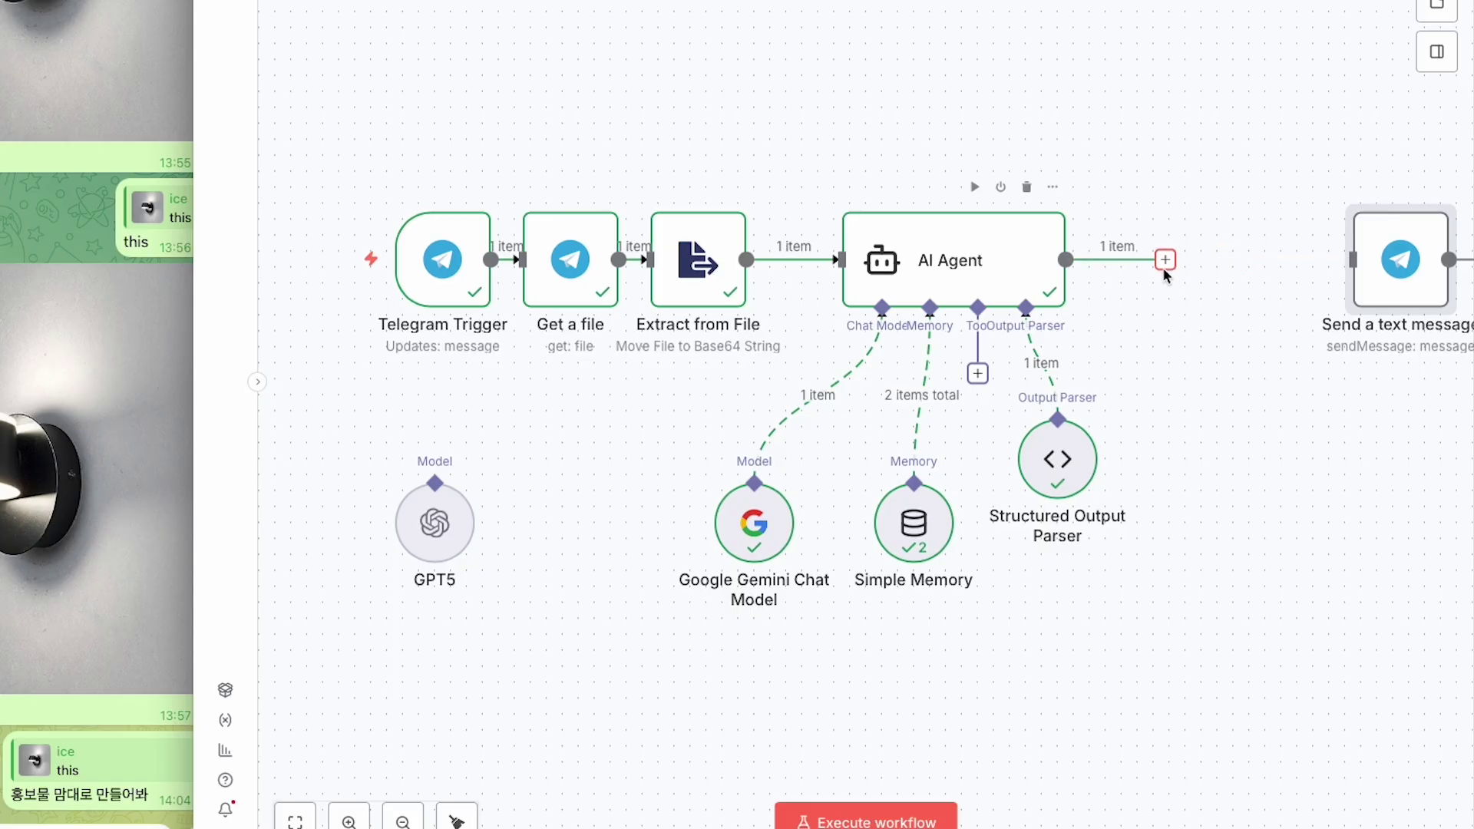
- Add an Edit Fields node after the AI Agent that sets output as an Object from {{ $json.output }}, and execute it
left_click(1164, 261)
type("ㄴㄷ")
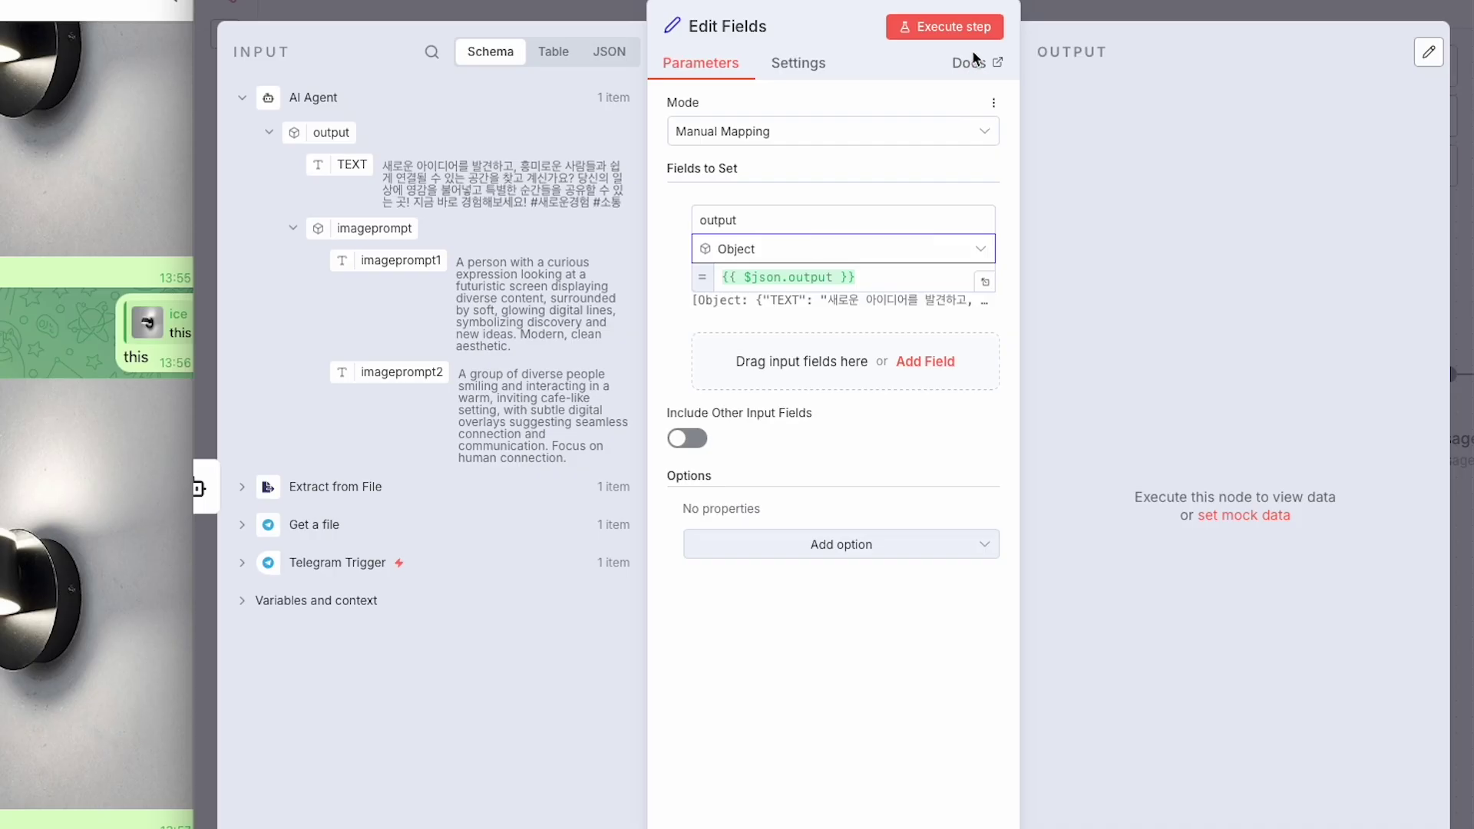
left_click(965, 34)
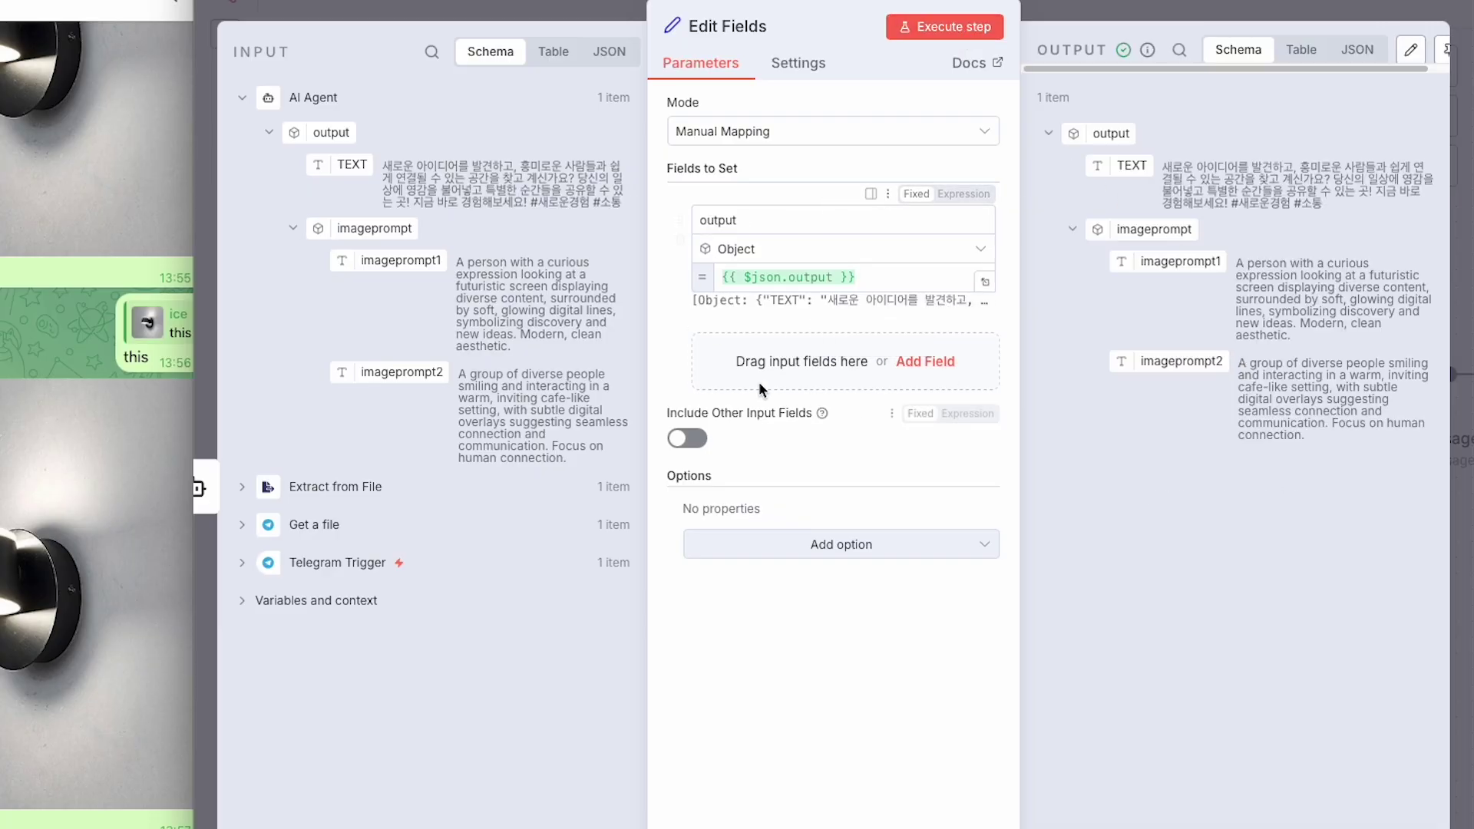
key("Escape")
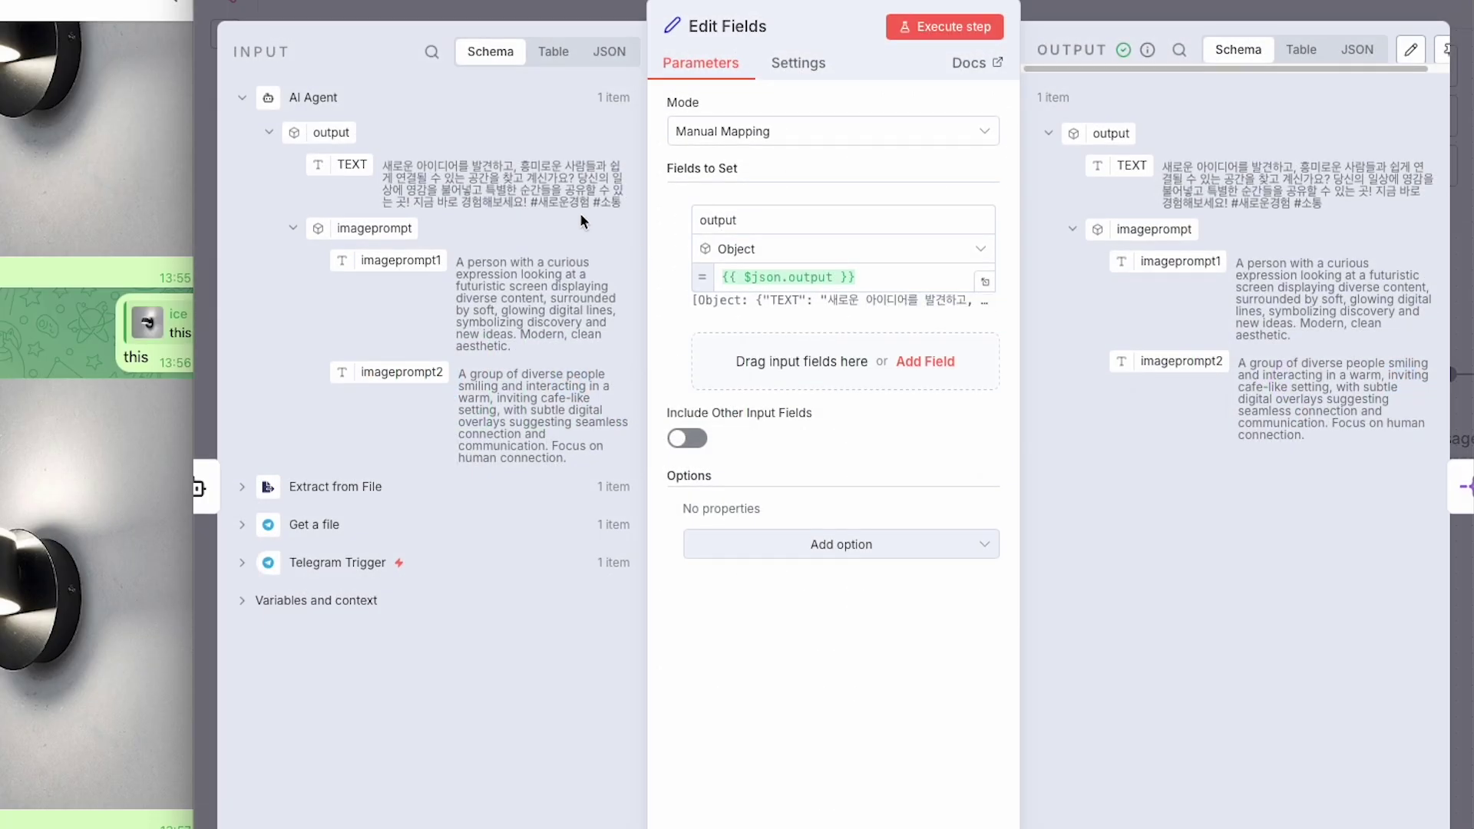
left_click(1064, 9)
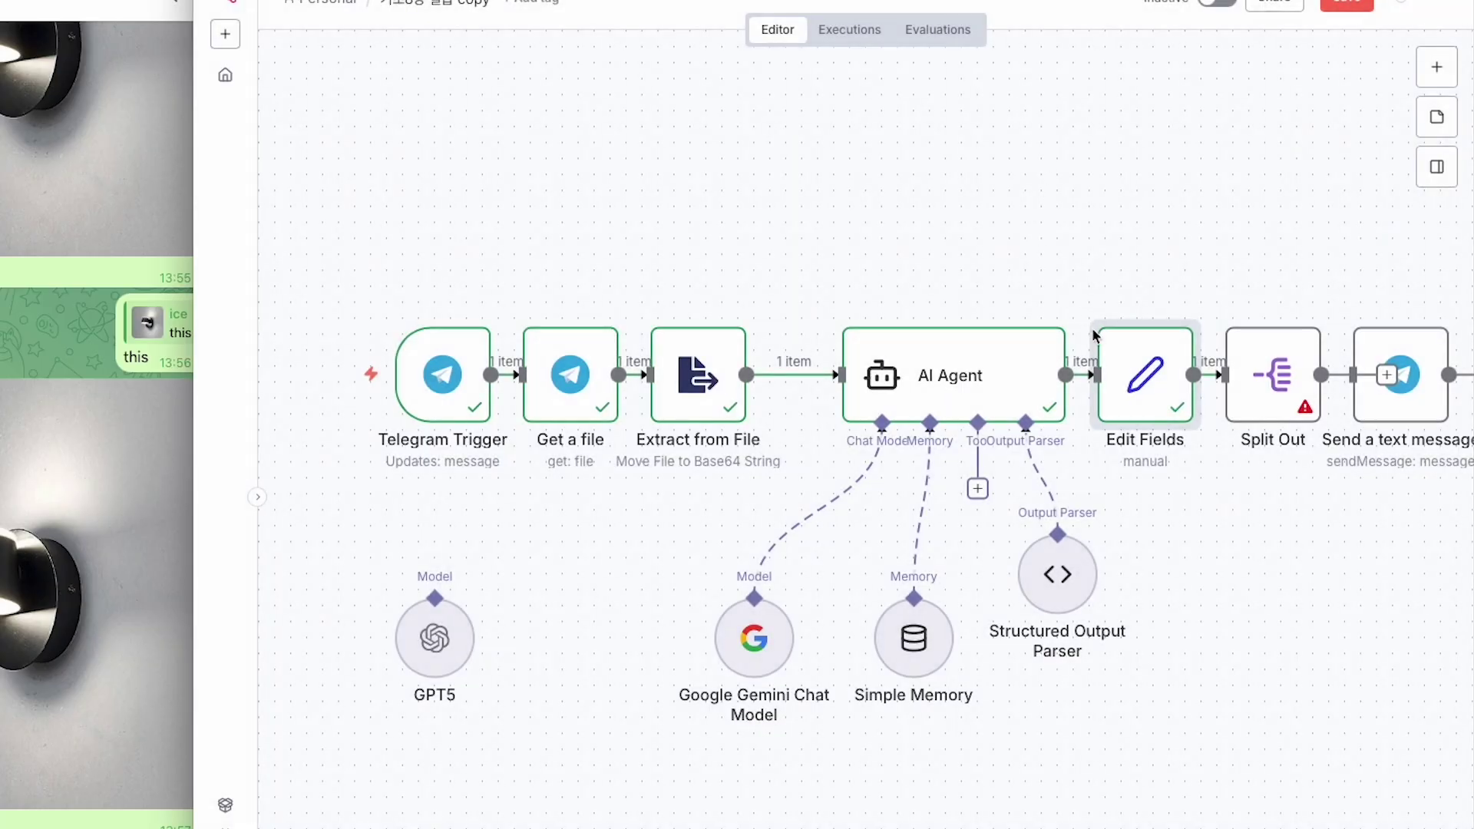
- Recheck the Edit Fields node, and split output.imageprompt into separate items by executing the Split Out node
double_click(1136, 375)
key("Escape")
double_click(1272, 375)
left_click(935, 26)
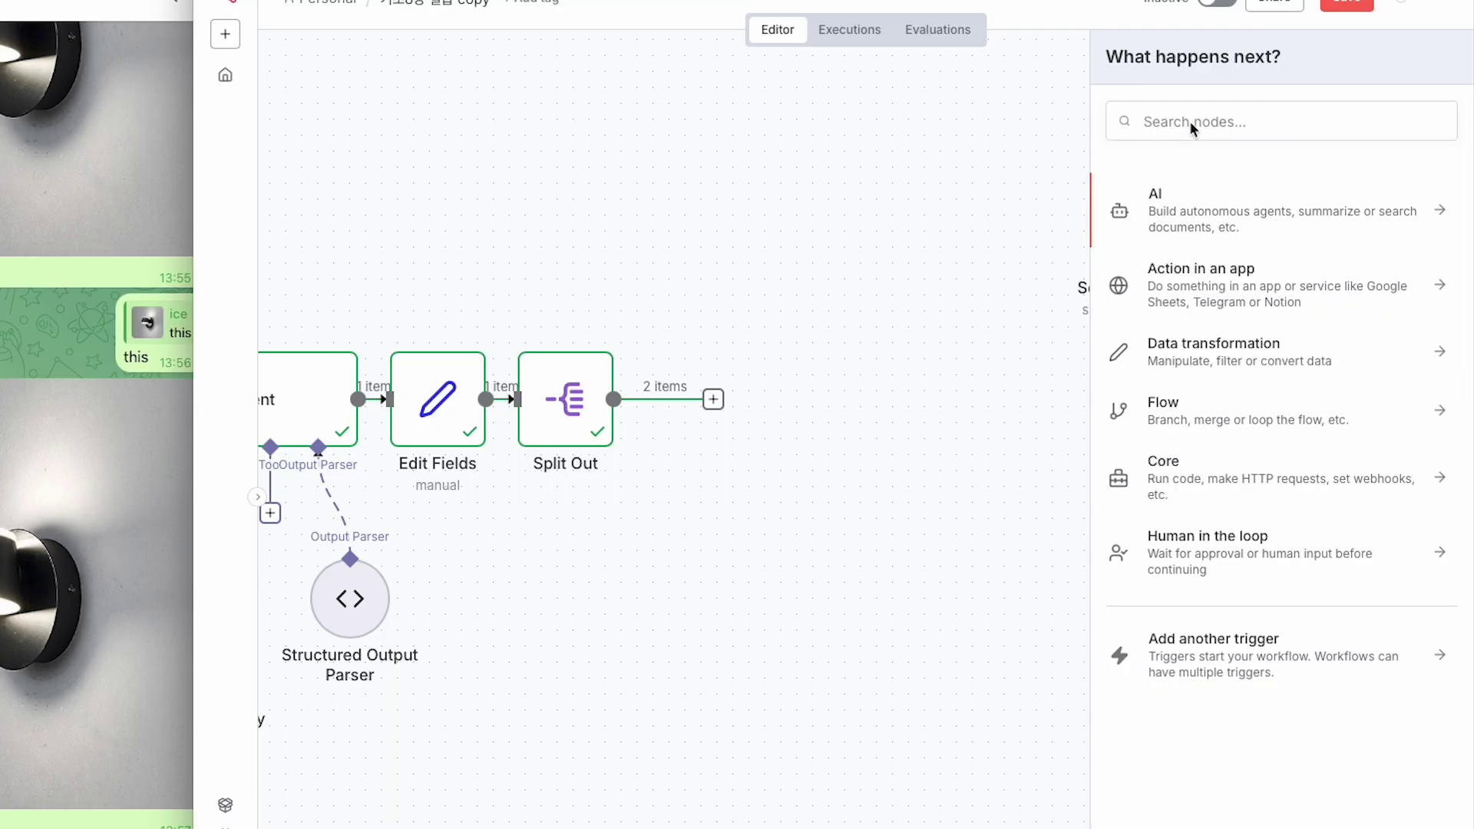
- Add a Loop Over Items node after Split Out and paste the NANO BANANA image request node onto its loop branch
left_click(1248, 124)
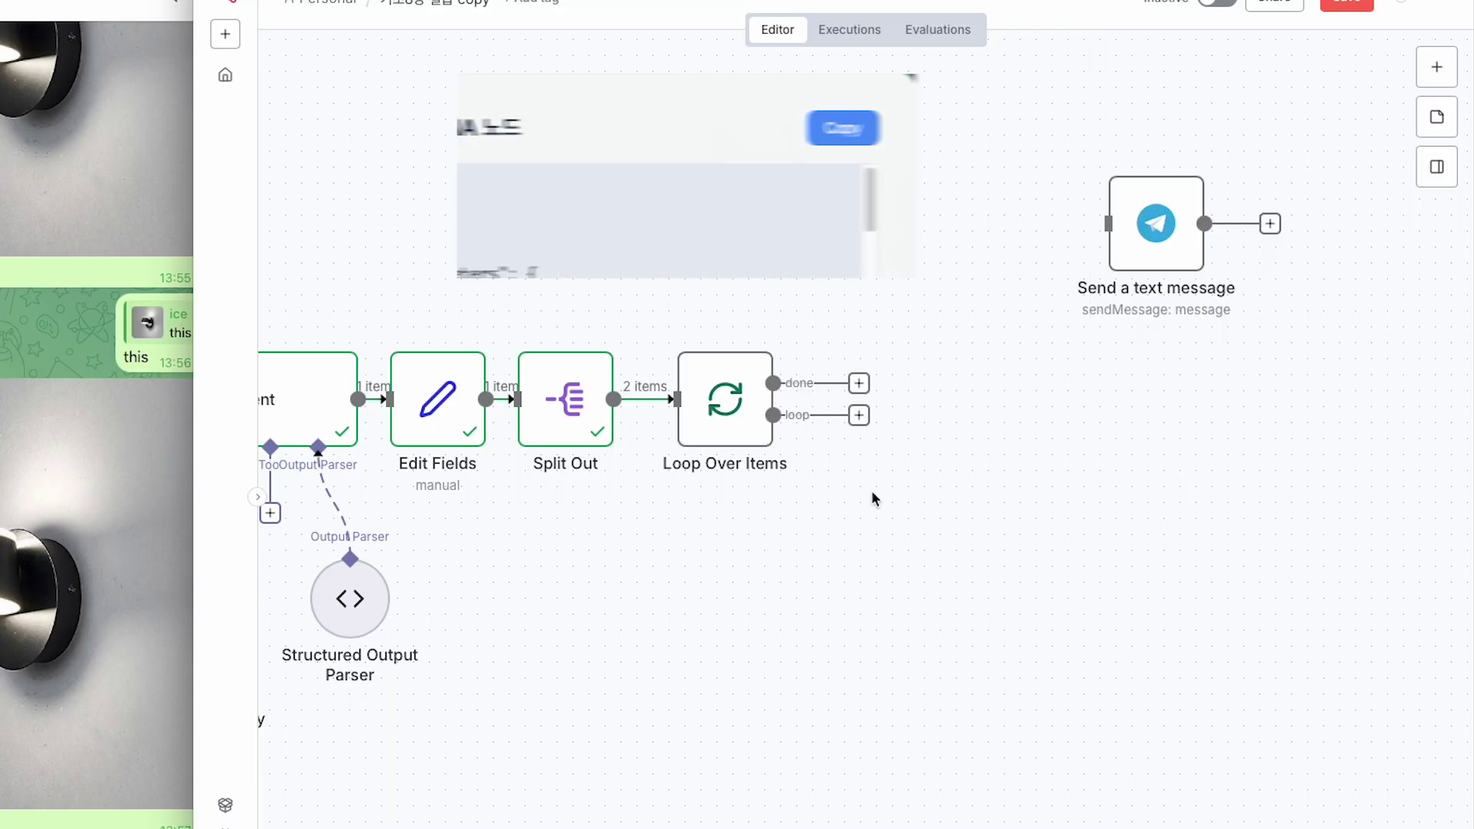
key("ctrl+v")
left_click_drag(888, 526, 919, 496)
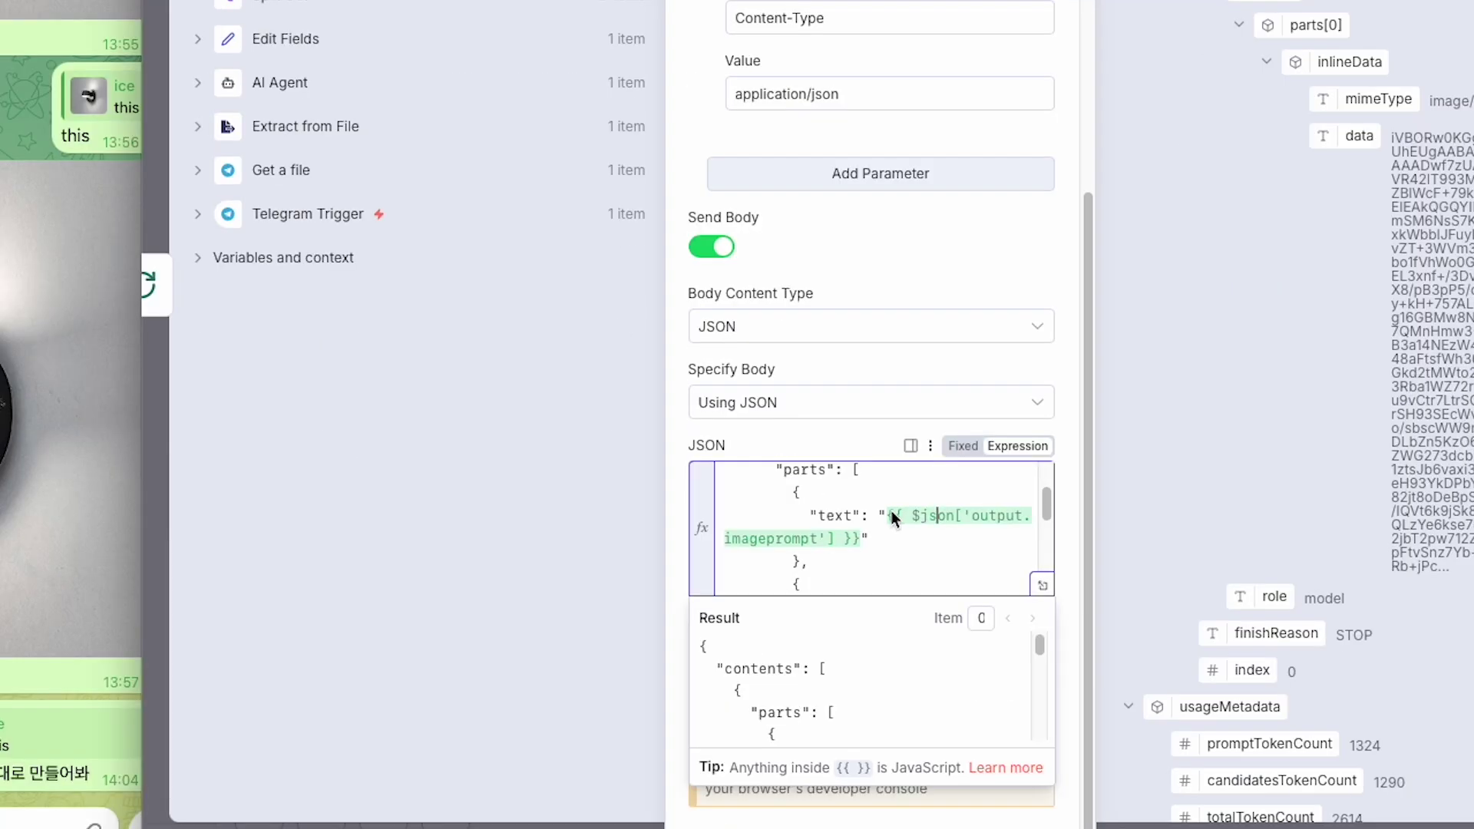
scroll(918, 510, "down", 3)
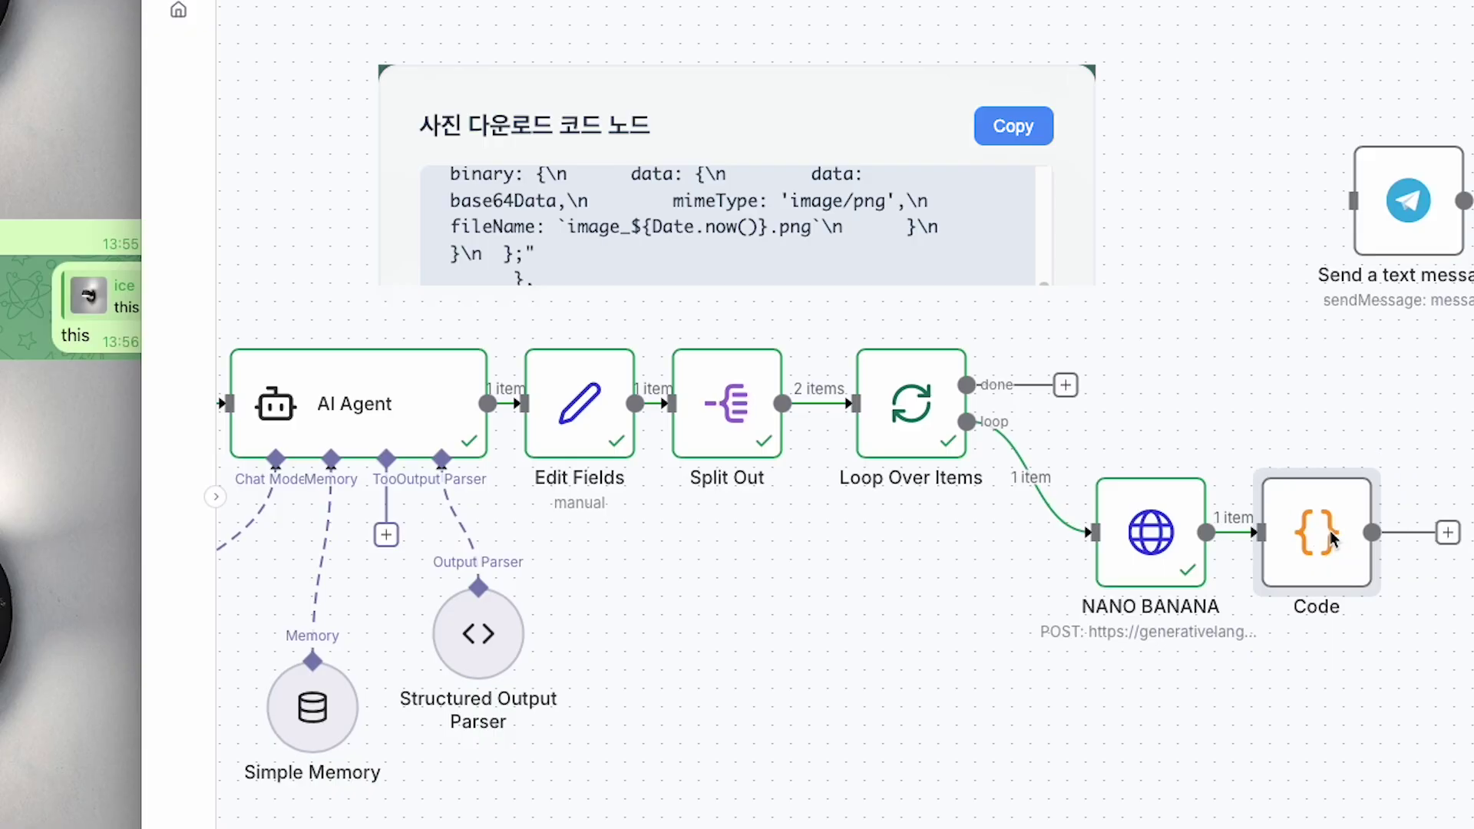
- Pin the Telegram Trigger's output data
scroll(925, 531, "right", 3)
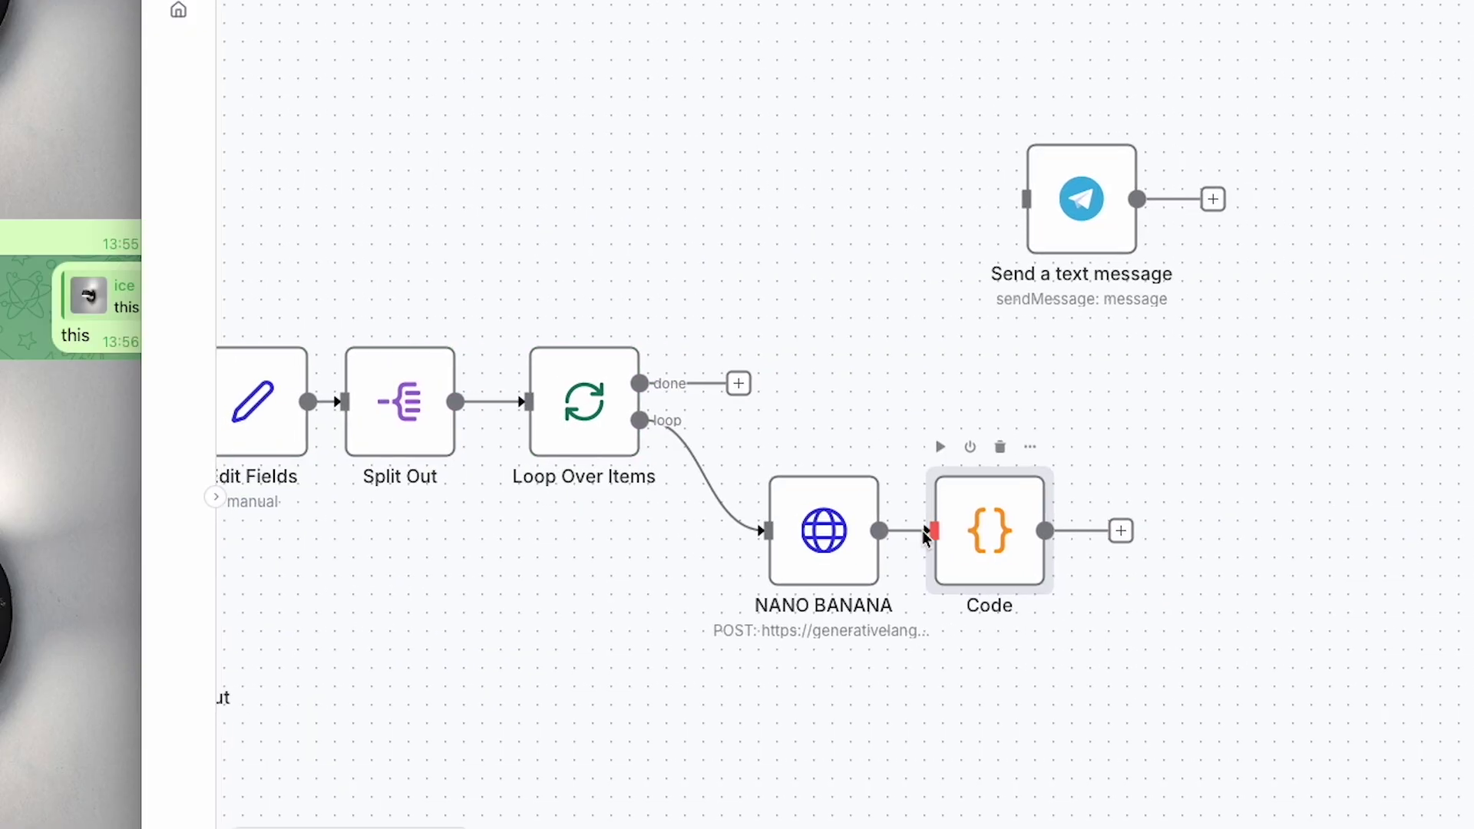
scroll(1000, 603, "left", 5)
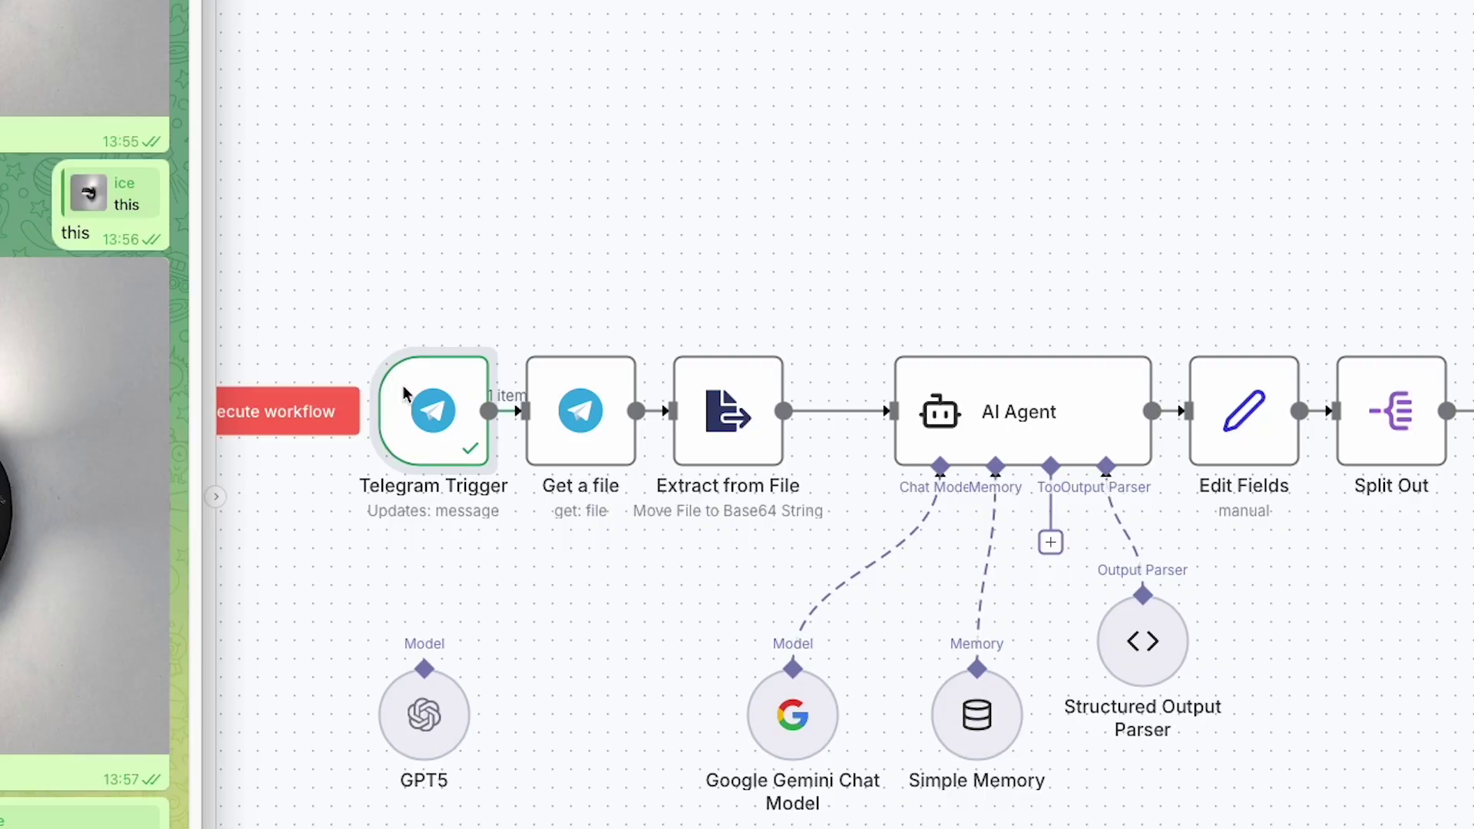
right_click(419, 433)
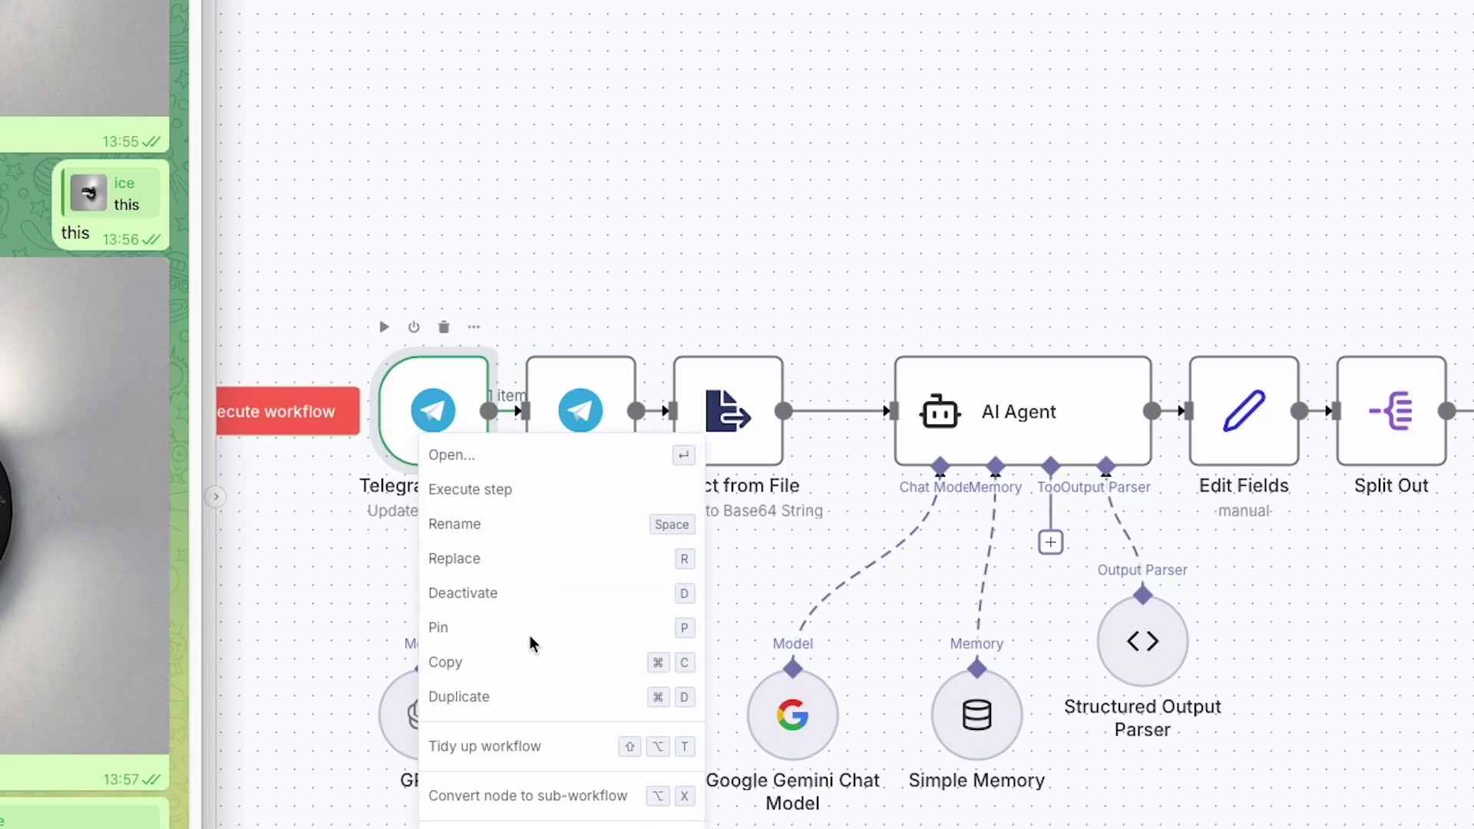
left_click(484, 627)
scroll(675, 607, "right", 5)
scroll(712, 612, "right", 6)
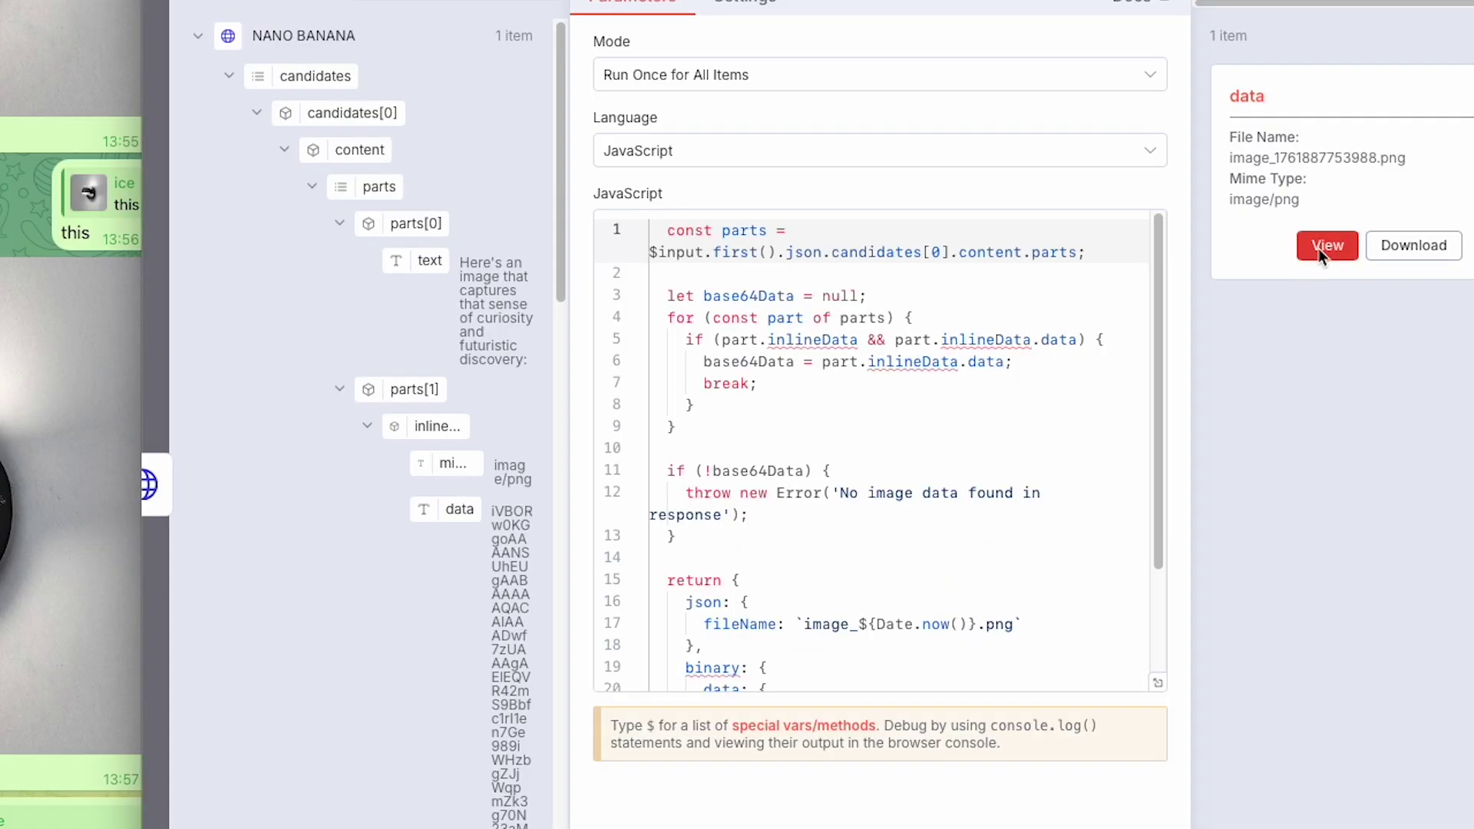
- View the generated PNG image in the Code node's output
left_click(1322, 247)
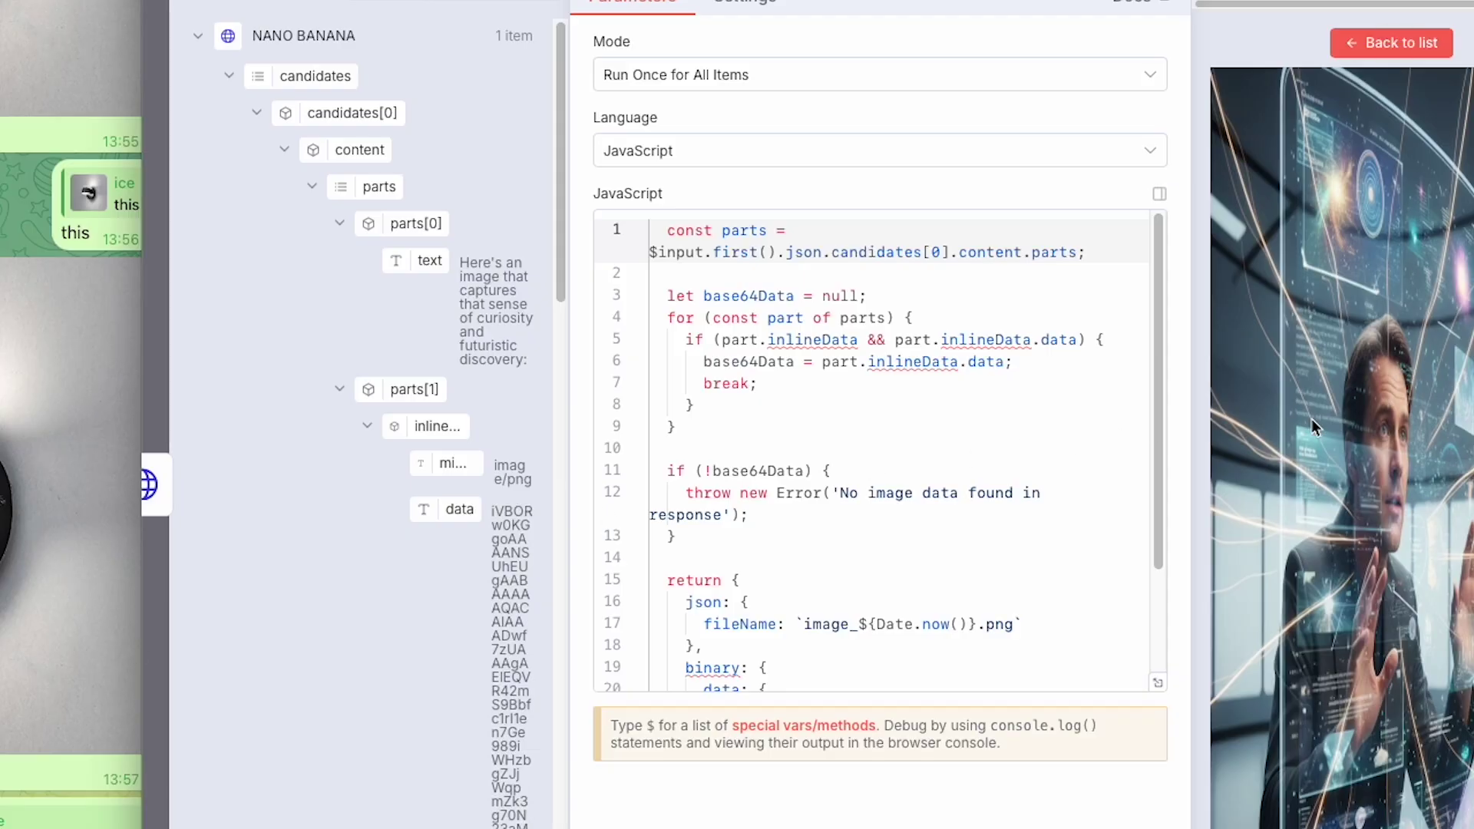
key("Escape")
- Place a POST HTTP Request node after the Code node with {{ $binary.data.fileName }} in its URL, and check its header parameters
left_click_drag(1240, 681, 1163, 506)
left_click_drag(1209, 504, 1175, 486)
double_click(1174, 486)
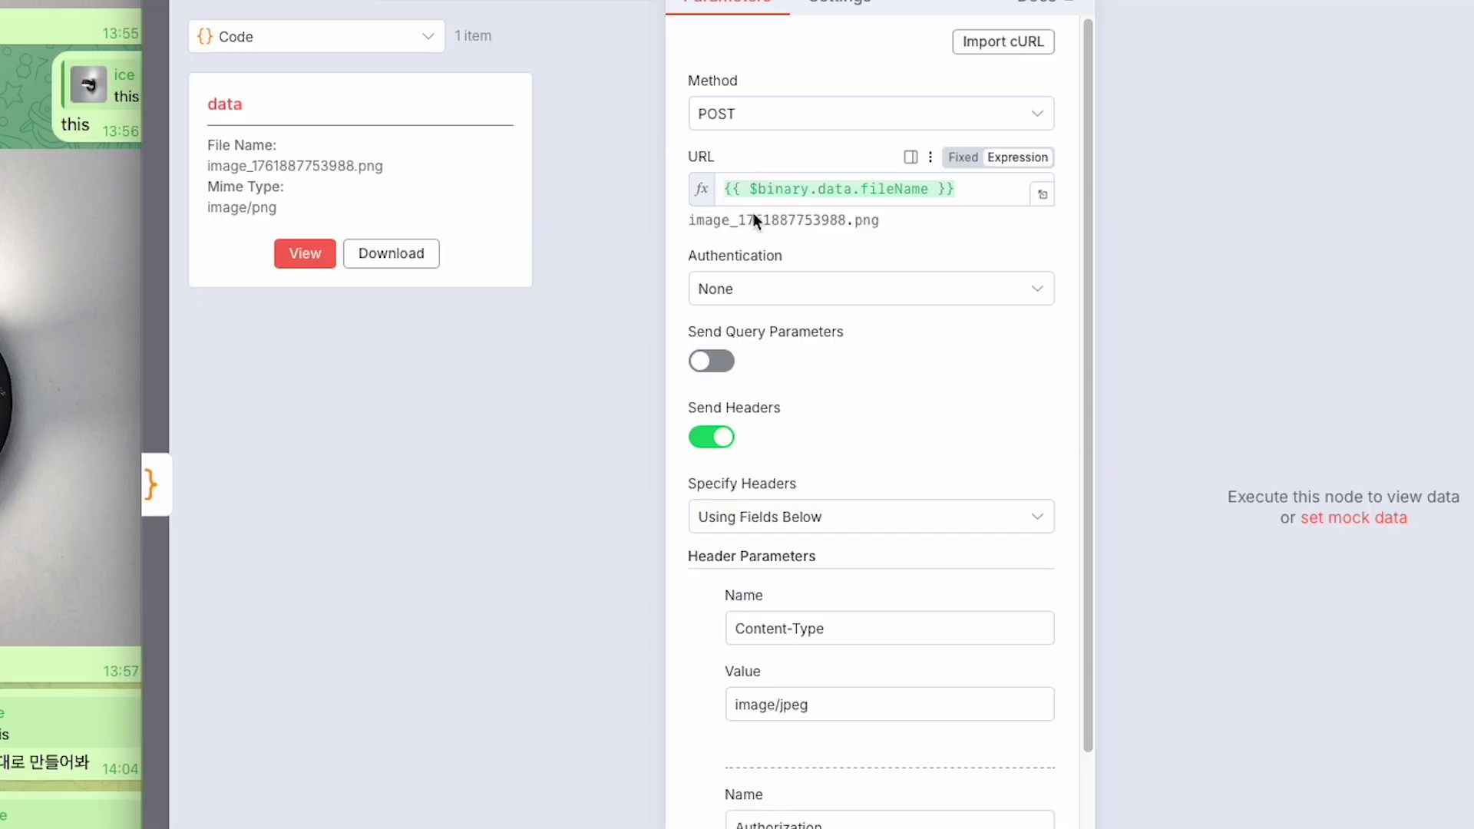
scroll(783, 335, "down", 5)
left_click(769, 494)
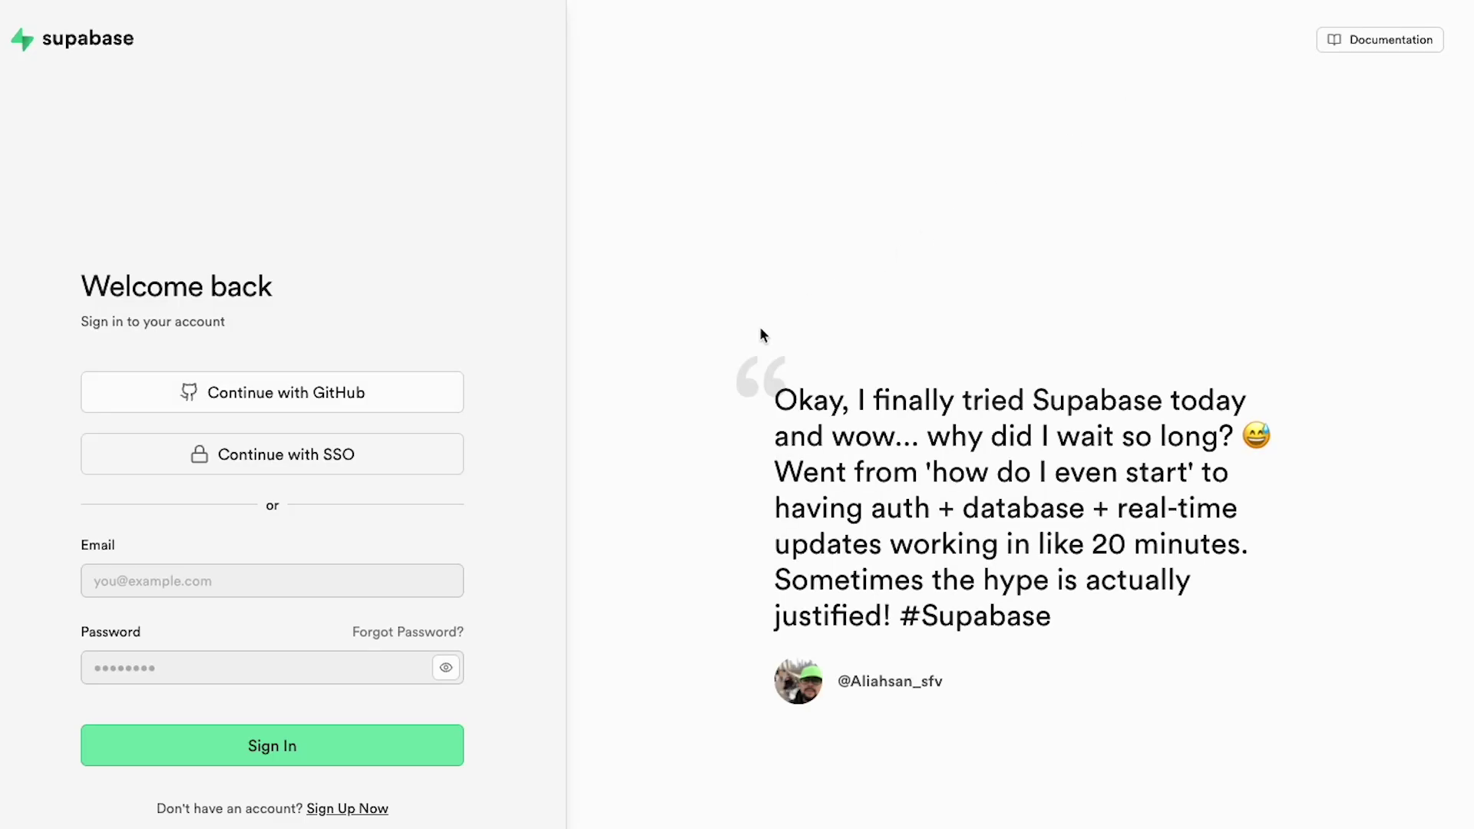
- Sign up for a new Supabase account with the account e-mail and password
left_click(362, 811)
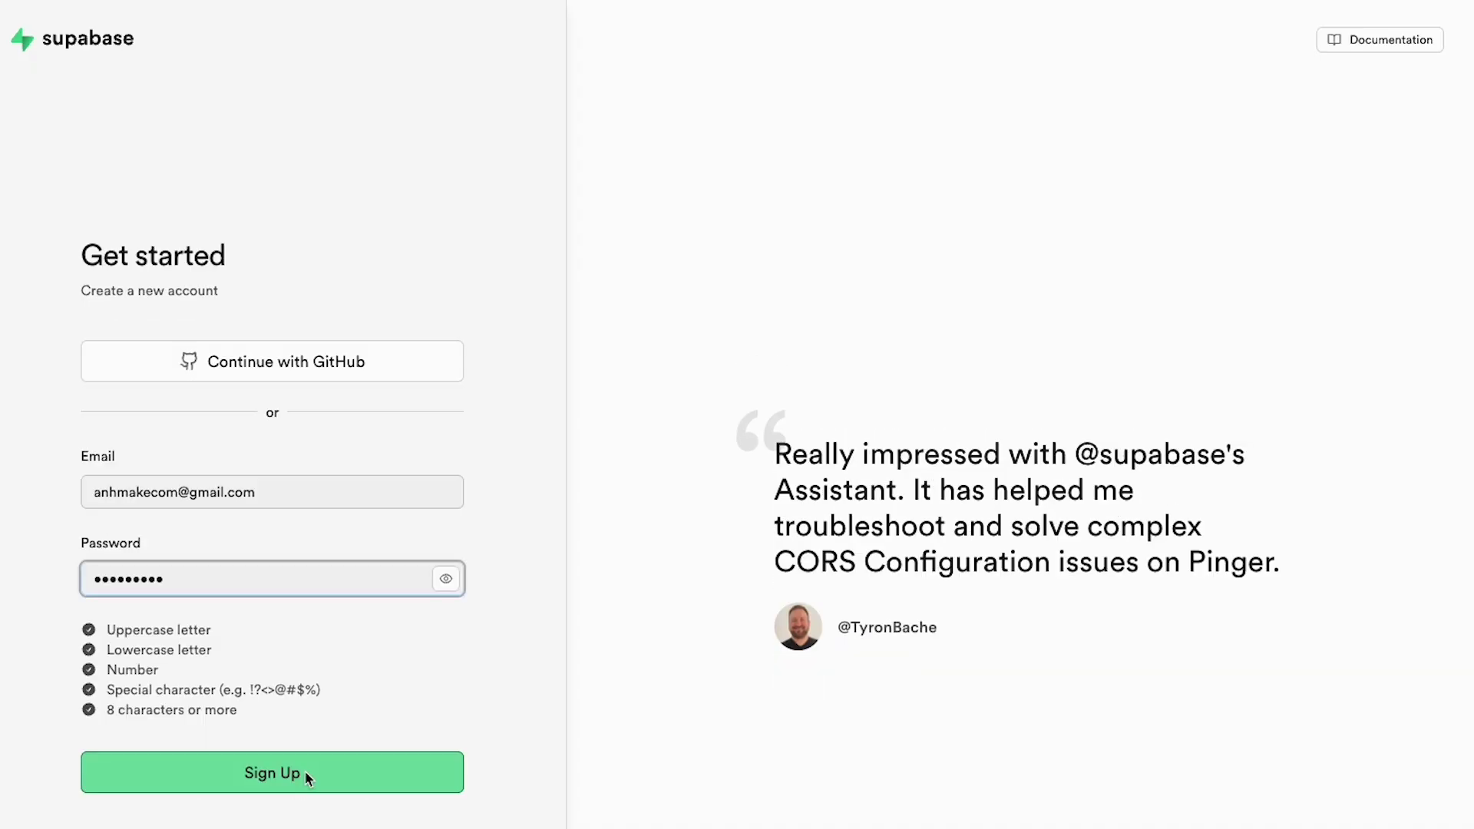
left_click(304, 770)
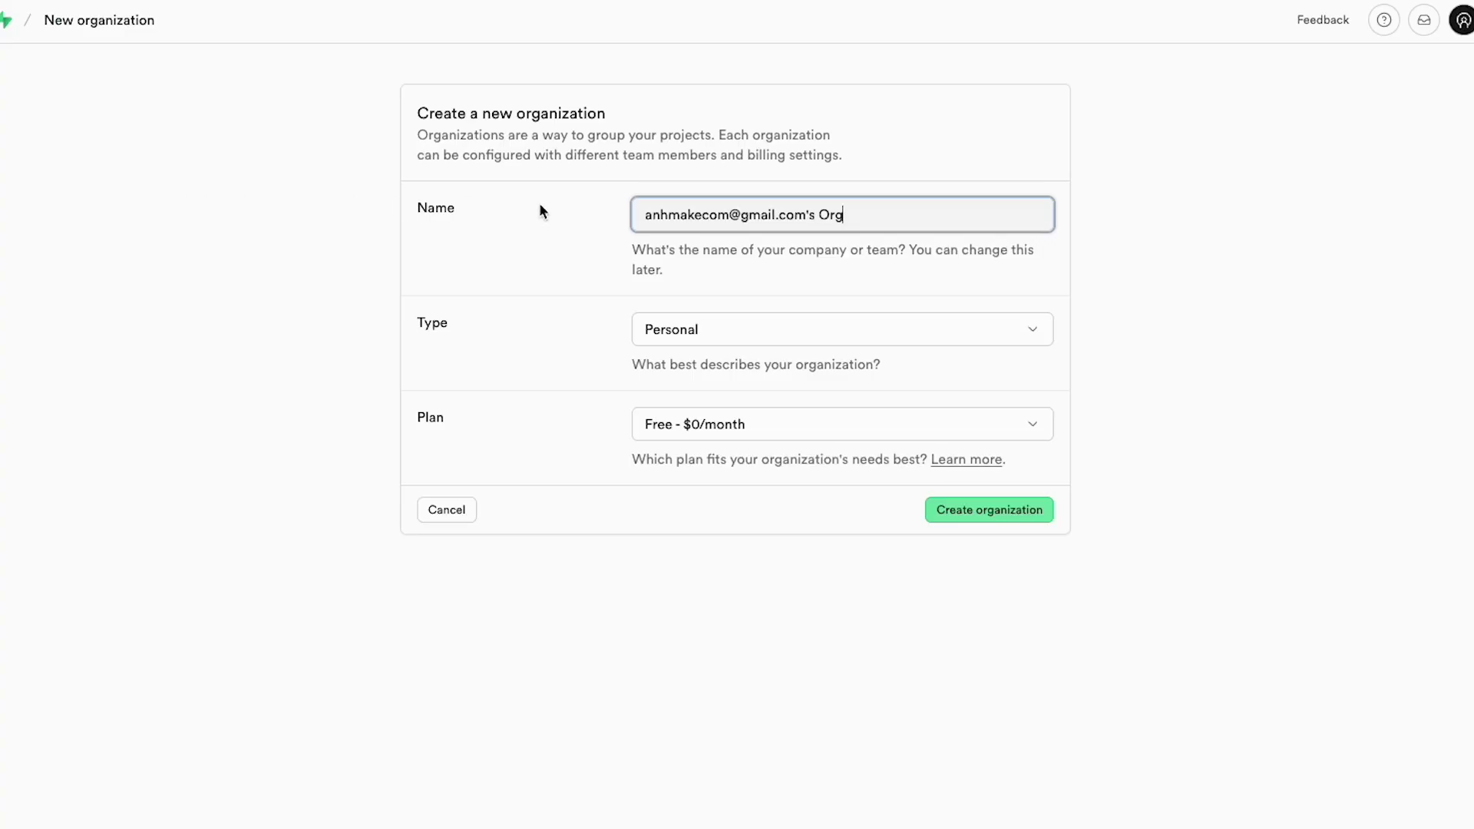
- Create a Personal organization named Anhmake on the Free - $0/month plan
left_click_drag(875, 216, 337, 214)
type("Anh")
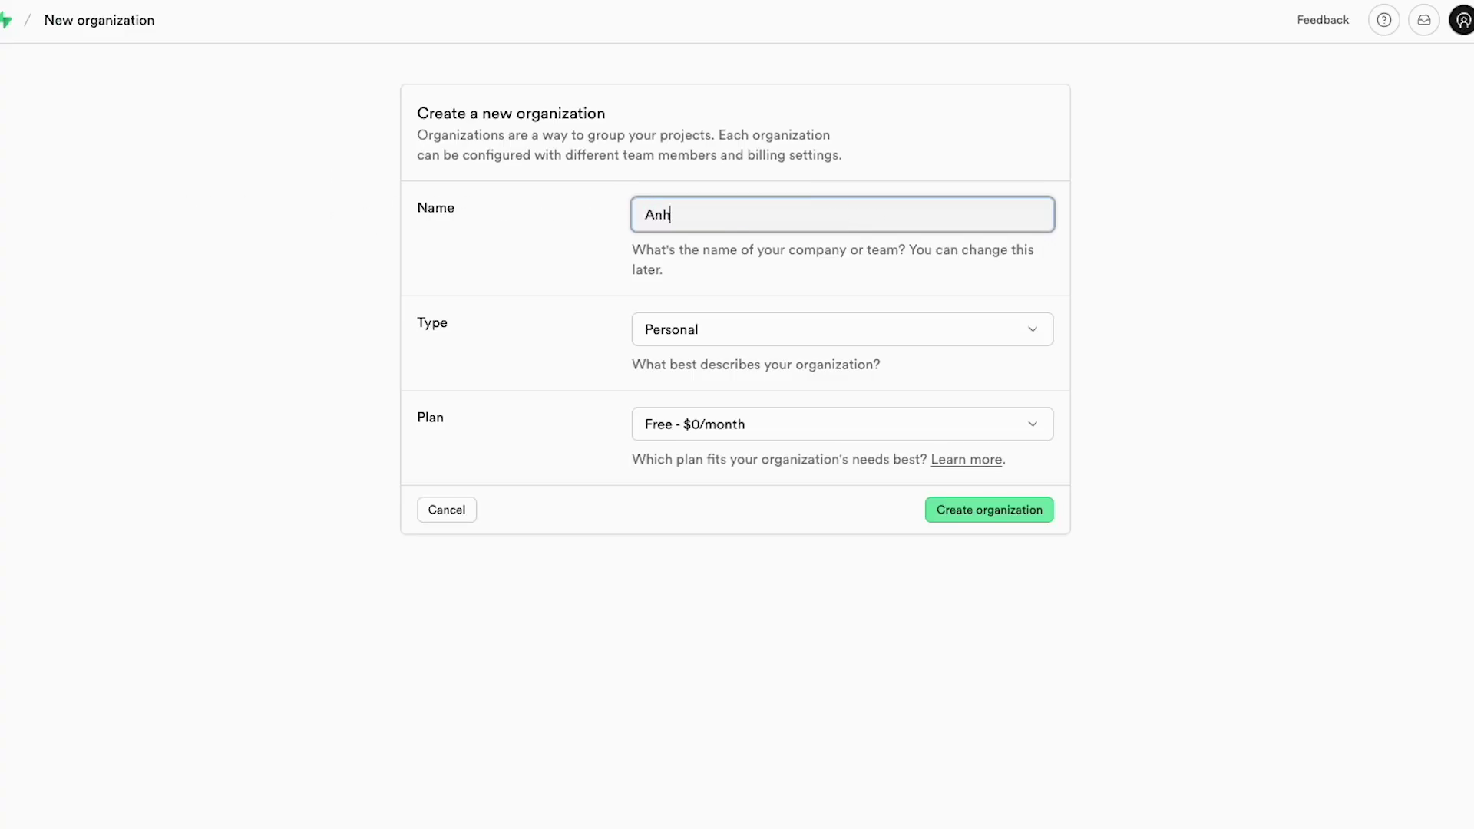
type("make")
left_click(739, 324)
left_click(1126, 290)
left_click(952, 513)
- Create a Supabase project named Anhmake Youtube in the APAC region, entering its database password
left_click(778, 486)
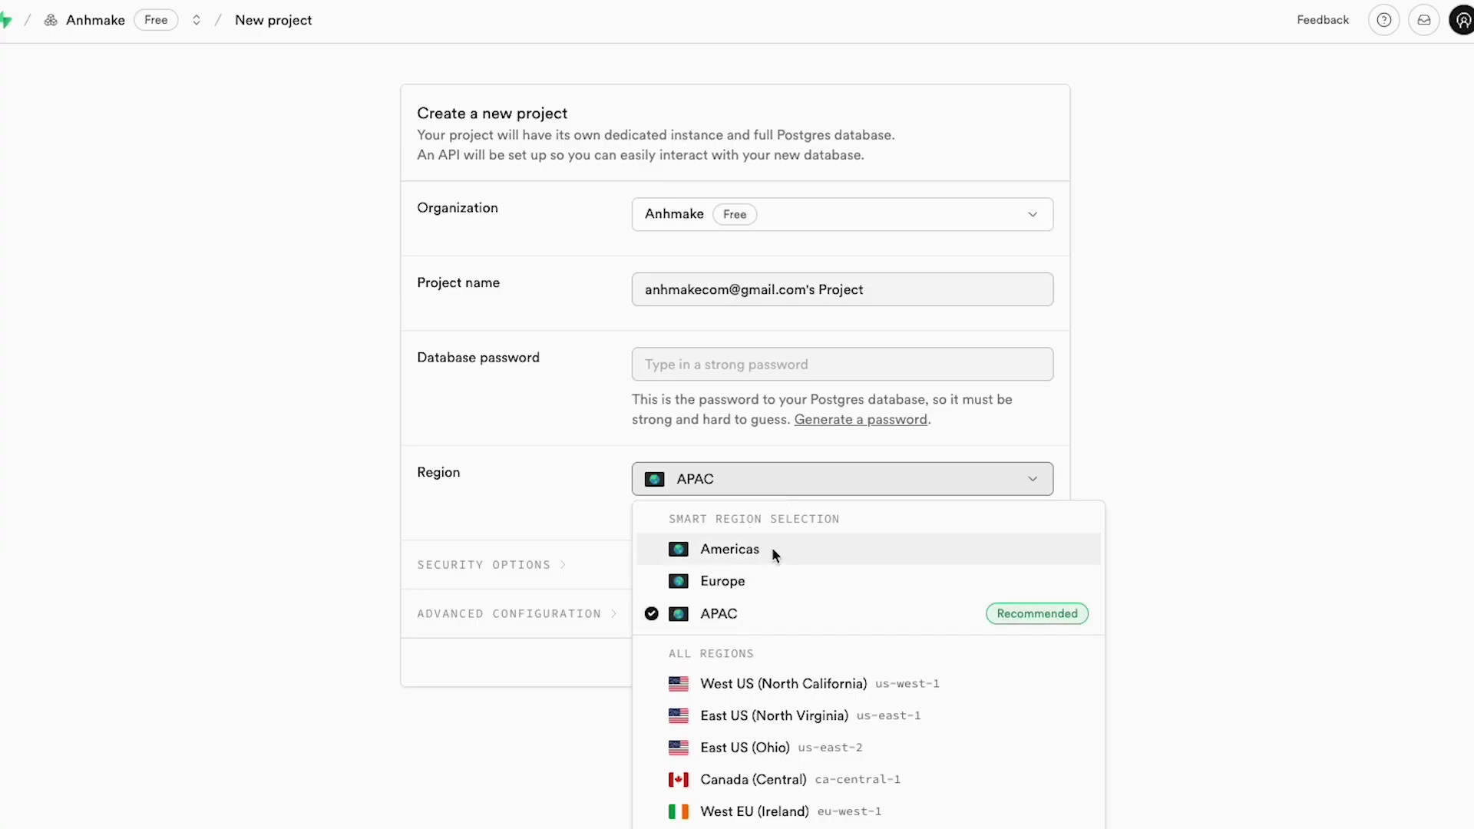
left_click_drag(760, 290, 644, 293)
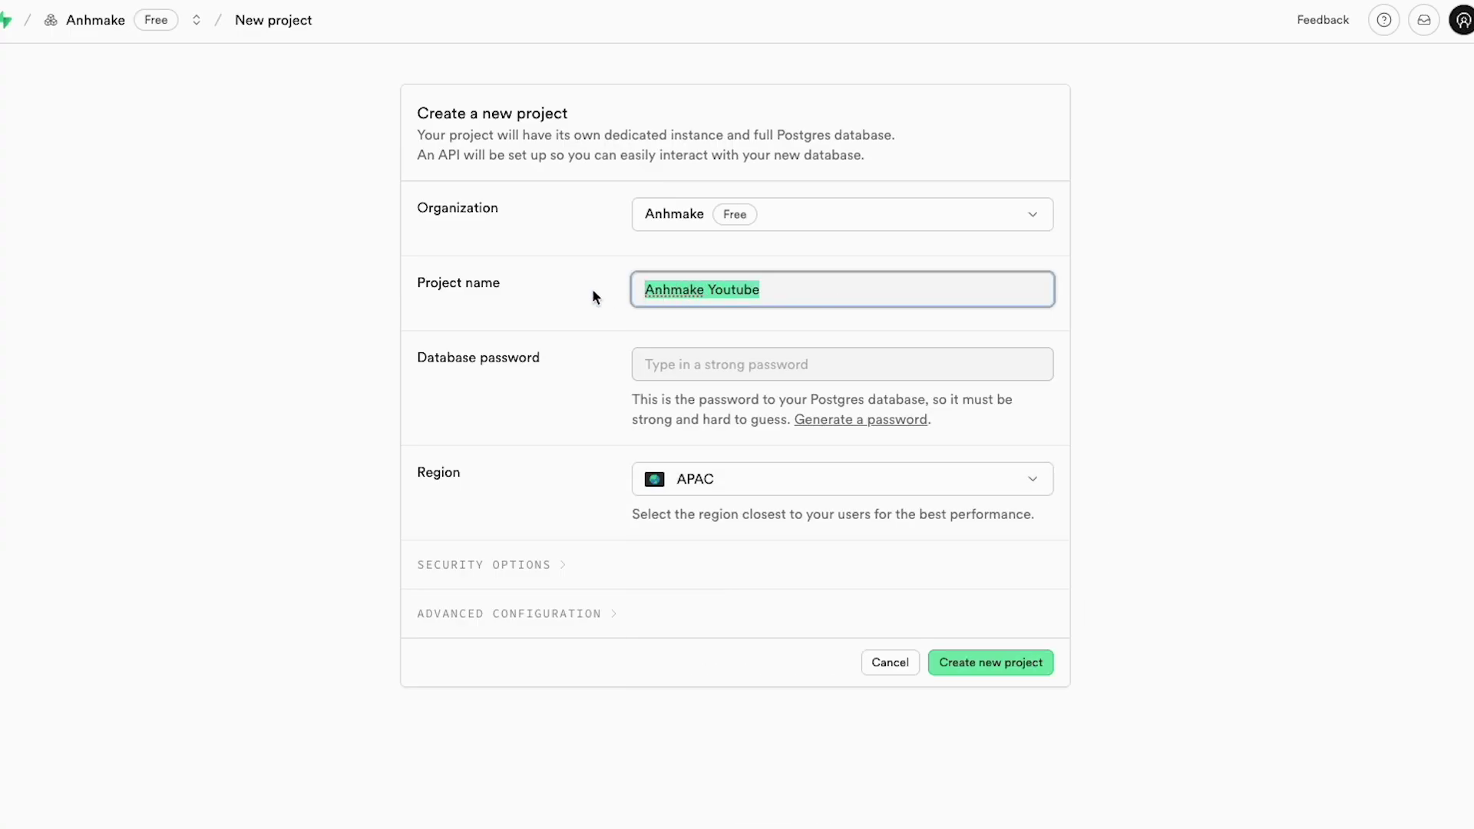
left_click(775, 291)
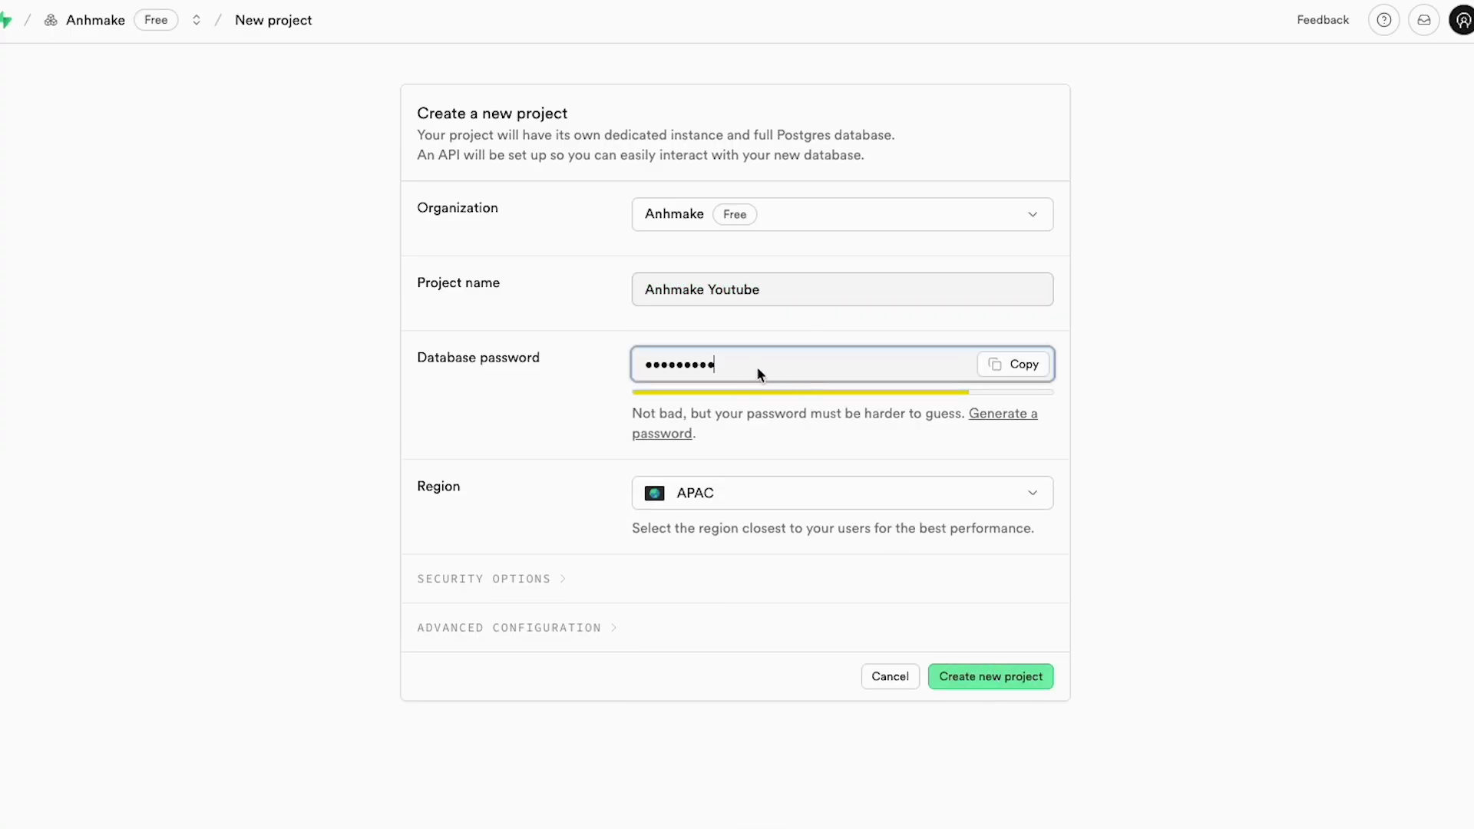
left_click(998, 675)
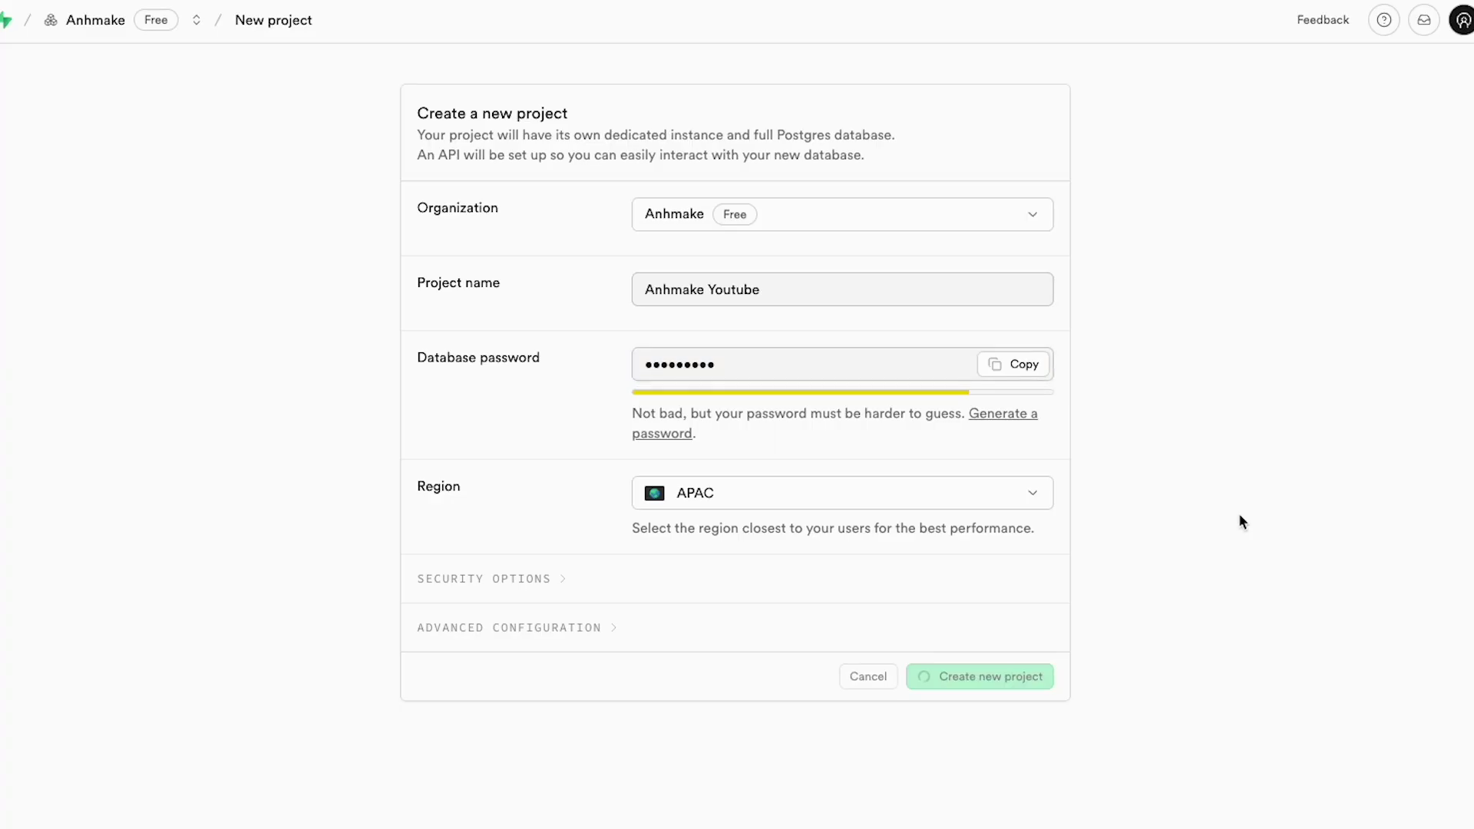
- Create a public standard storage bucket named pictures
mouse_move(23, 192)
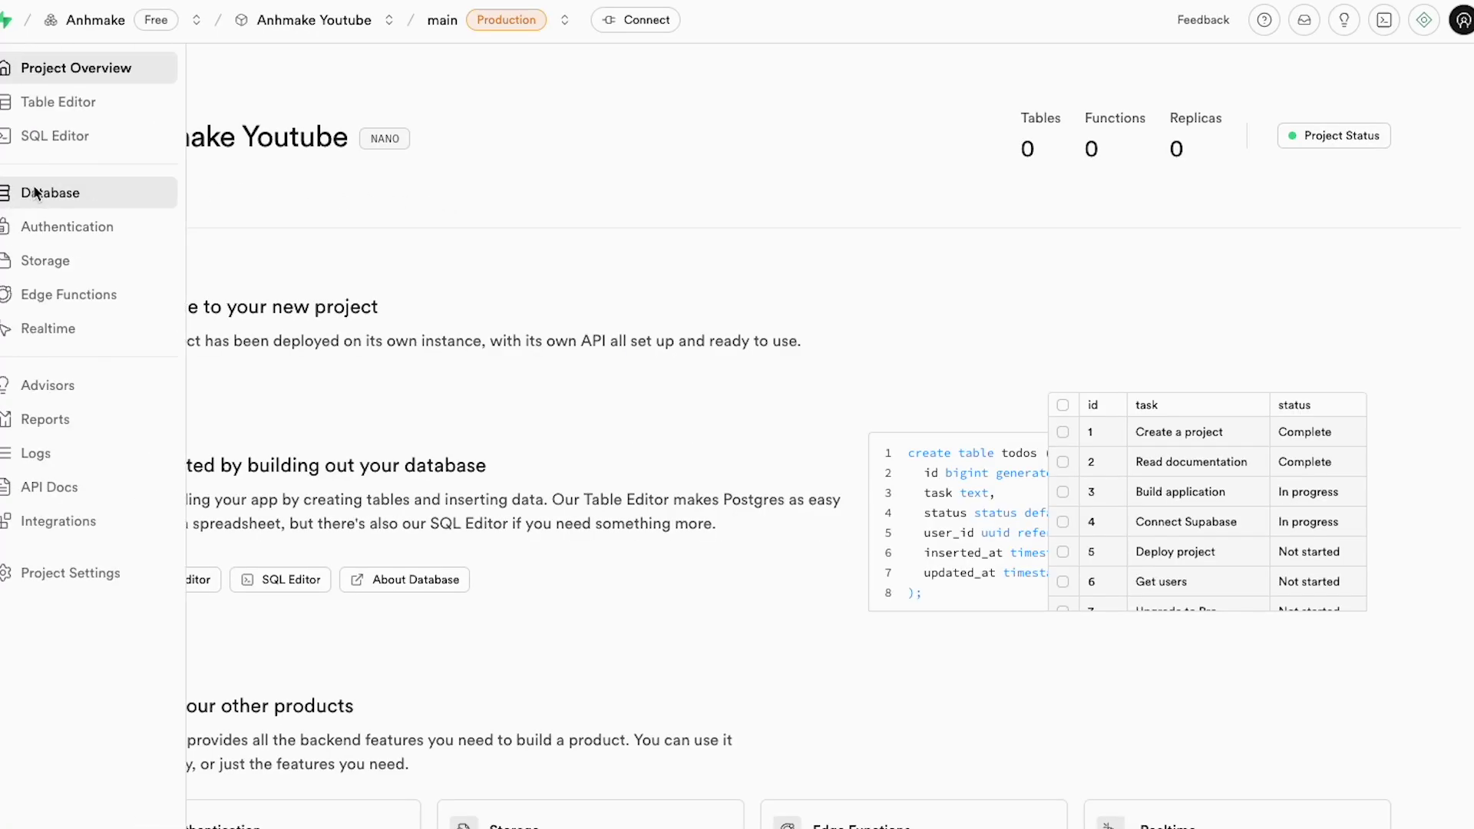
left_click(52, 260)
left_click(171, 131)
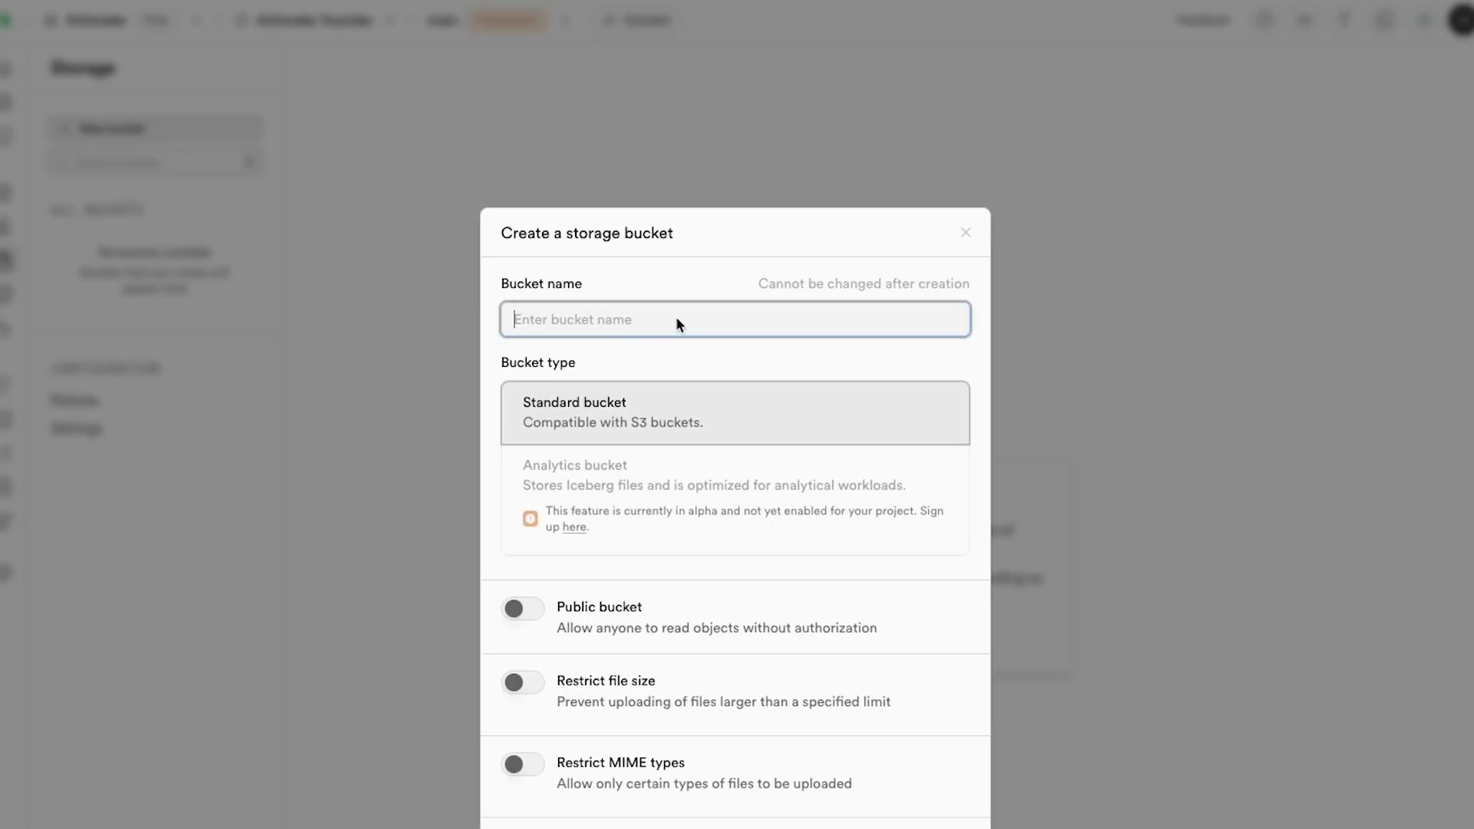
type("pictures")
left_click(524, 611)
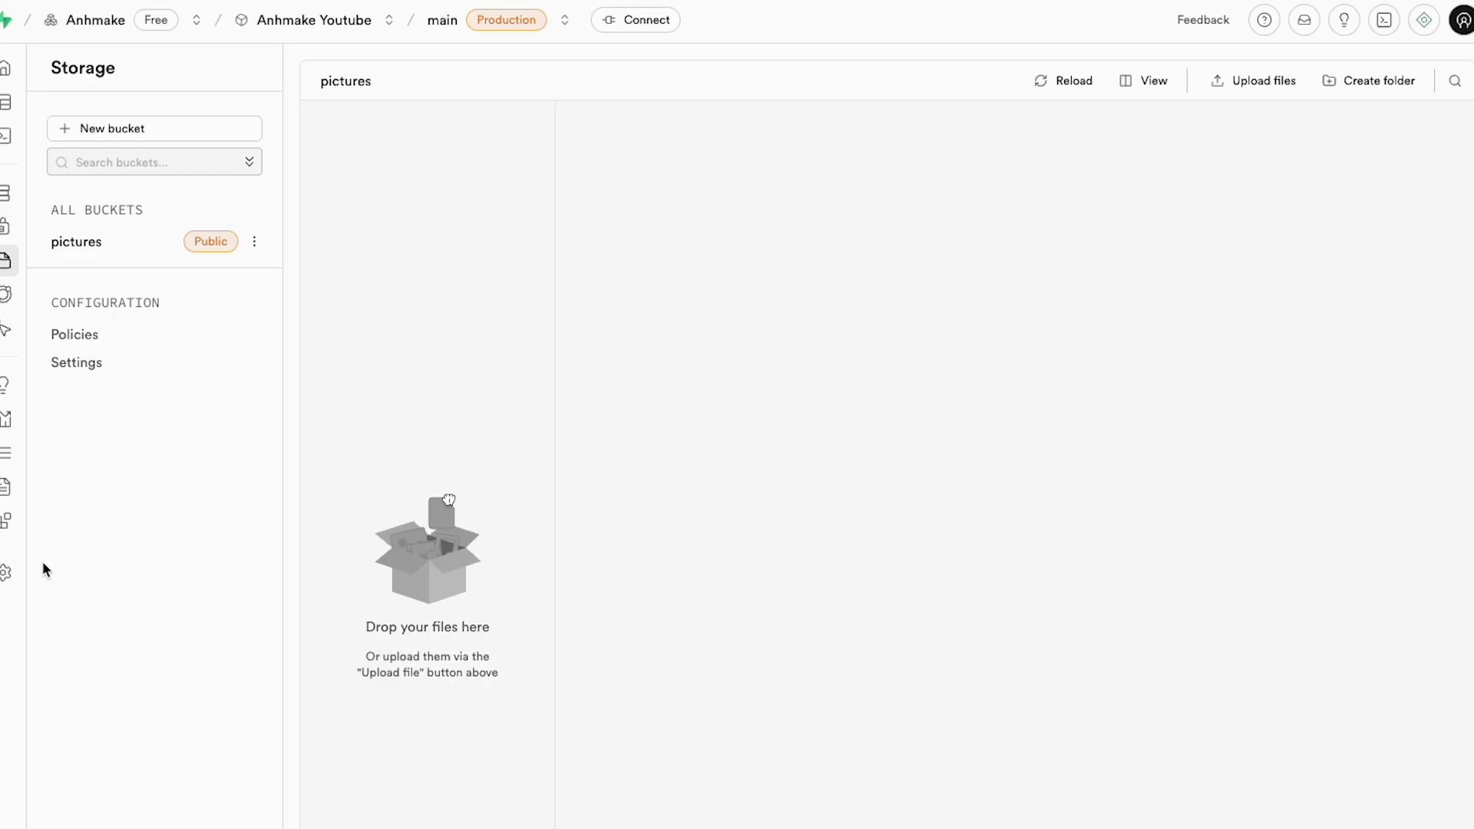
- Copy the project's service_role secret API key and paste it after Bearer in the n8n node's Authorization header value
mouse_move(16, 533)
left_click(60, 577)
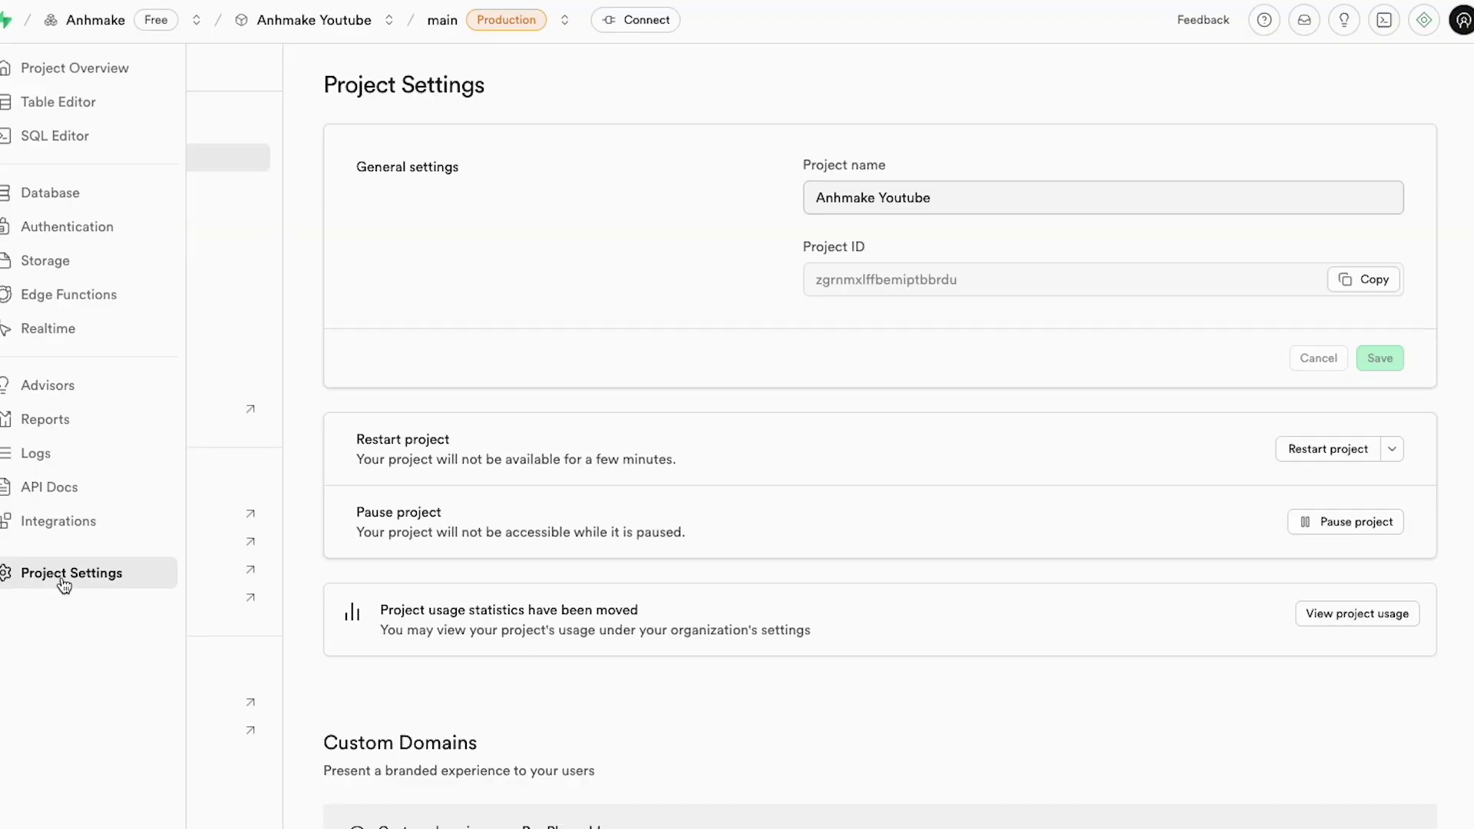
left_click(79, 299)
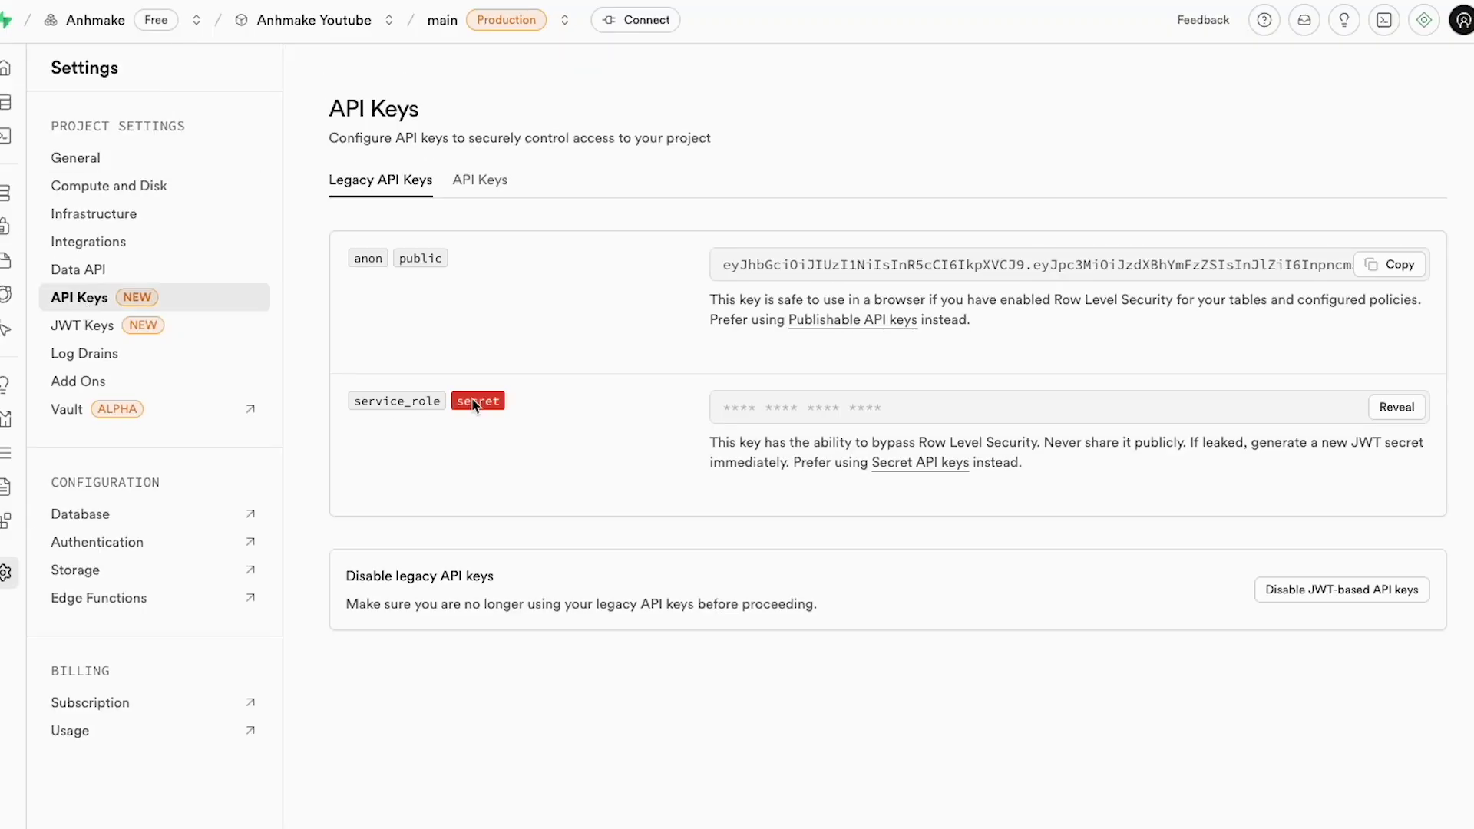
left_click(1393, 407)
left_click(1391, 408)
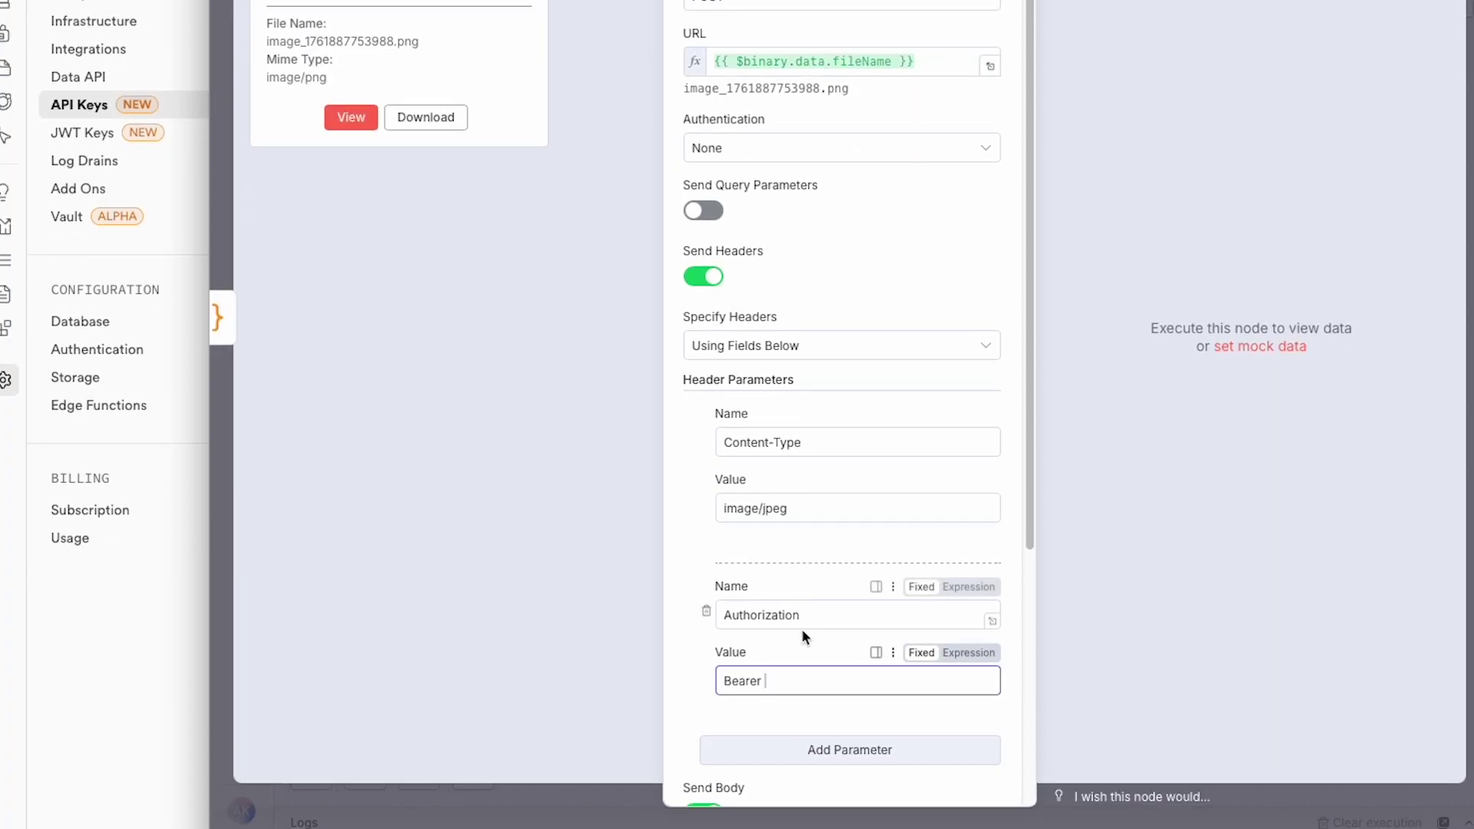
key("ctrl+v")
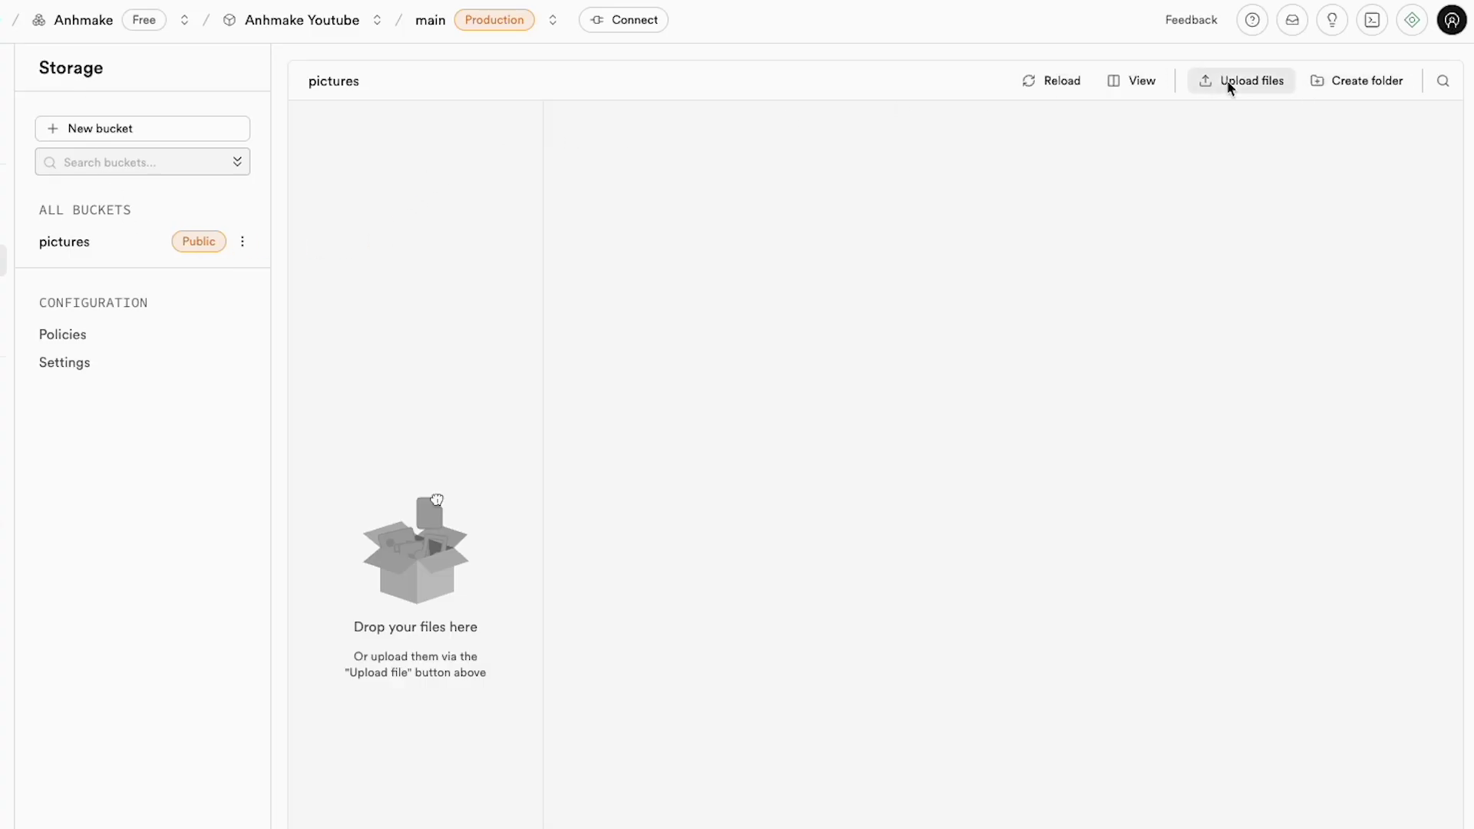
- Upload 4-1.png to the pictures bucket in Supabase storage and copy the file's URL
left_click(1228, 80)
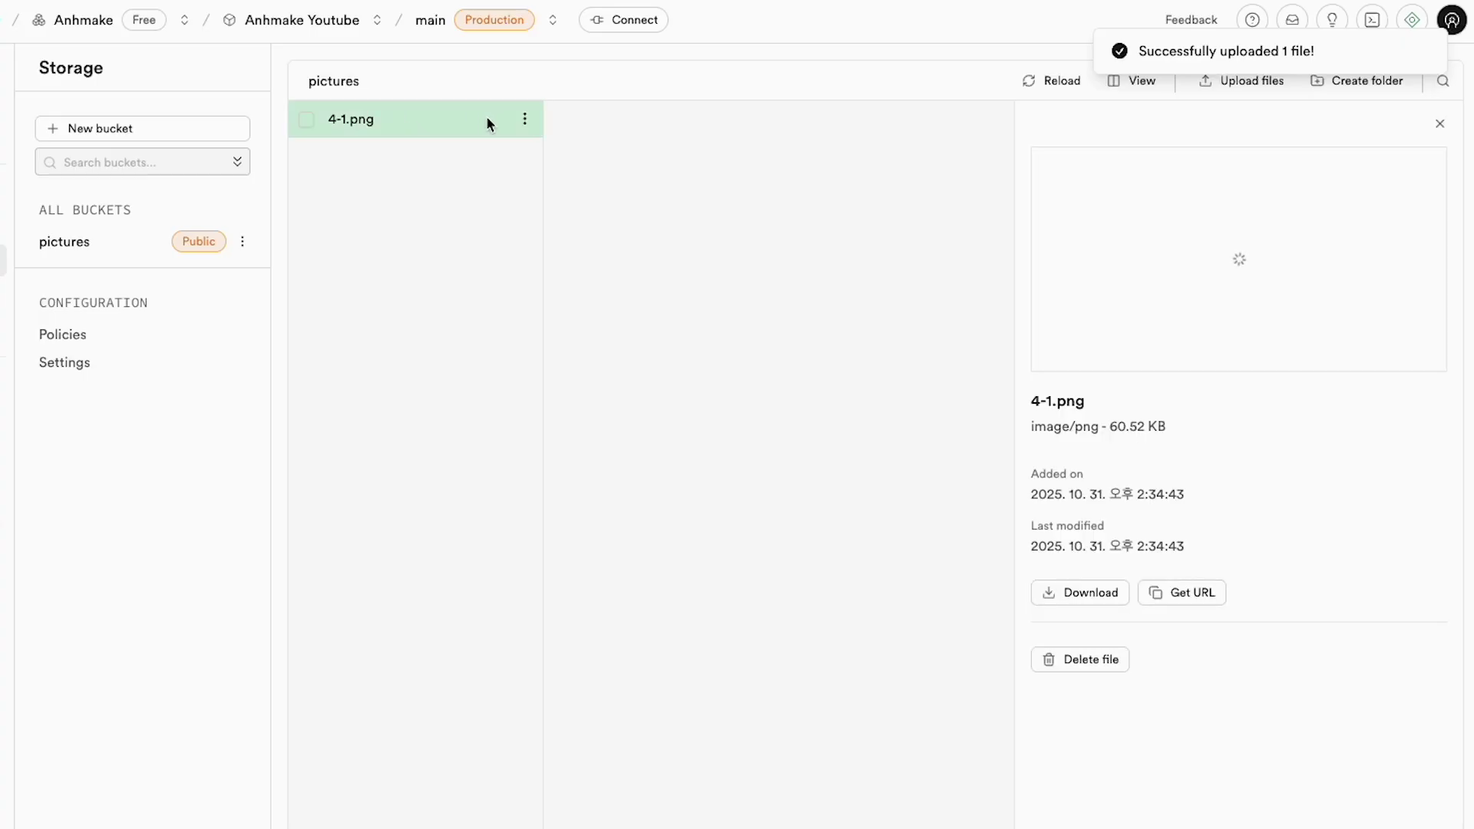
left_click(523, 120)
left_click(347, 145)
- Copy the file URL's part through /storage/v1/object/public/pictures/ and insert it before {{ $binary.data.fileName }} in the Supabase upload node's URL
left_click(682, 23)
key("super+v")
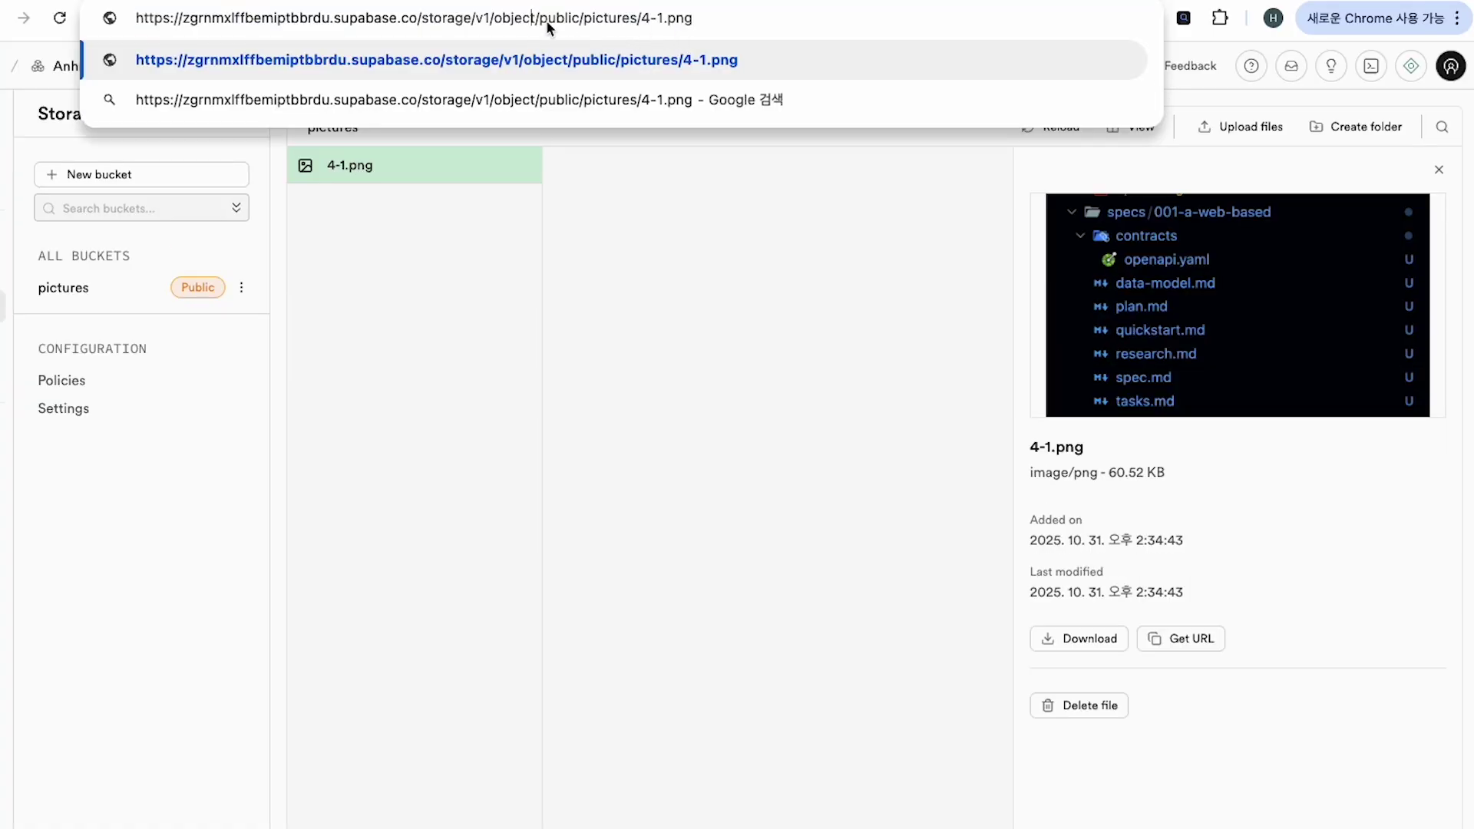
left_click_drag(642, 18, 136, 19)
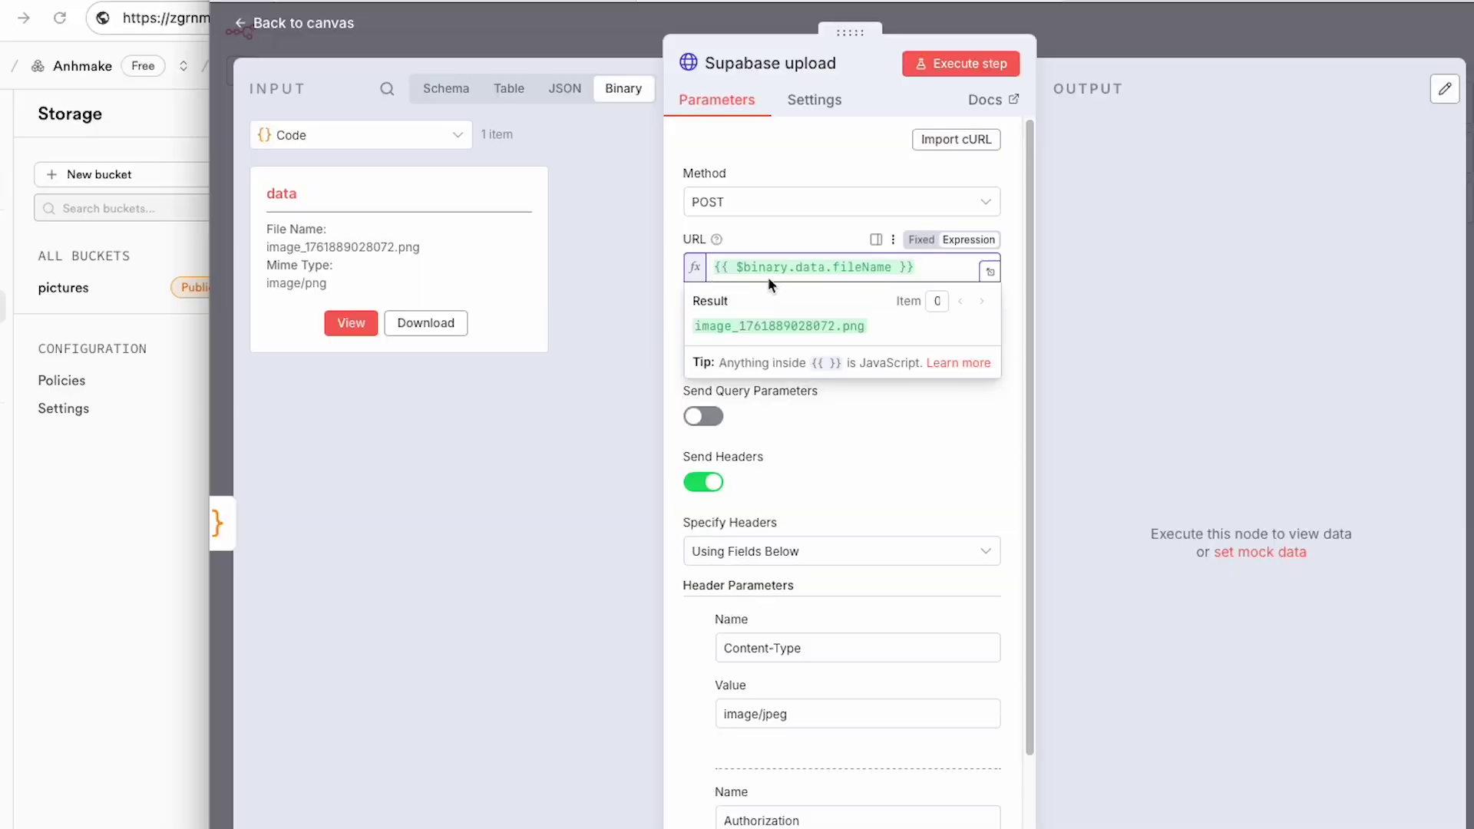
key("super+v")
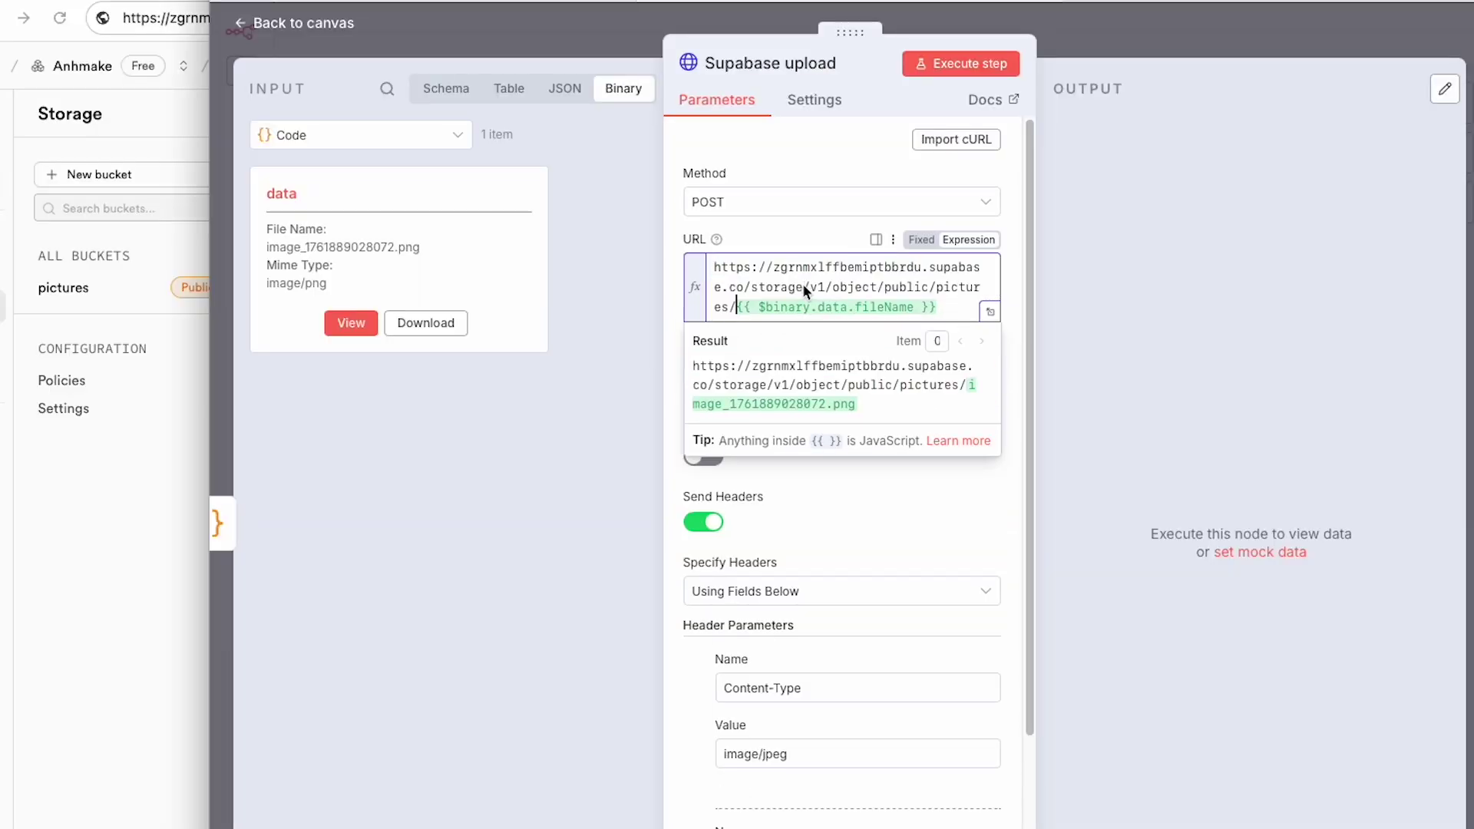
- Remove public/ from the Supabase upload node's URL so the path reads /storage/v1/object/pictures/
key("Left")
key("Left")
key("Left")
key("Left")
key("Left")
key("Left")
key("Left")
key("Left")
key("Left")
key("Left")
key("Left")
key("Left")
key("Left")
key("Left")
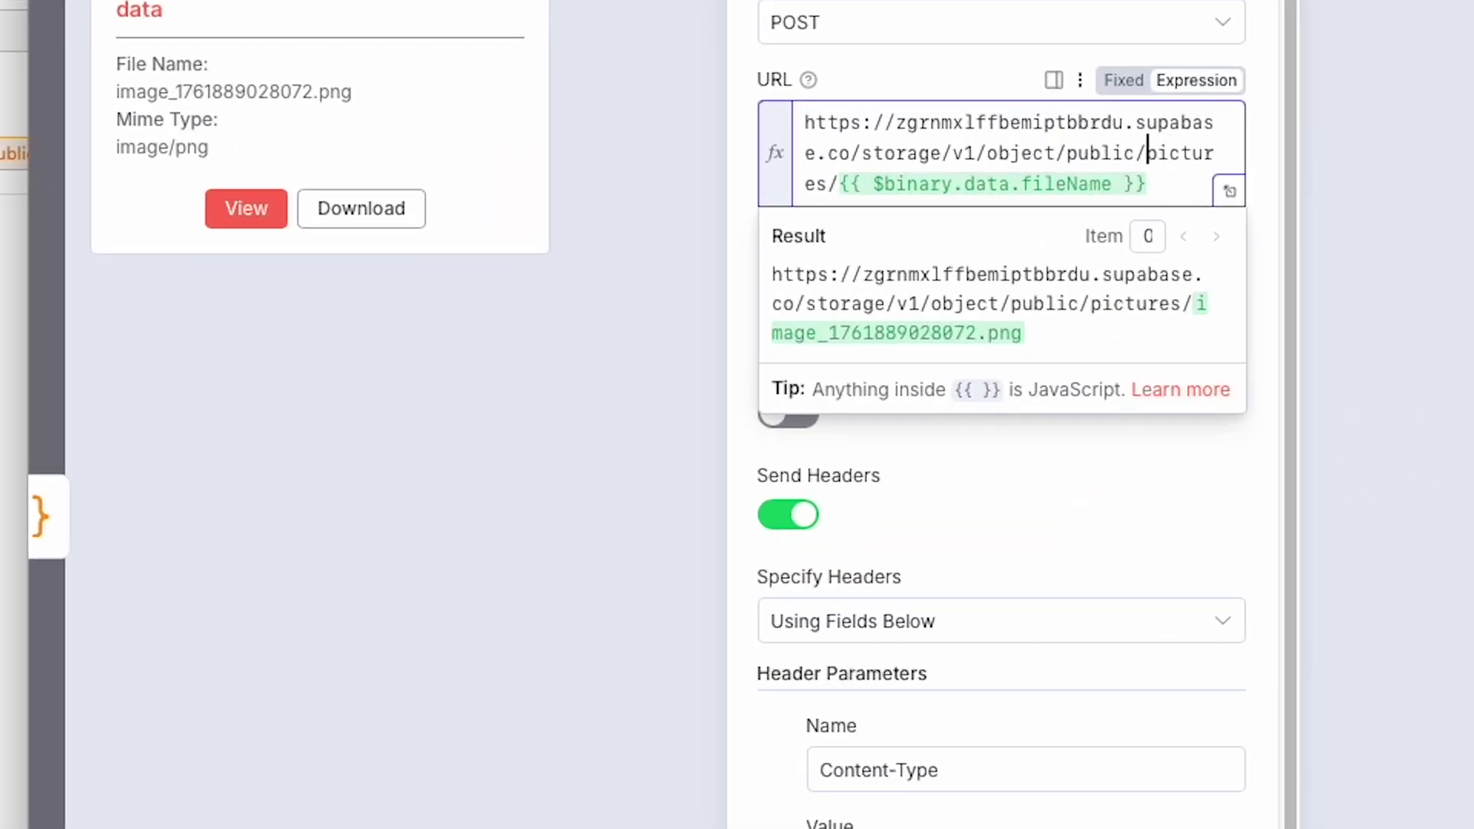
key("Left")
key("Left")
key("Right")
key("Right")
key("Right")
key("Right")
key("Right")
key("Right")
key("Right")
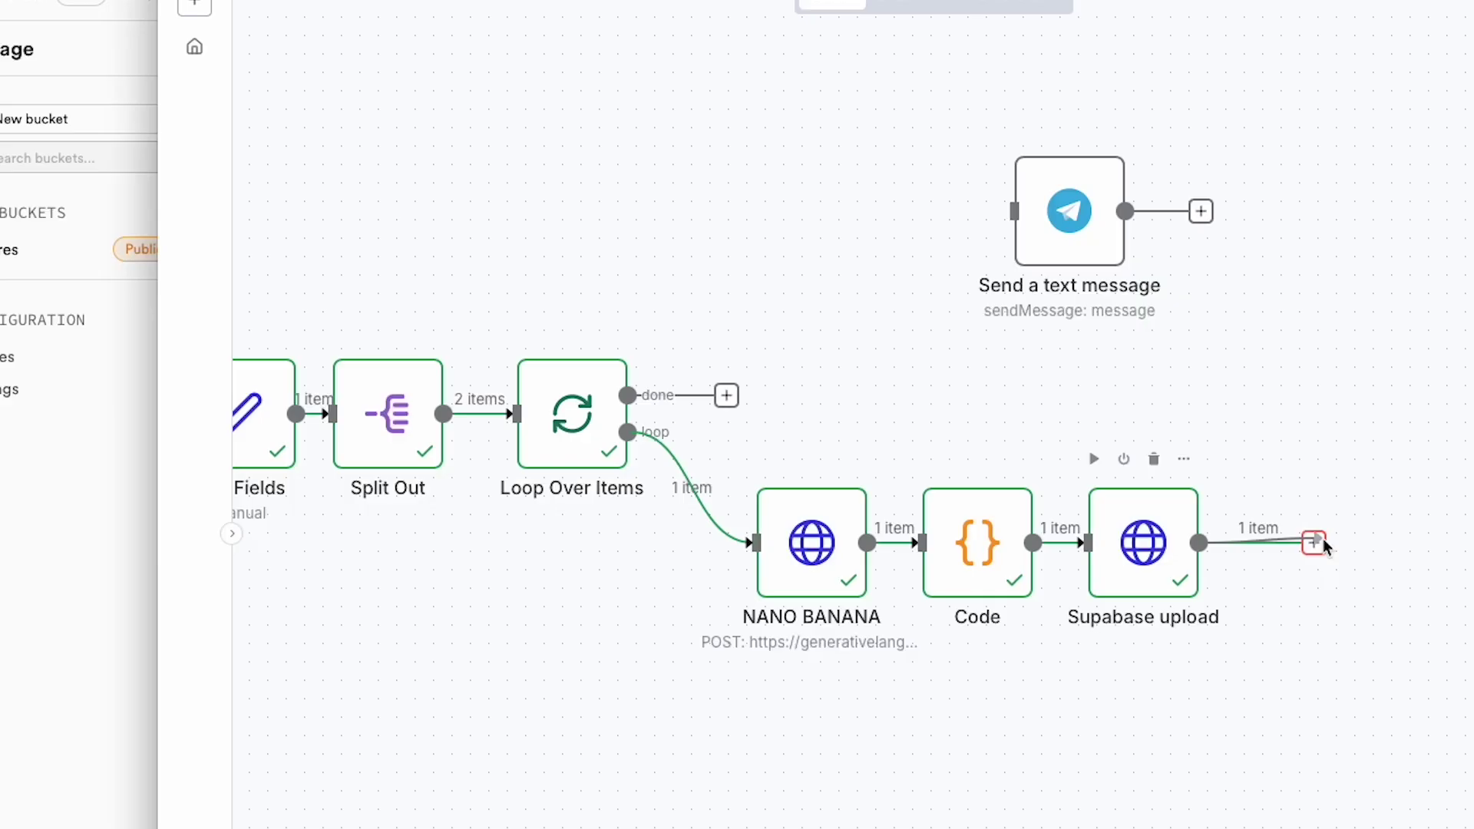
- Connect the Supabase upload node's output back to the Loop Over Items input
left_click_drag(1317, 544, 514, 416)
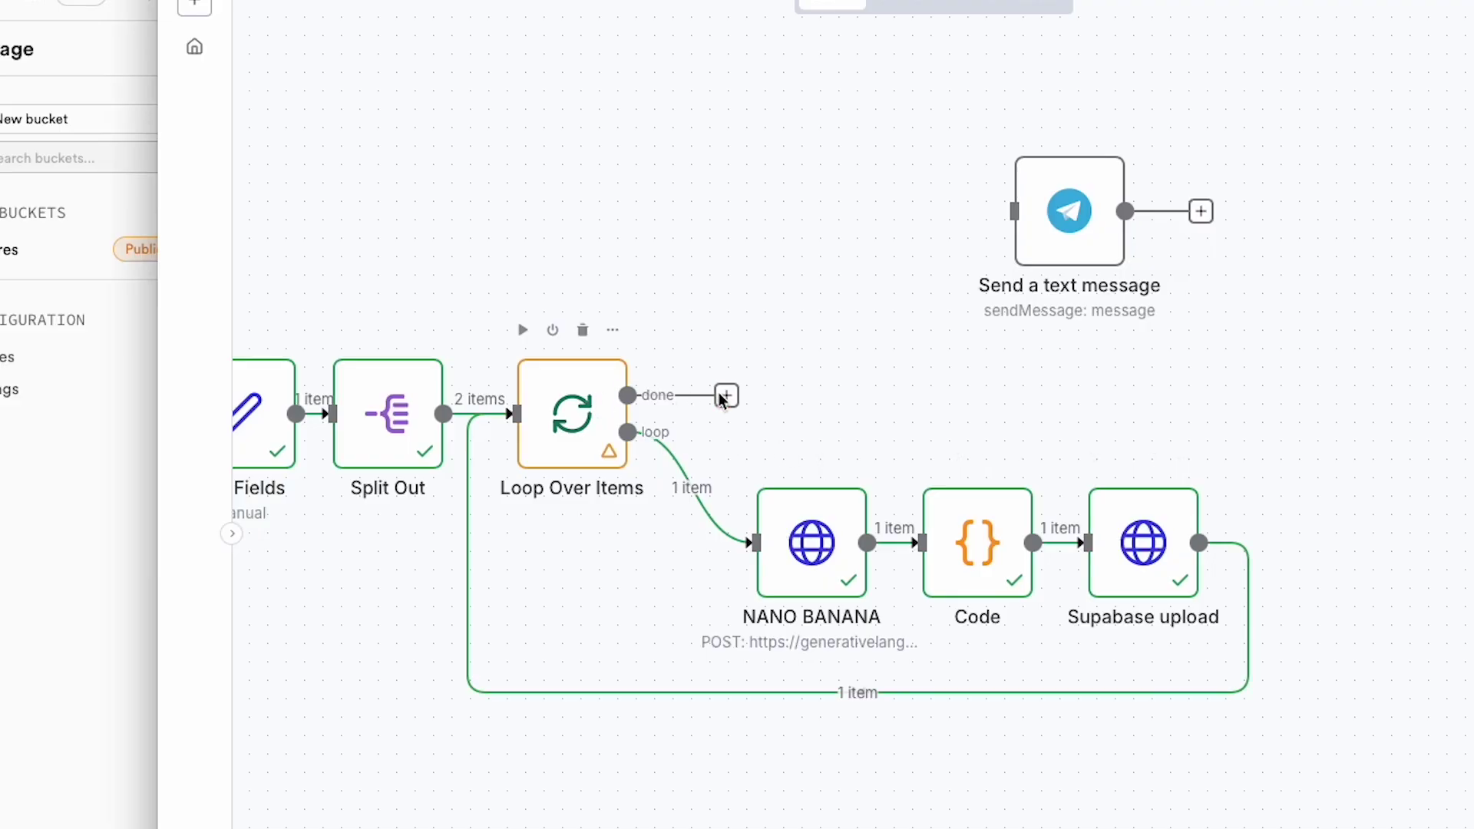
left_click(561, 392)
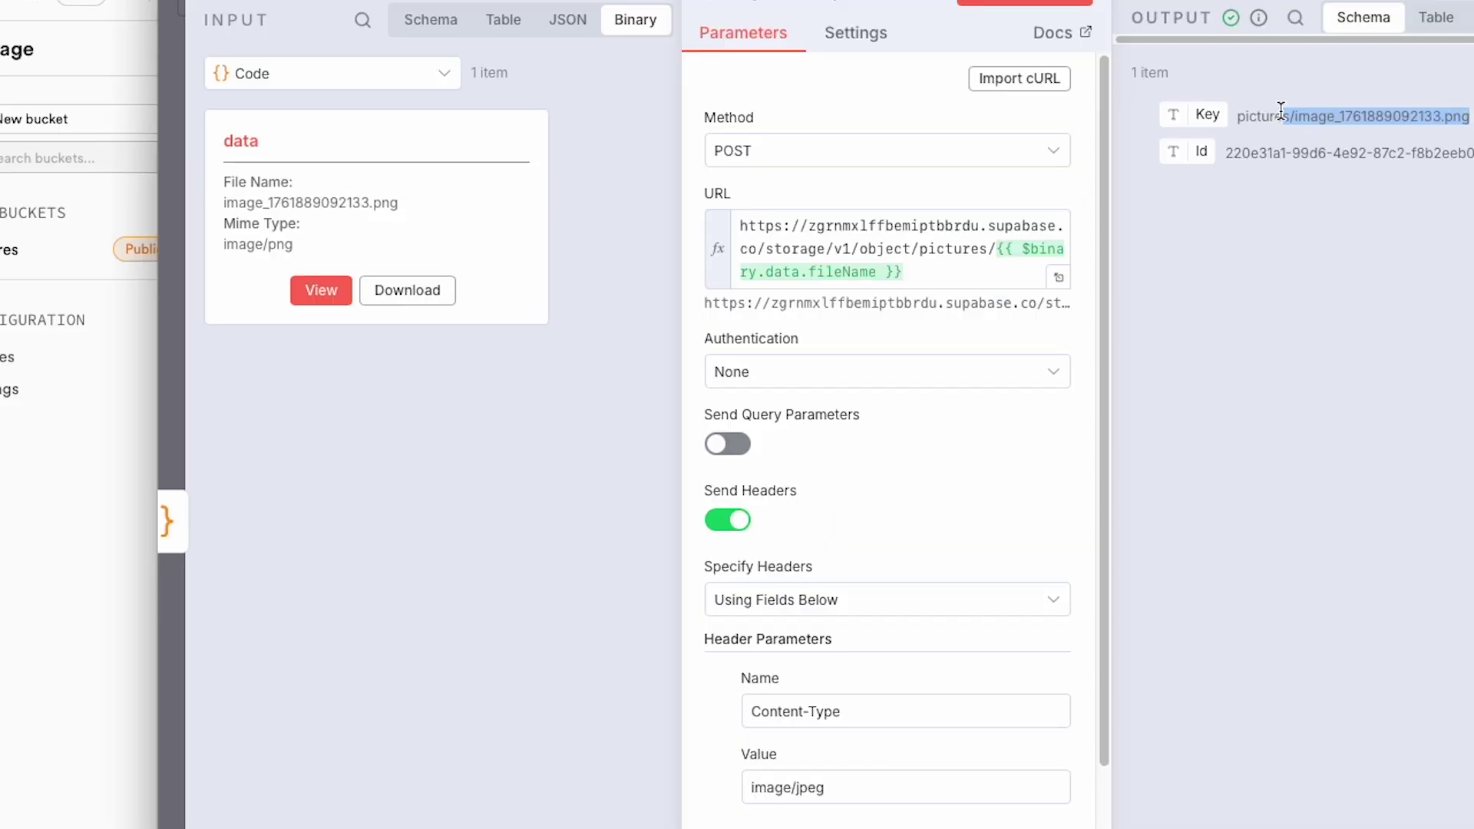
- Put the URL of image_1761889092133.png in a spreadsheet cell, add a comma and paste the copied text after it
mouse_move(1294, 109)
left_mouse_down()
mouse_move(1223, 110)
mouse_move(1291, 110)
left_mouse_up()
left_click_drag(1117, 182, 985, 181)
left_click(1184, 187)
left_click(1228, 185)
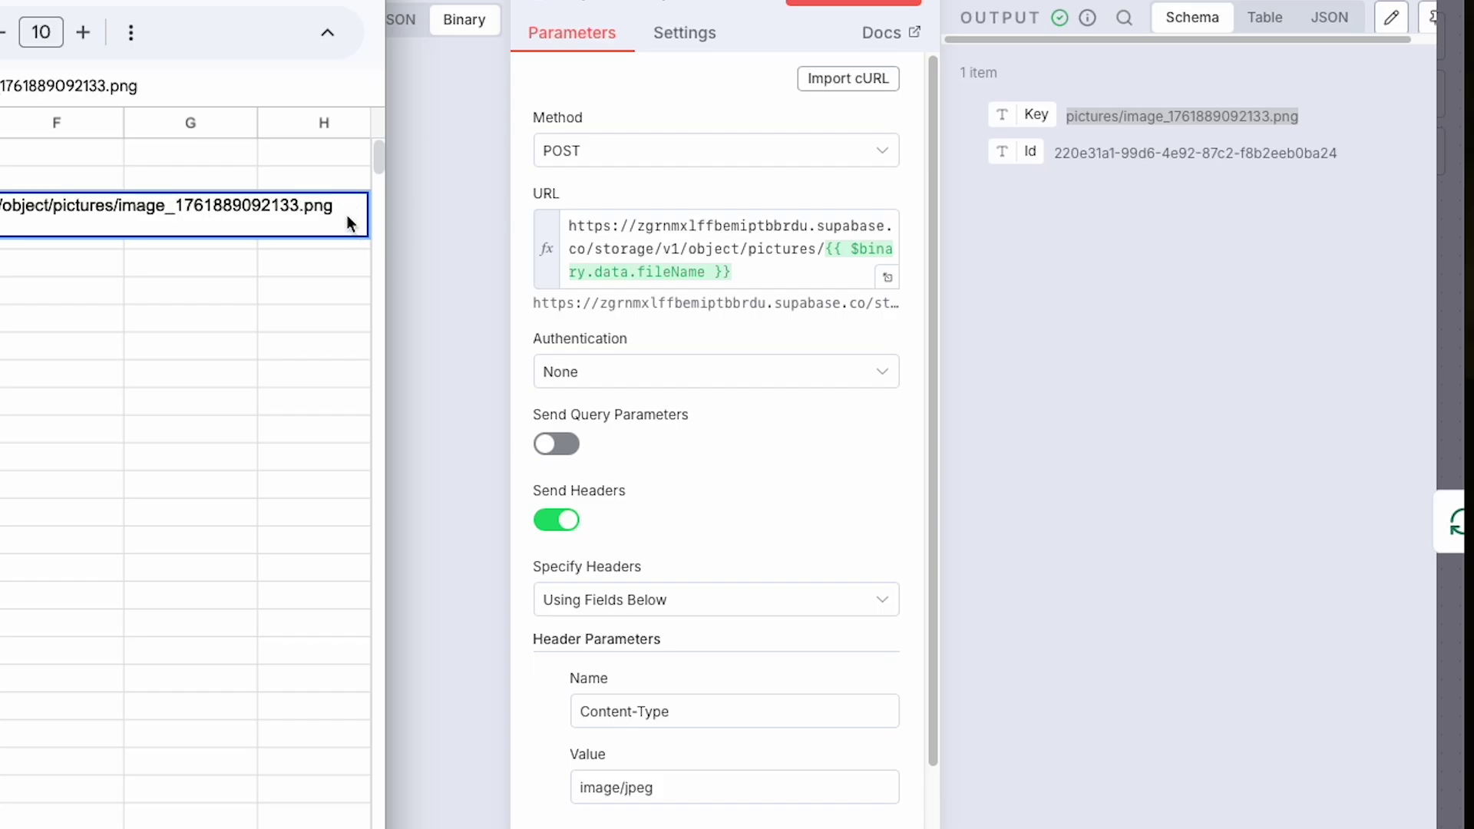
type(",")
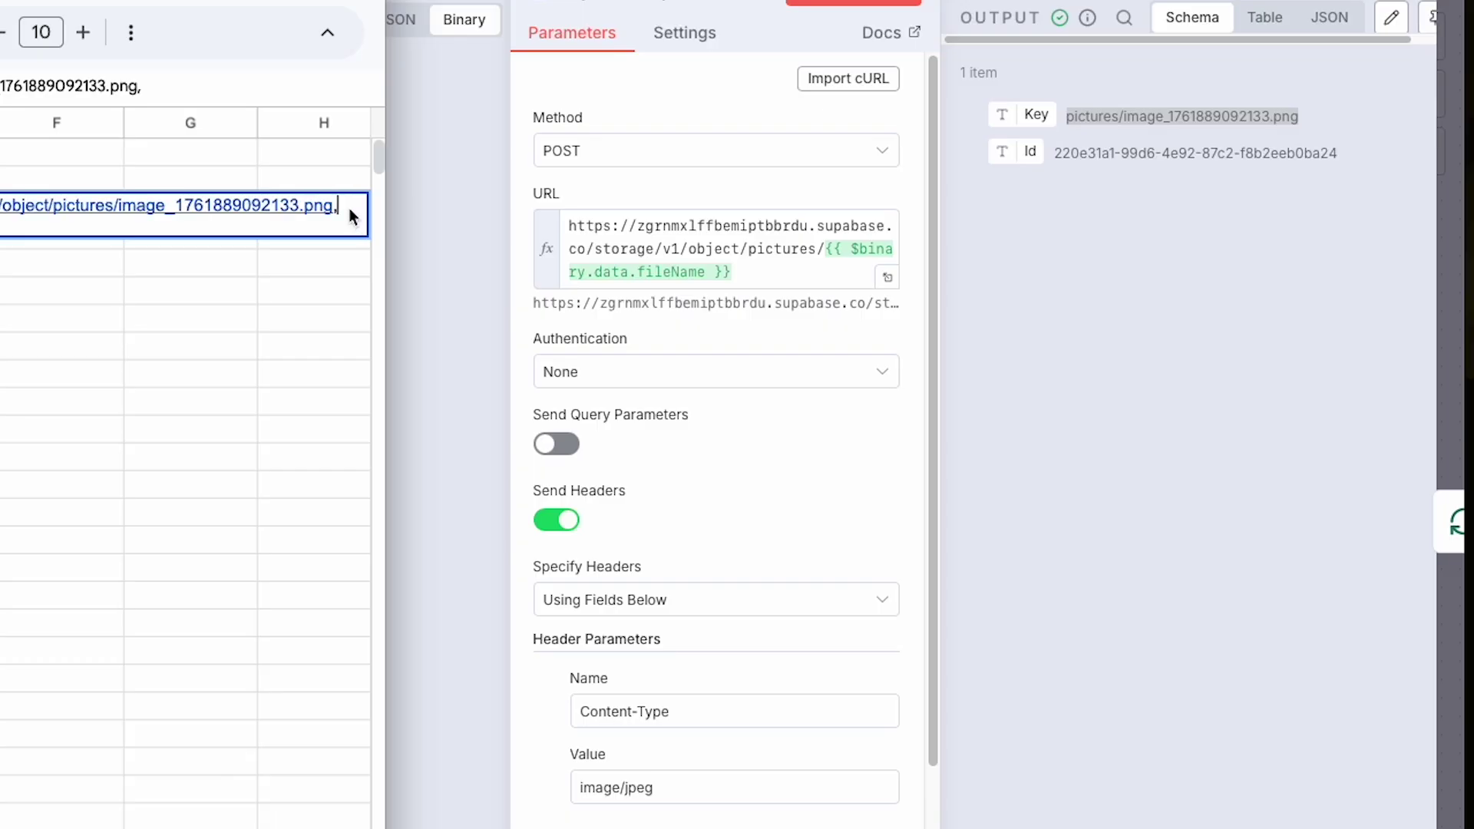
key("ctrl+v")
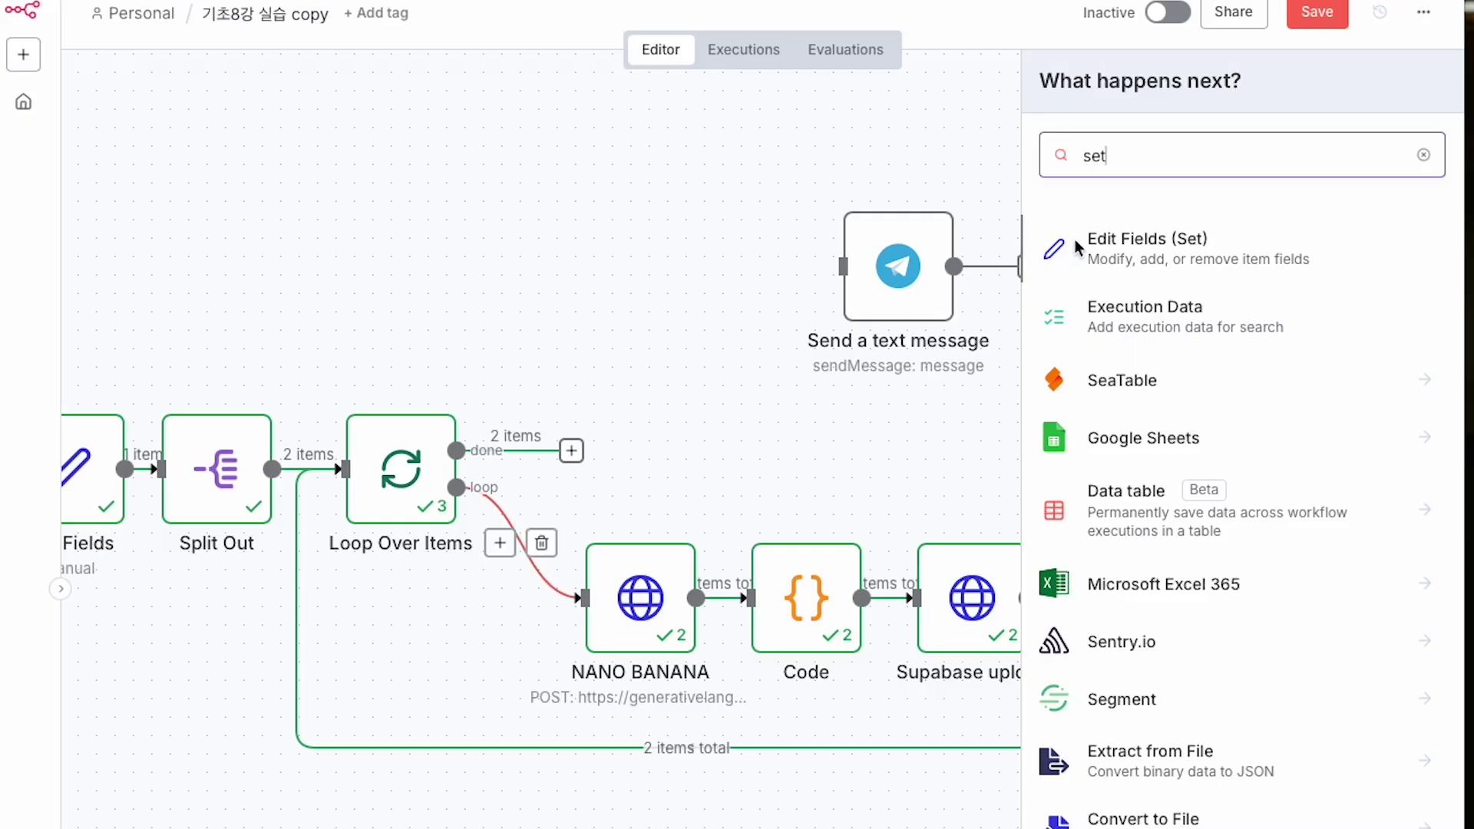
- Add an Edit Fields (Set) node to the workflow and rename it array
left_click(1117, 244)
left_click(635, 54)
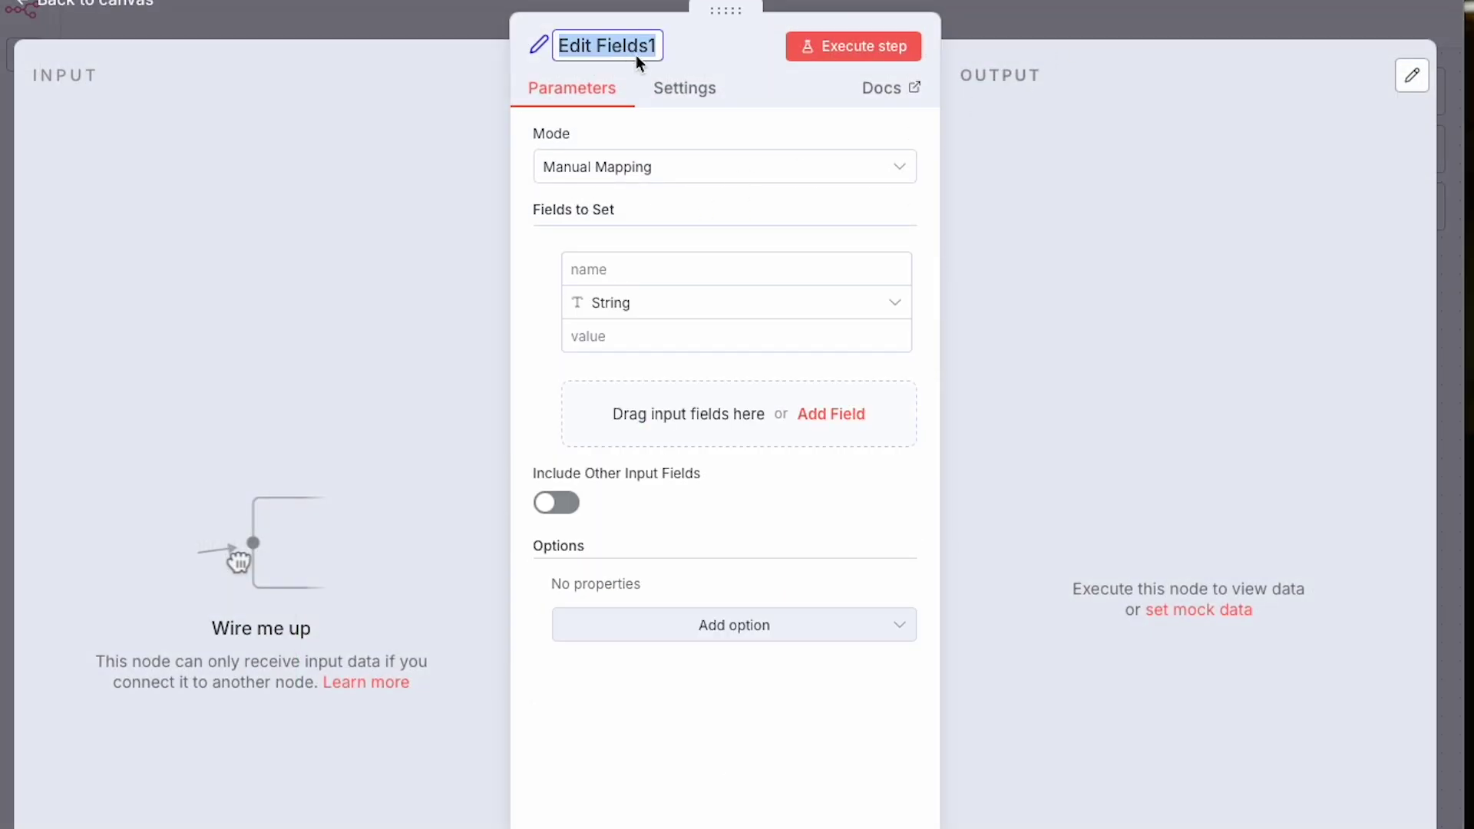
type("array")
key("Return")
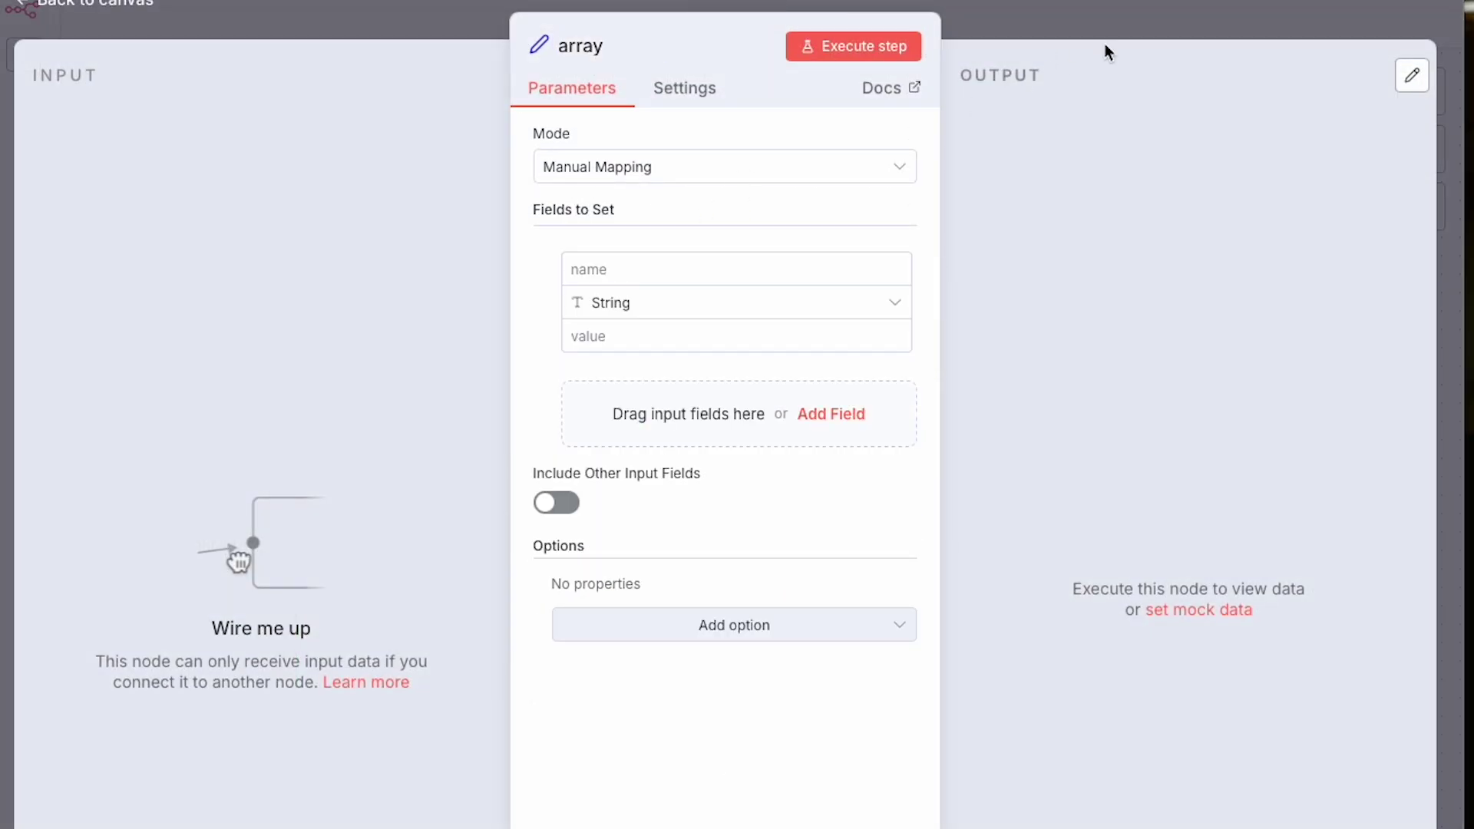
- Connect the done output of Loop Over Items to the array node and open the node's settings
key("Escape")
left_click_drag(572, 451, 612, 385)
double_click(614, 384)
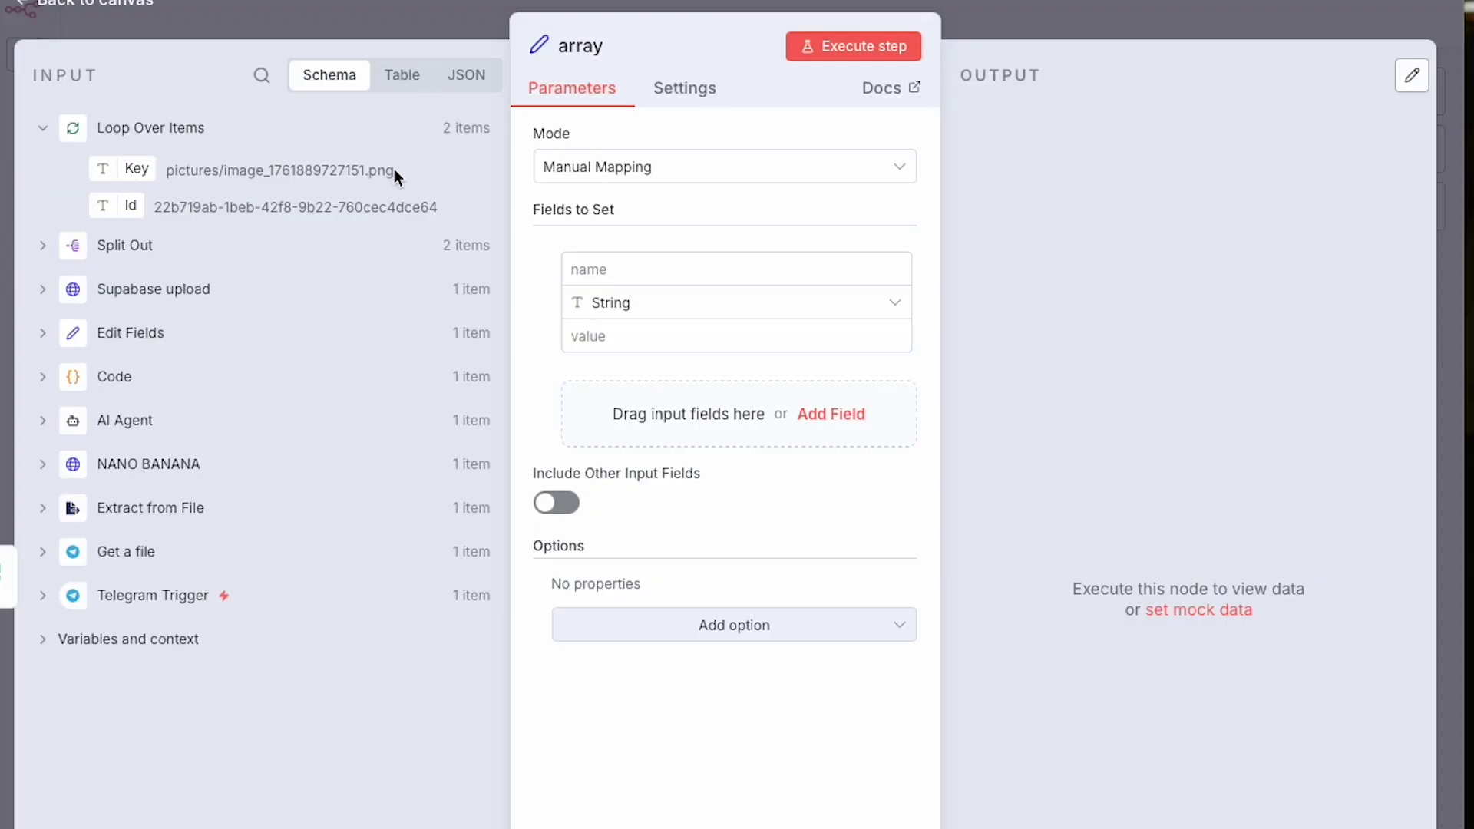
- Examine the Loop Over Items Key value and the Supabase file URL's prefix through /storage/v1/object/public/
left_click_drag(394, 170, 165, 171)
left_click_drag(332, 174, 168, 170)
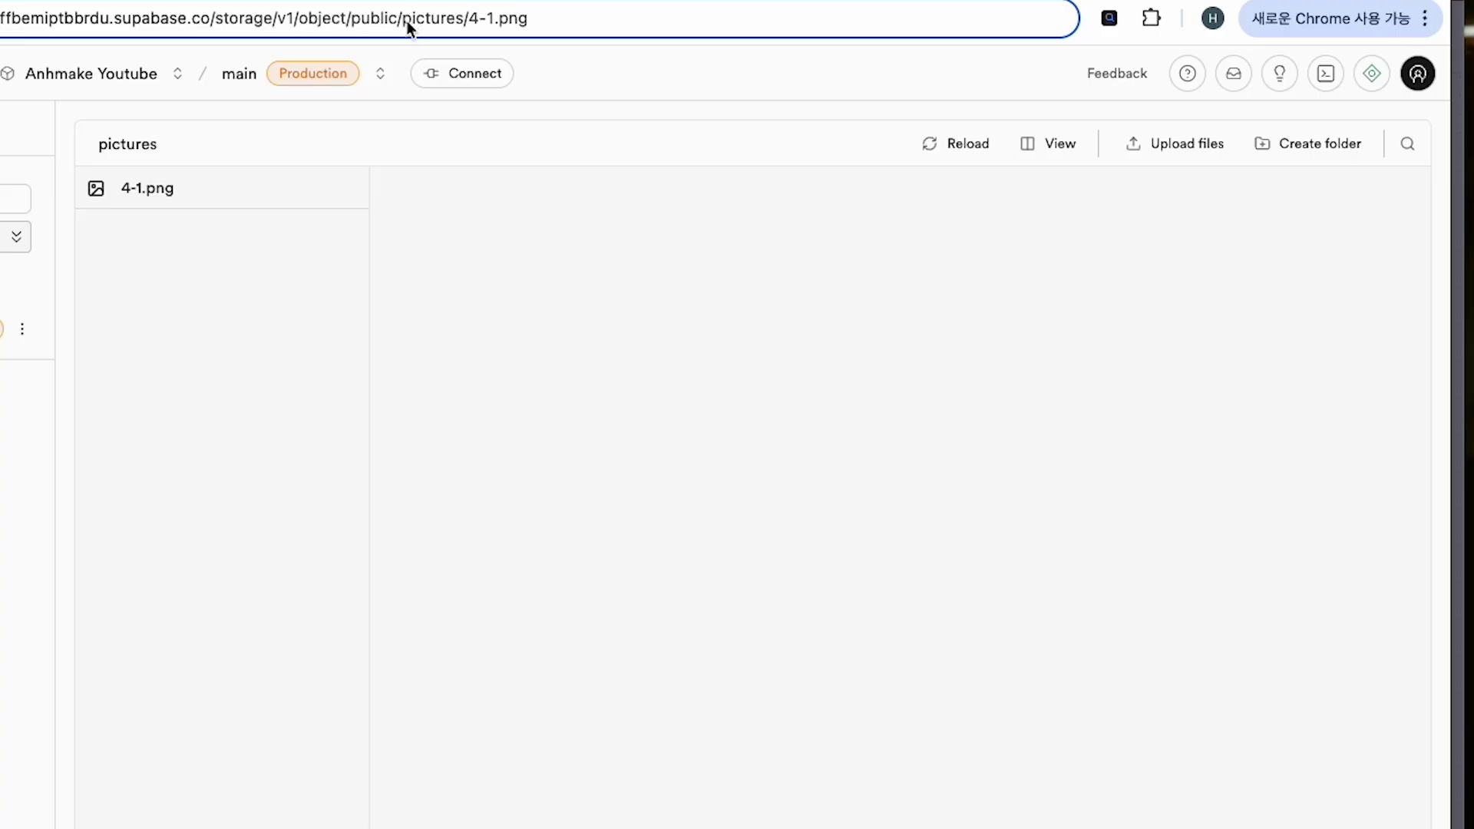
left_click_drag(402, 19, 0, 19)
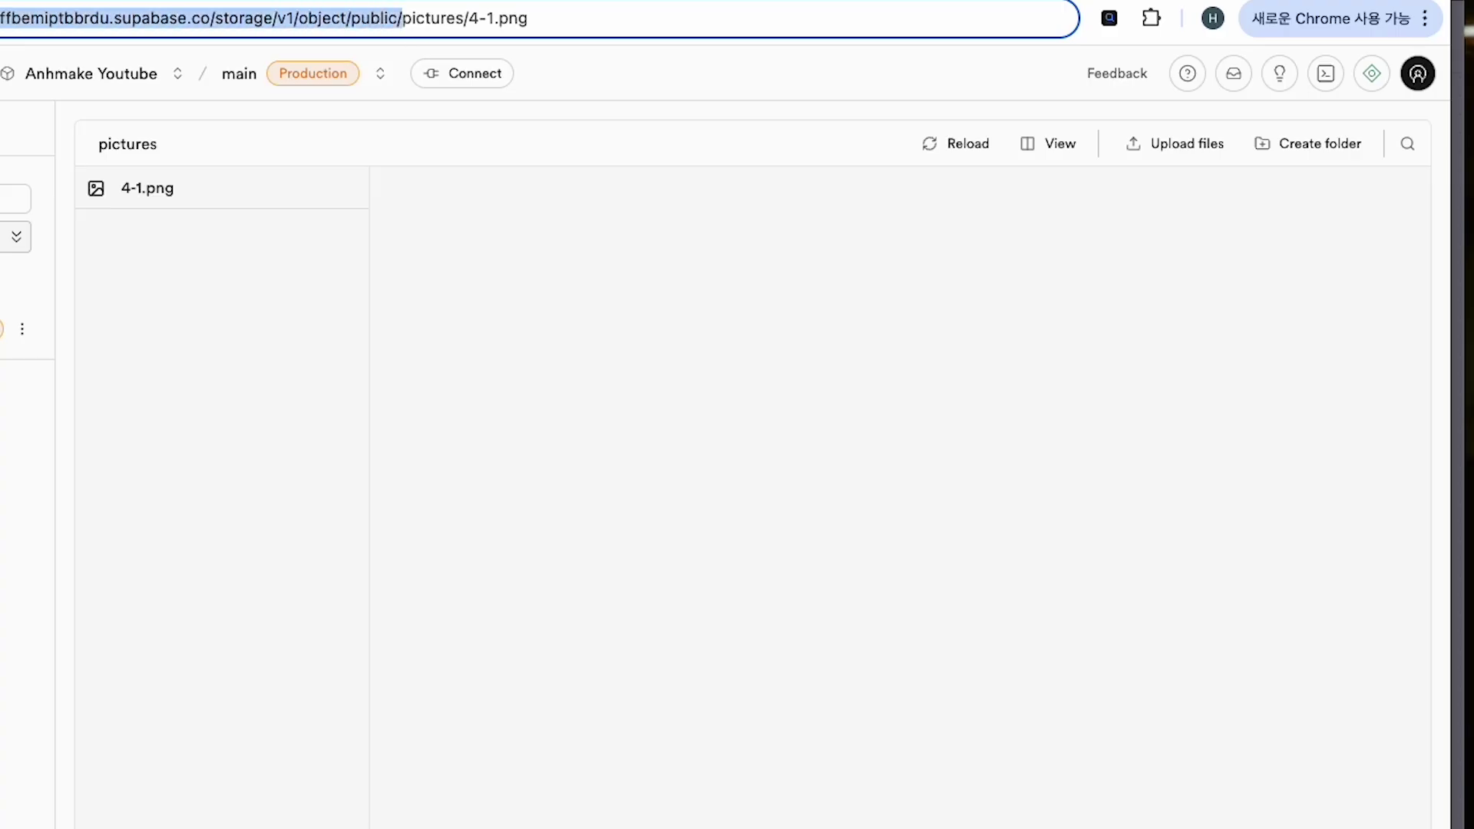
left_click_drag(403, 17, 0, 18)
key("super+Tab")
- Name the array node's first field image
left_click(638, 215)
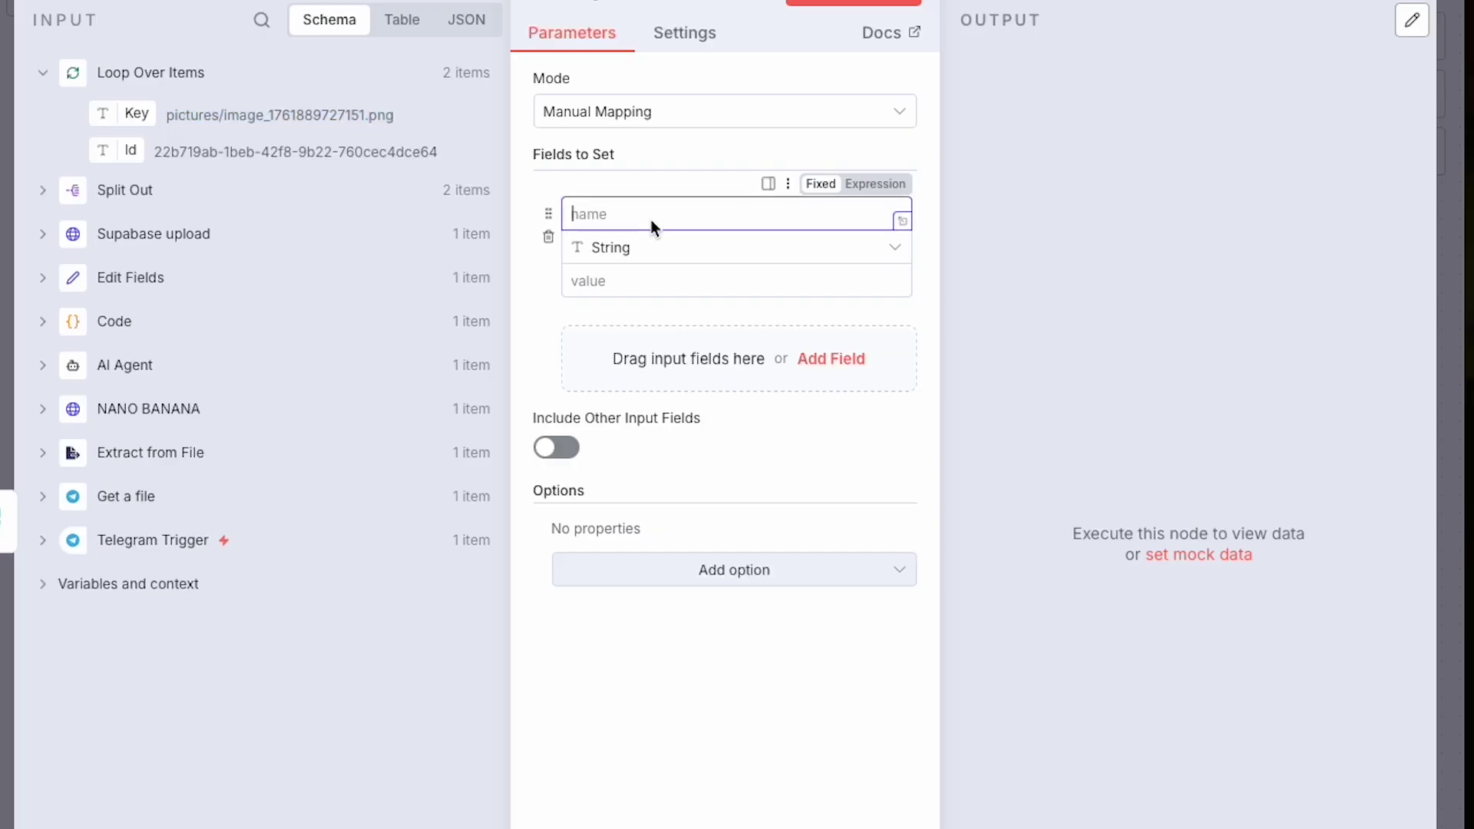
left_click(172, 114)
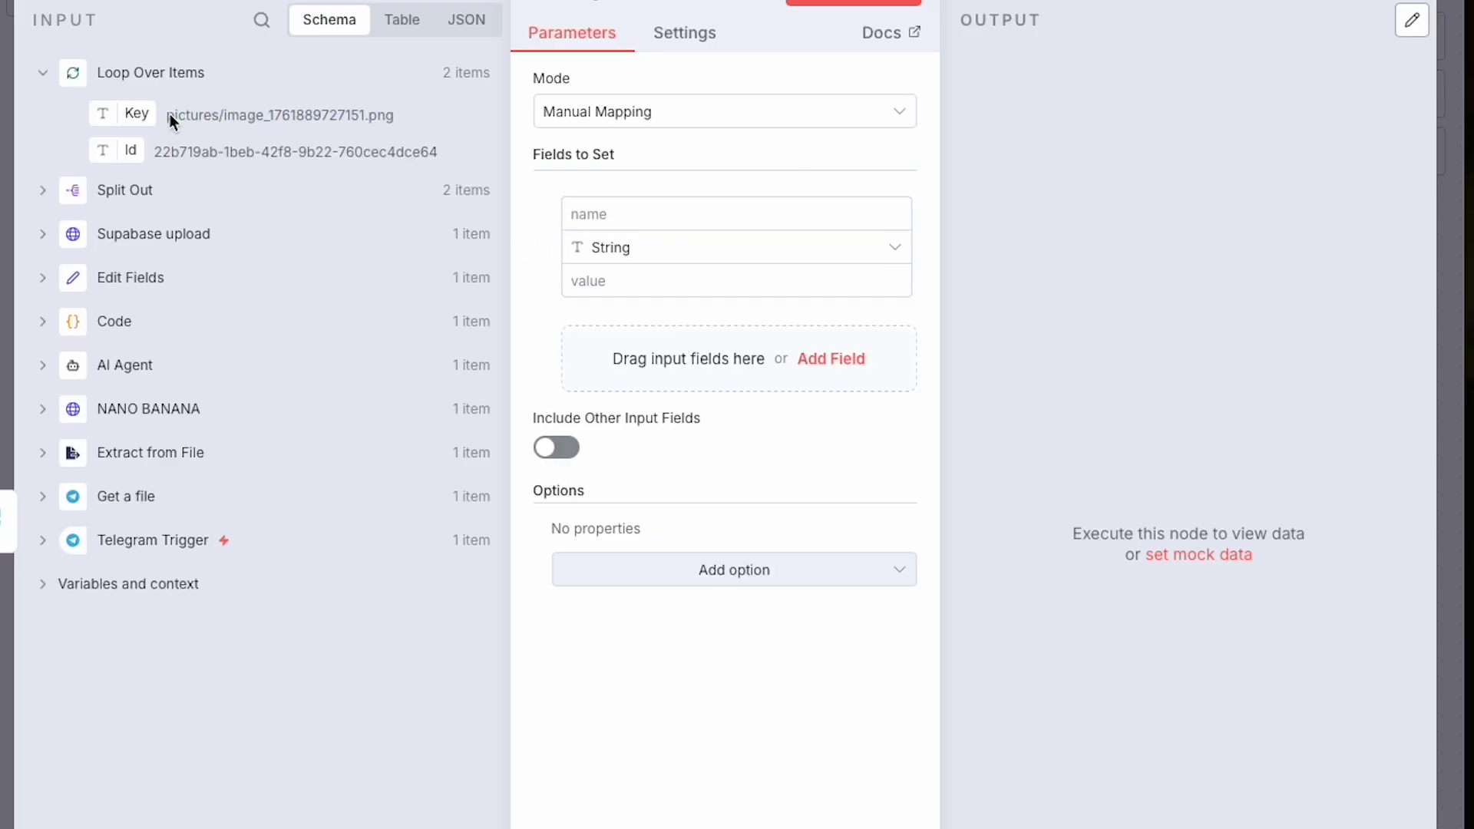
left_click(615, 216)
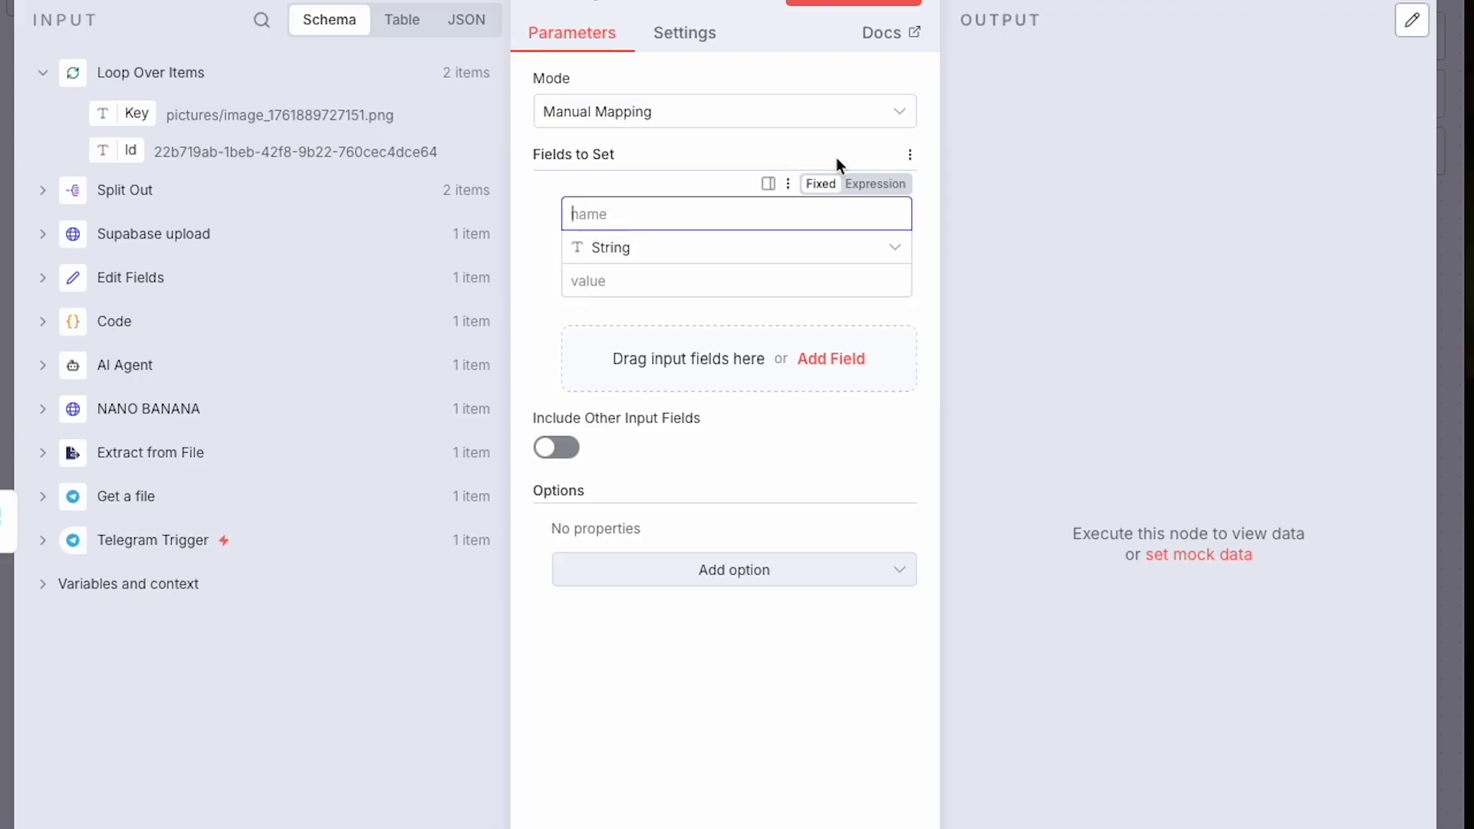
type("image")
- Switch the image field's value to an expression and enter {{ $input.all() }}
left_click(616, 283)
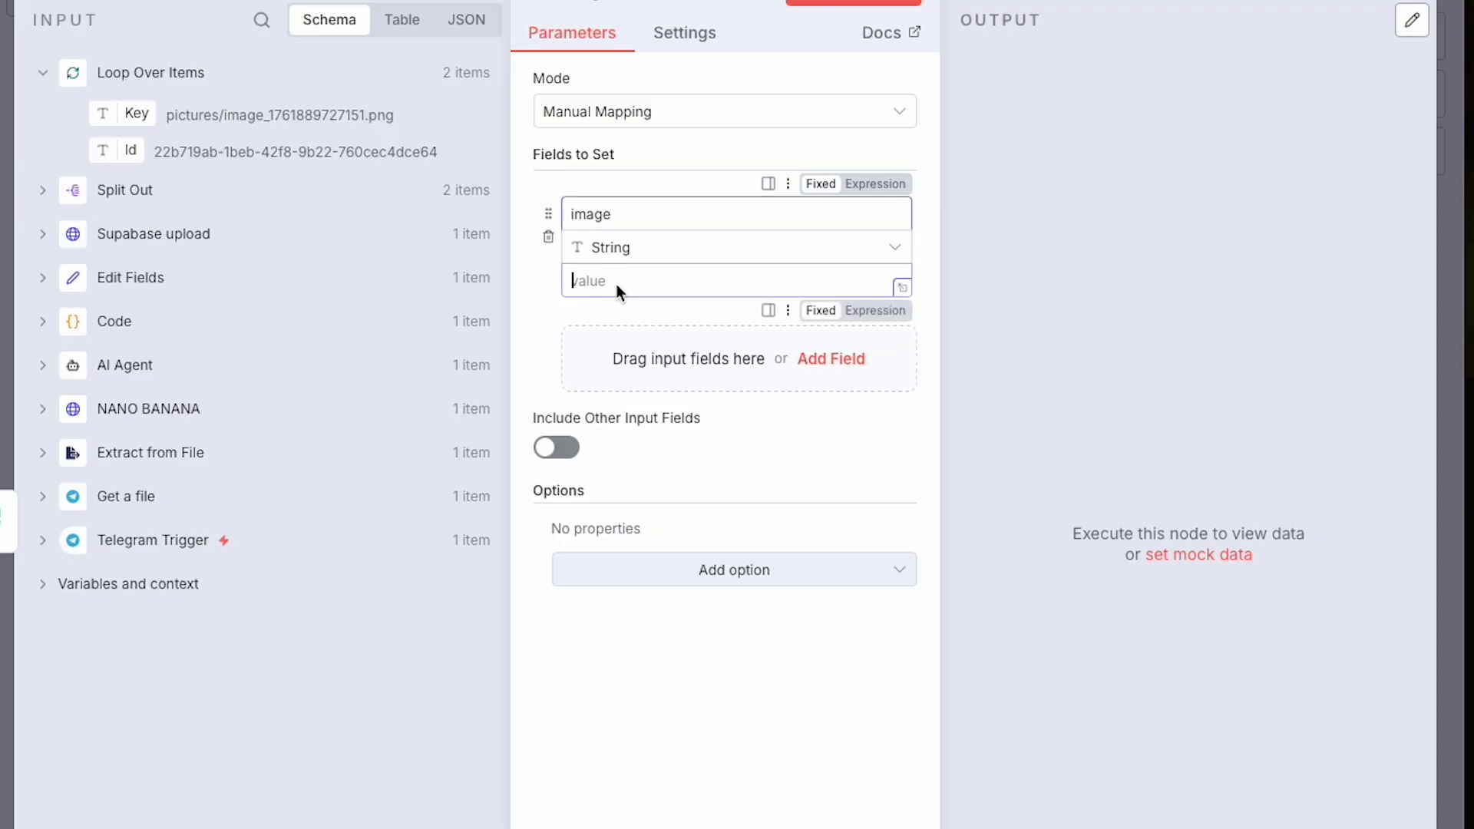
left_click(881, 310)
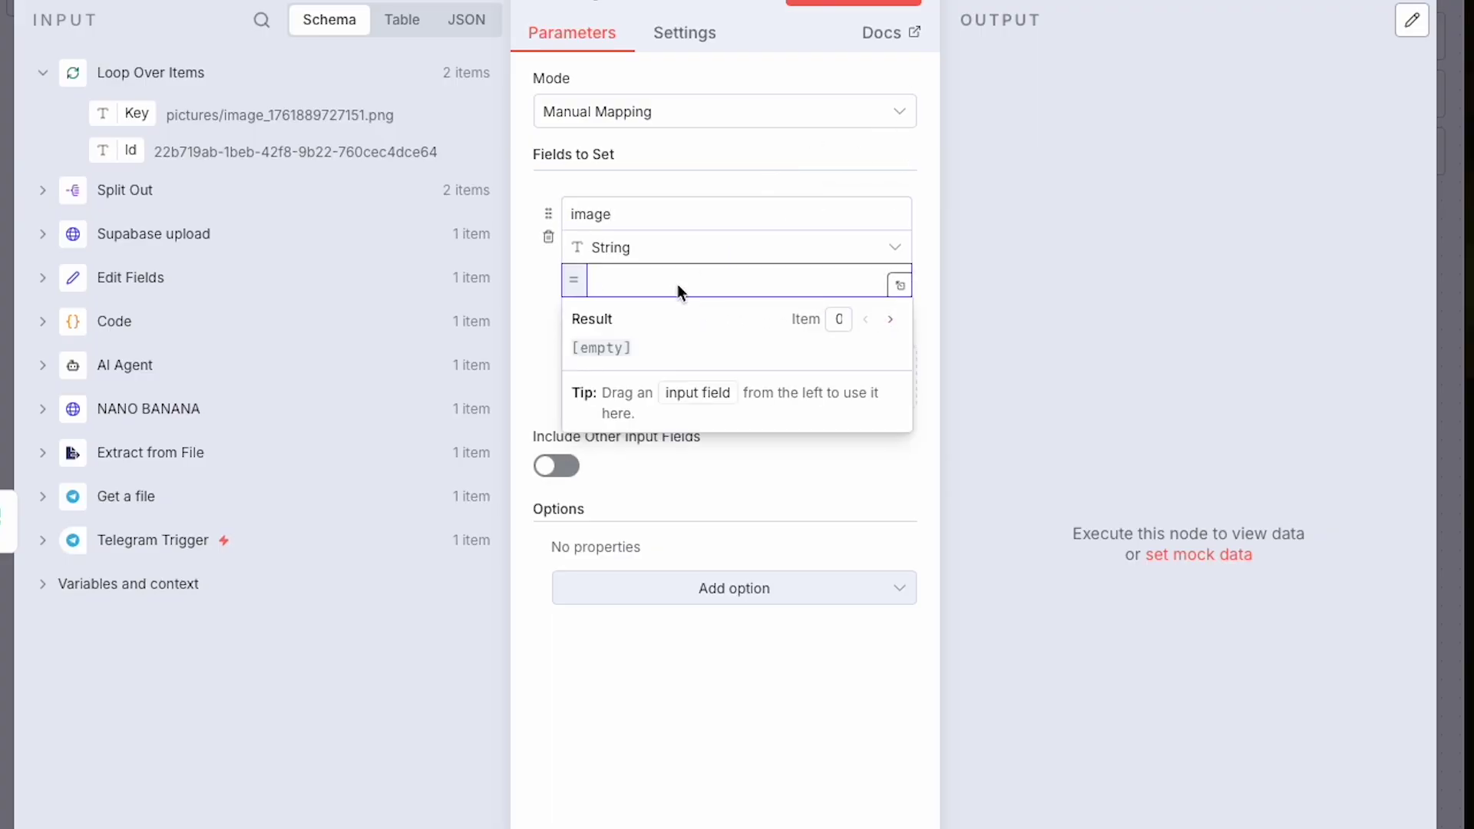
type("{{ $")
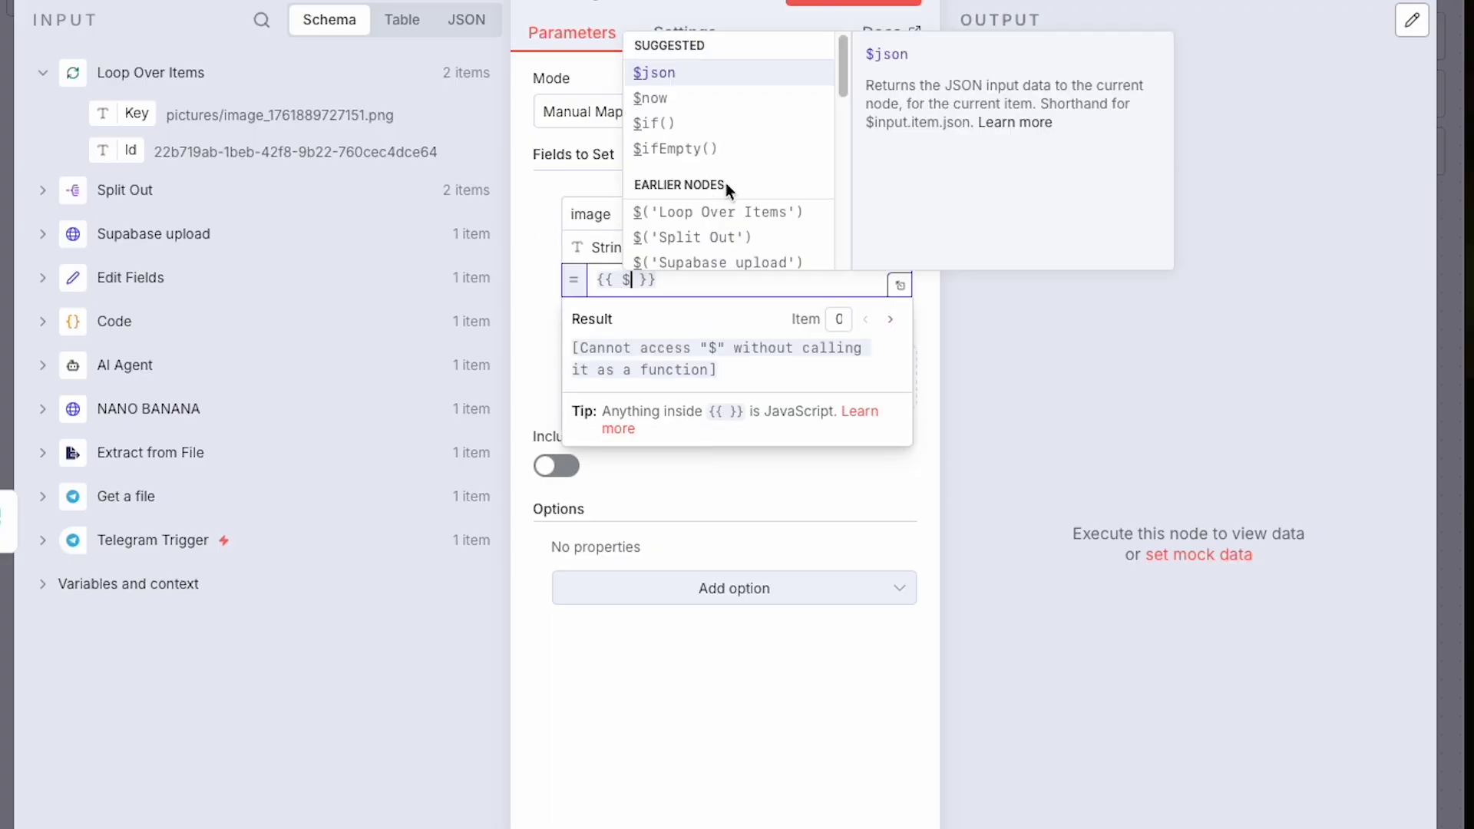
type("in")
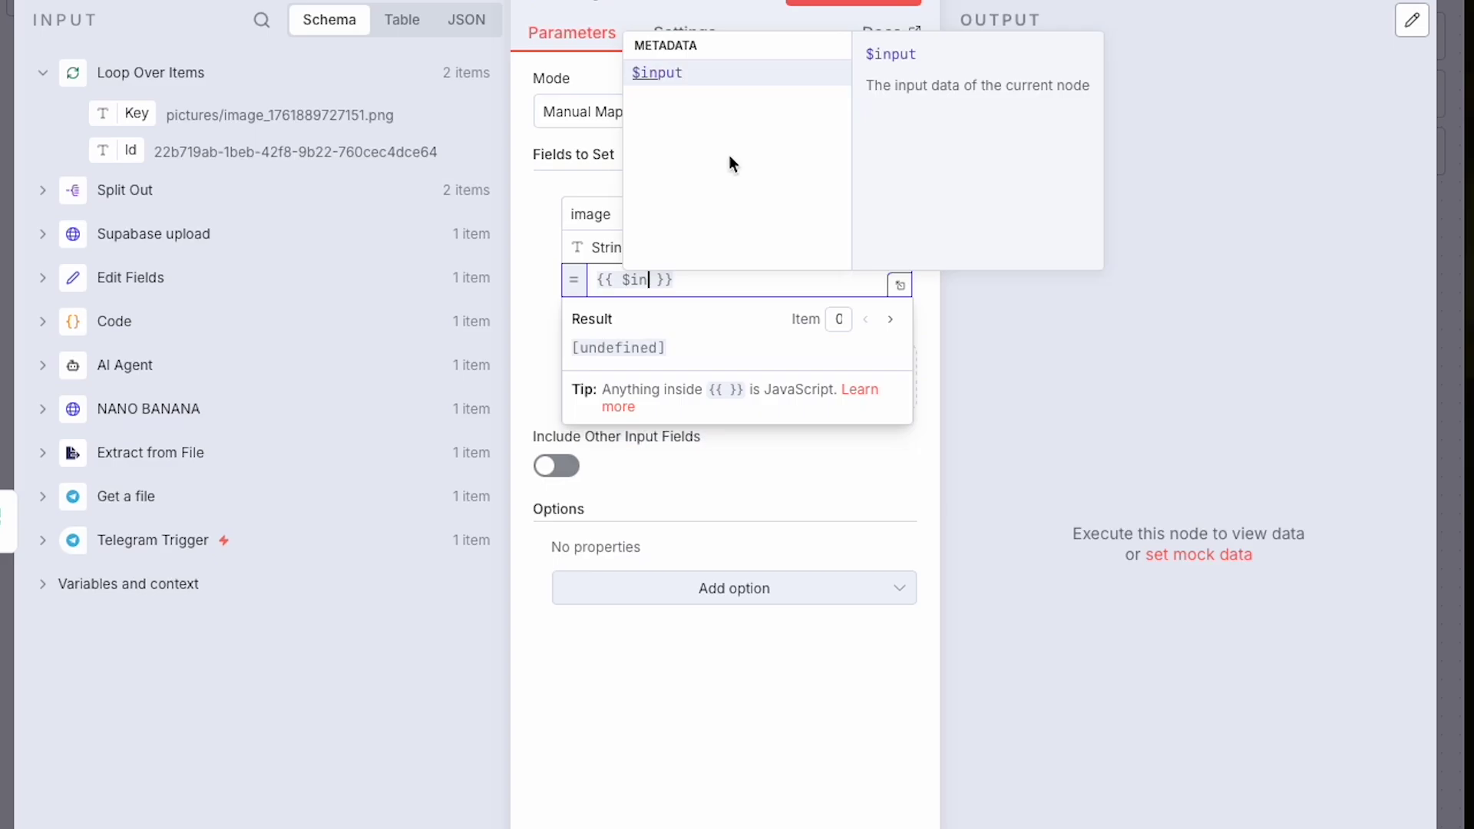
left_click(693, 73)
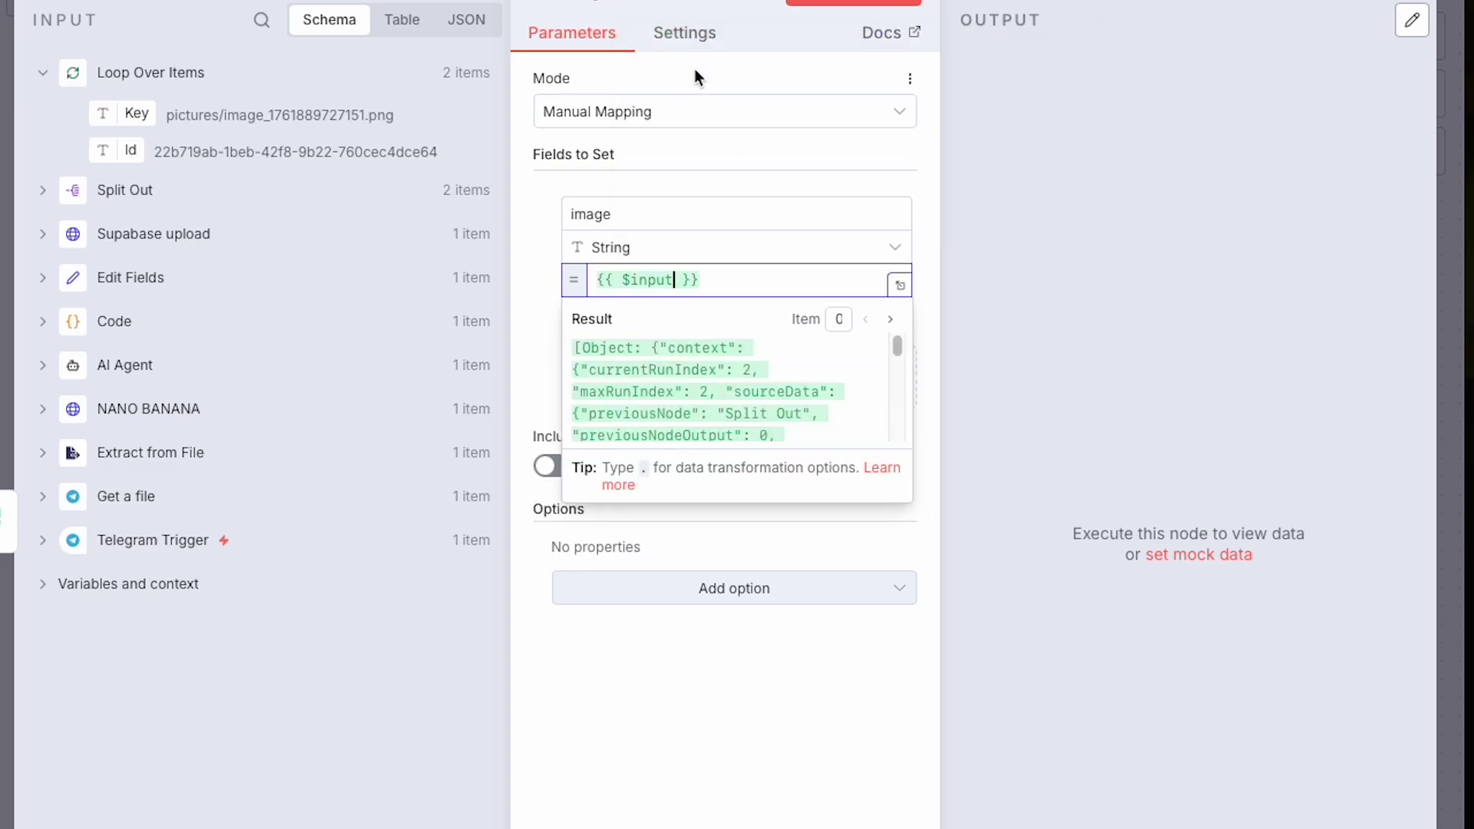
type(".all")
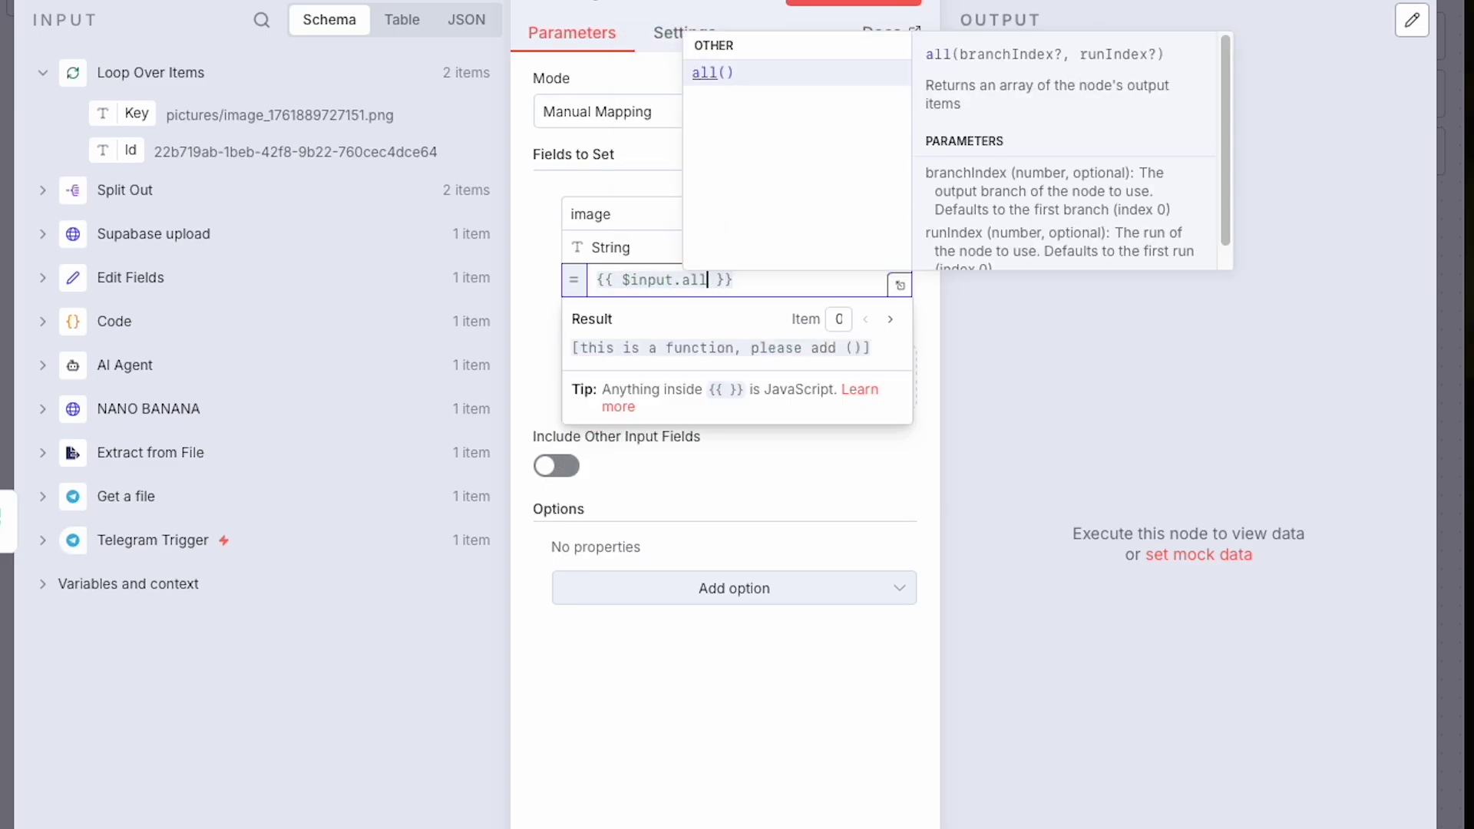
key("Return")
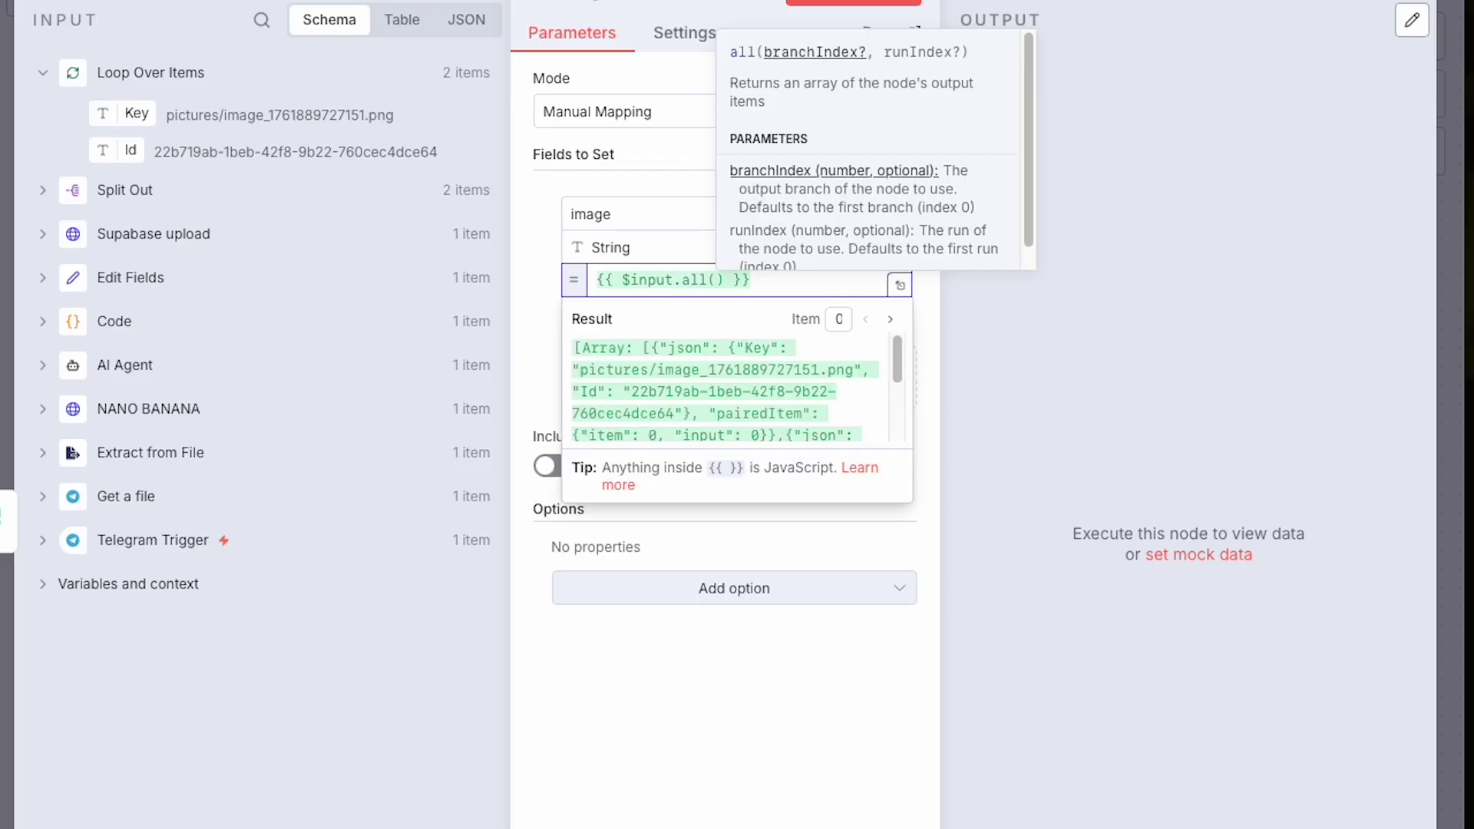
key("Right")
type(".m")
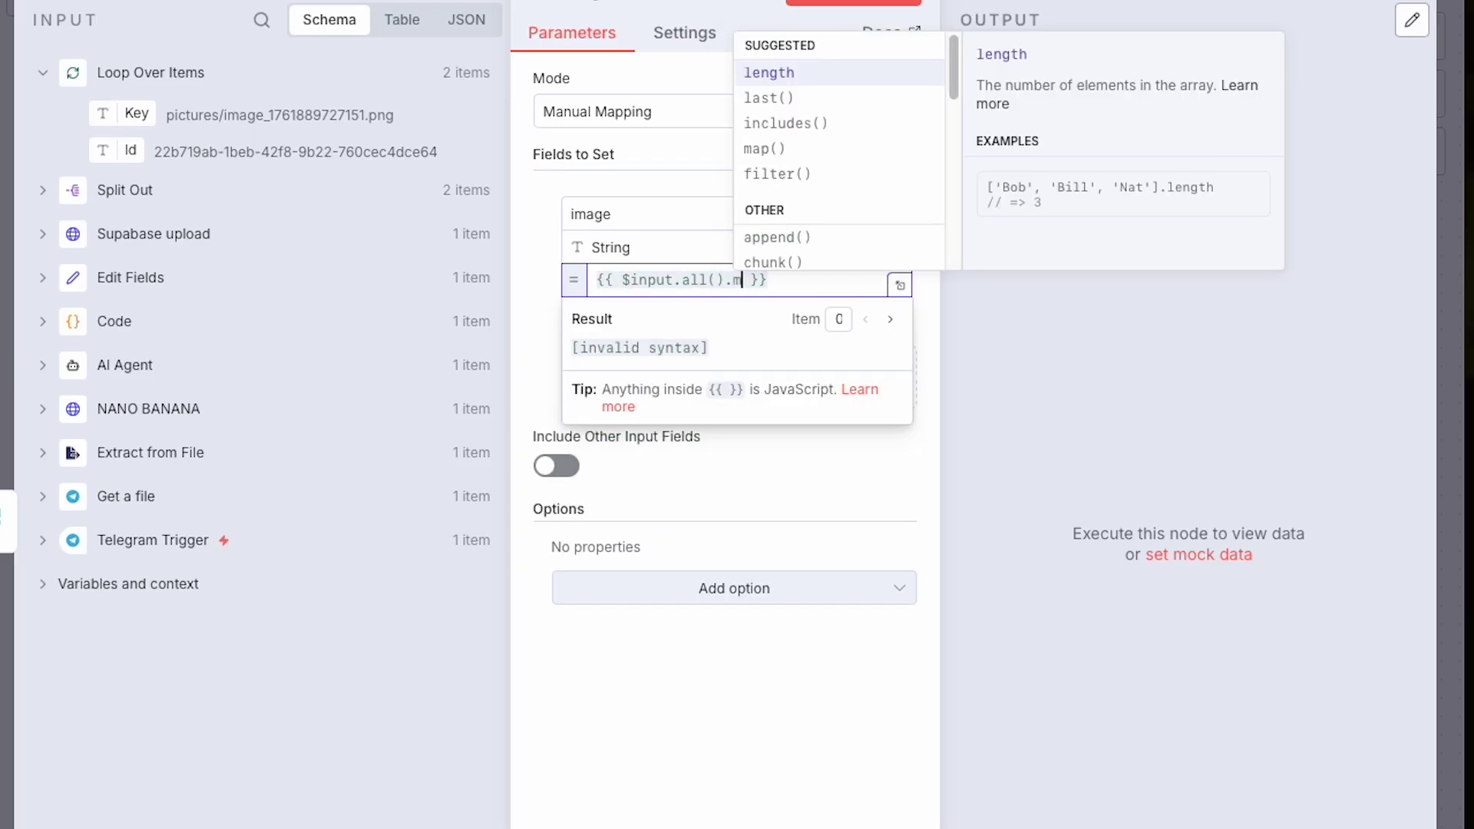
type("ap(item")
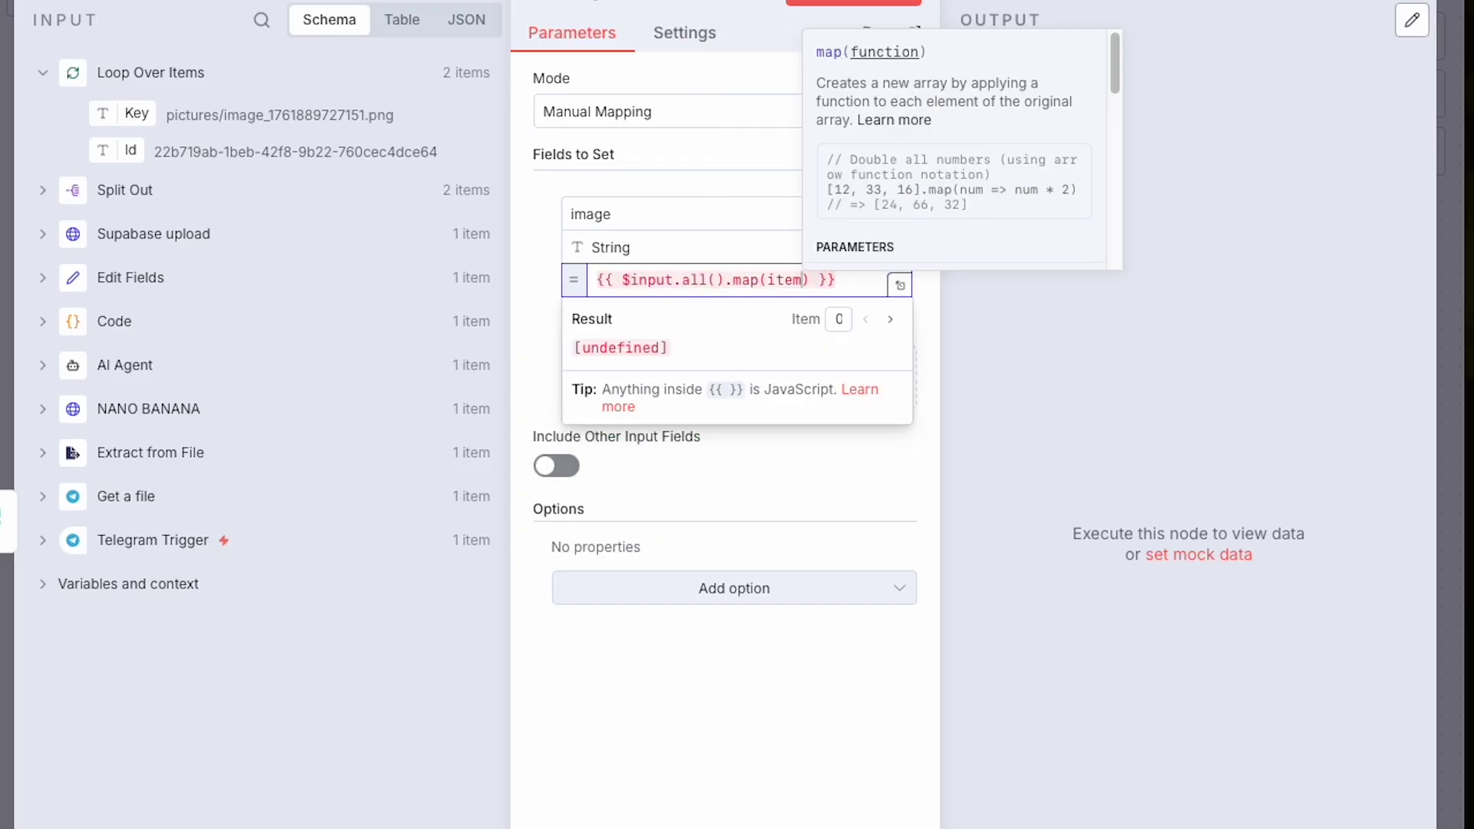
type(" => '")
type("https://zgrnmxlffbemiptbbrdu.supabase.co/storage/v1/object/public/")
type("' + i")
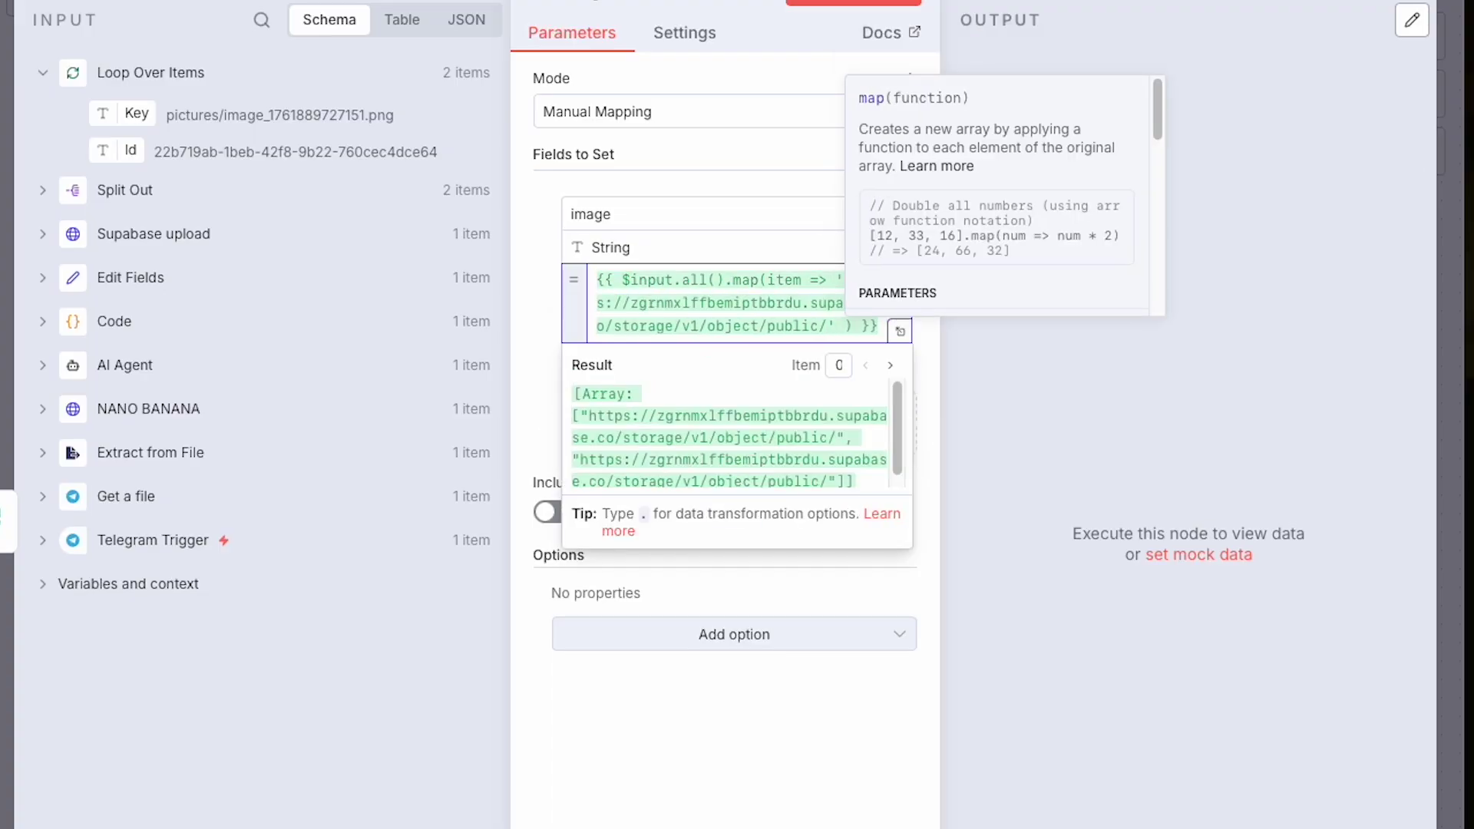
type("tem")
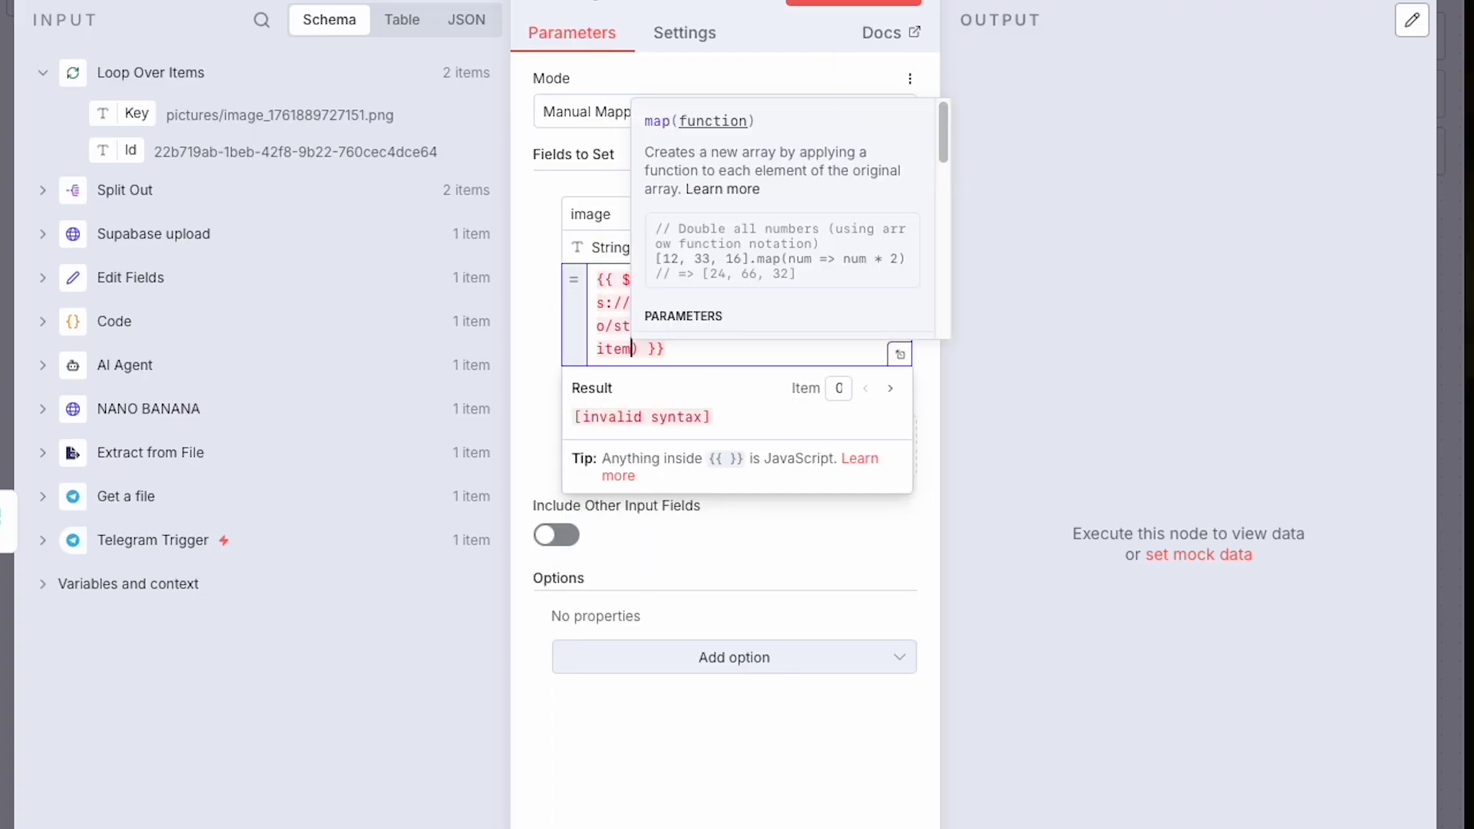
type(".")
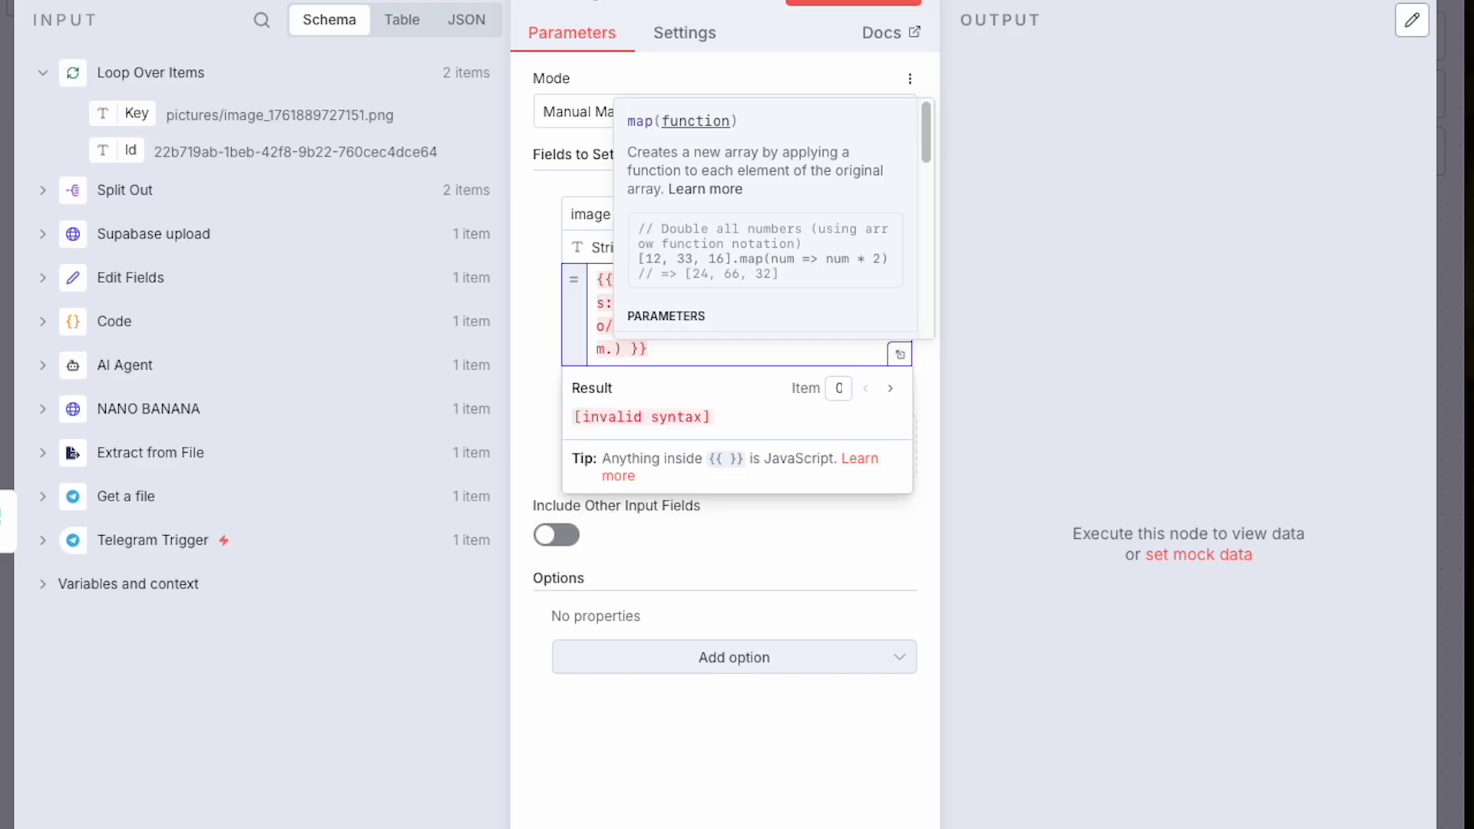
type("json.")
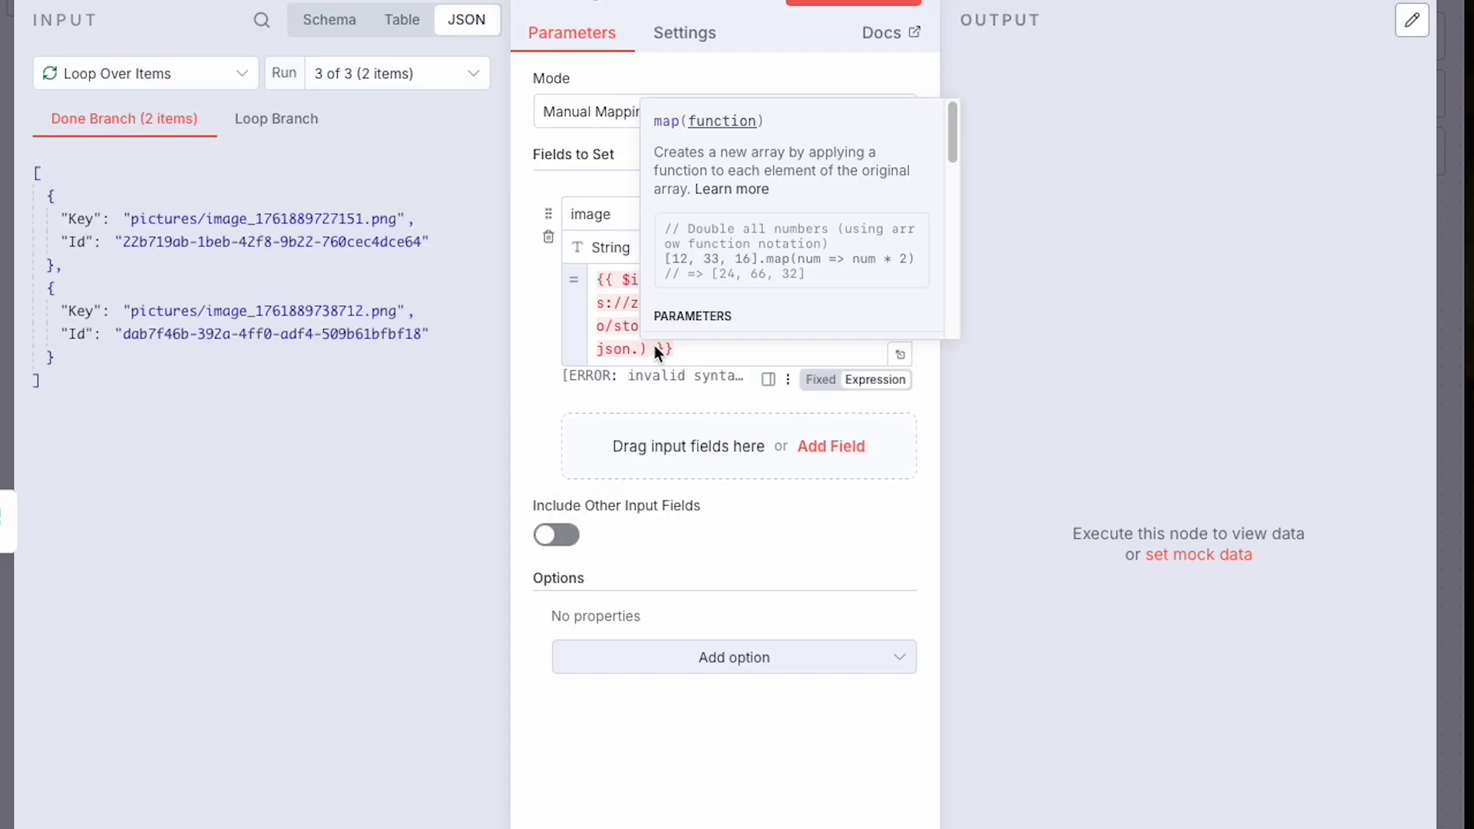
left_click(634, 349)
type("Key")
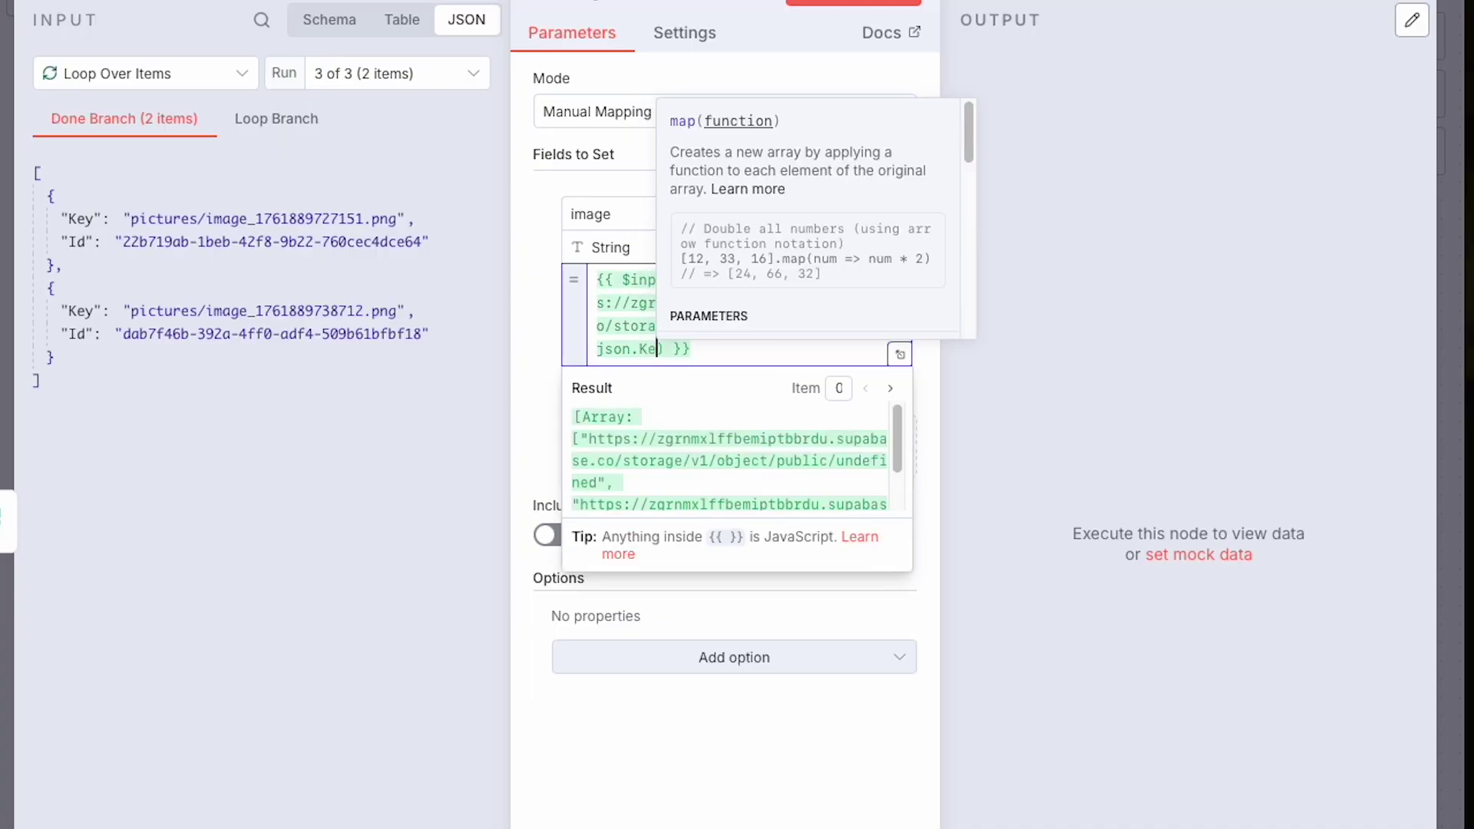
scroll(612, 472, "down", 1)
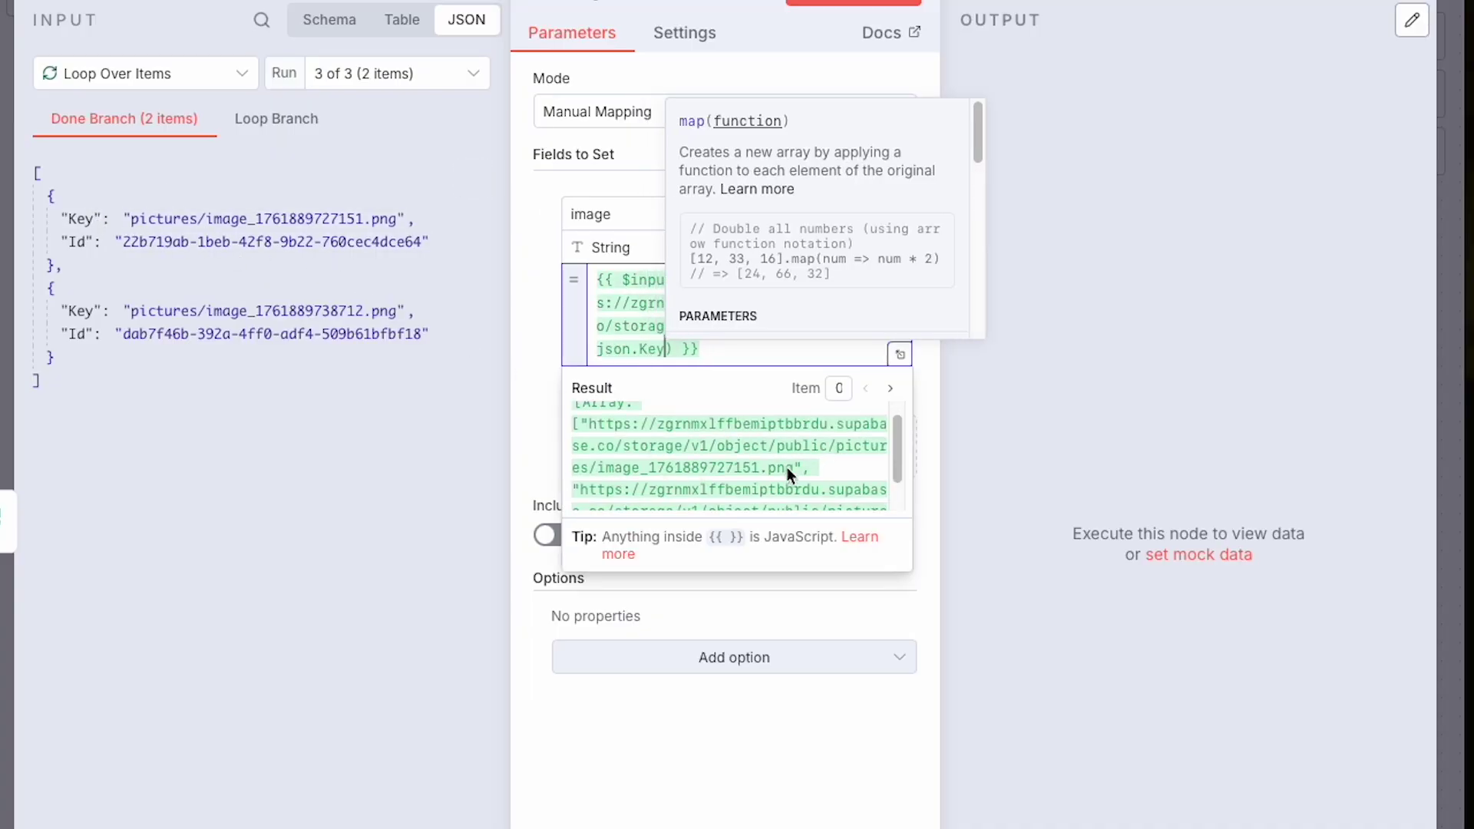
scroll(776, 466, "down", 2)
scroll(813, 453, "up", 2)
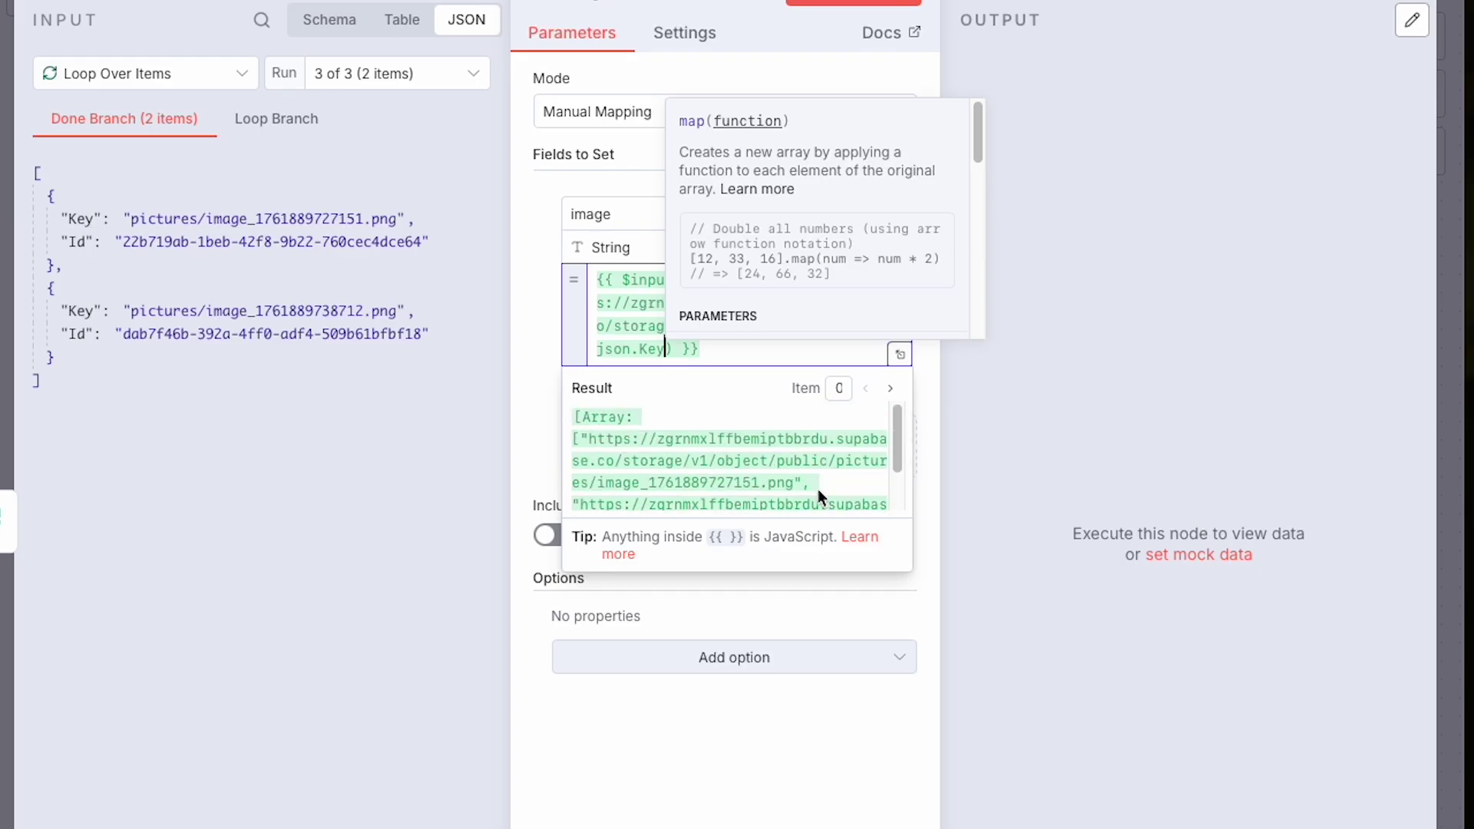
- Append .join(',') to the image expression, review the full expression in the expanded editor, and return to the workflow canvas
type(").jon")
key("BackSpace")
type("in('")
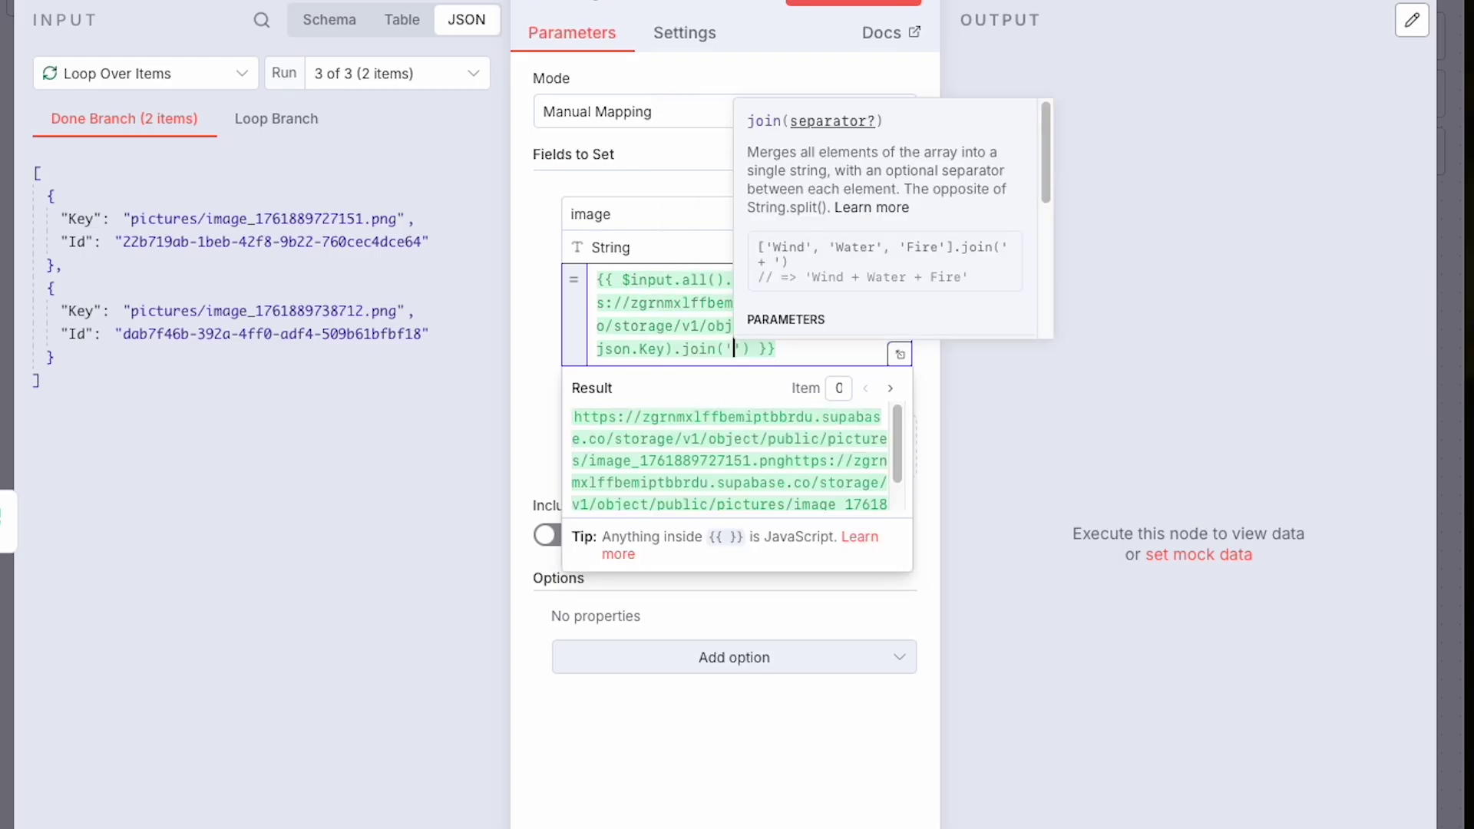
type(",")
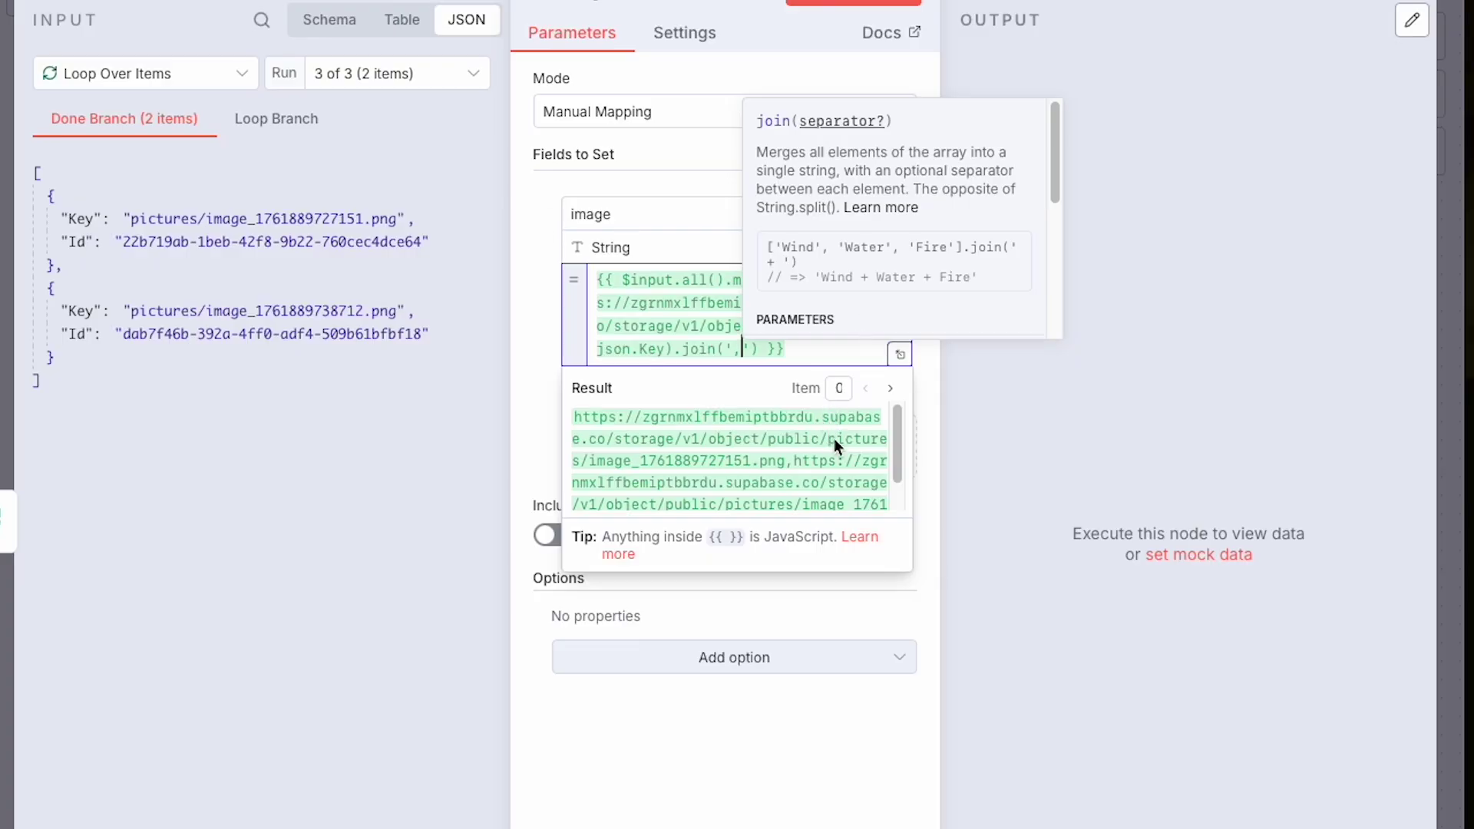
scroll(890, 425, "down", 2)
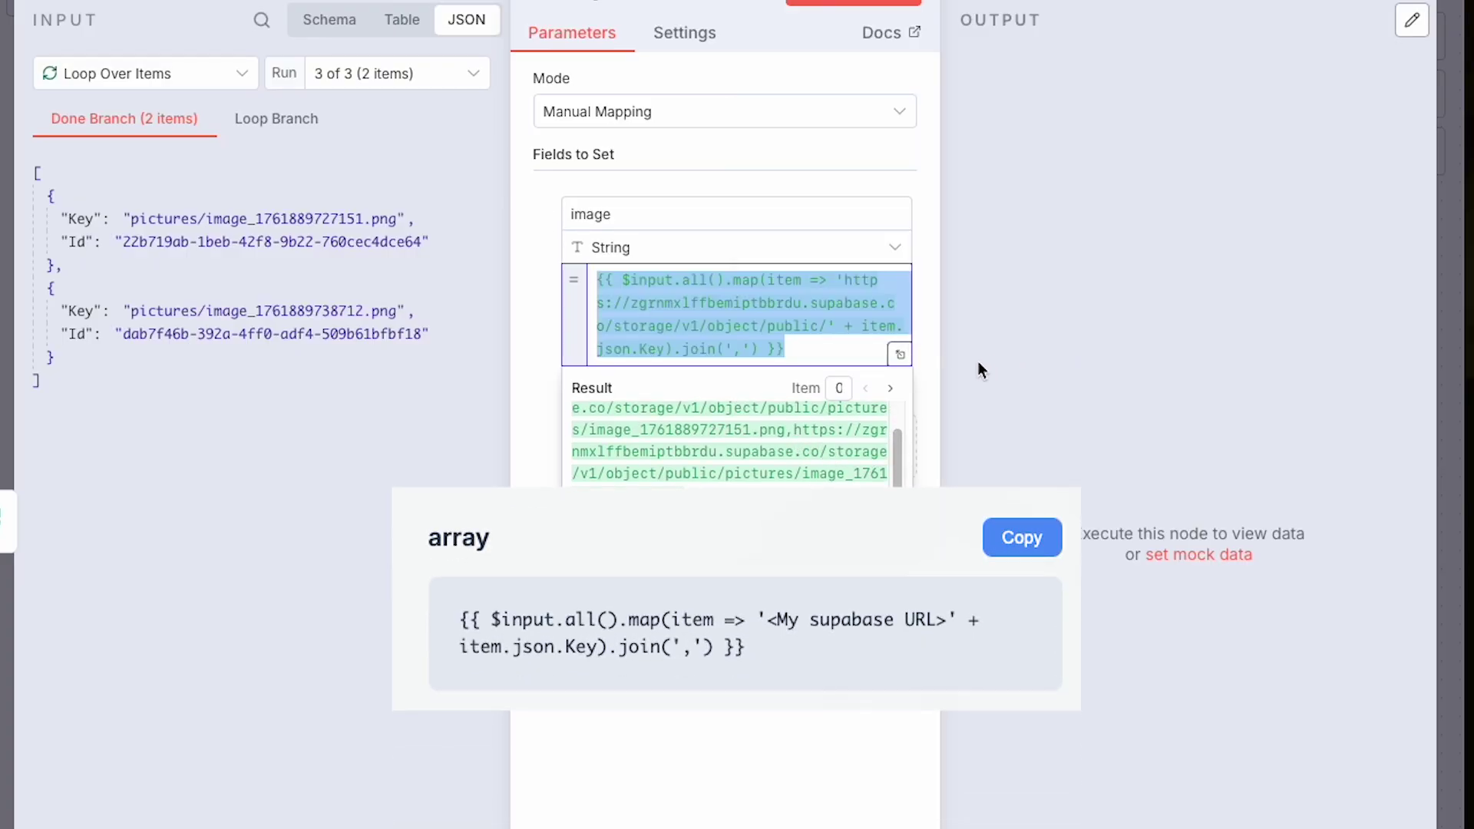
left_click(986, 362)
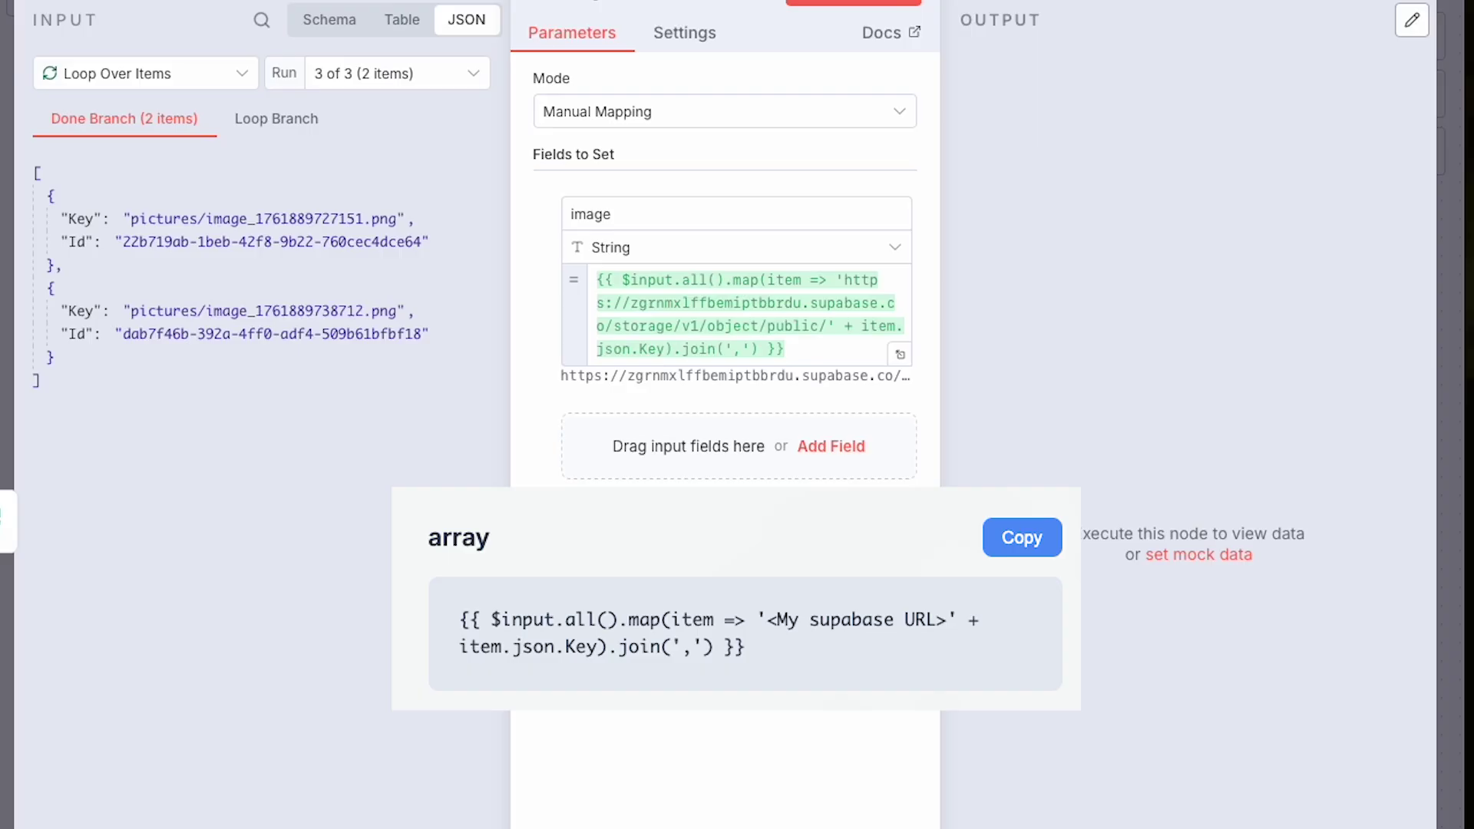
left_click(734, 326)
left_click(899, 355)
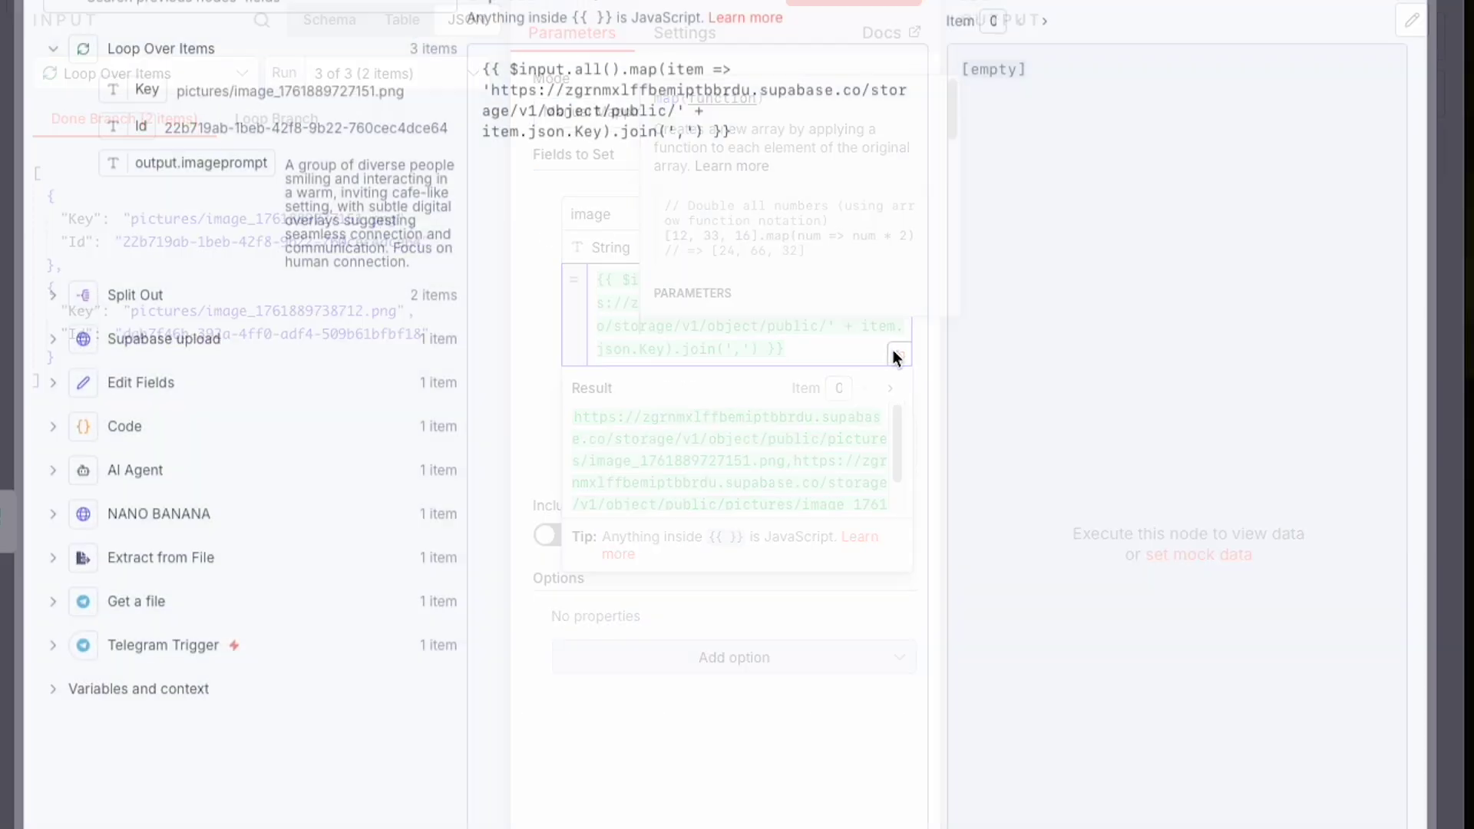
left_click_drag(1083, 159, 955, 57)
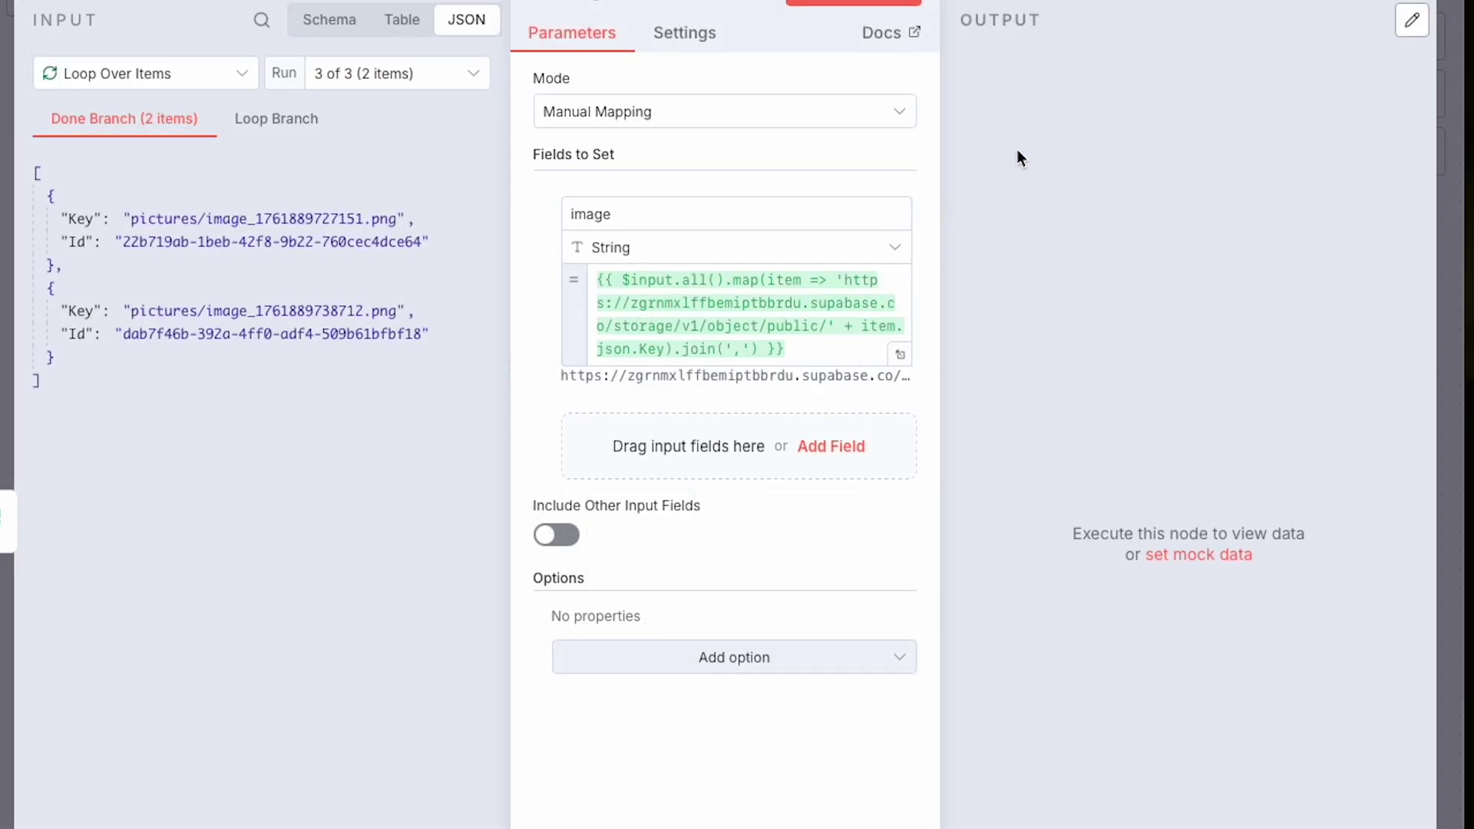
key("Escape")
- Add a Limit node after the array node, keeping its default settings
left_click(770, 322)
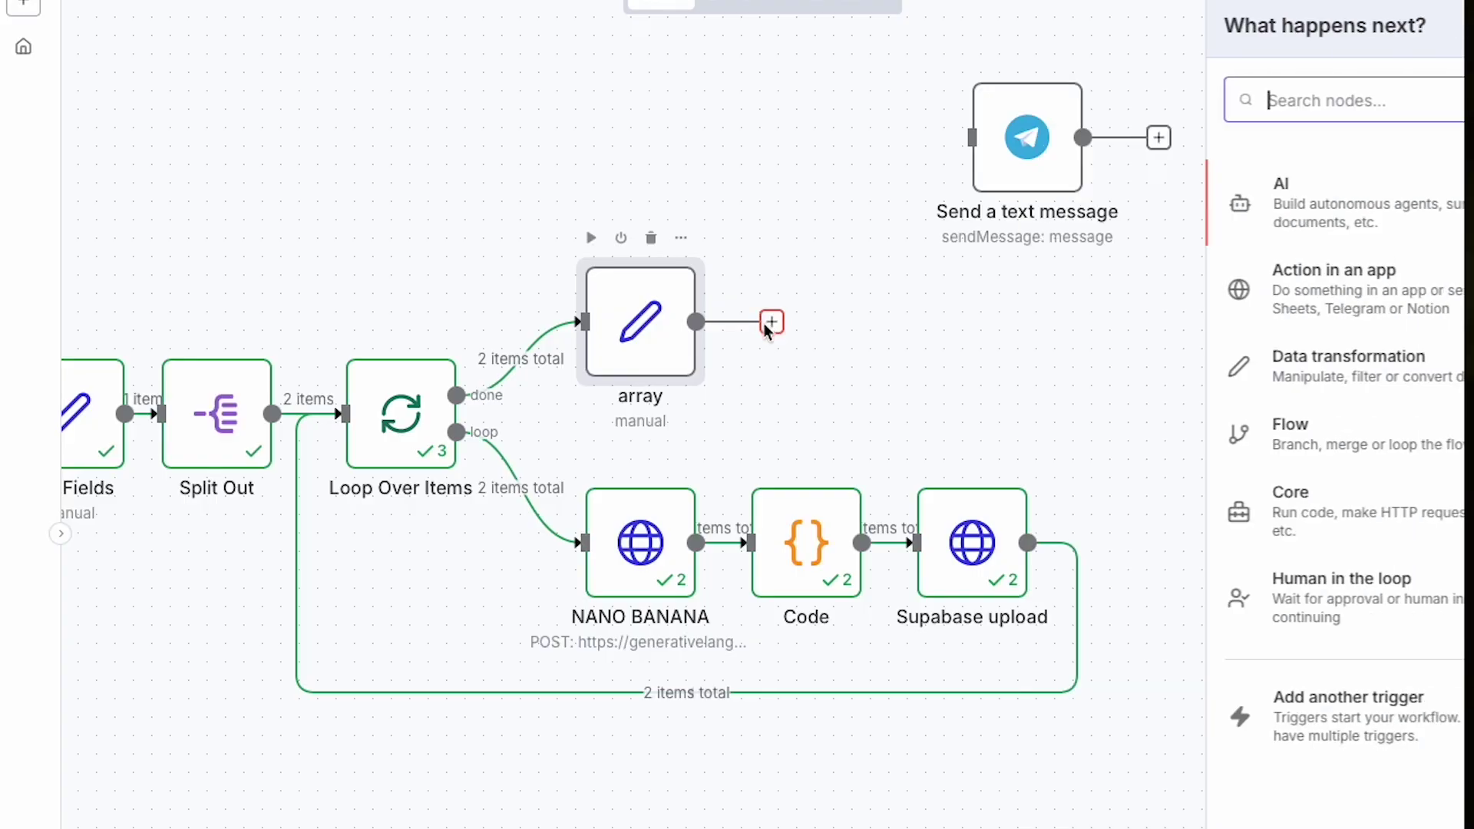
type("lim")
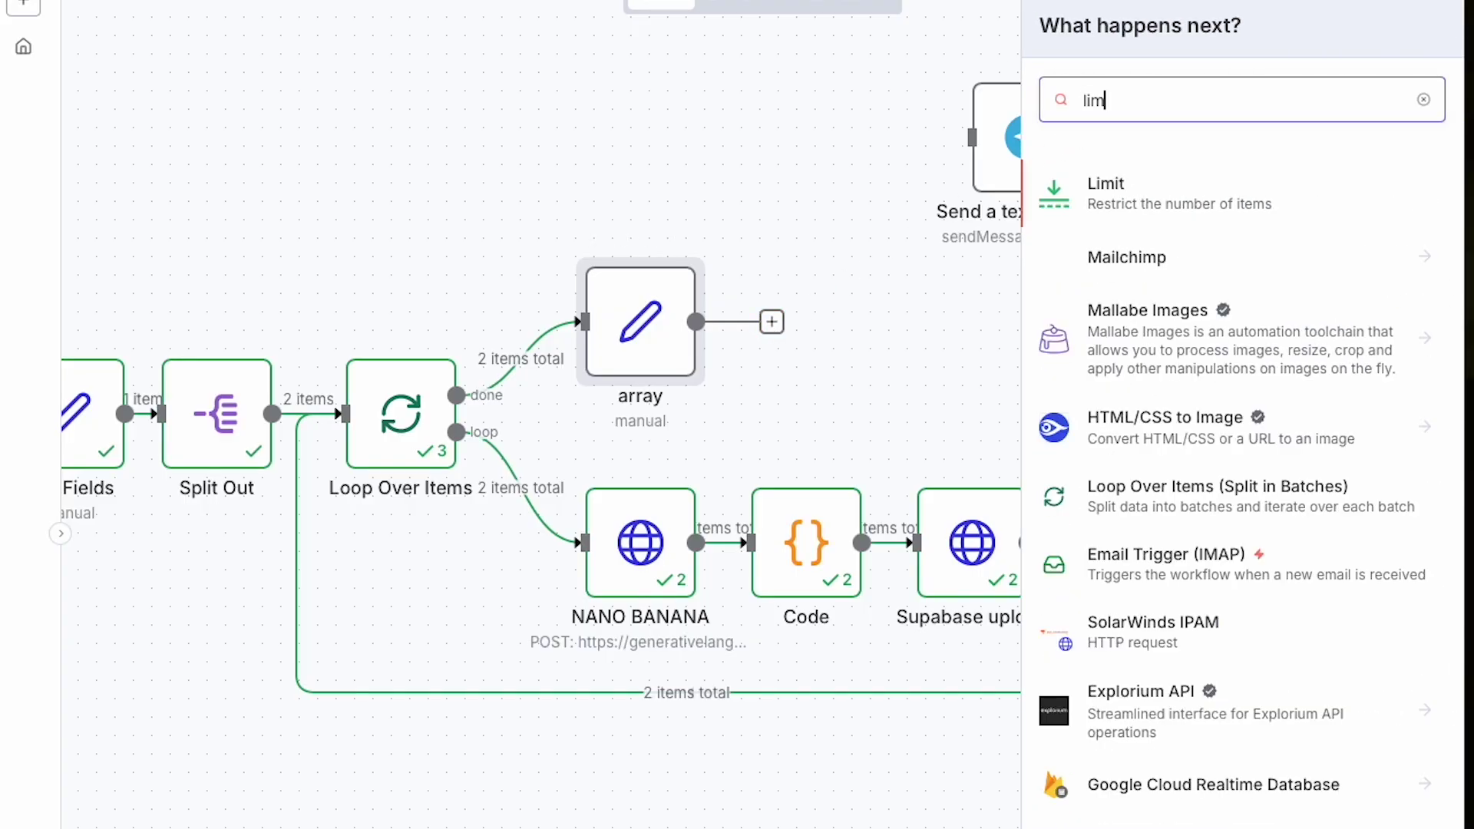
key("Return")
key("Escape")
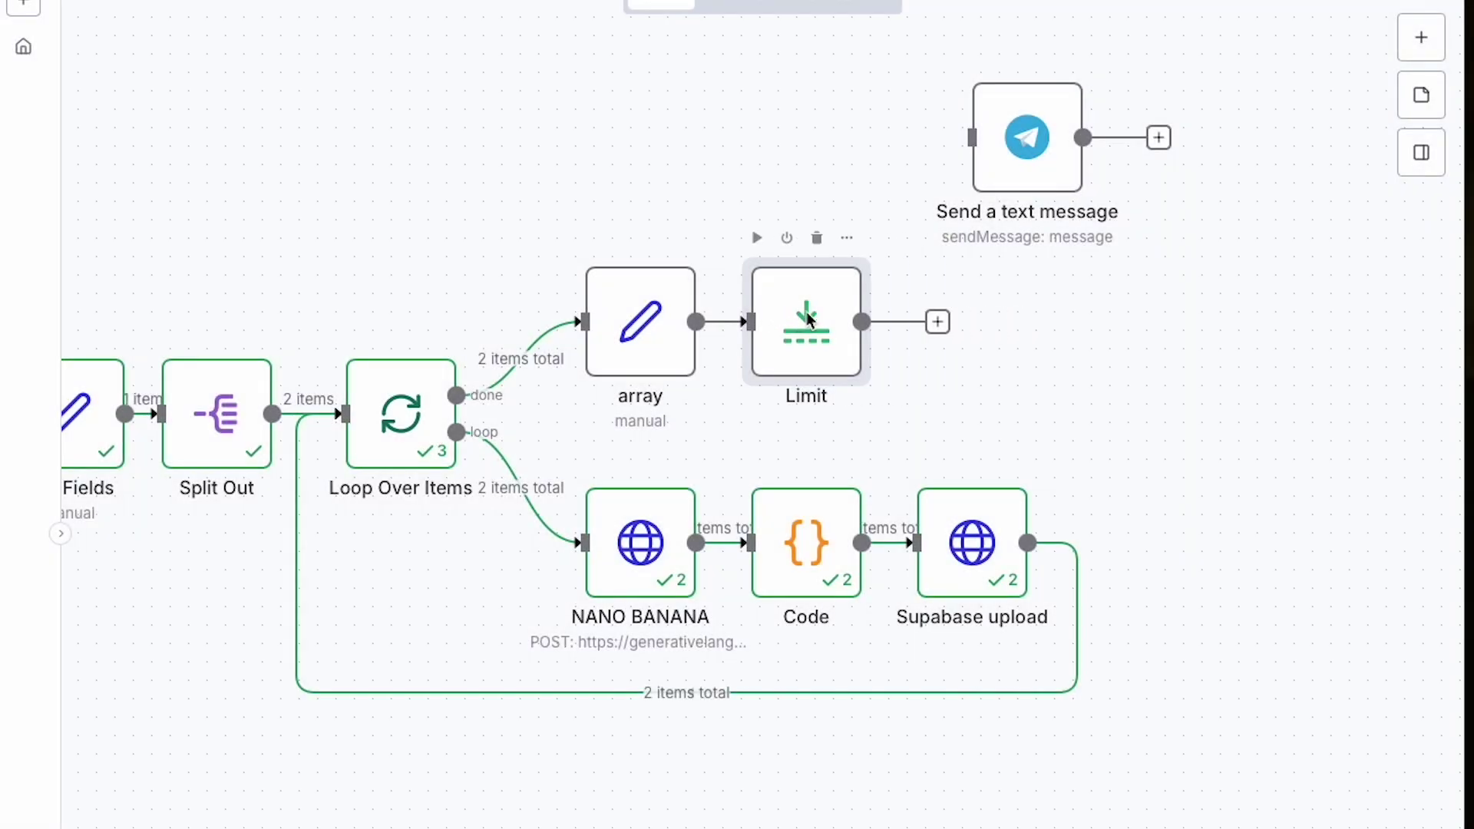
- Add a Google Sheets Append row in sheet node beside Limit, connected to its output, and execute the workflow up to Limit
left_click(945, 319)
type("g")
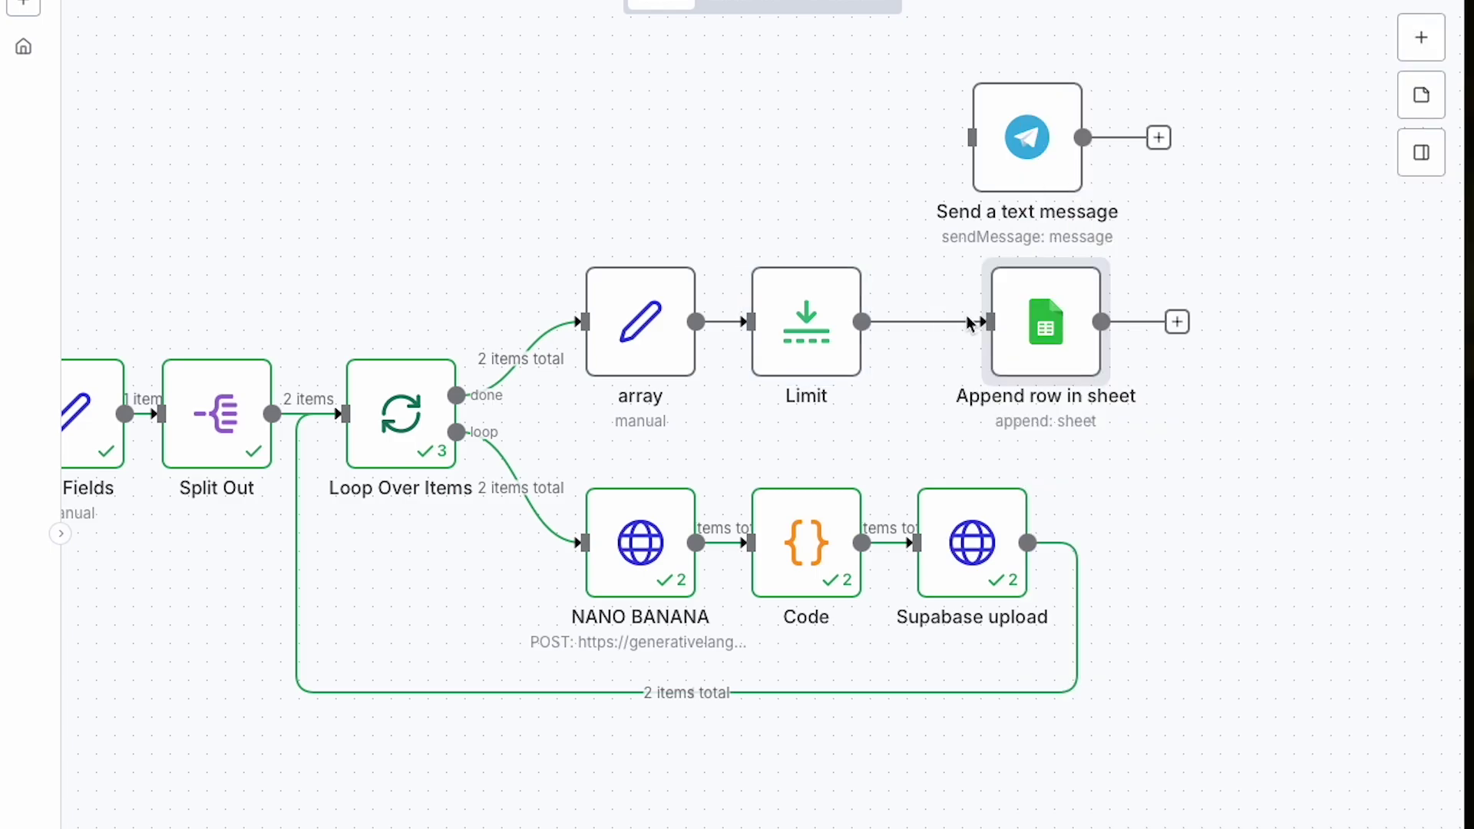
left_click_drag(1058, 338, 985, 338)
left_click(781, 319)
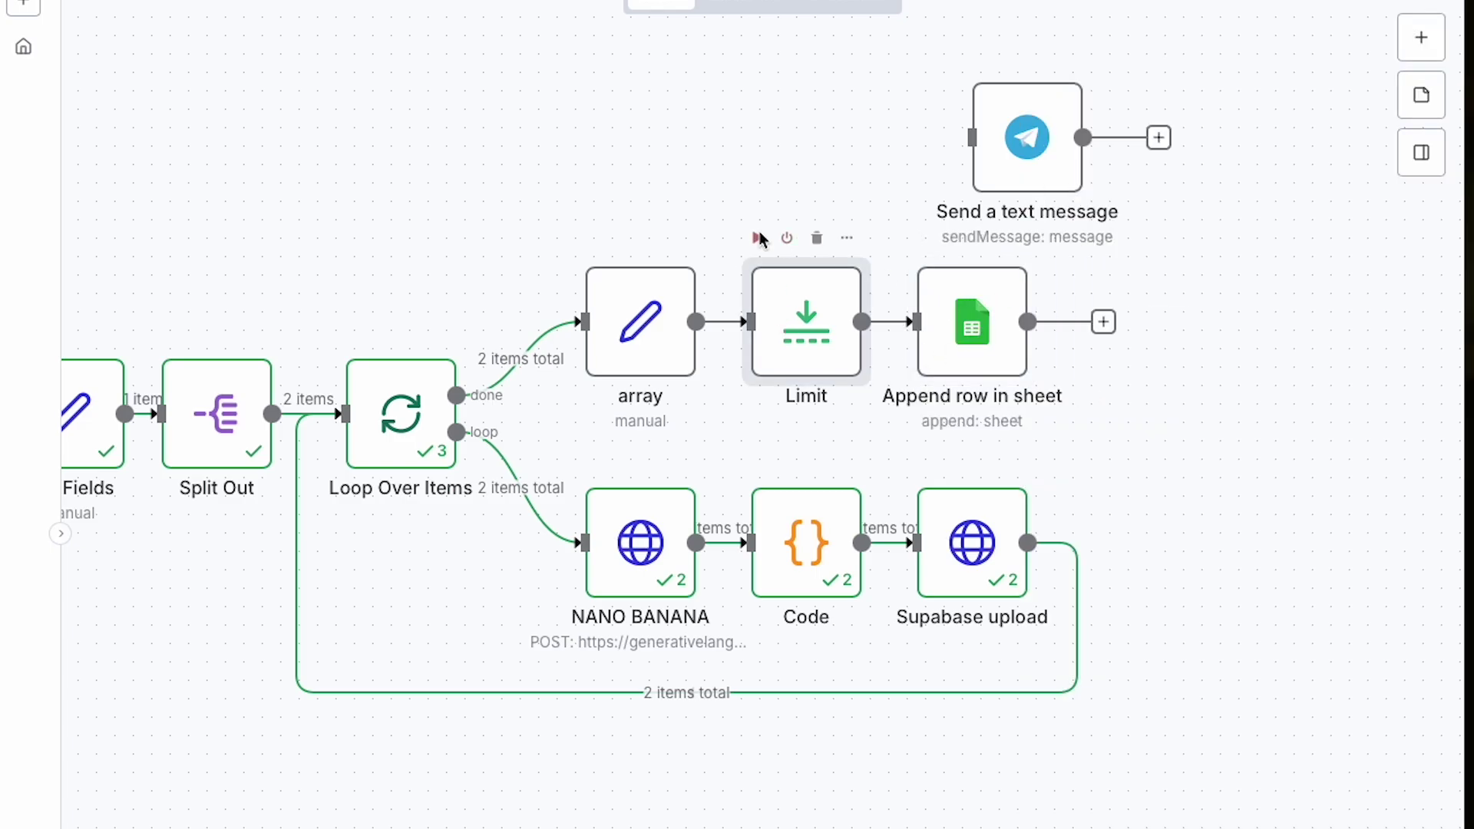
left_click(761, 236)
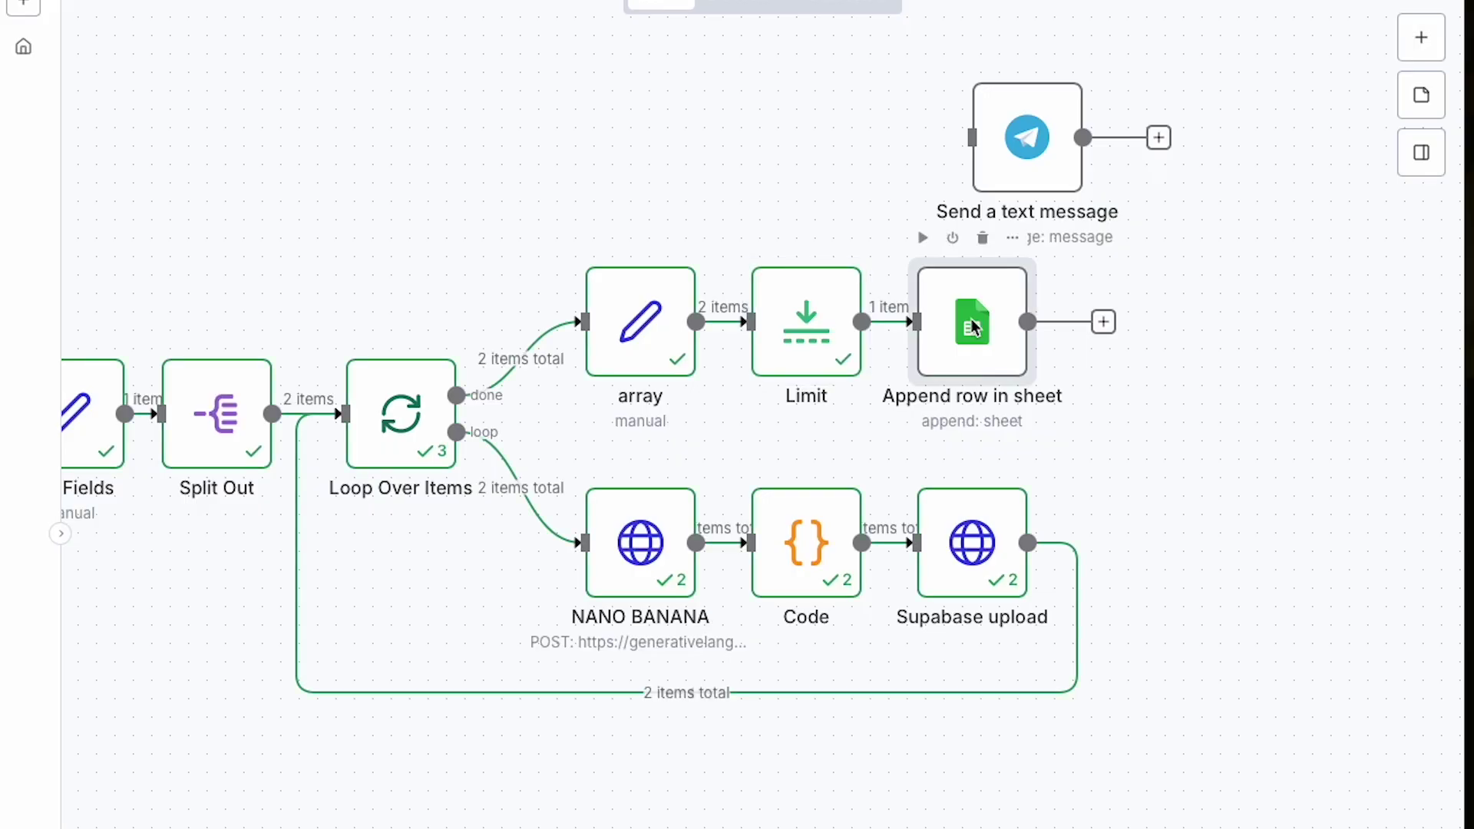
- In the Append row in sheet node, map the Limit node's image to images_json and Edit Fields' output TEXT to text
double_click(971, 322)
left_click_drag(145, 112, 657, 755)
left_click_drag(657, 635, 658, 634)
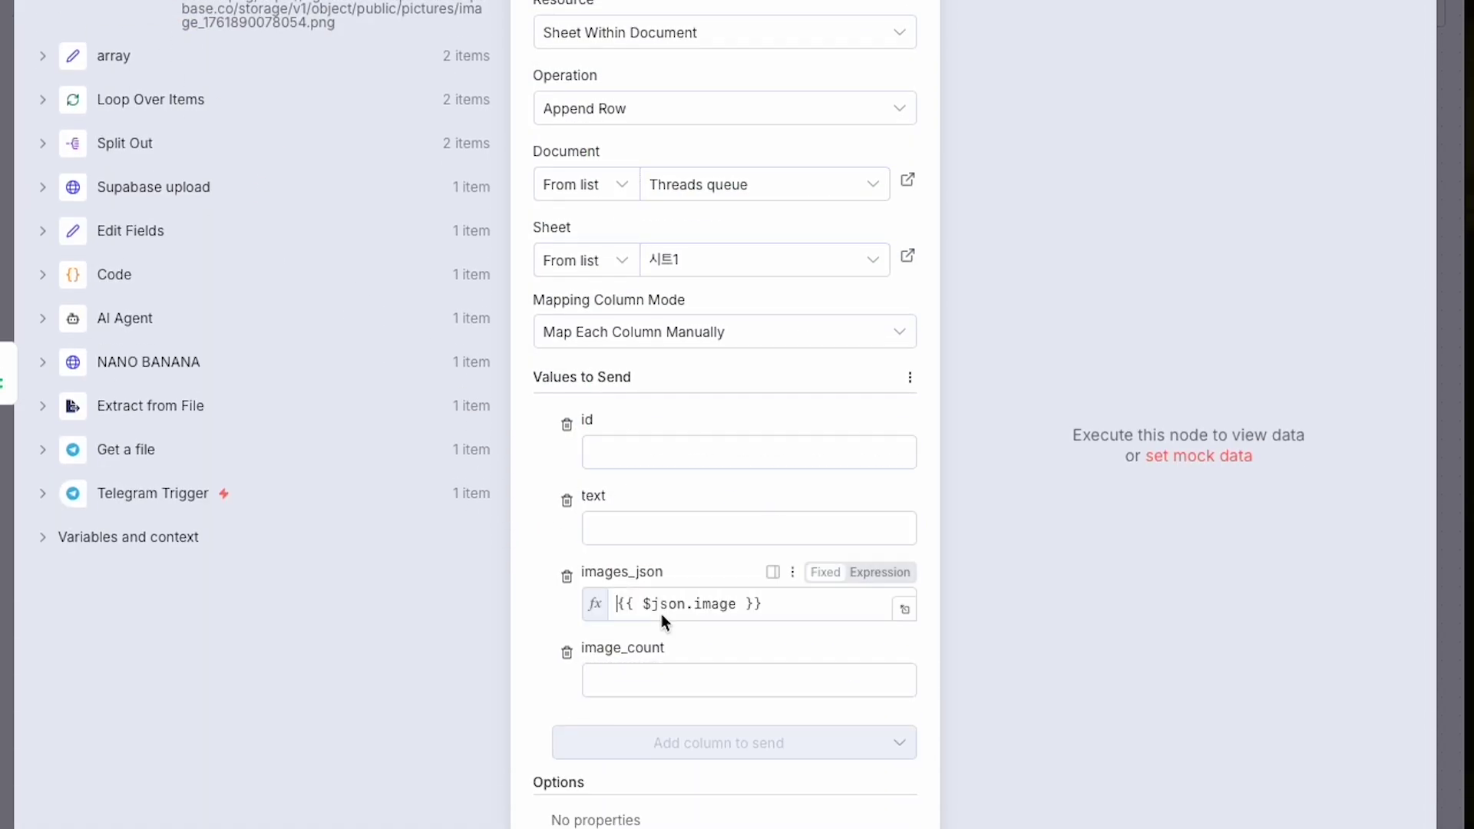
left_click(44, 145)
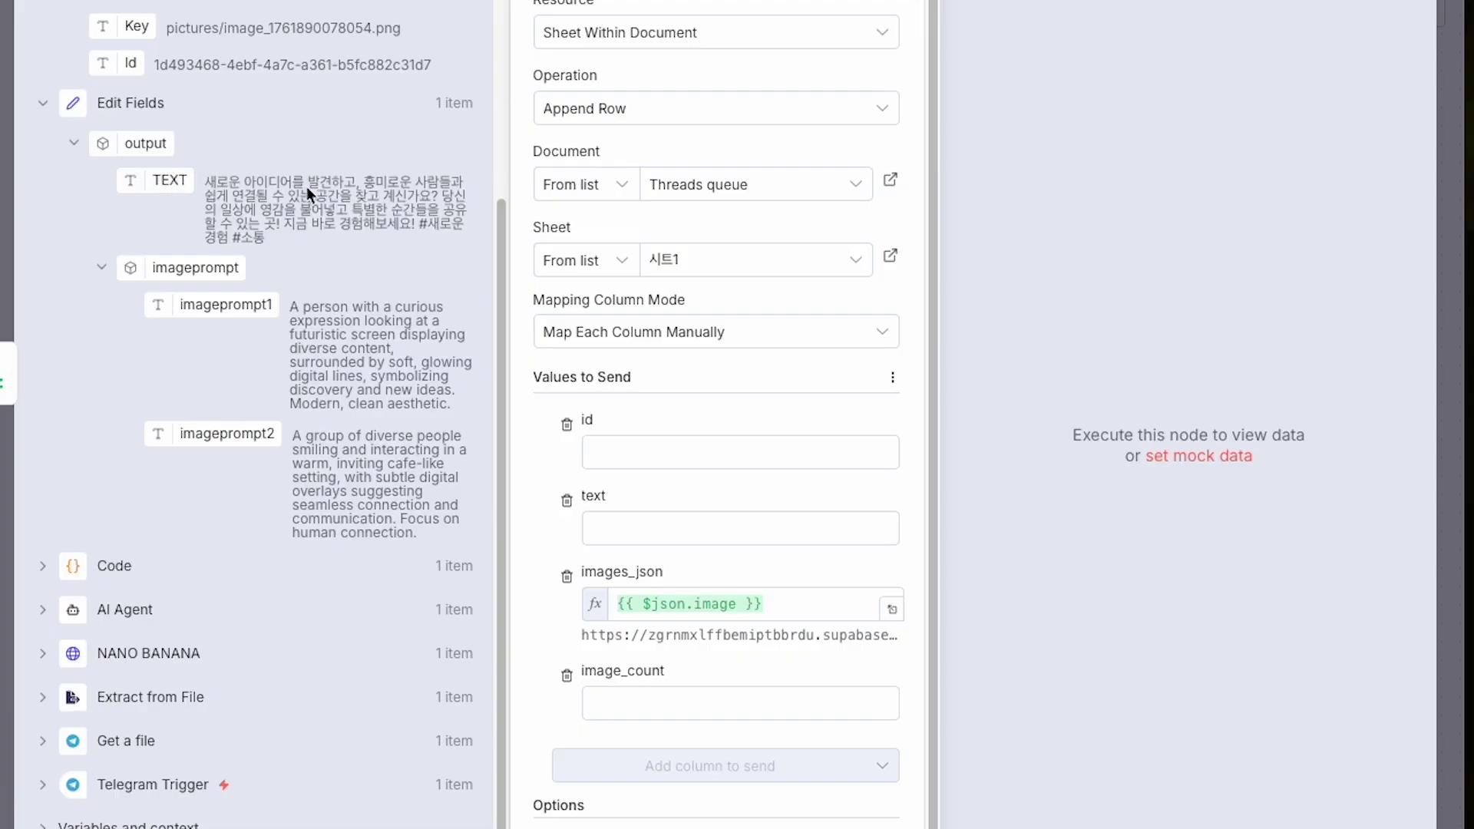
left_click_drag(163, 179, 705, 521)
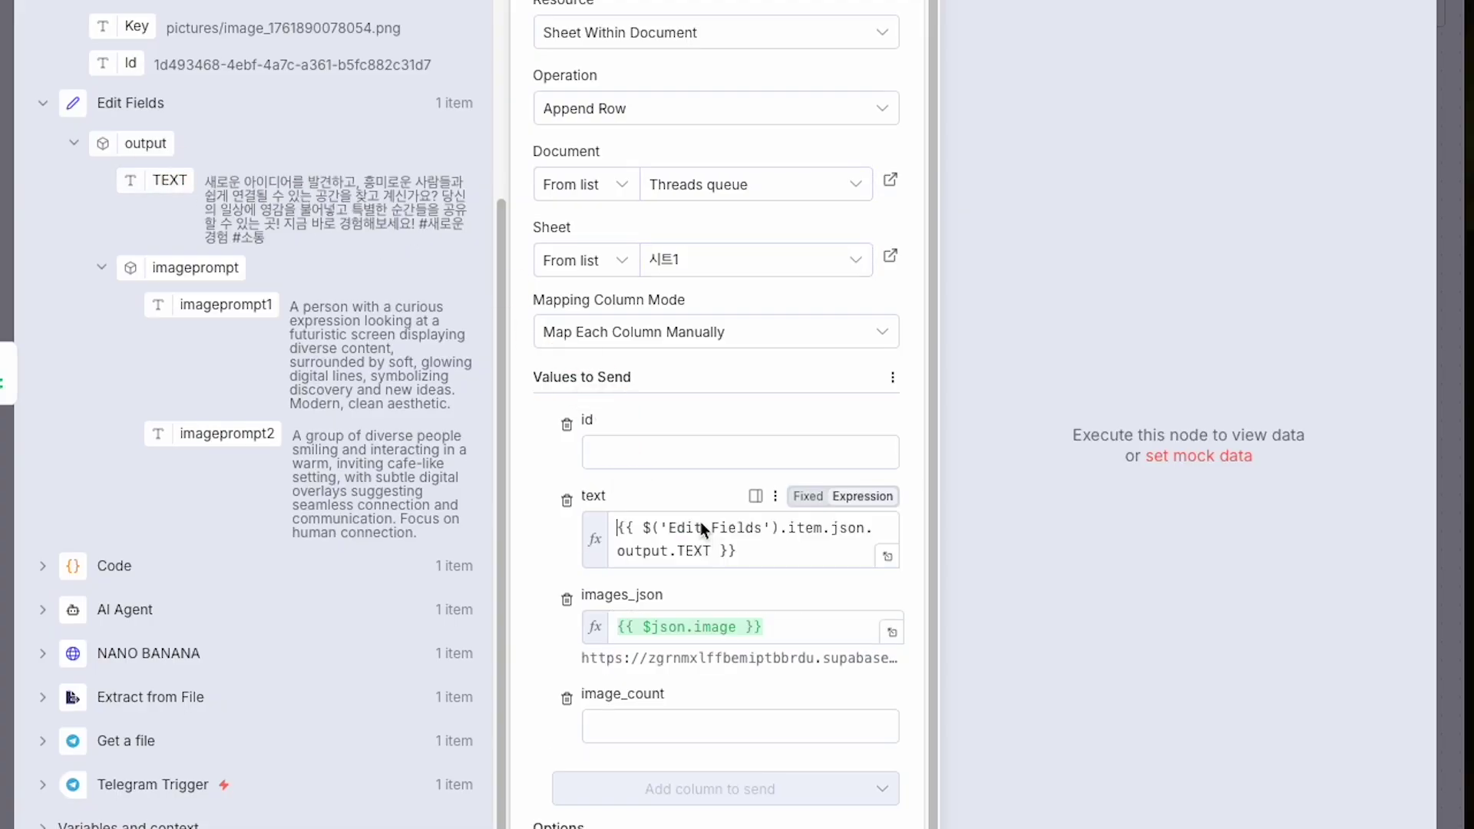
- In the Append row in sheet node, map the Limit node's image to the image_count column
left_click(637, 445)
scroll(688, 440, "down", 1)
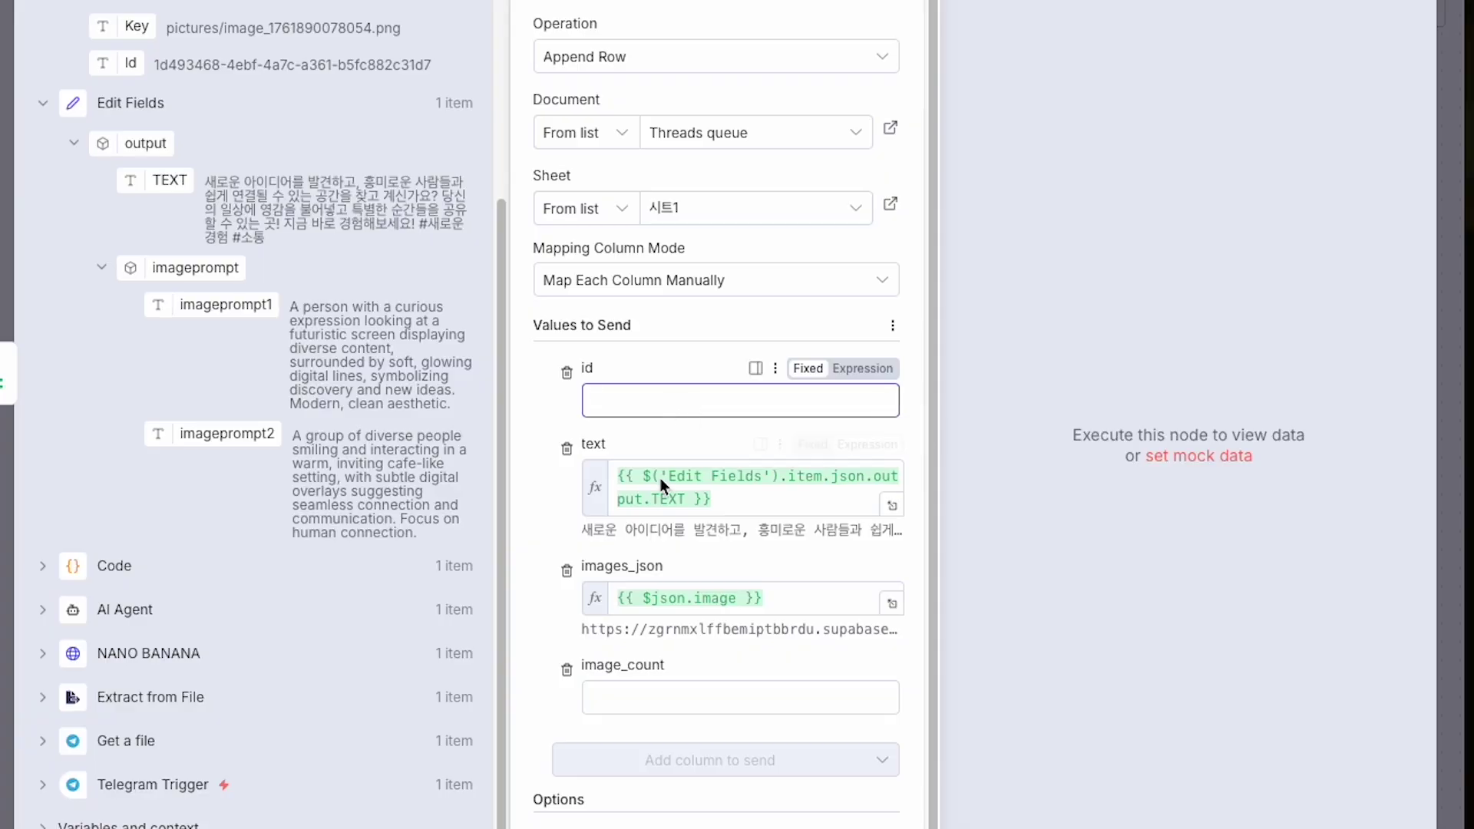
left_click(652, 687)
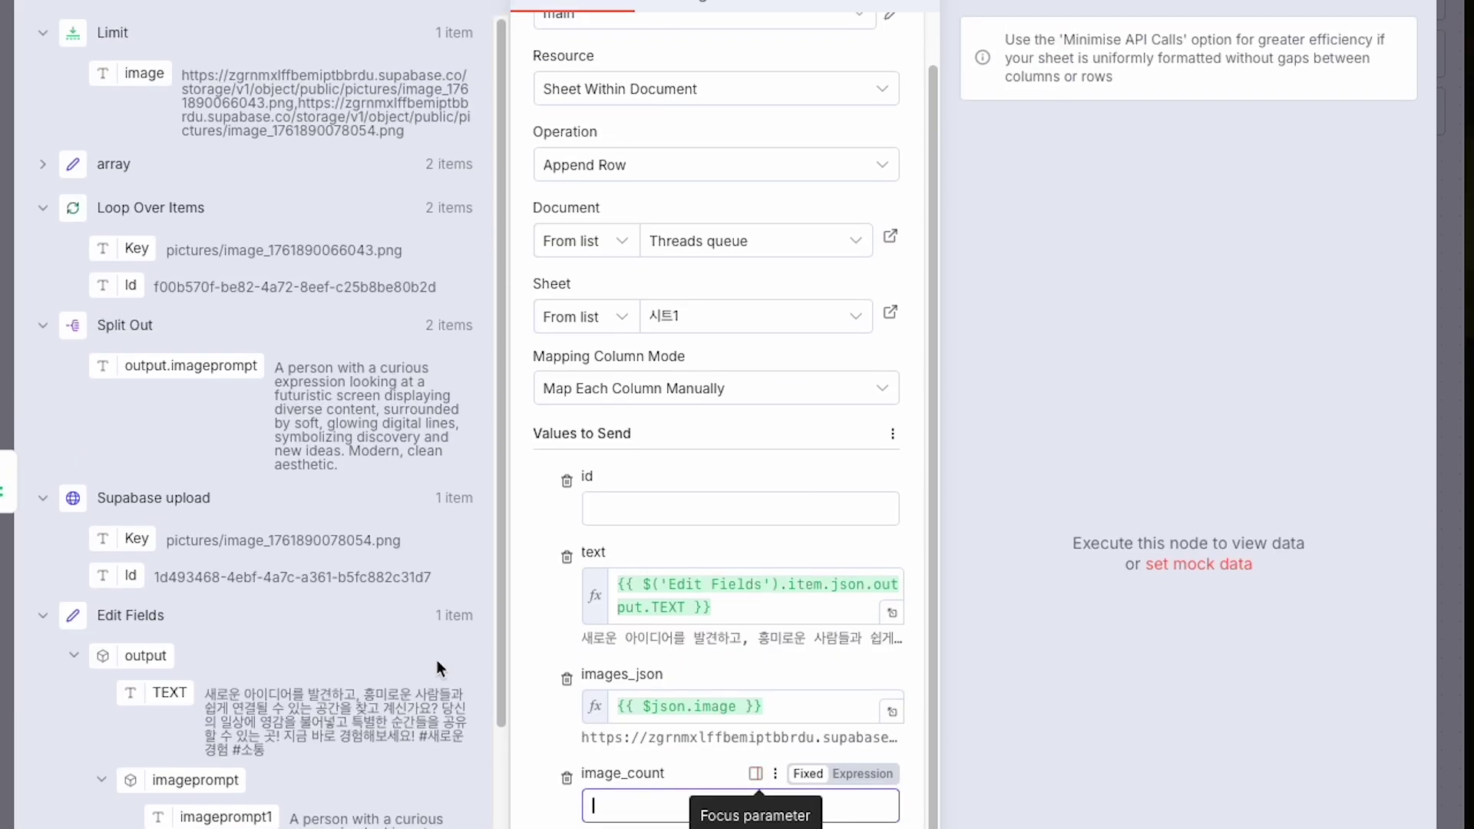
left_click_drag(143, 75, 740, 807)
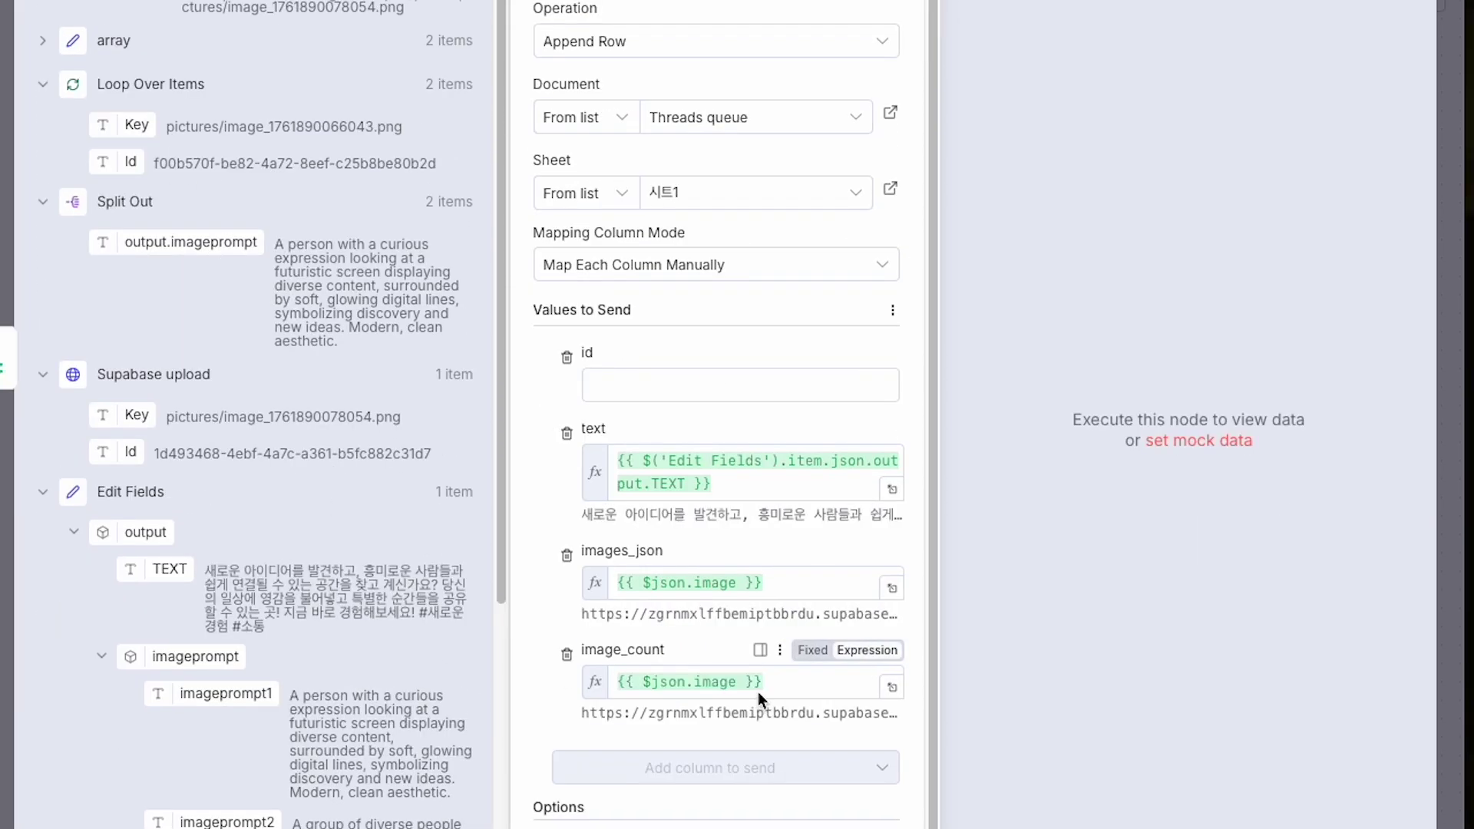
- Extend the image_count expression to {{ $json.image.split(',').length }} so it counts the comma-separated image URLs
left_click(734, 683)
type(".s")
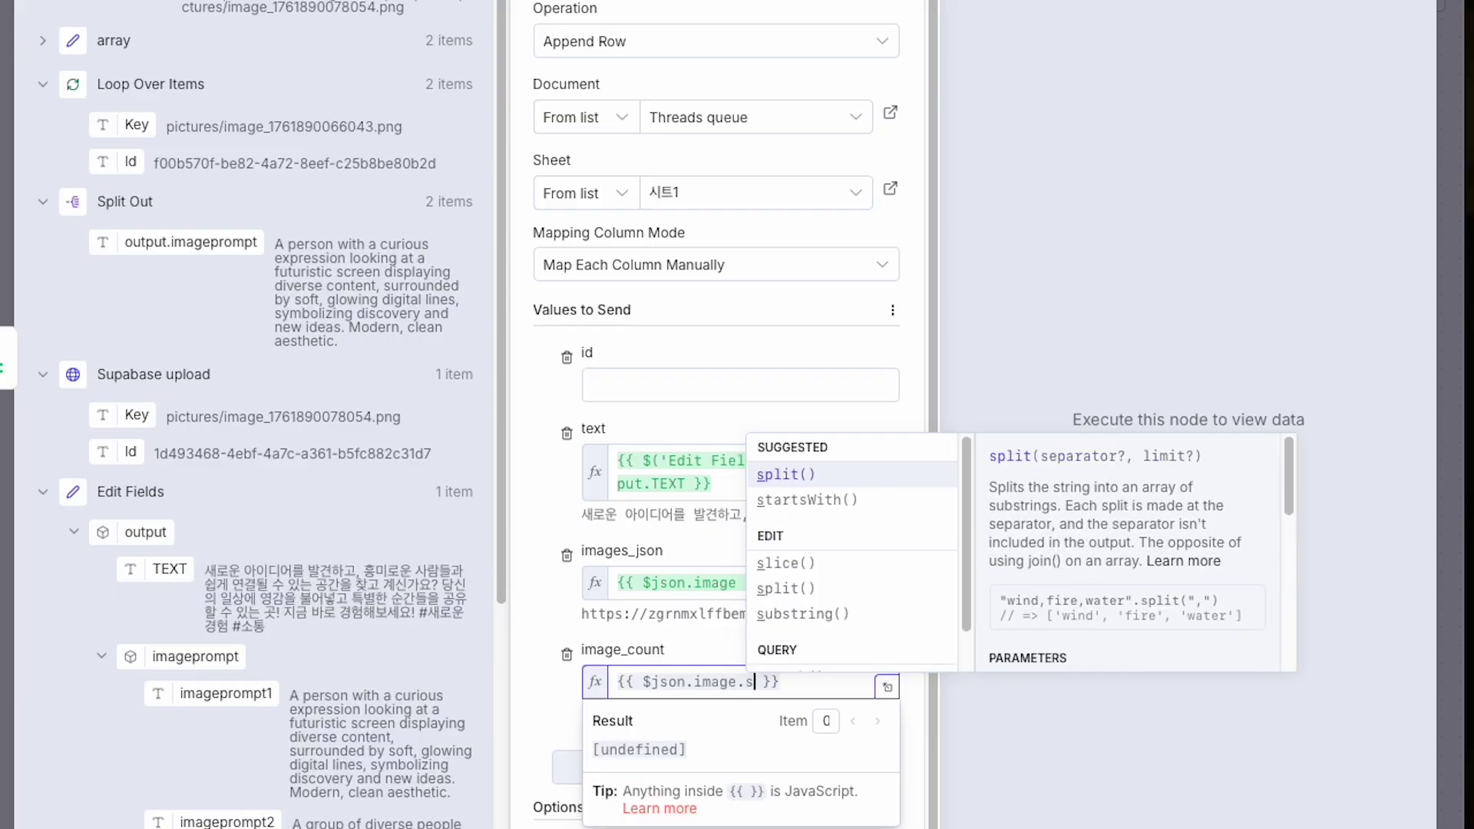
left_click(779, 473)
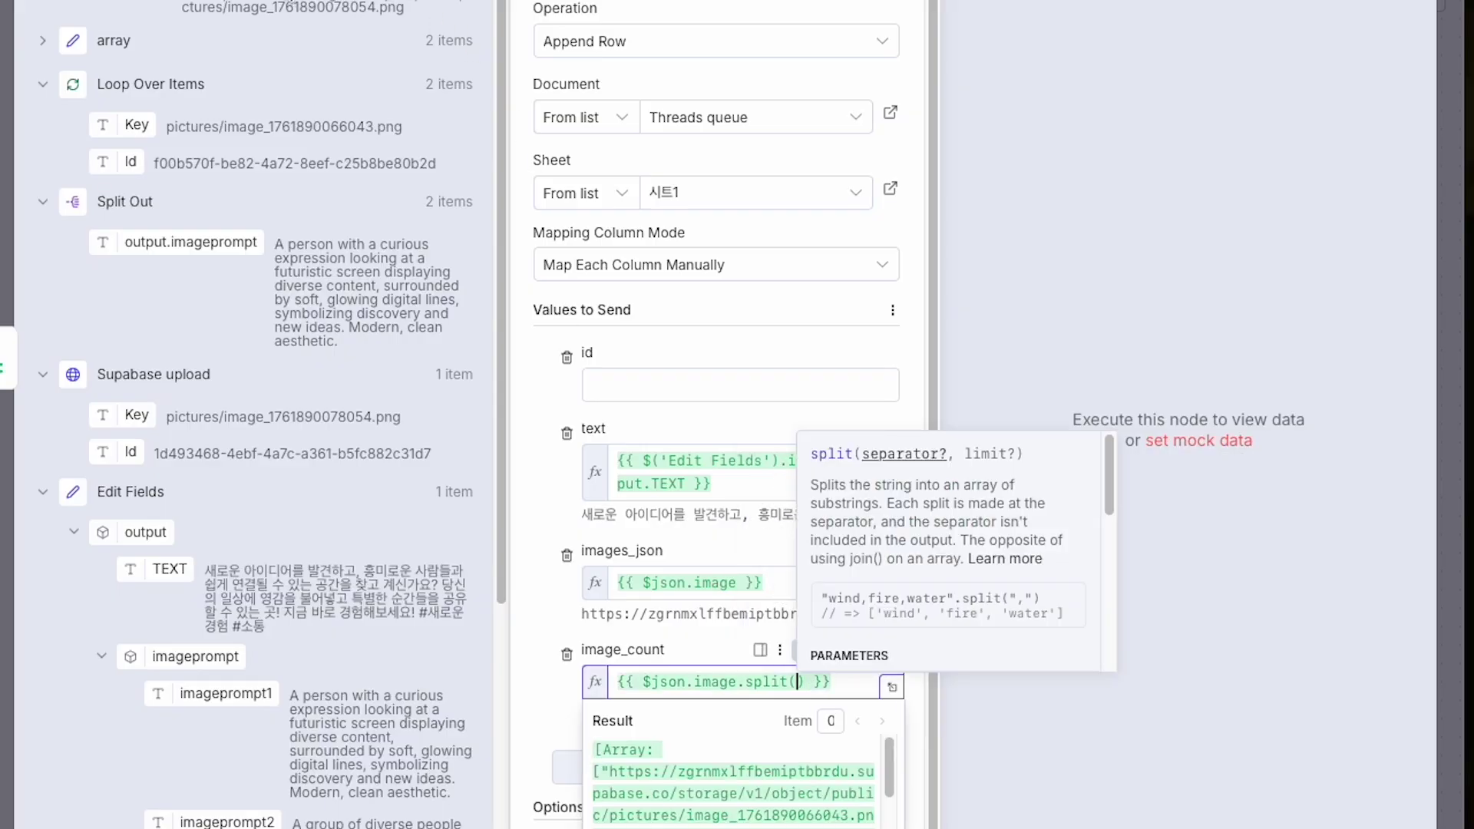
type("'")
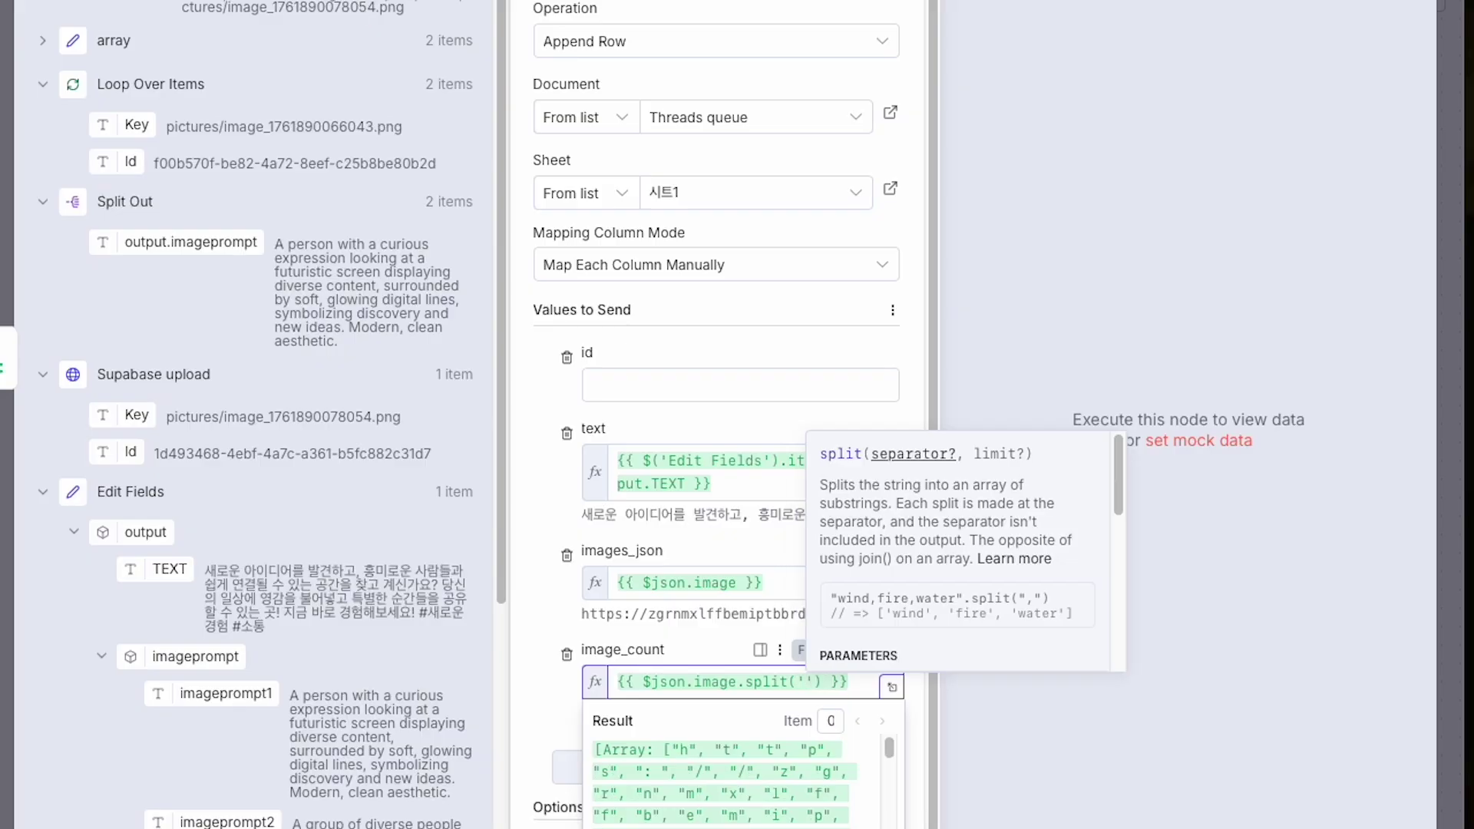
type(",")
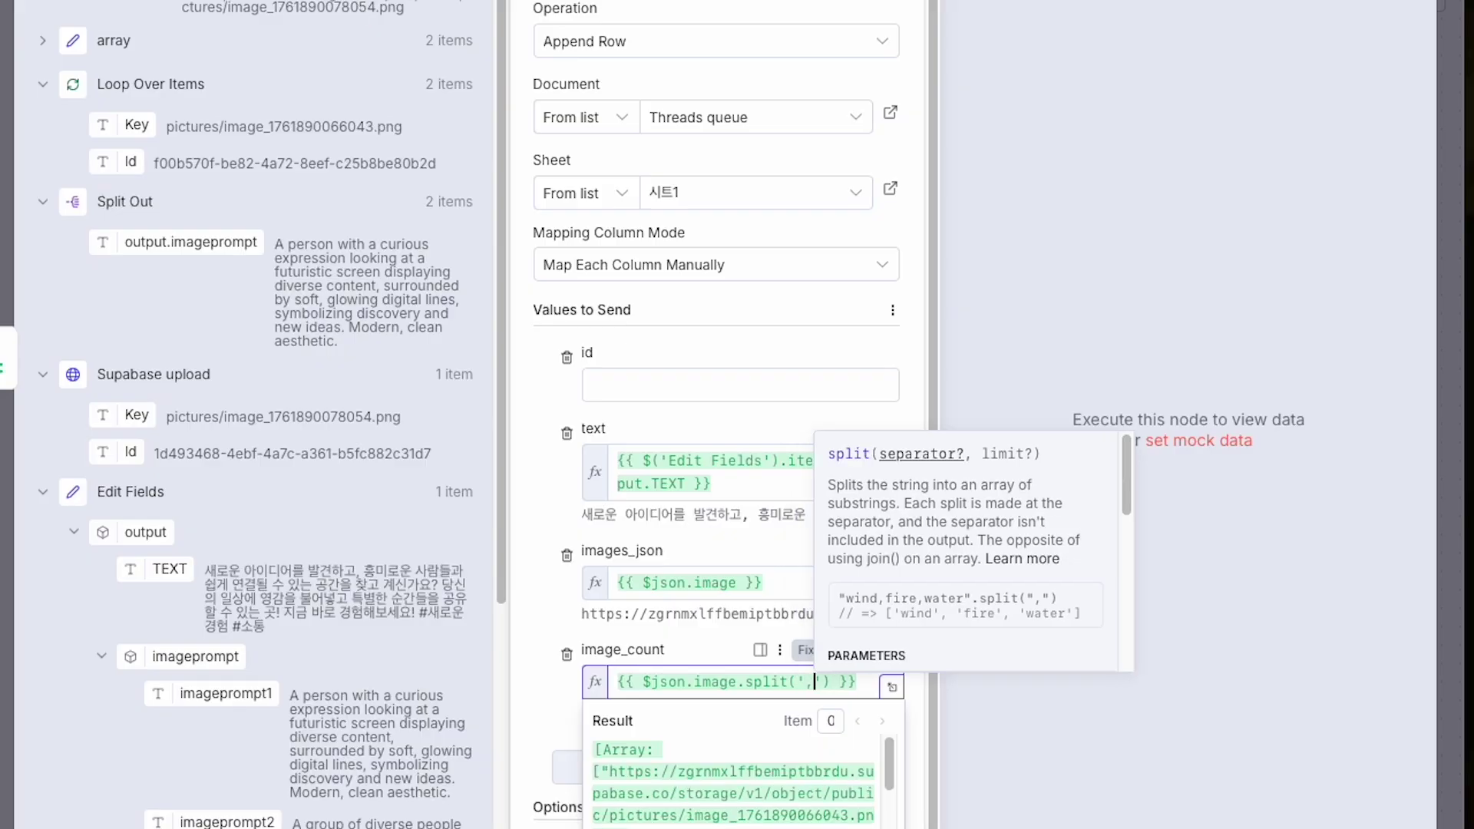
key("Right")
key("Right")
type(".length")
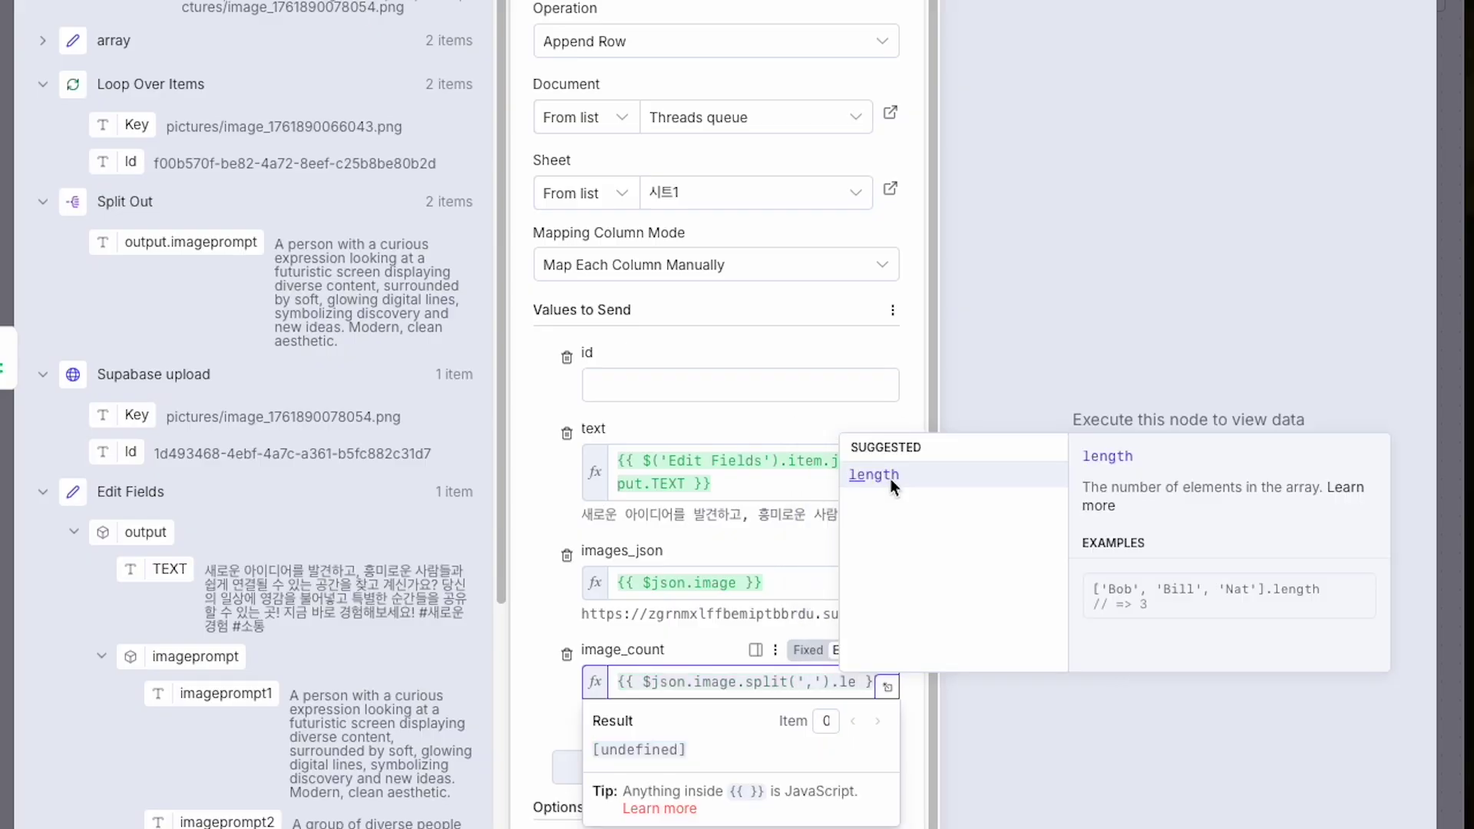
left_click(742, 701)
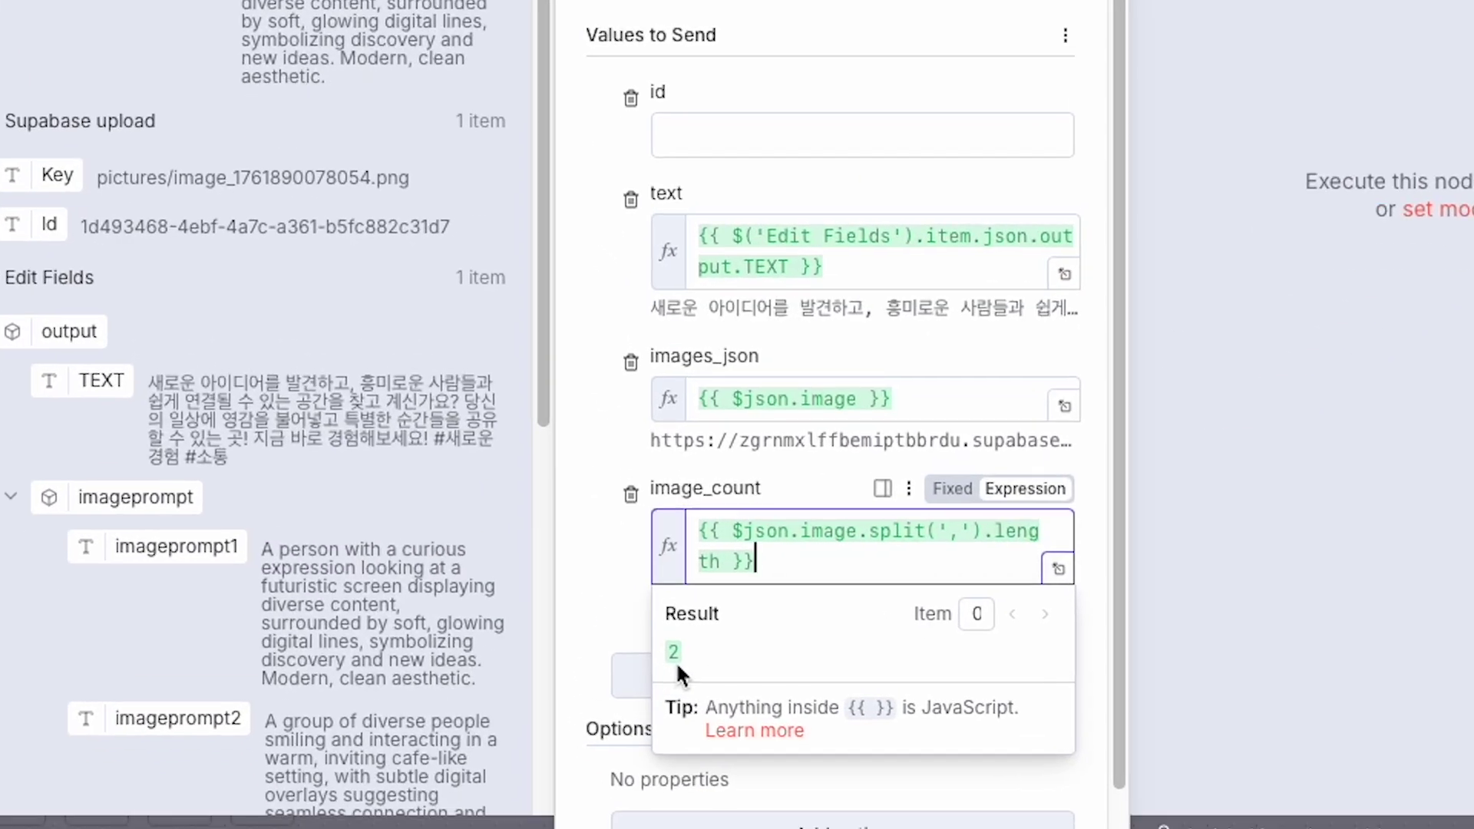
left_click_drag(771, 561, 592, 503)
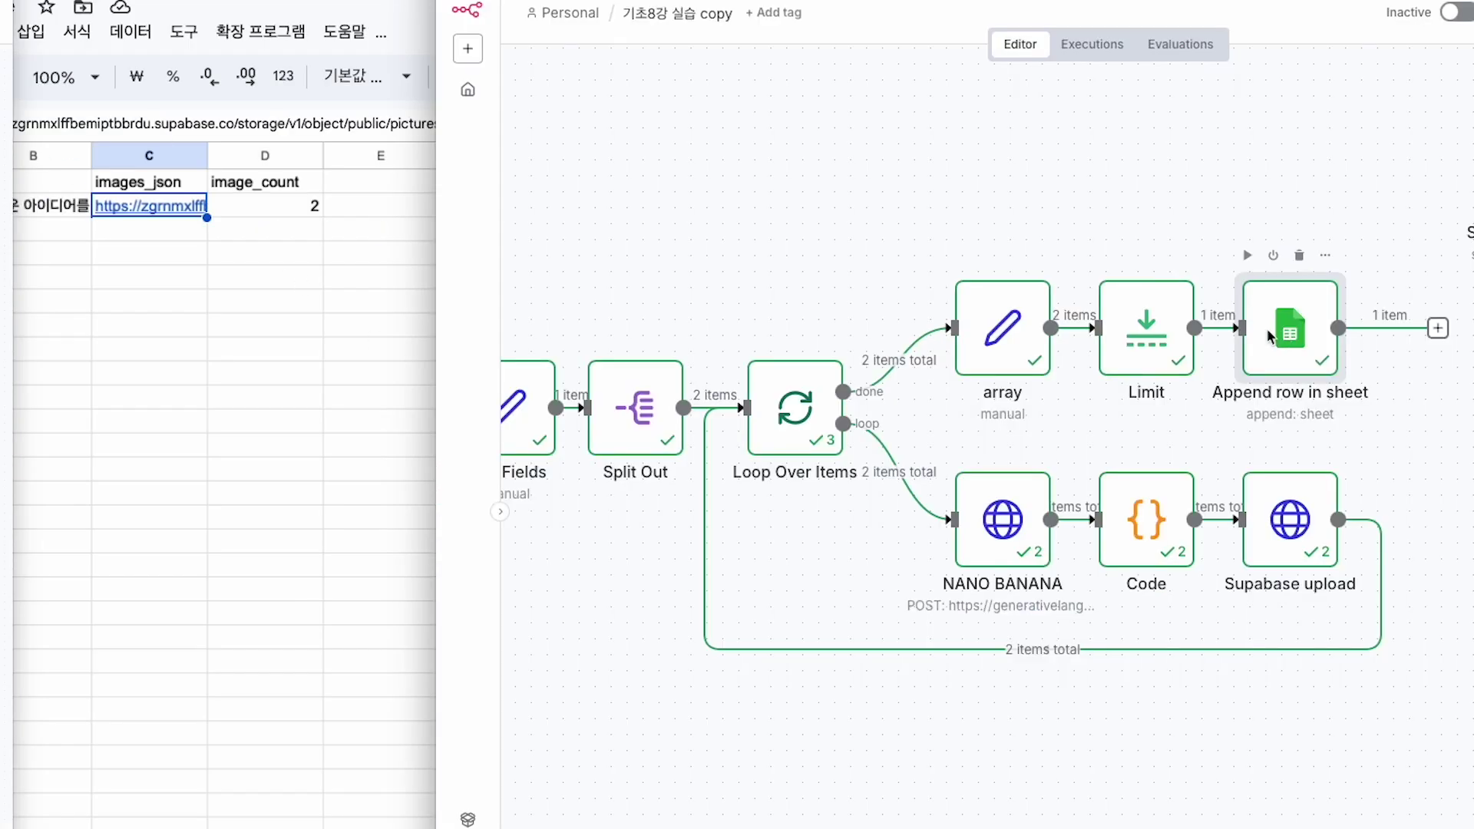
- Switch to Google Sheets and examine the appended row's text, images_json link and image_count cells
left_click(374, 311)
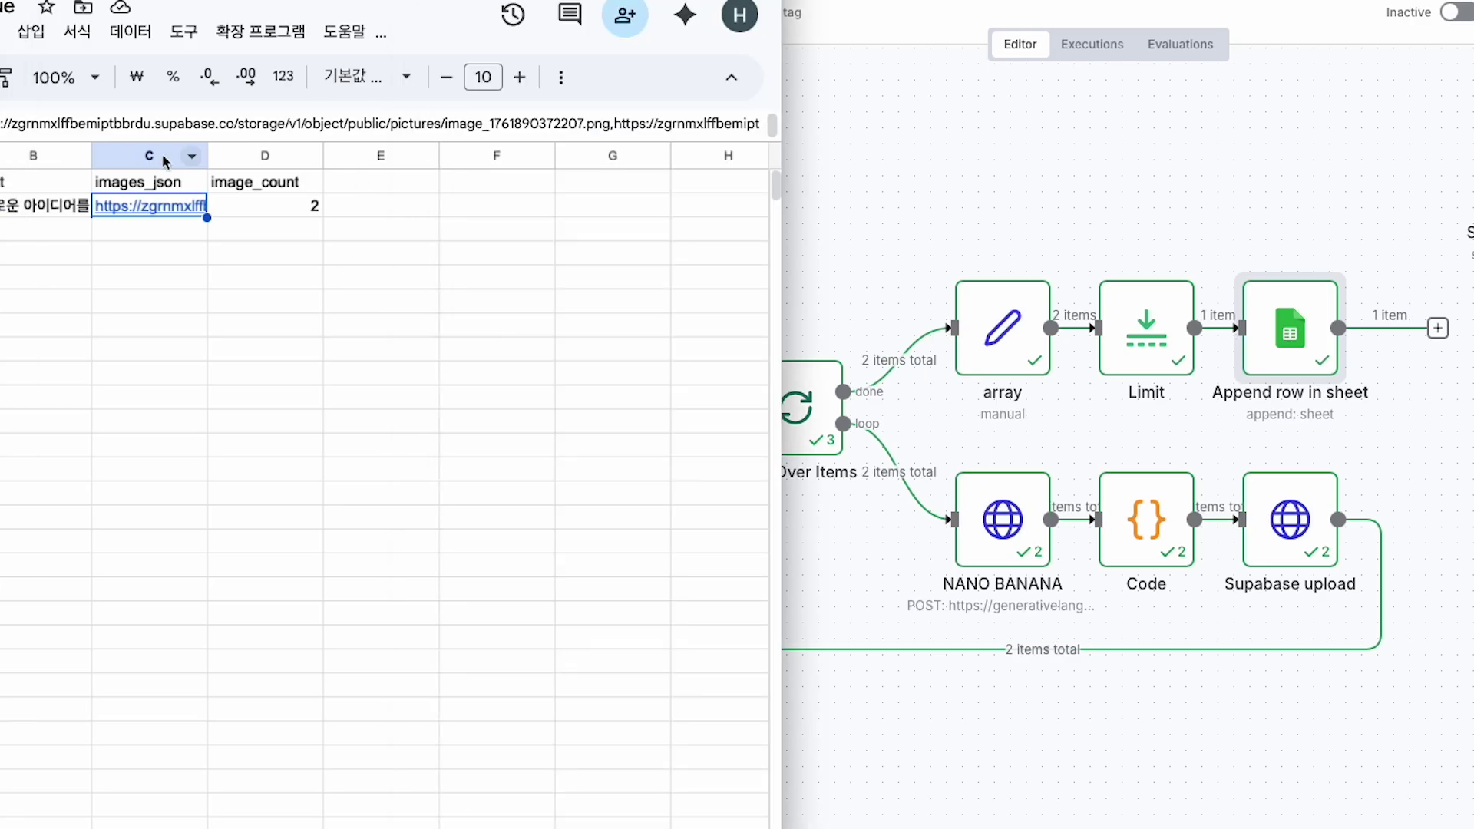
left_click(42, 211)
left_click(316, 207)
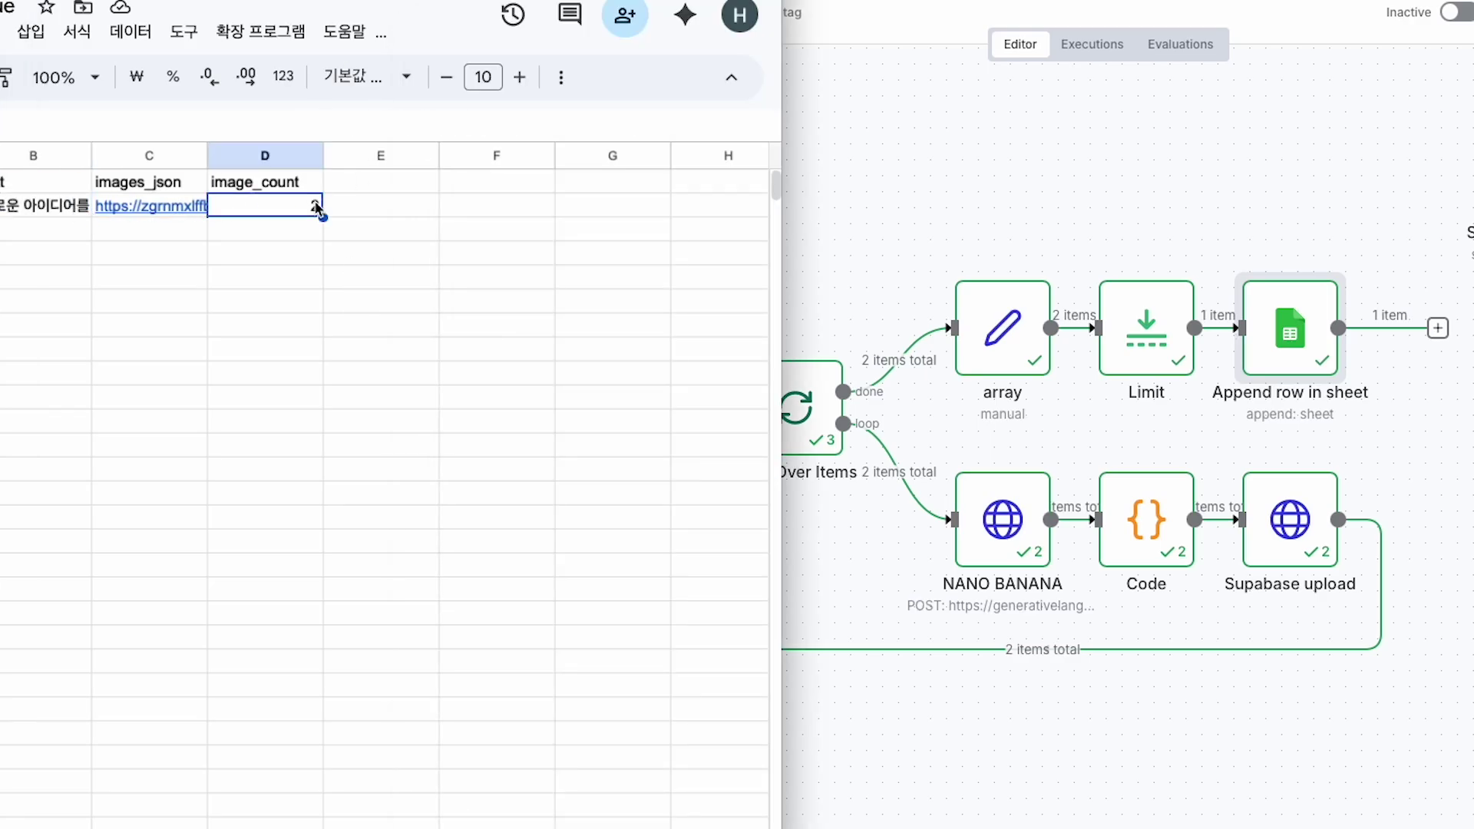
left_click(1366, 368)
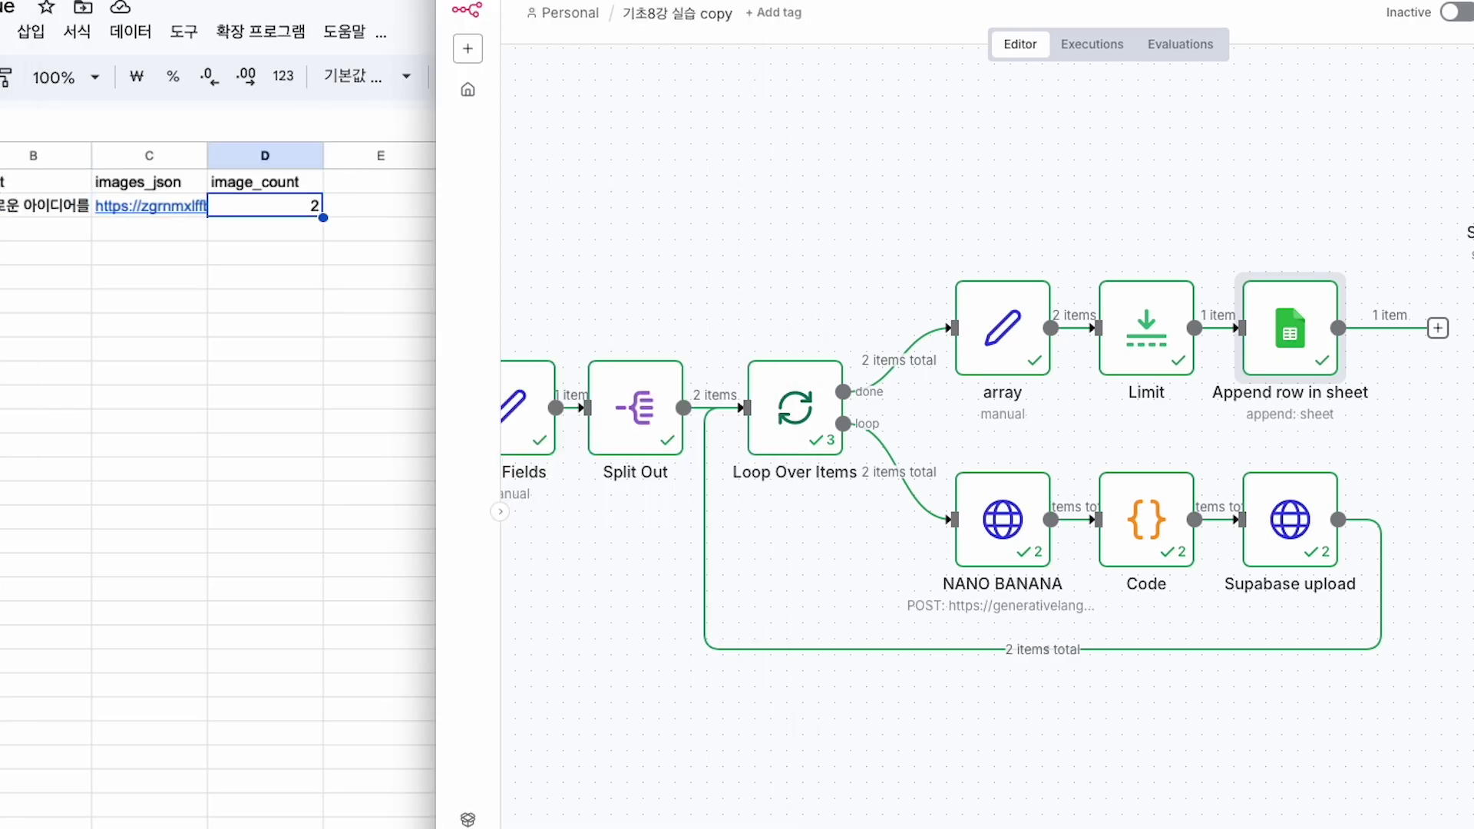
left_click(383, 253)
left_click(192, 229)
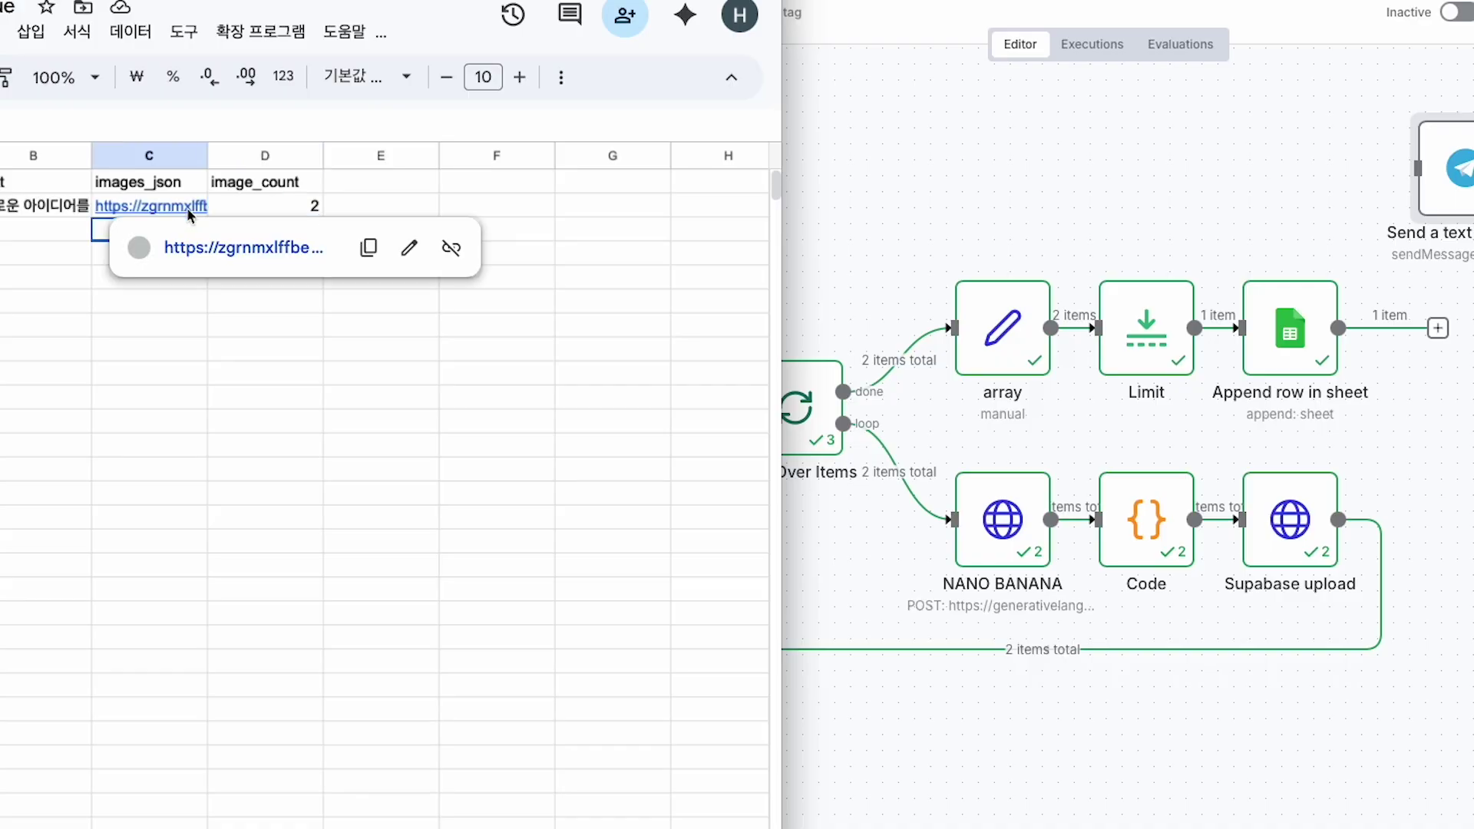
left_click(189, 211)
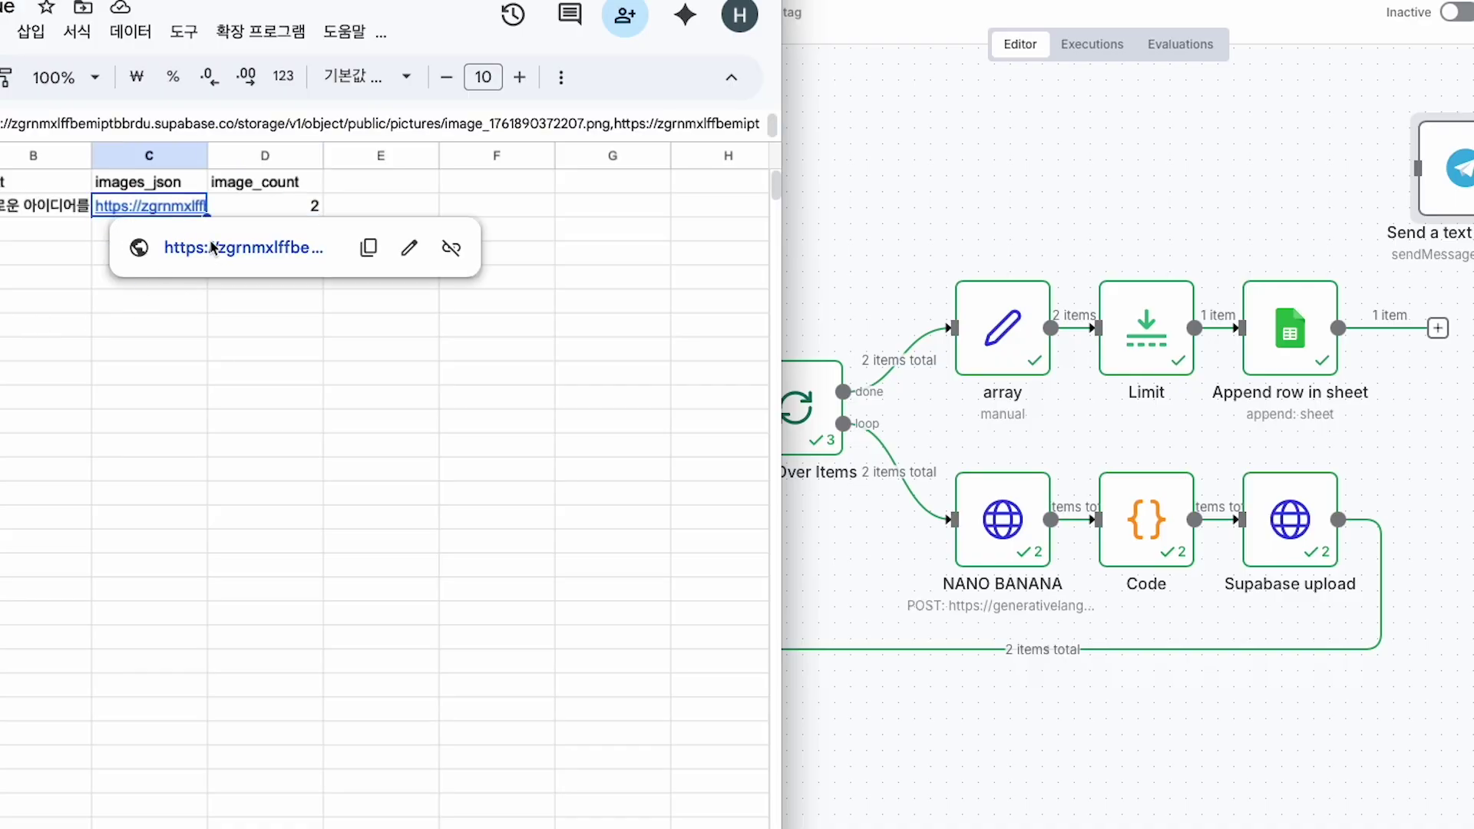
left_click(184, 349)
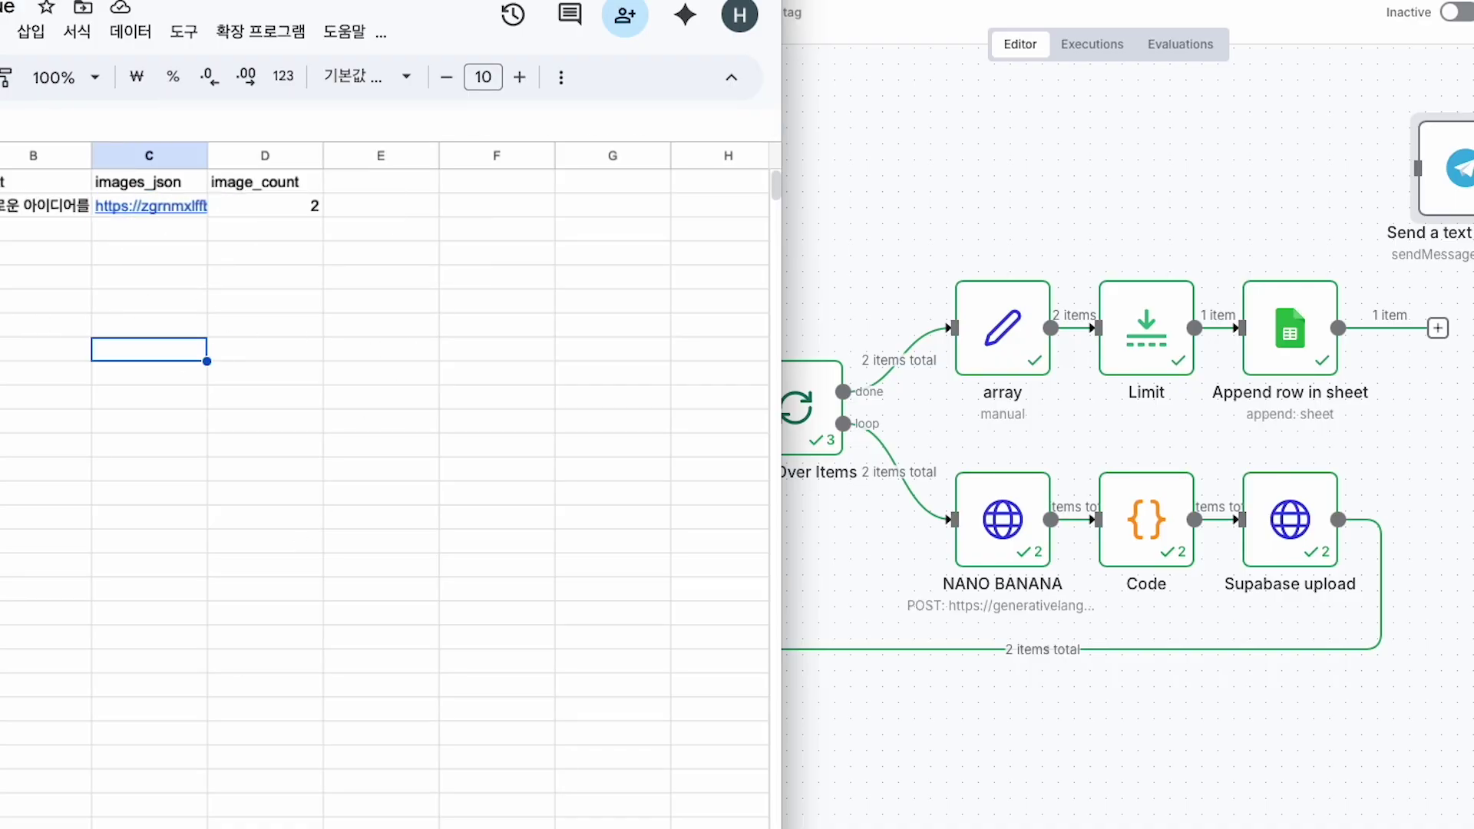
- In the n8n workflow, paste the copied array-splitting Code node, connect it after Append row in sheet, and open its settings
left_click(1449, 413)
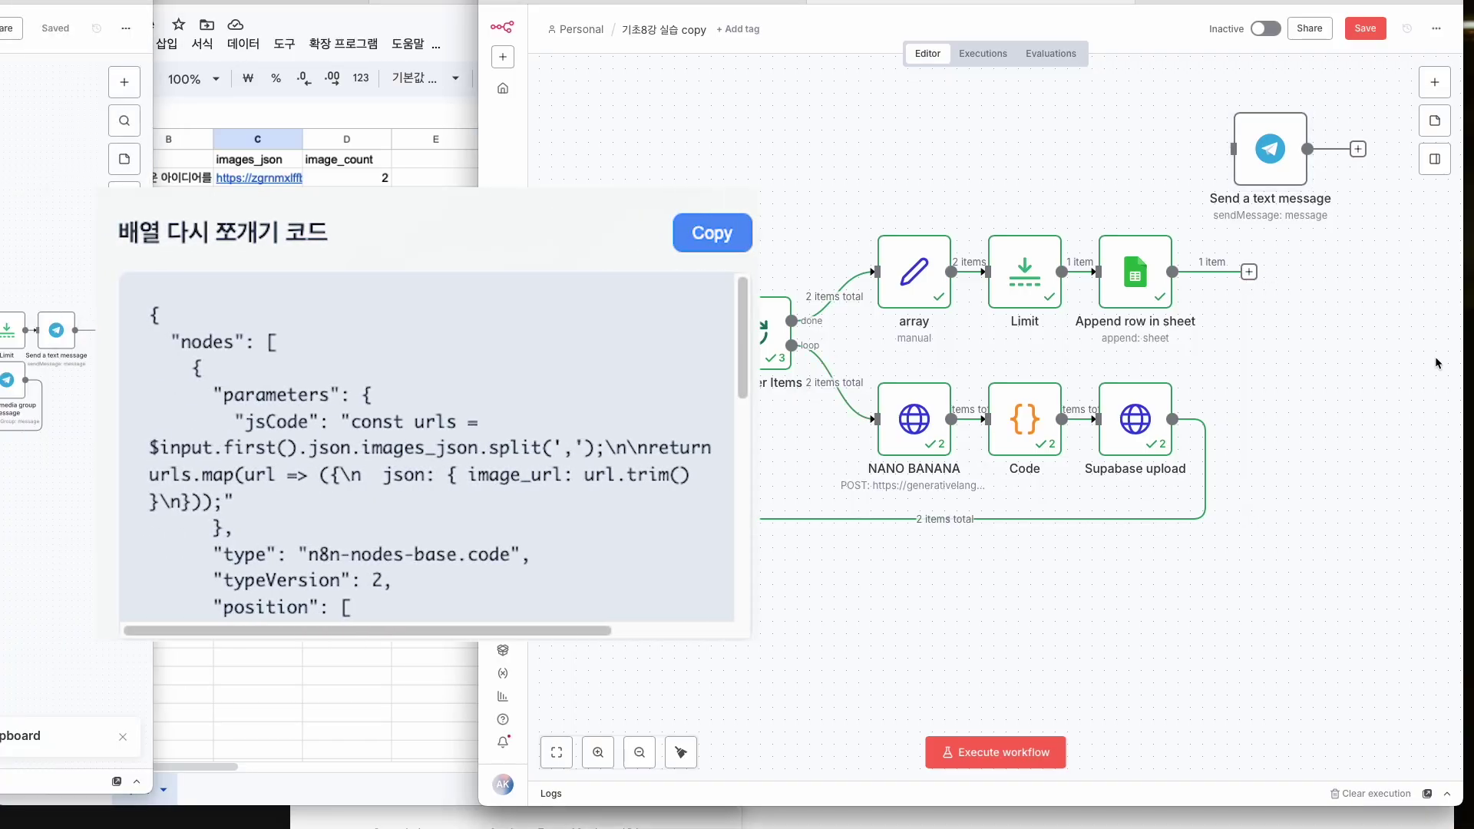
key("ctrl+v")
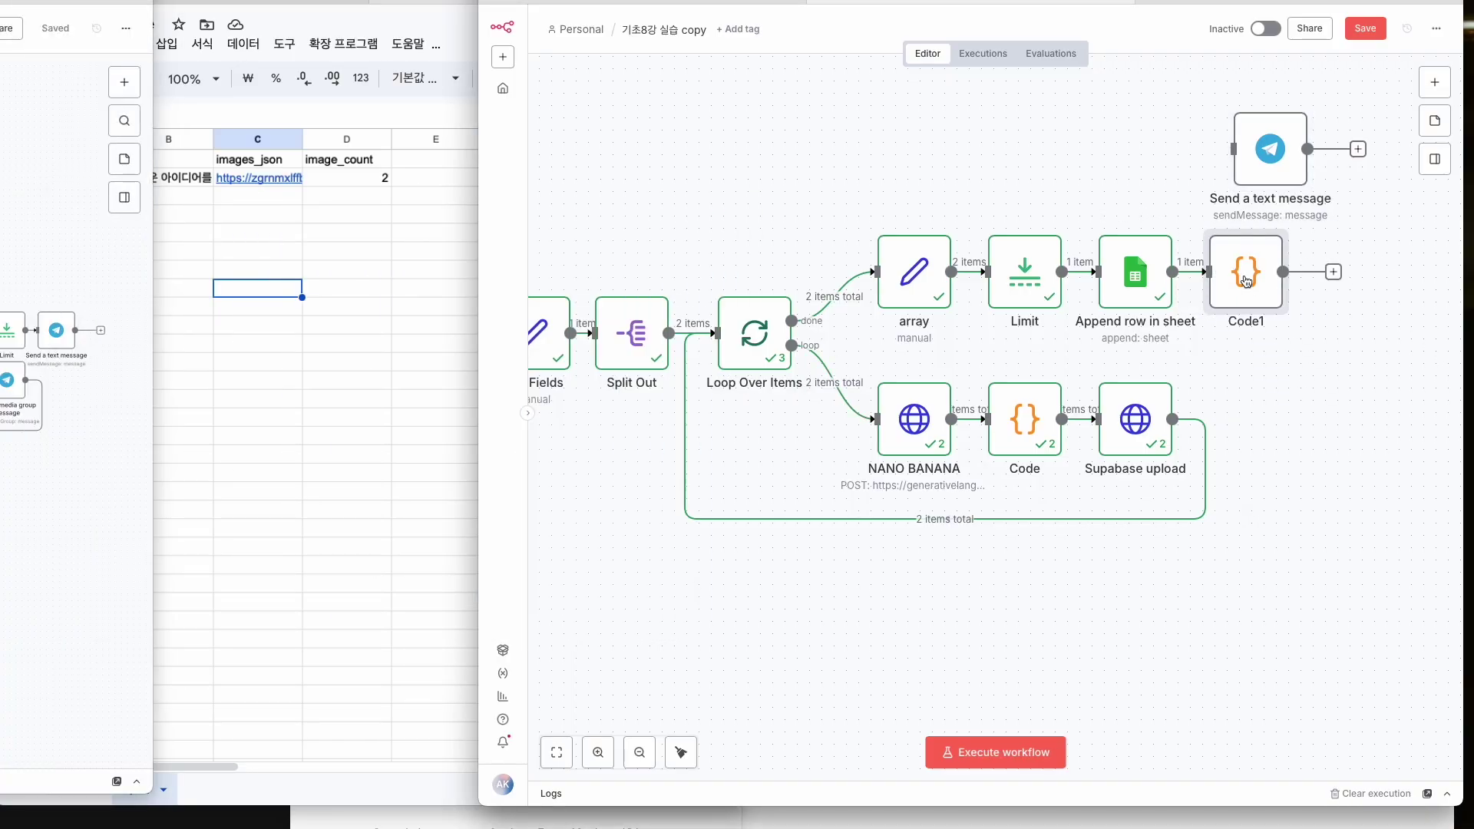
double_click(1295, 263)
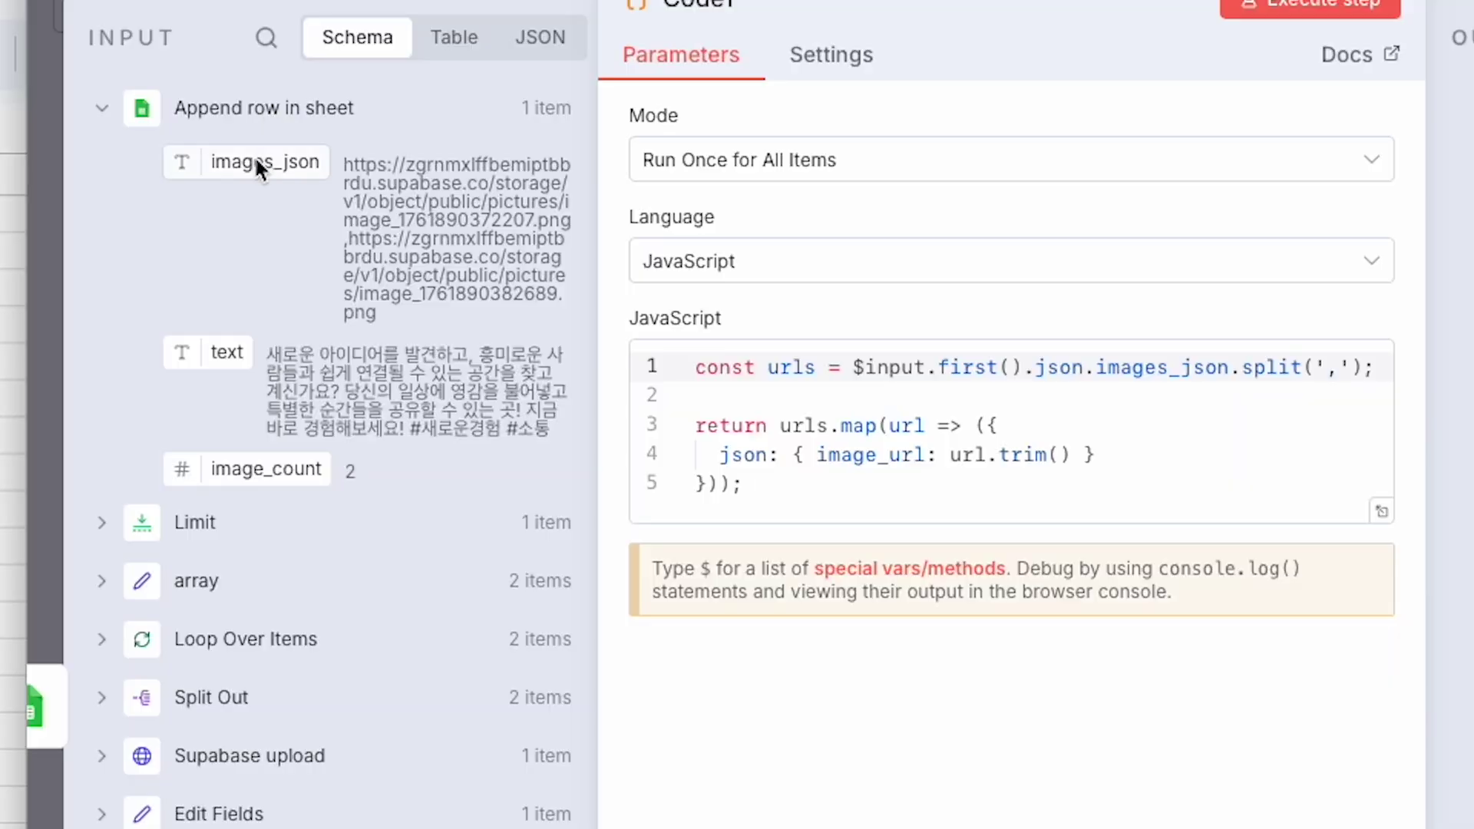
- Insert the images_json reference on line 2 of Code1's script to compare it with line 1, and delete it again
left_click_drag(412, 149, 770, 337)
left_click_drag(726, 405, 729, 401)
left_click_drag(1134, 399, 695, 396)
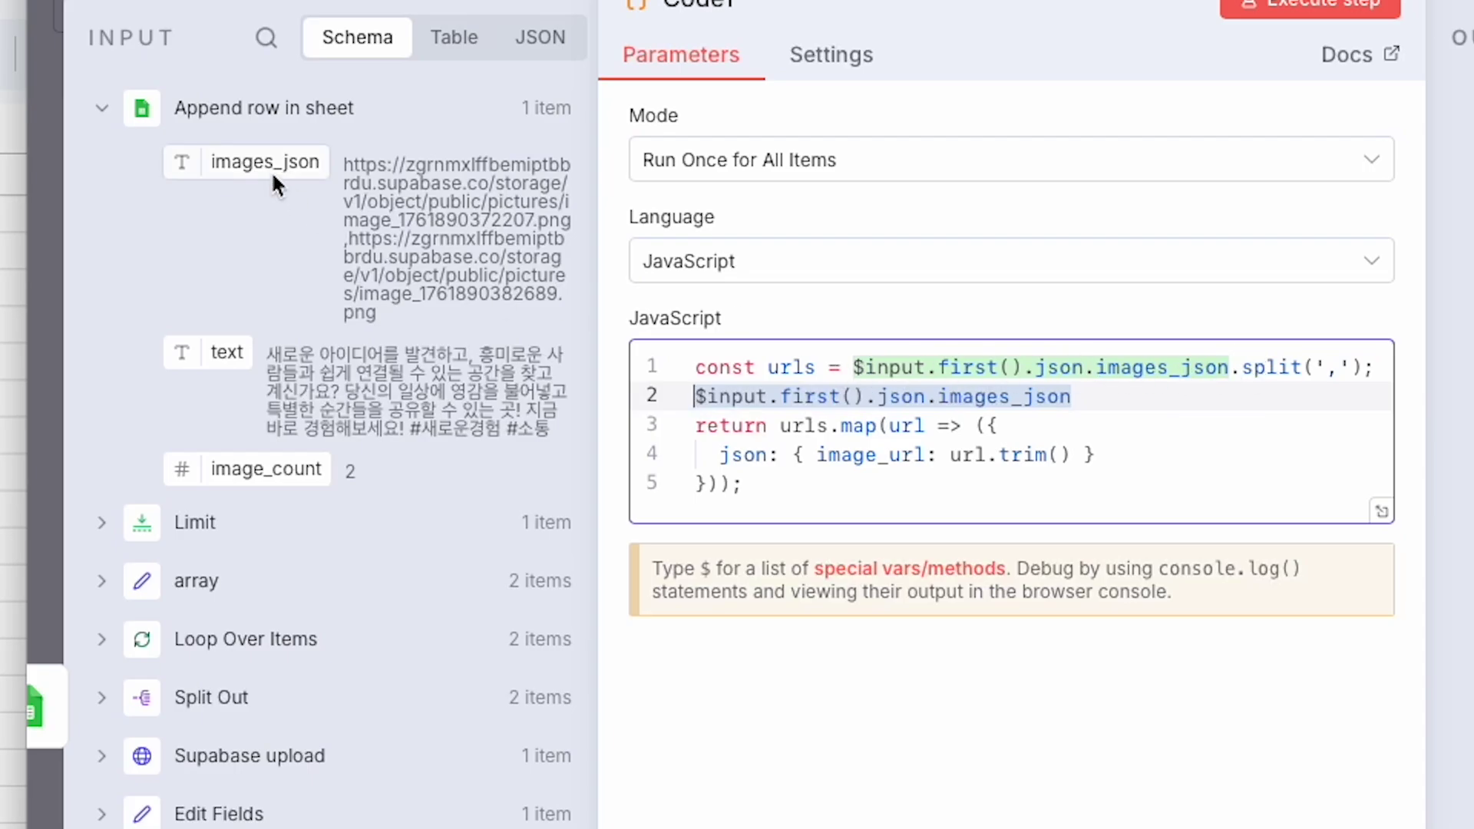
left_click(1091, 395)
key("BackSpace")
key("BackSpace")
key("BackSpace")
key("BackSpace")
key("BackSpace")
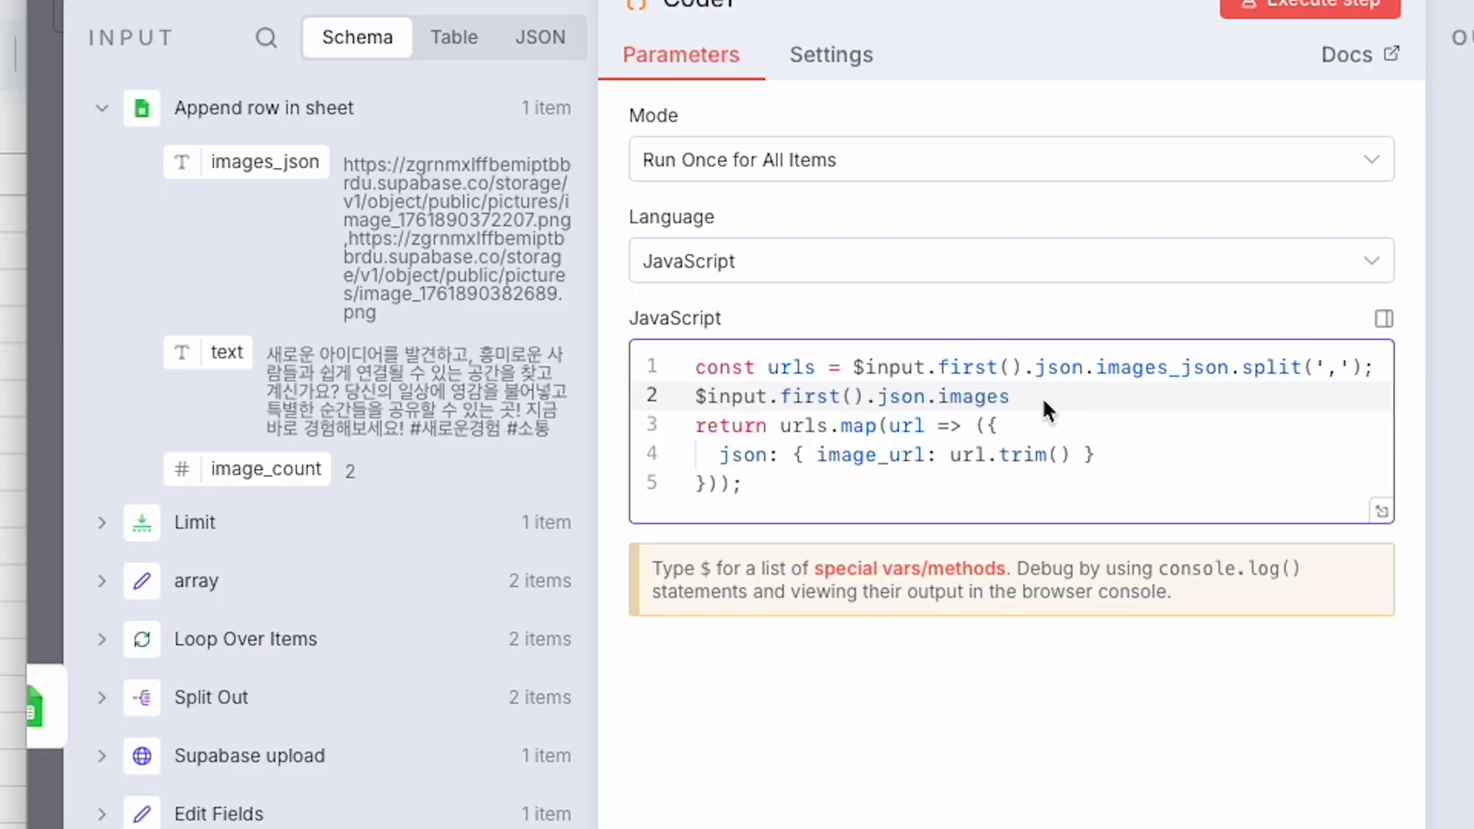
key("shift+Home")
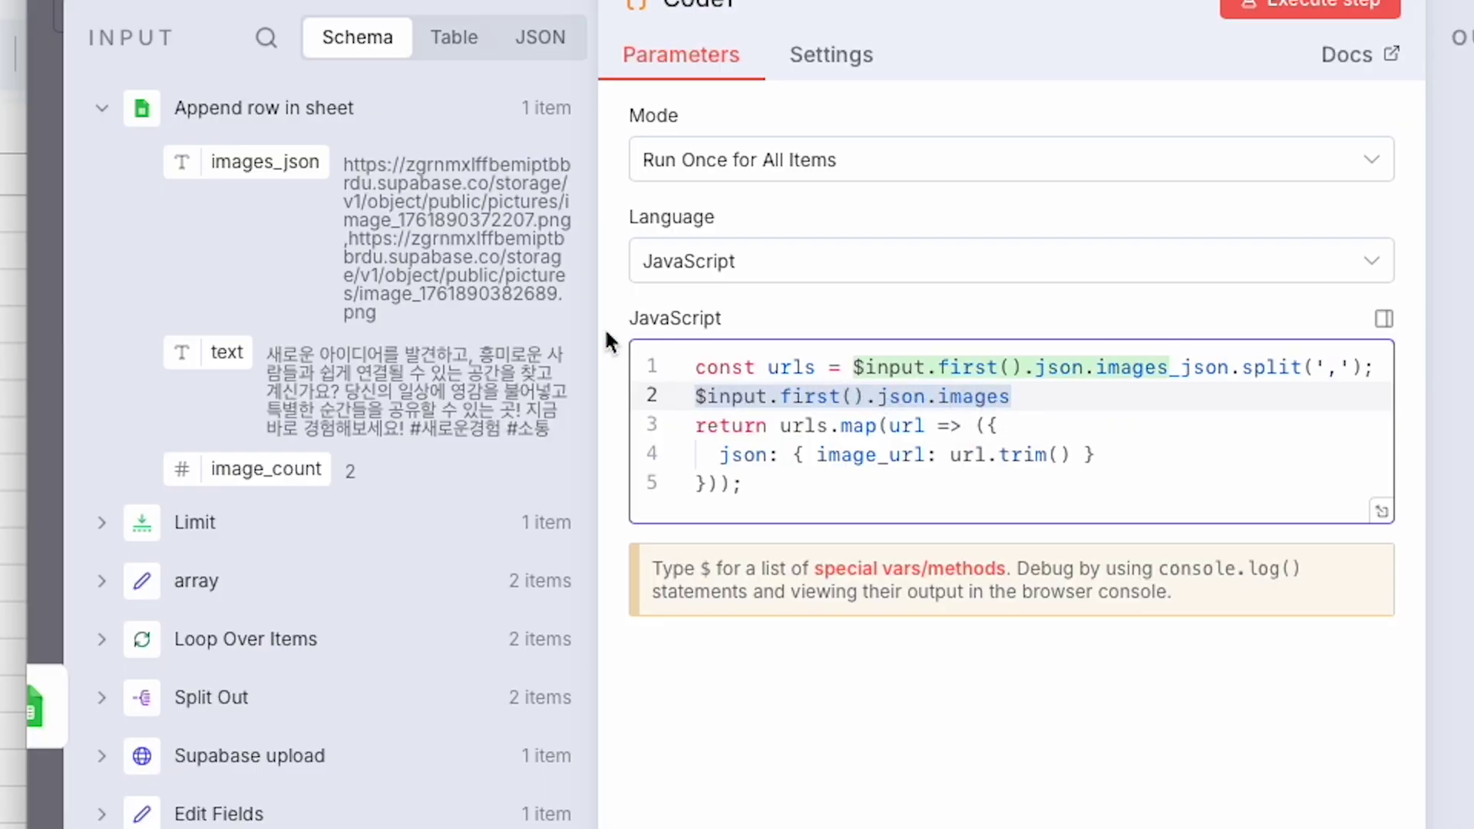
left_click(1053, 405)
left_click_drag(1053, 406, 648, 397)
key("BackSpace")
left_click_drag(1228, 367, 982, 368)
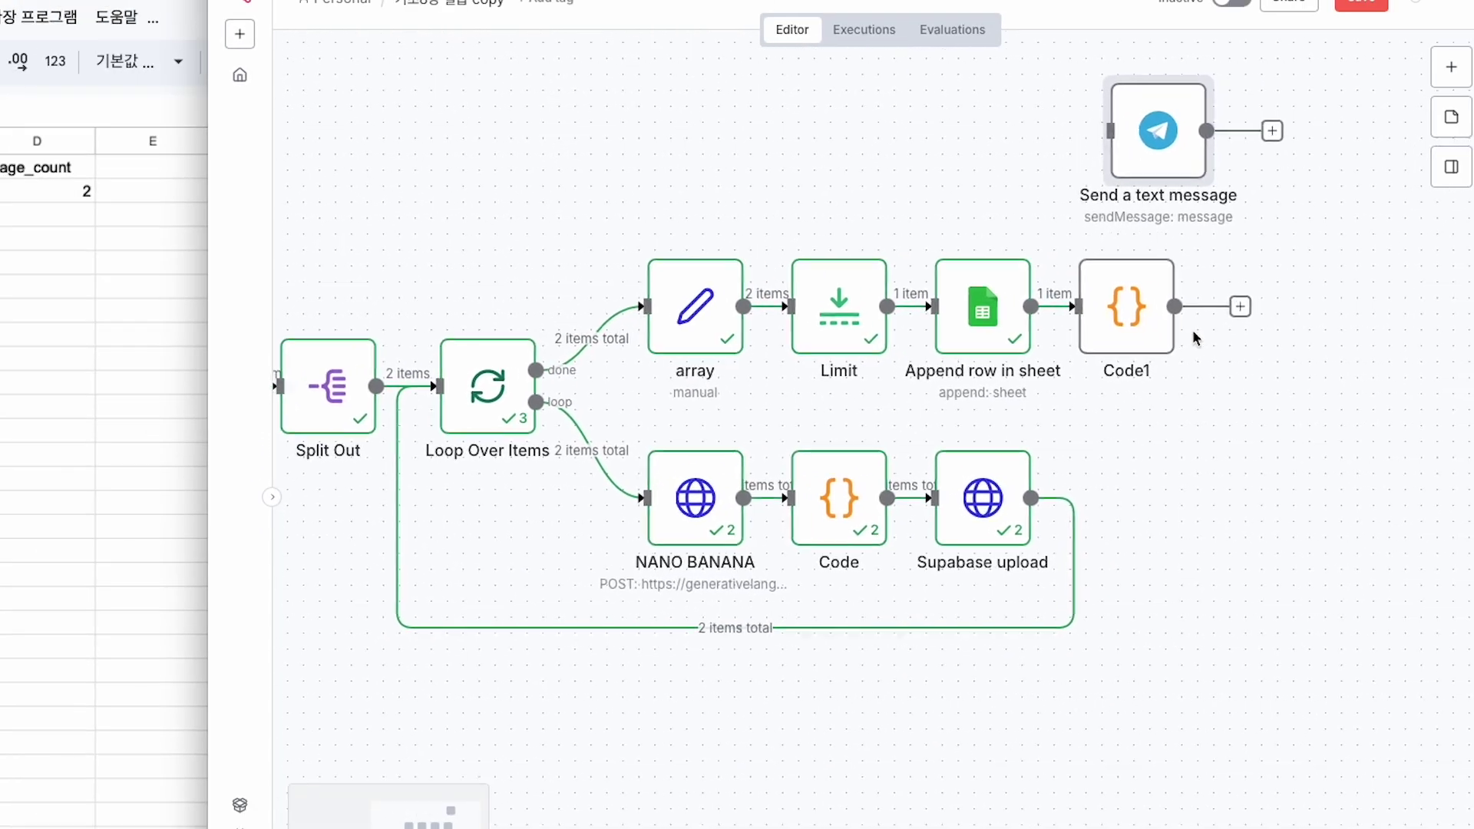
- Add a Loop Over Items node after Code1 and a Telegram Send a media group message node with Photo media on its loop output
left_click(1073, 336)
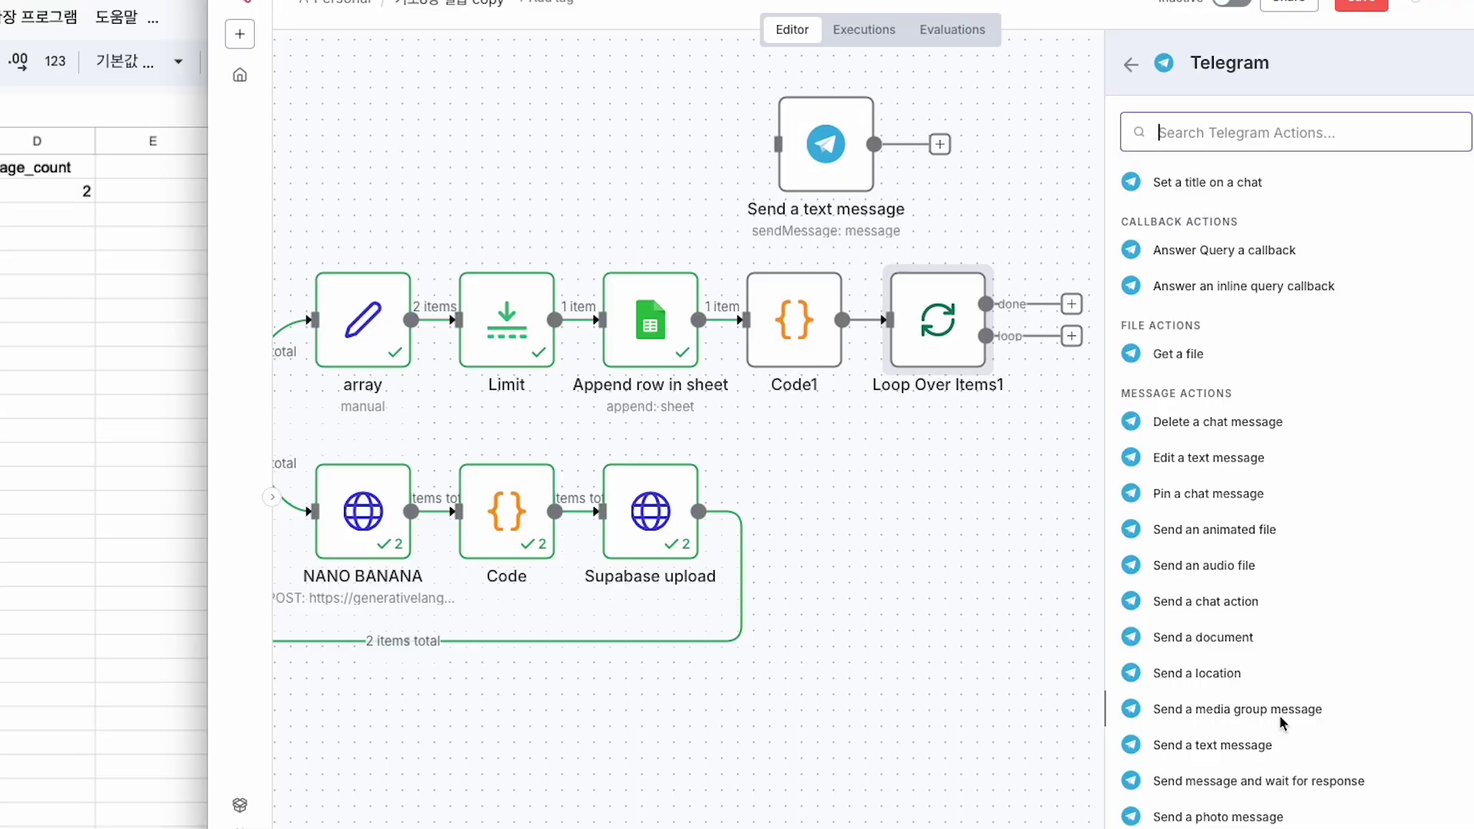
left_click(1238, 715)
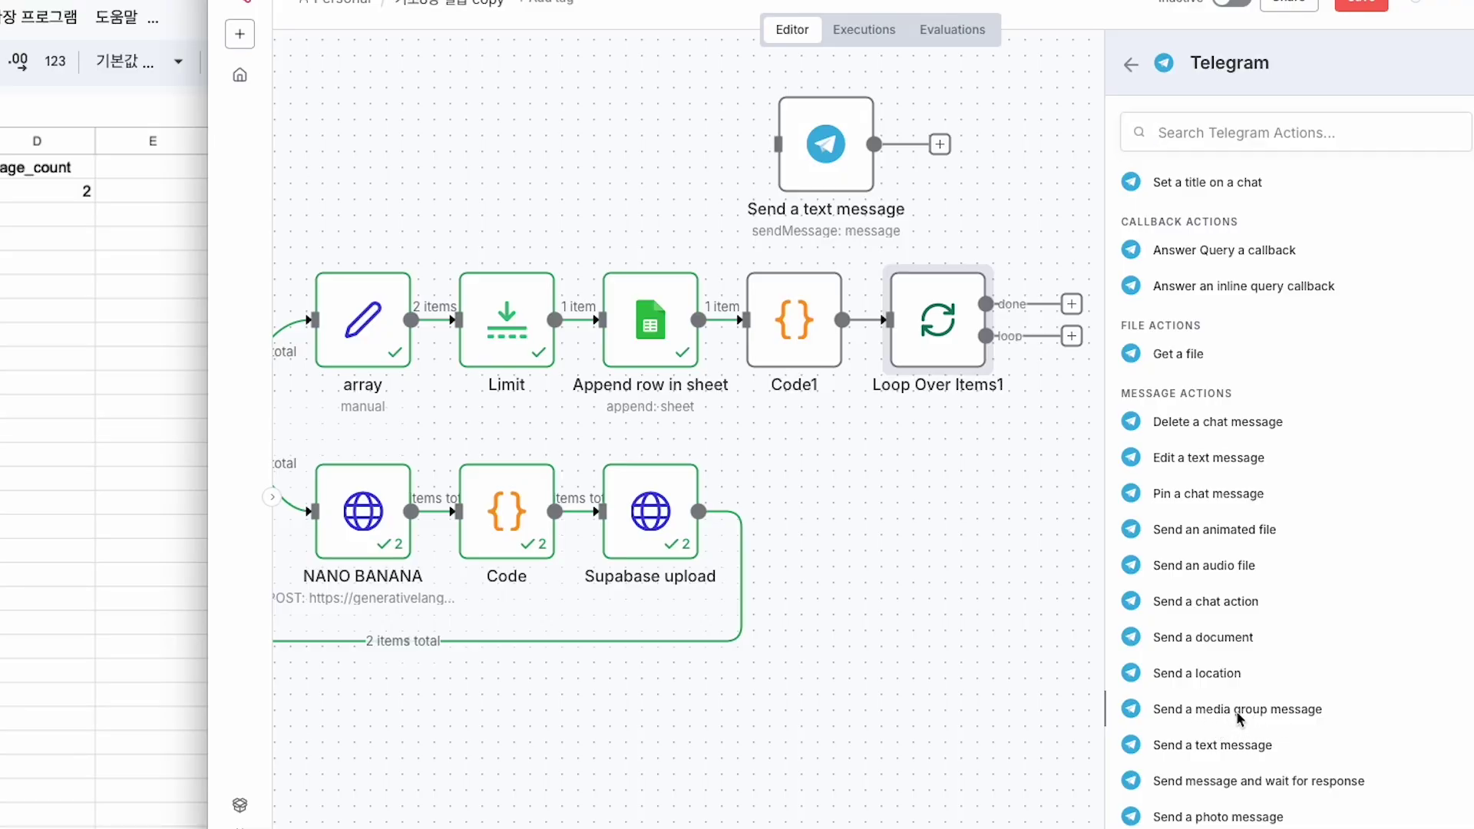
left_click(1240, 710)
left_click(834, 424)
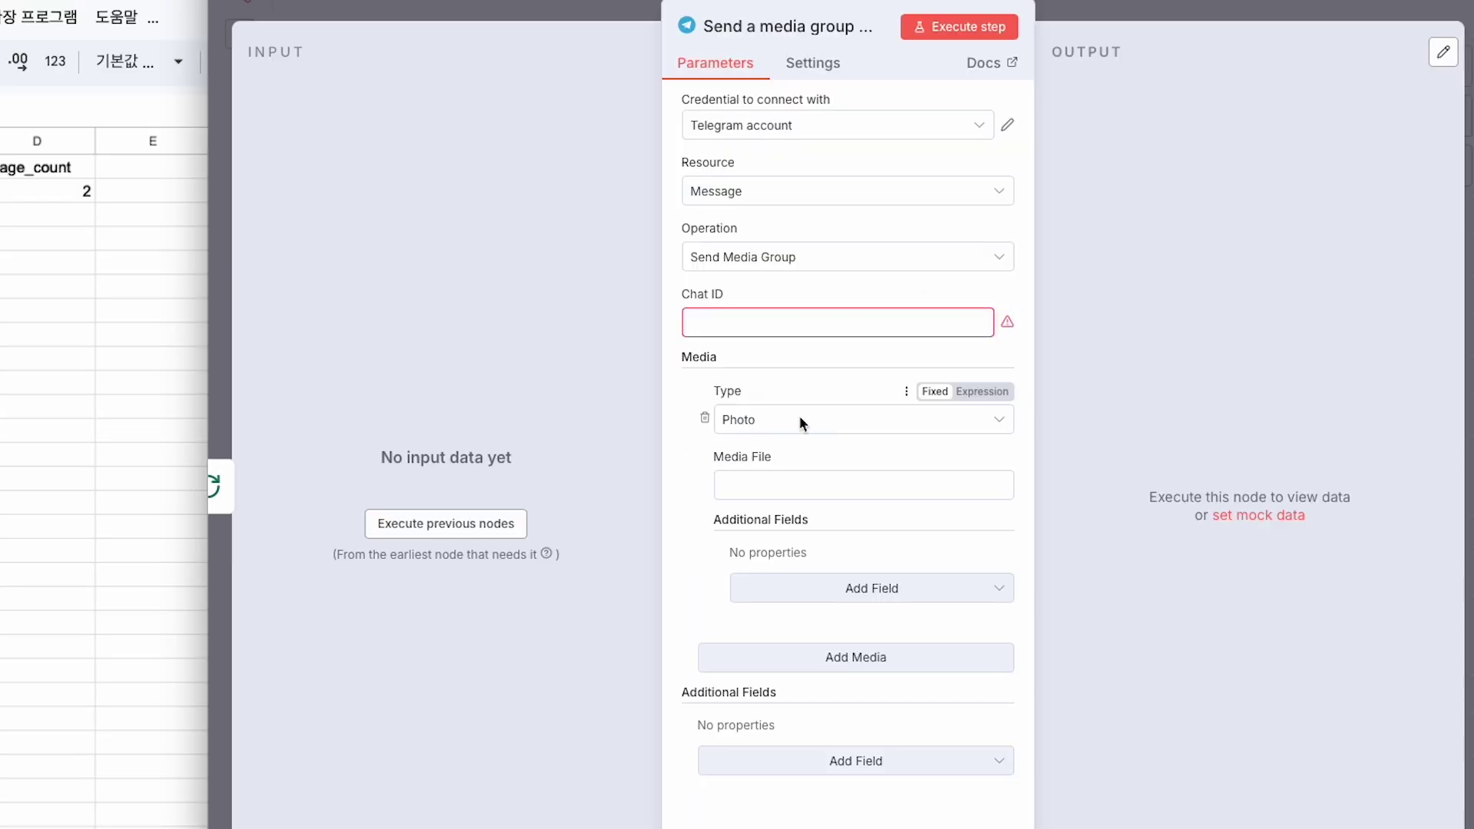
left_click(799, 416)
left_click(751, 473)
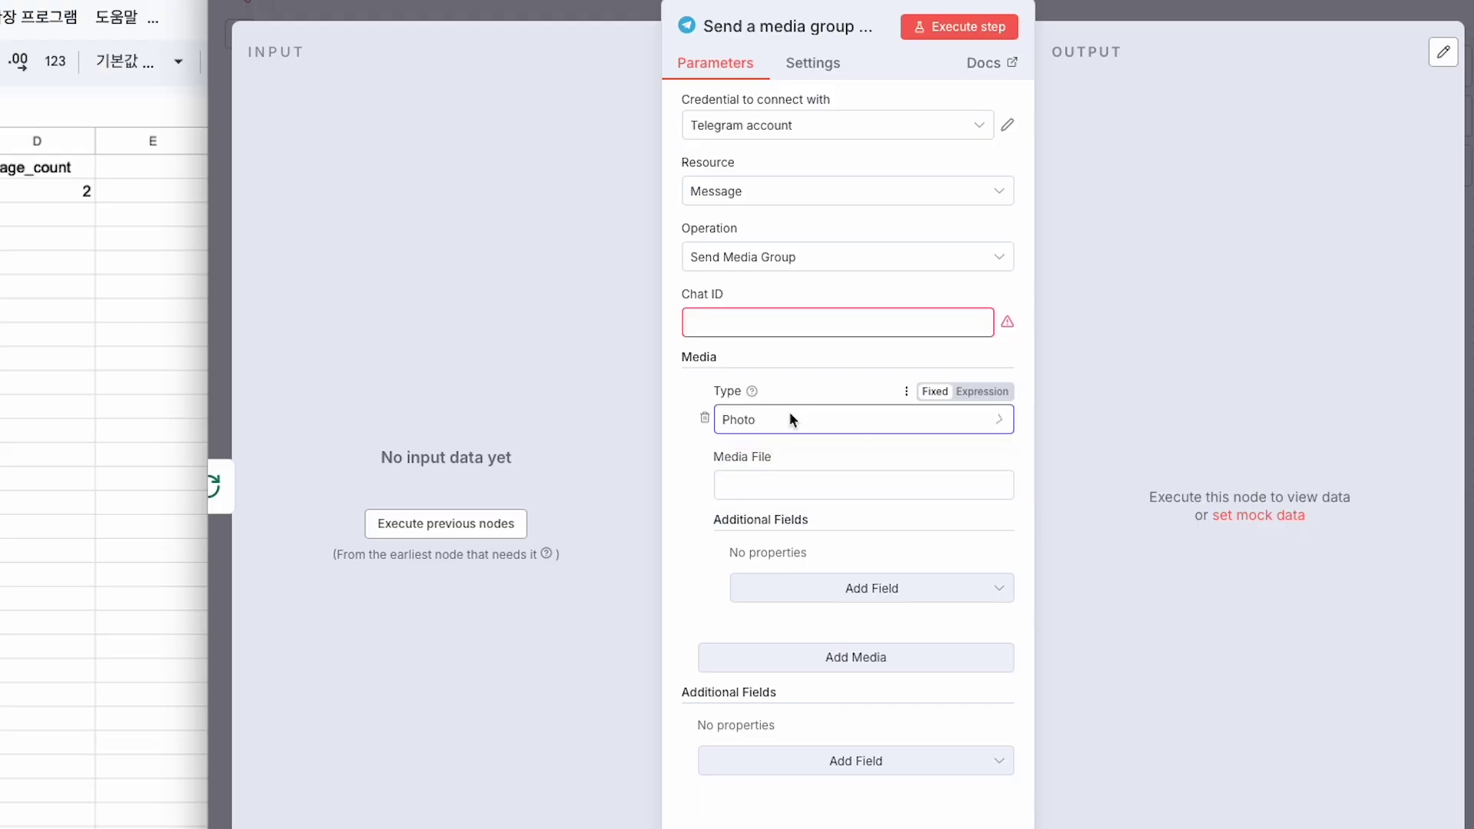
left_click(767, 491)
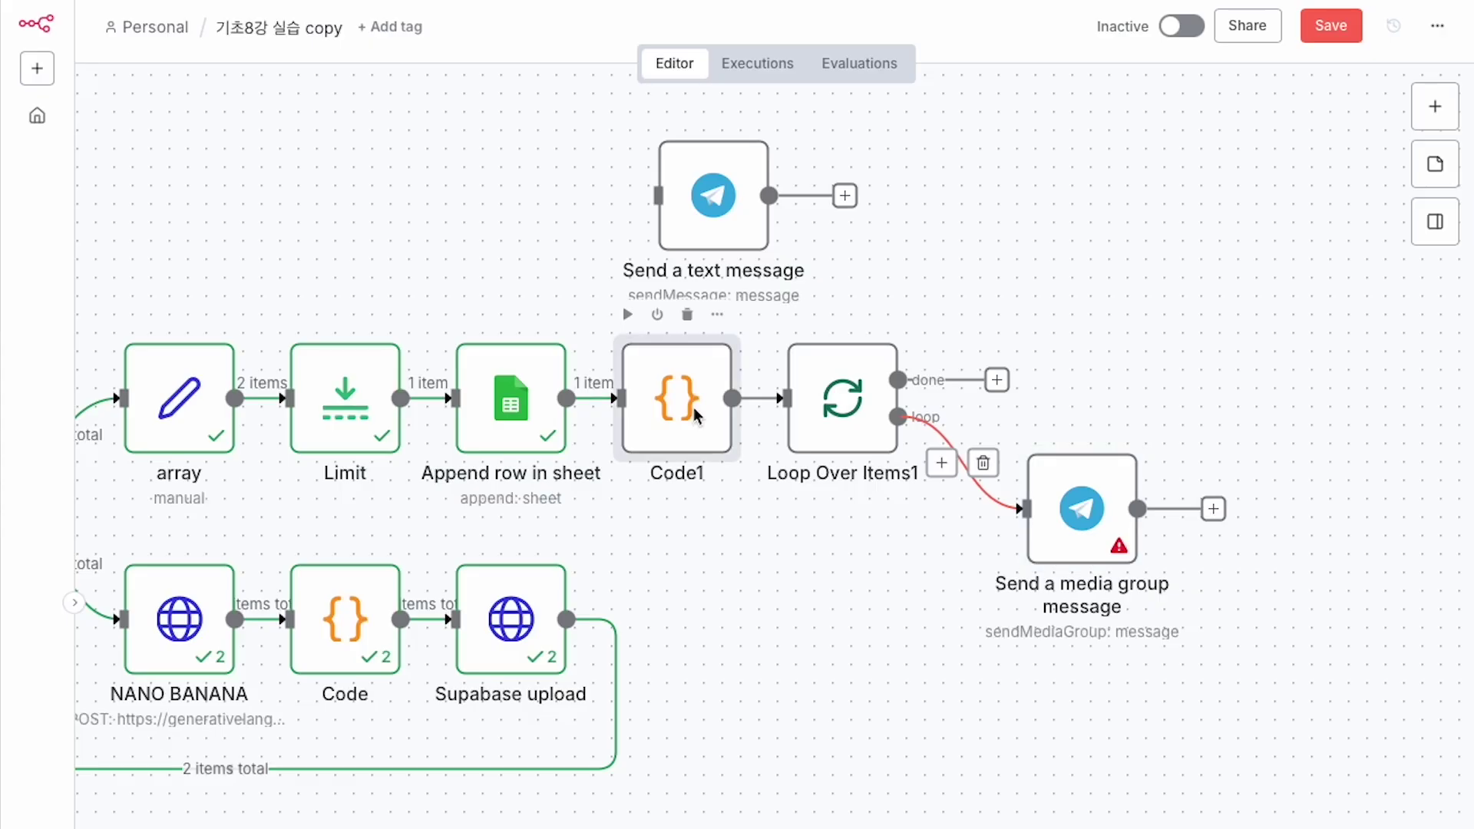
- Set the media group message's Media File to {{ $json.image_url }}, using the field name from Code1's script, and fill in the Chat ID
double_click(652, 426)
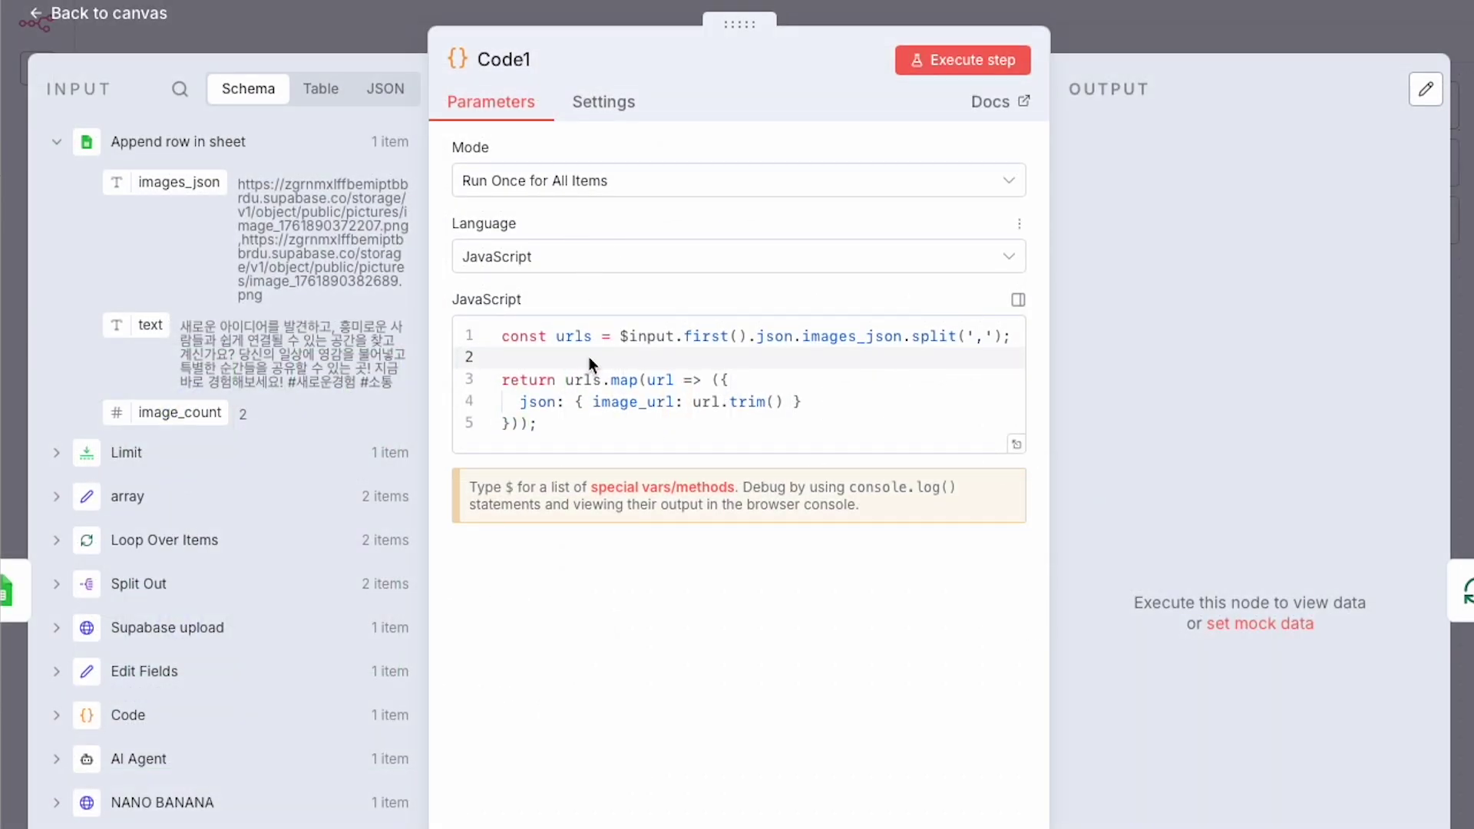
left_click(661, 420)
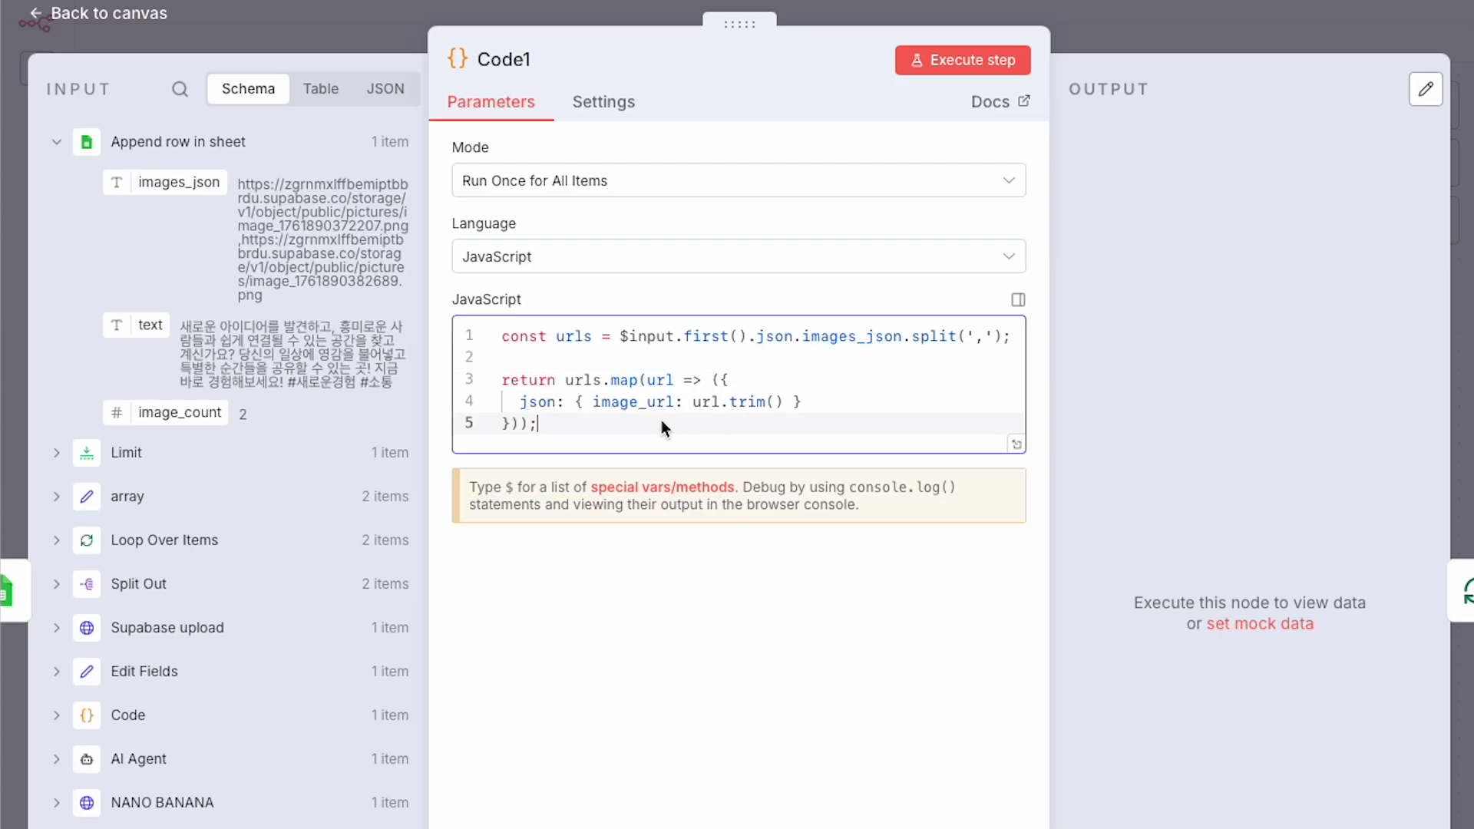
left_click(611, 404)
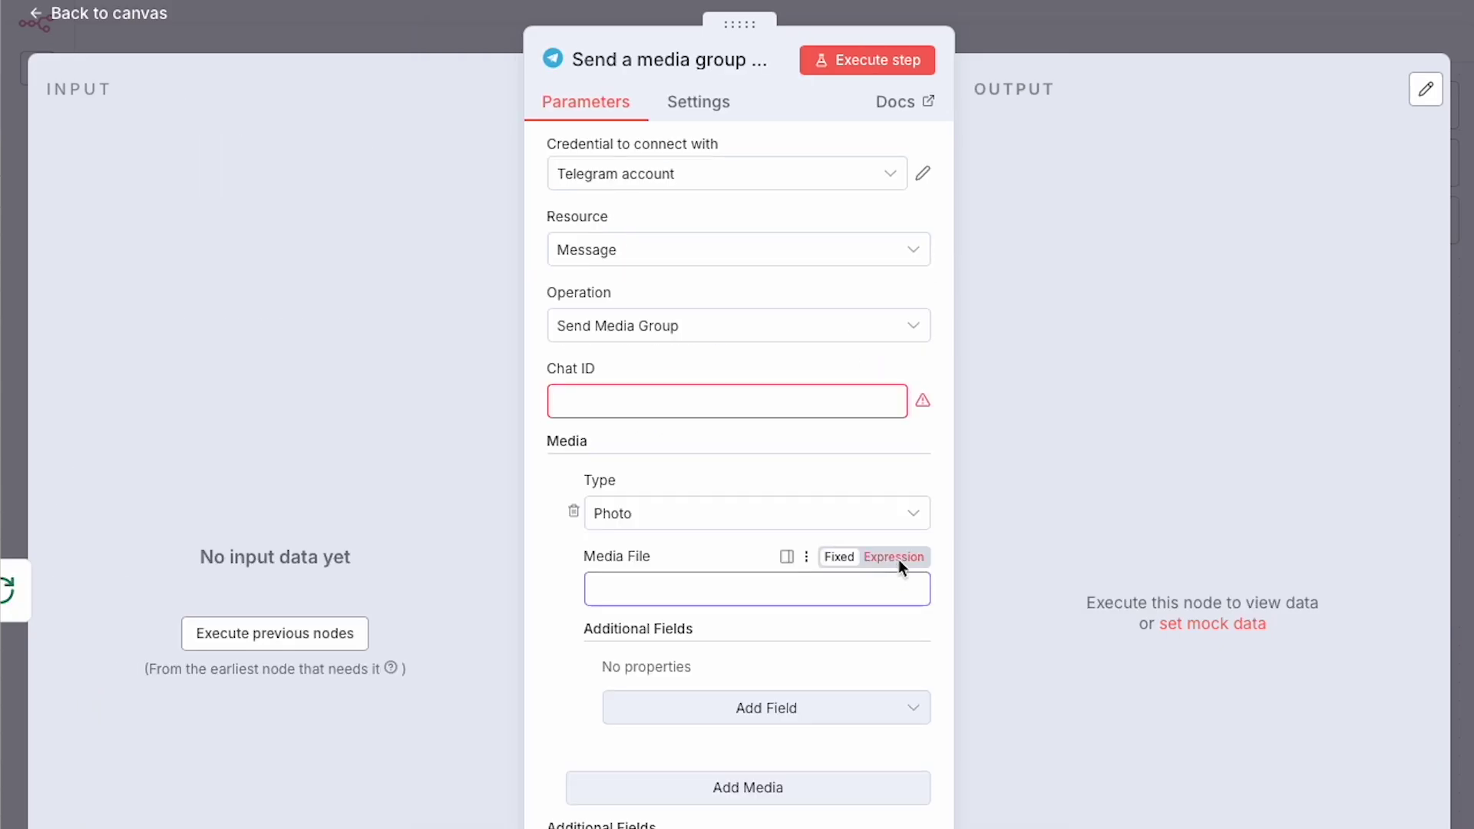
left_click(784, 591)
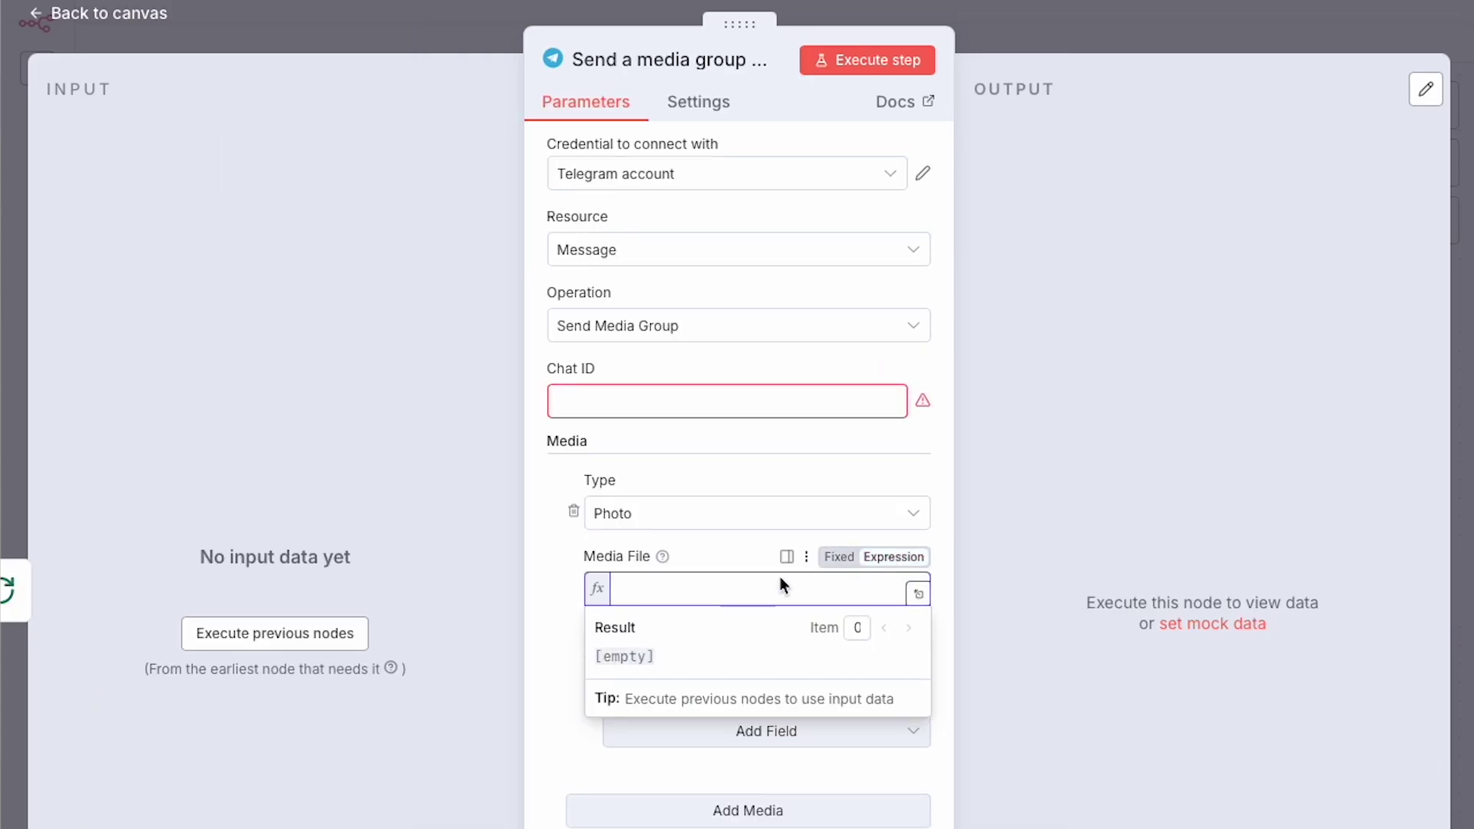
type("{{ $json.")
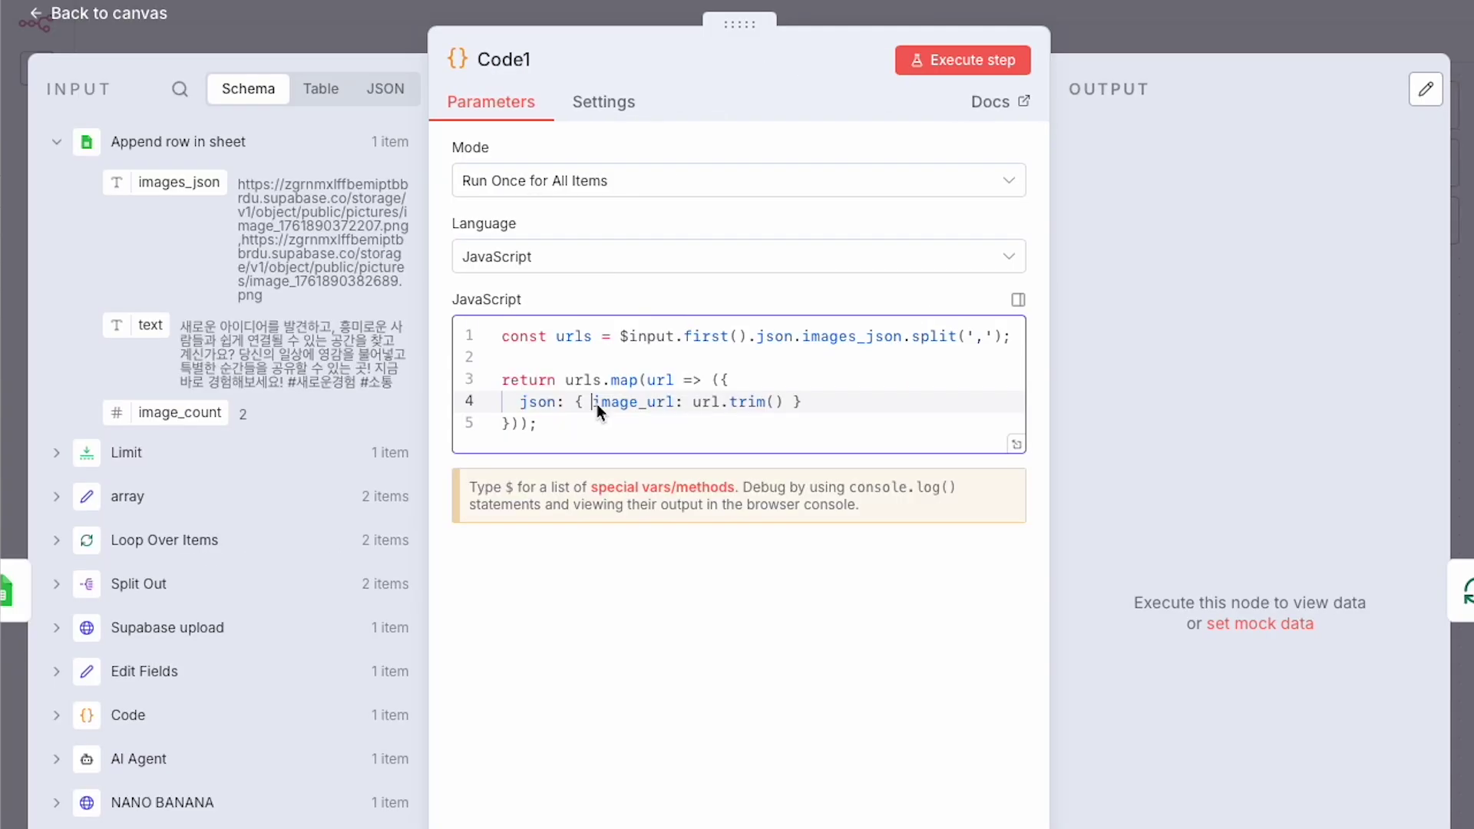
type("image_url")
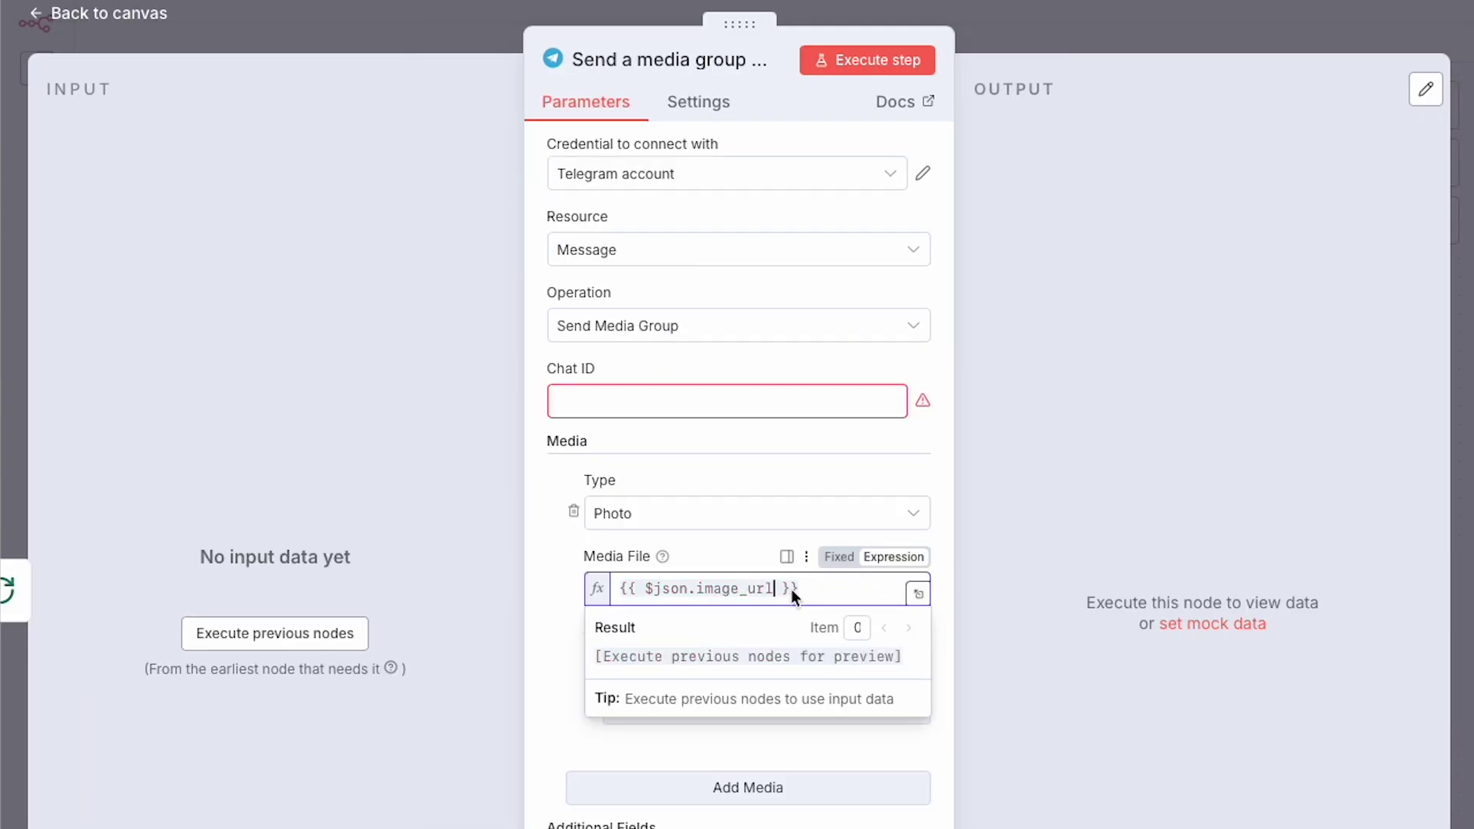
left_click(594, 413)
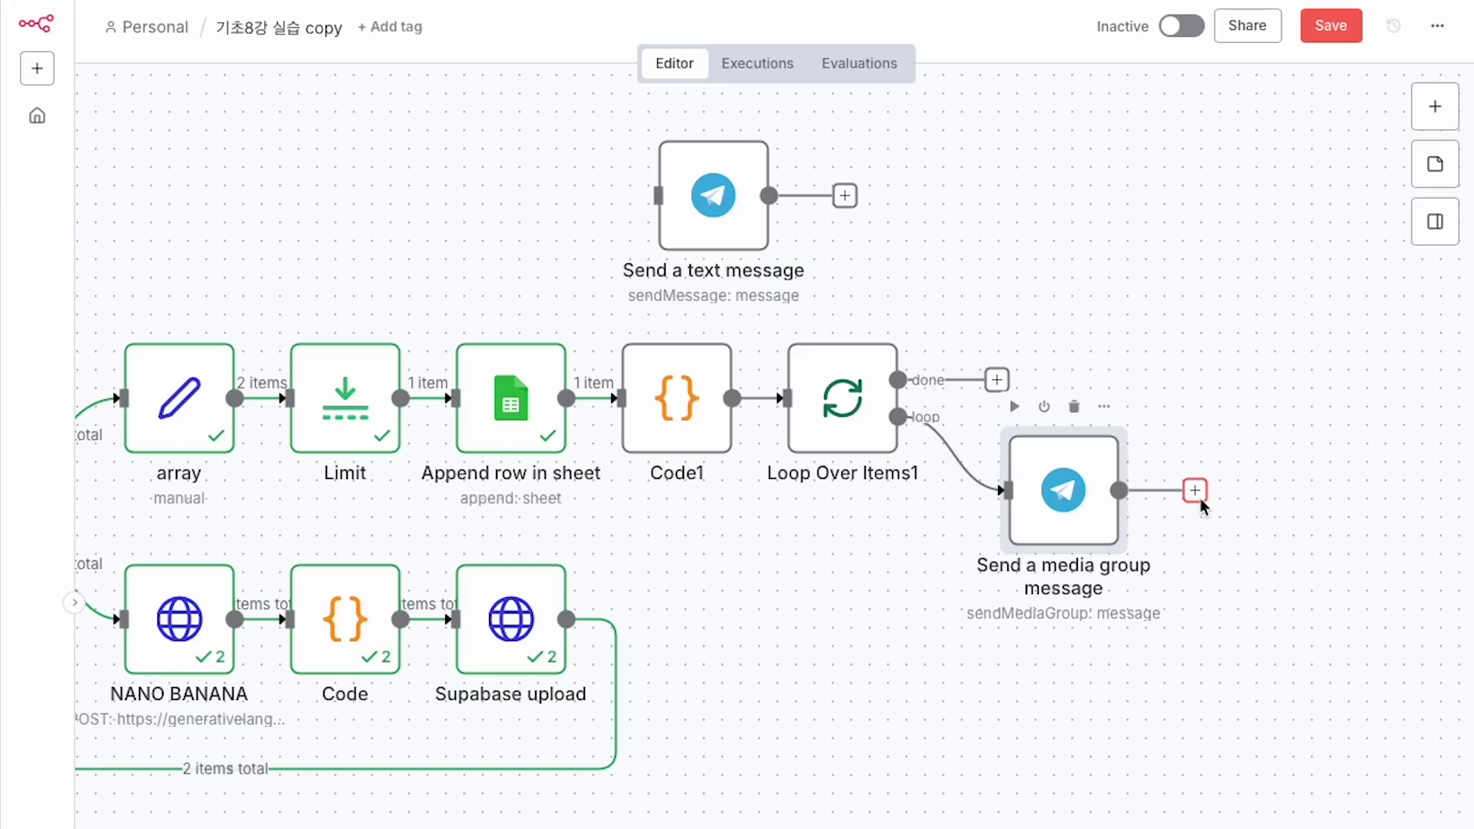
- Loop the media group message back into Loop Over Items1 and add a Limit node keeping the first 1 item on the done output
left_click_drag(1199, 500, 798, 417)
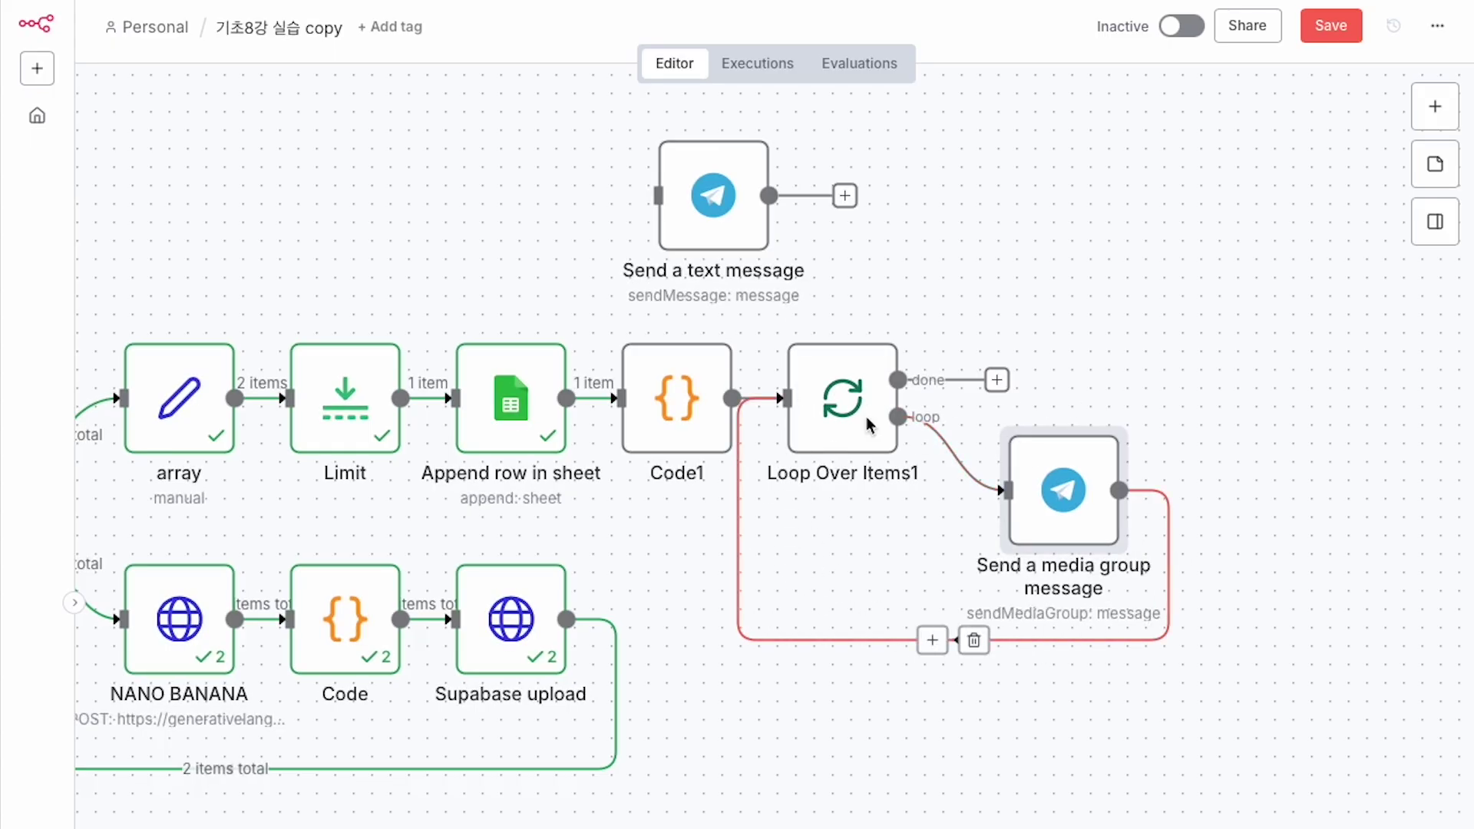
left_click(996, 379)
type("li")
left_click(1170, 270)
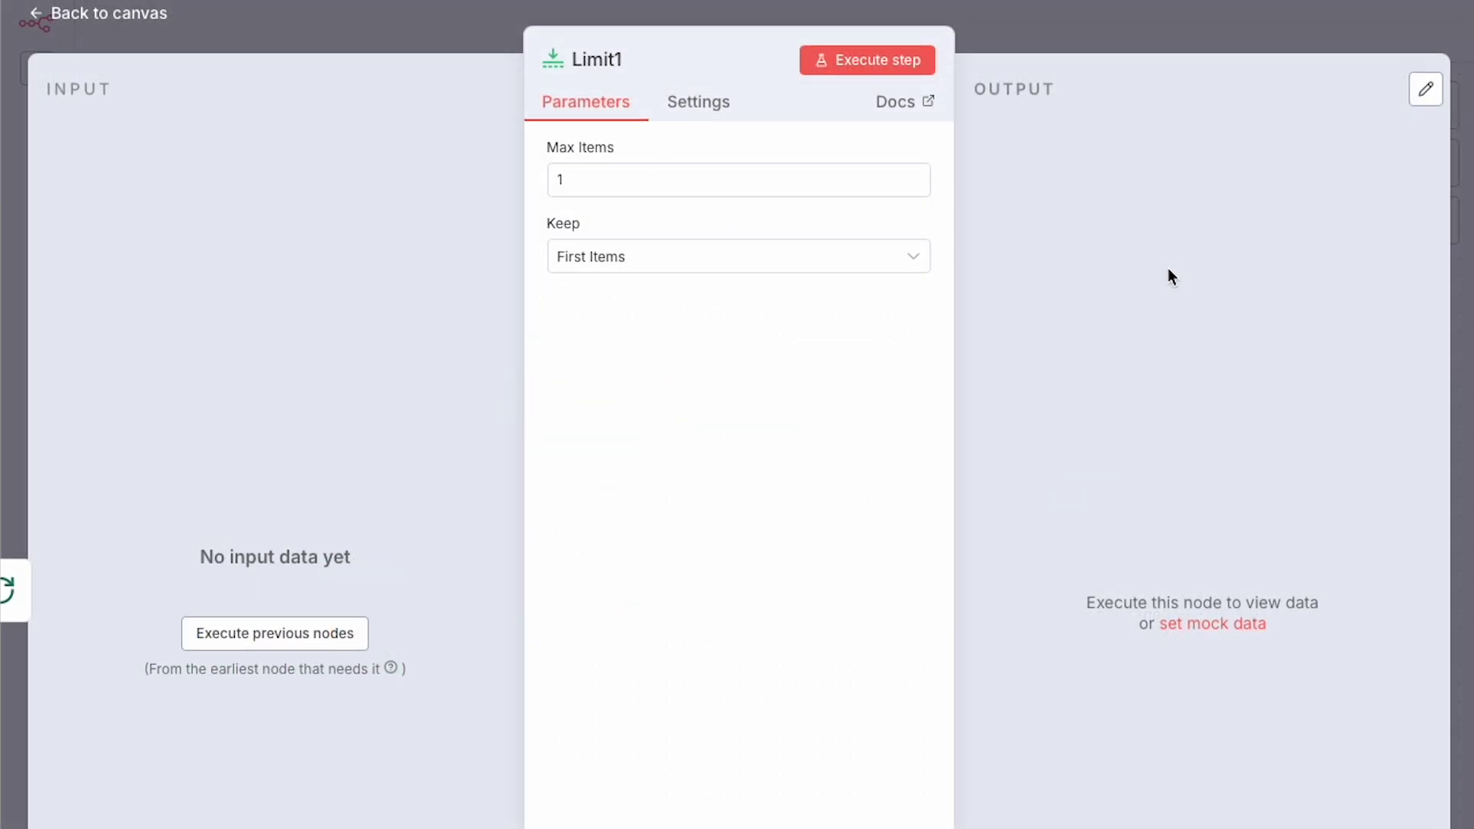
left_click(1184, 28)
- Place Send a text message after Limit1, connect the two, and clear the message node's Text expression
left_click_drag(758, 218, 1328, 313)
double_click(1249, 290)
left_click_drag(738, 477, 524, 466)
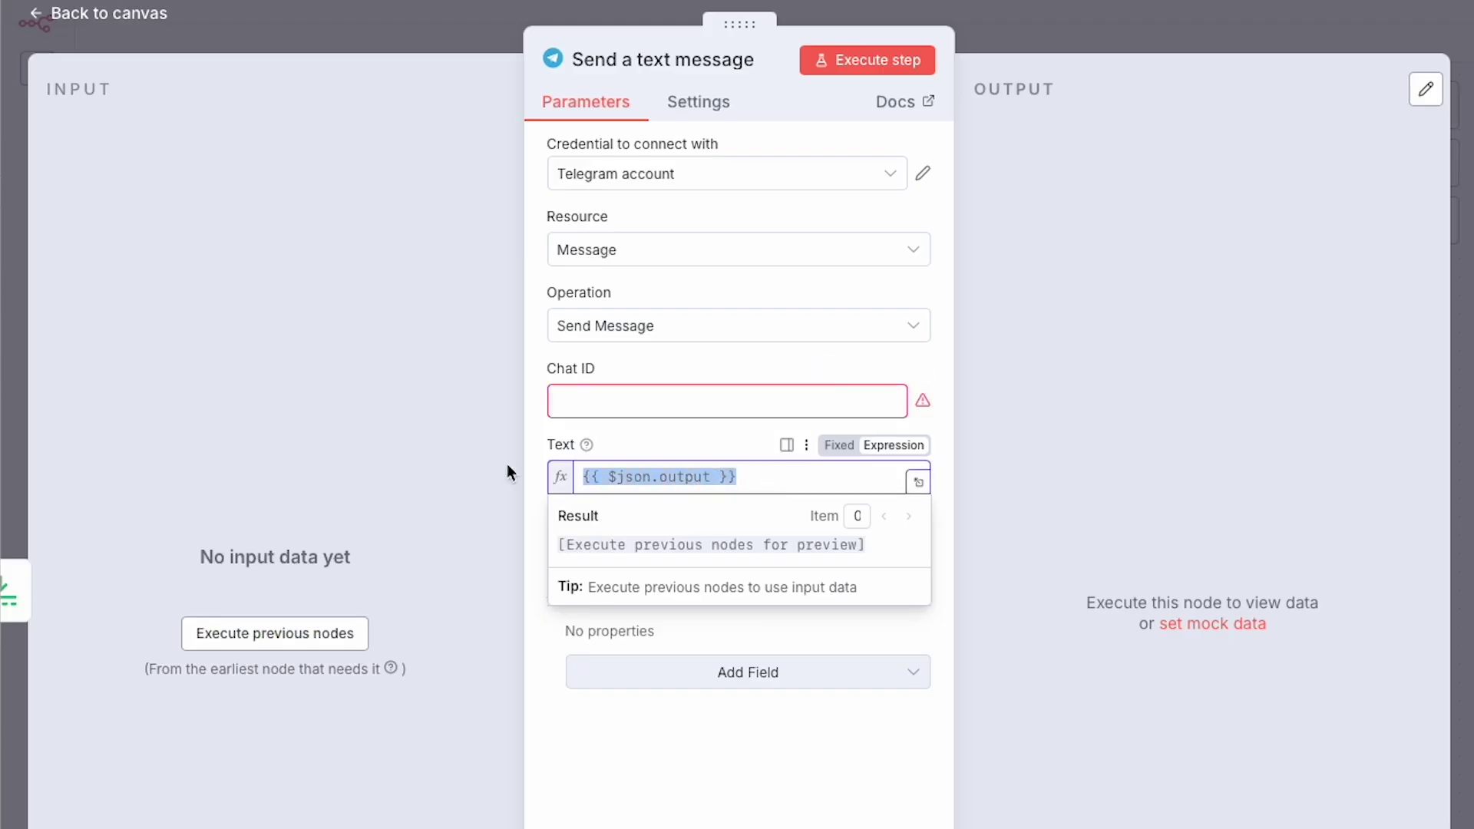
key("BackSpace")
key("Escape")
- Copy the text expression {{ $('Edit Fields').item.json.output.TEXT }} from Append row in sheet into the Text of Send a text message
double_click(641, 385)
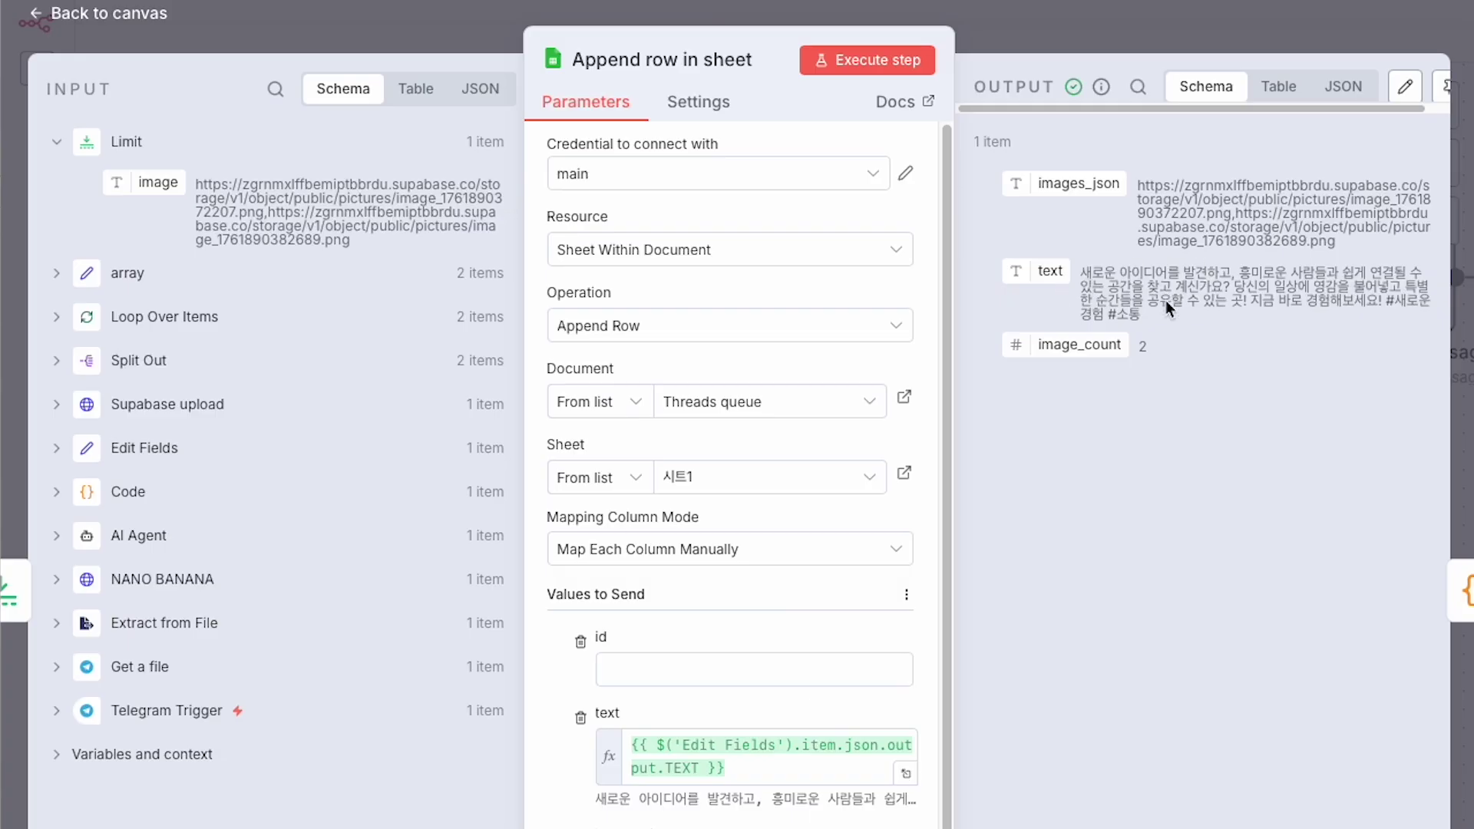
left_click_drag(844, 768, 868, 615)
key("ctrl+c")
key("Escape")
double_click(841, 538)
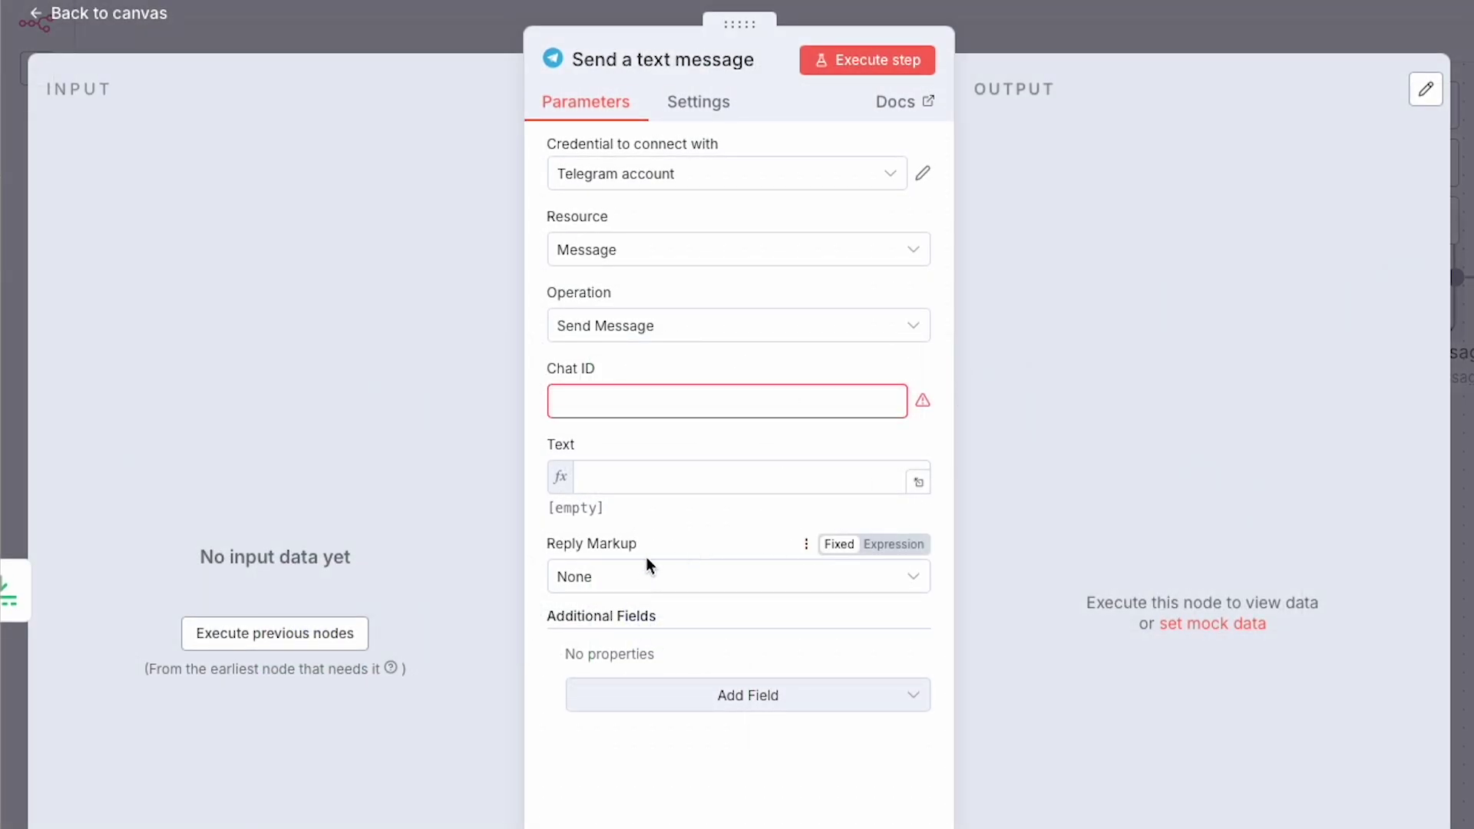
left_click(643, 468)
key("ctrl+v")
key("Escape")
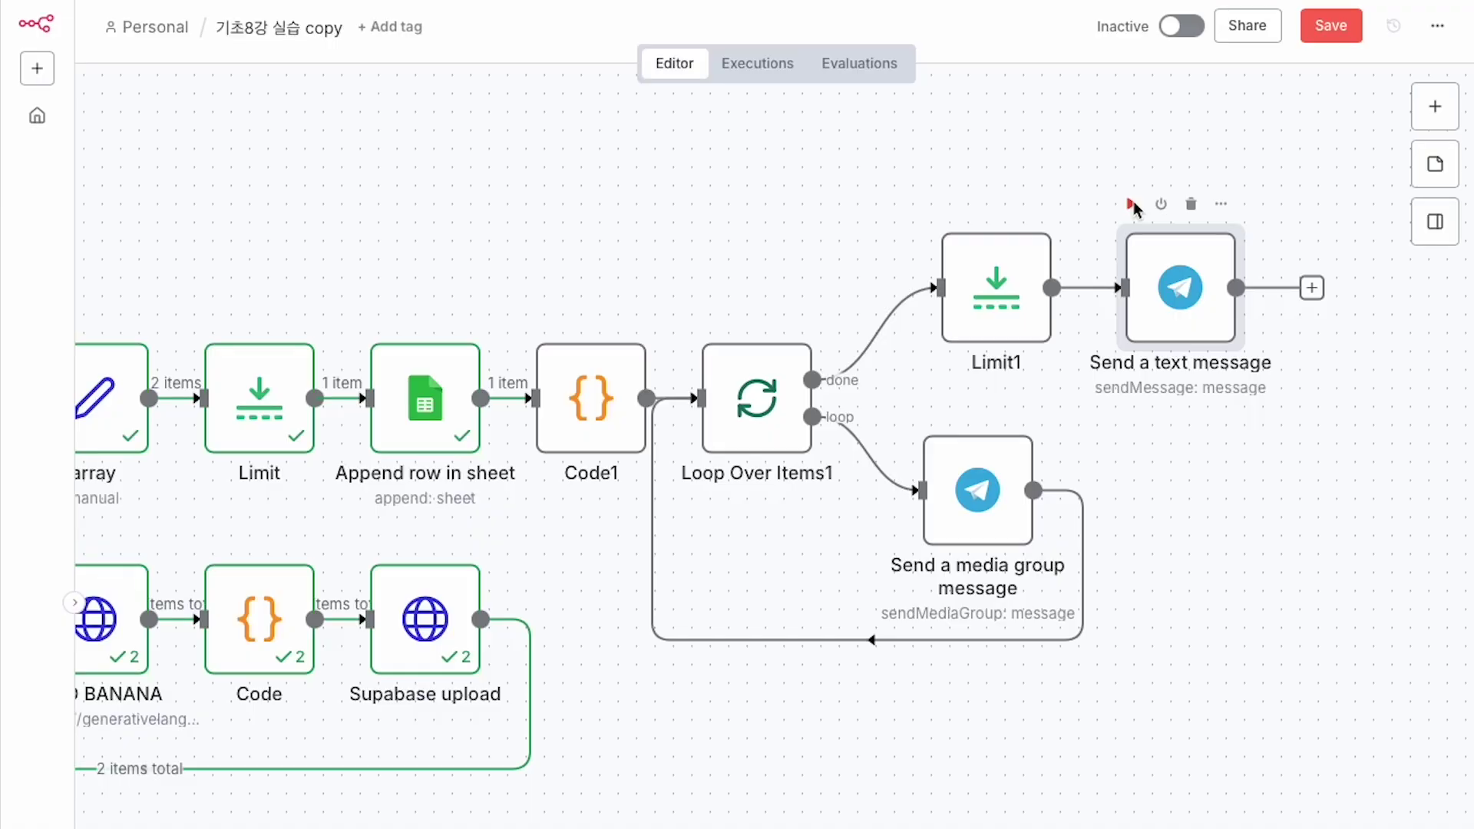
- Run Send a text message, and send the Telegram bot the wall lamp photo captioned "이 조명을 아이방 안에서 아름답게 빛나는 이미지로 홍보물 만들어봐"
left_click(1132, 205)
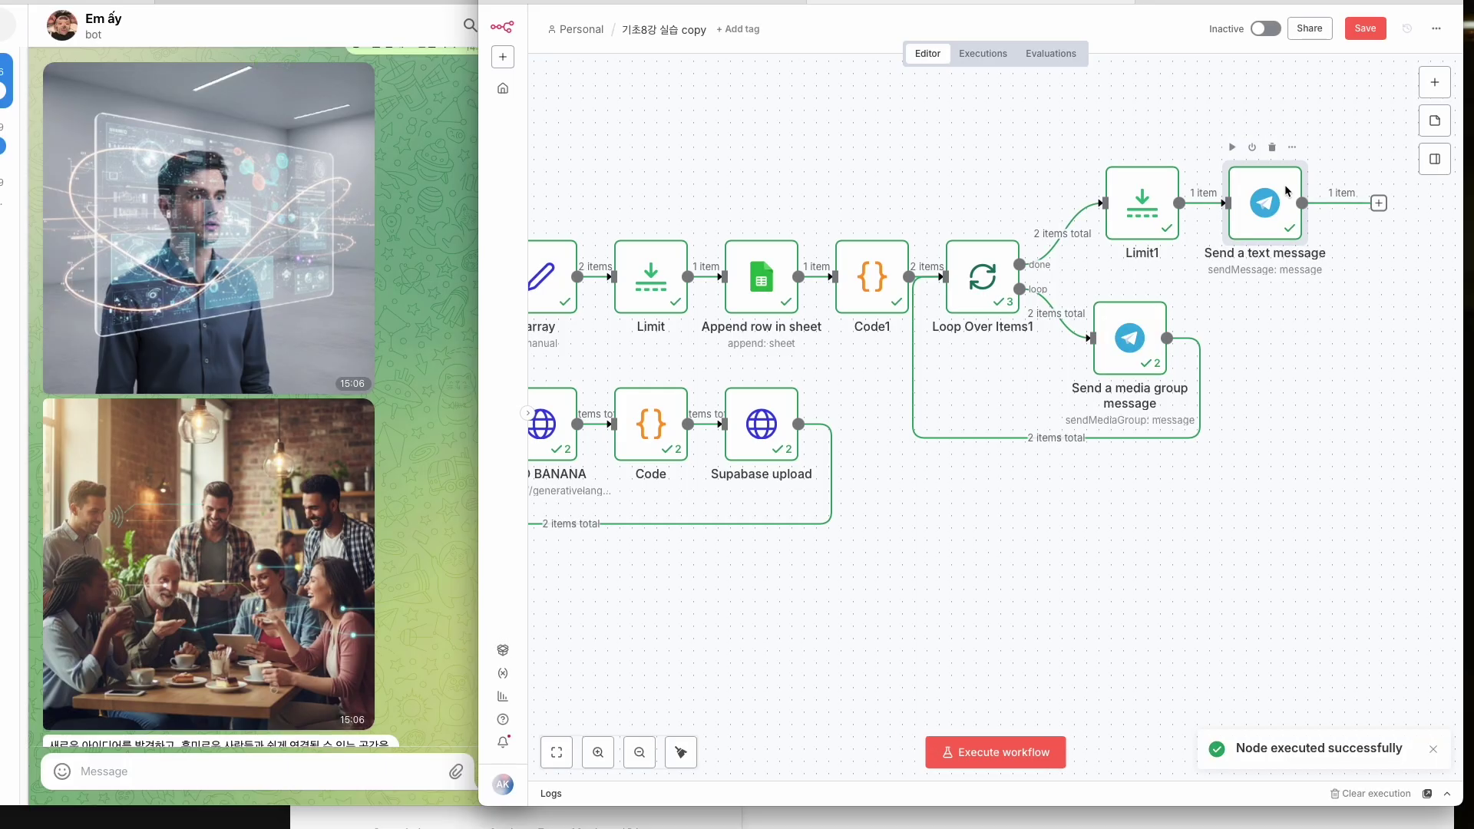
left_click(203, 207)
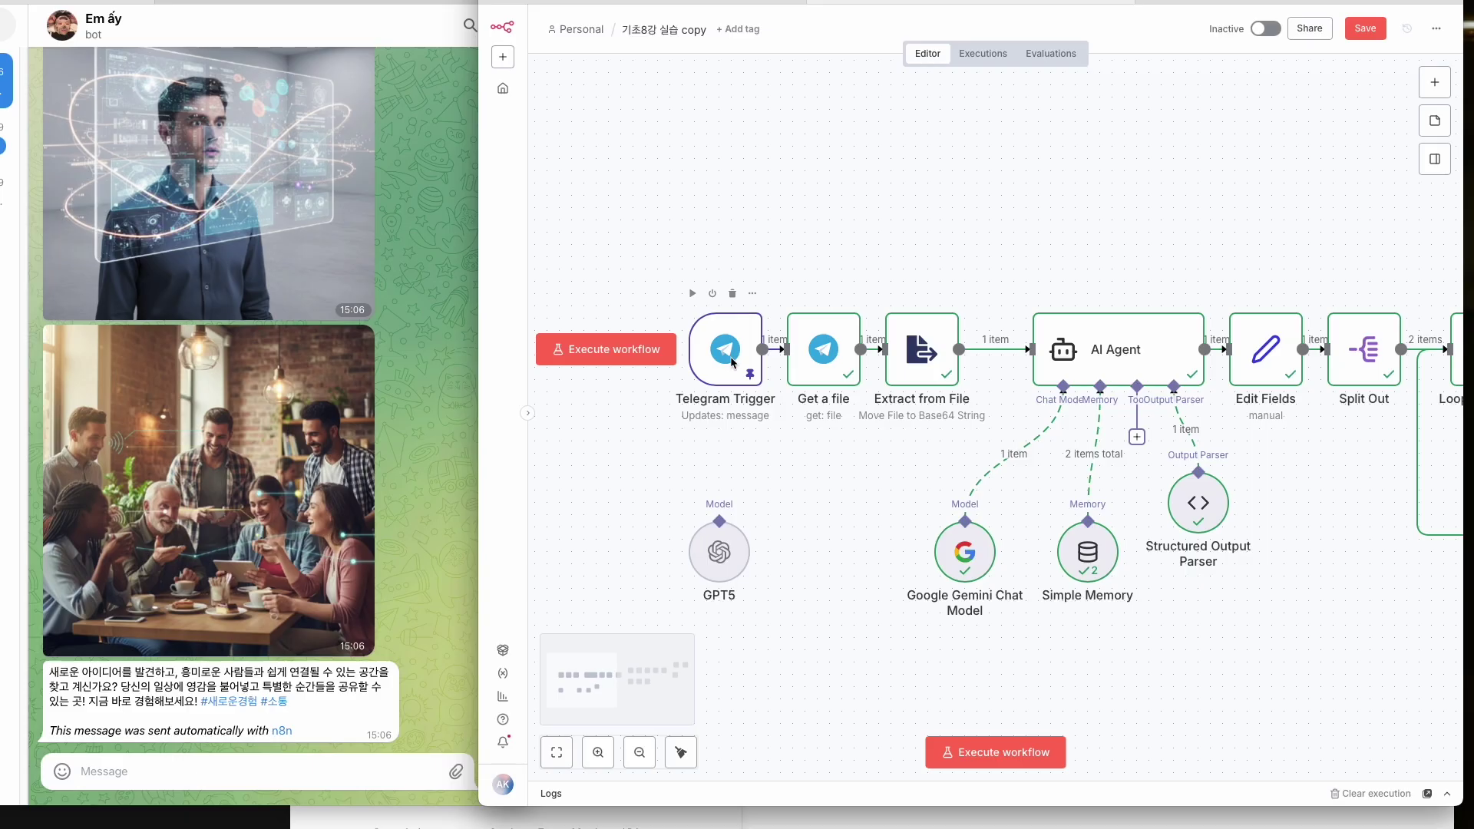
right_click(679, 370)
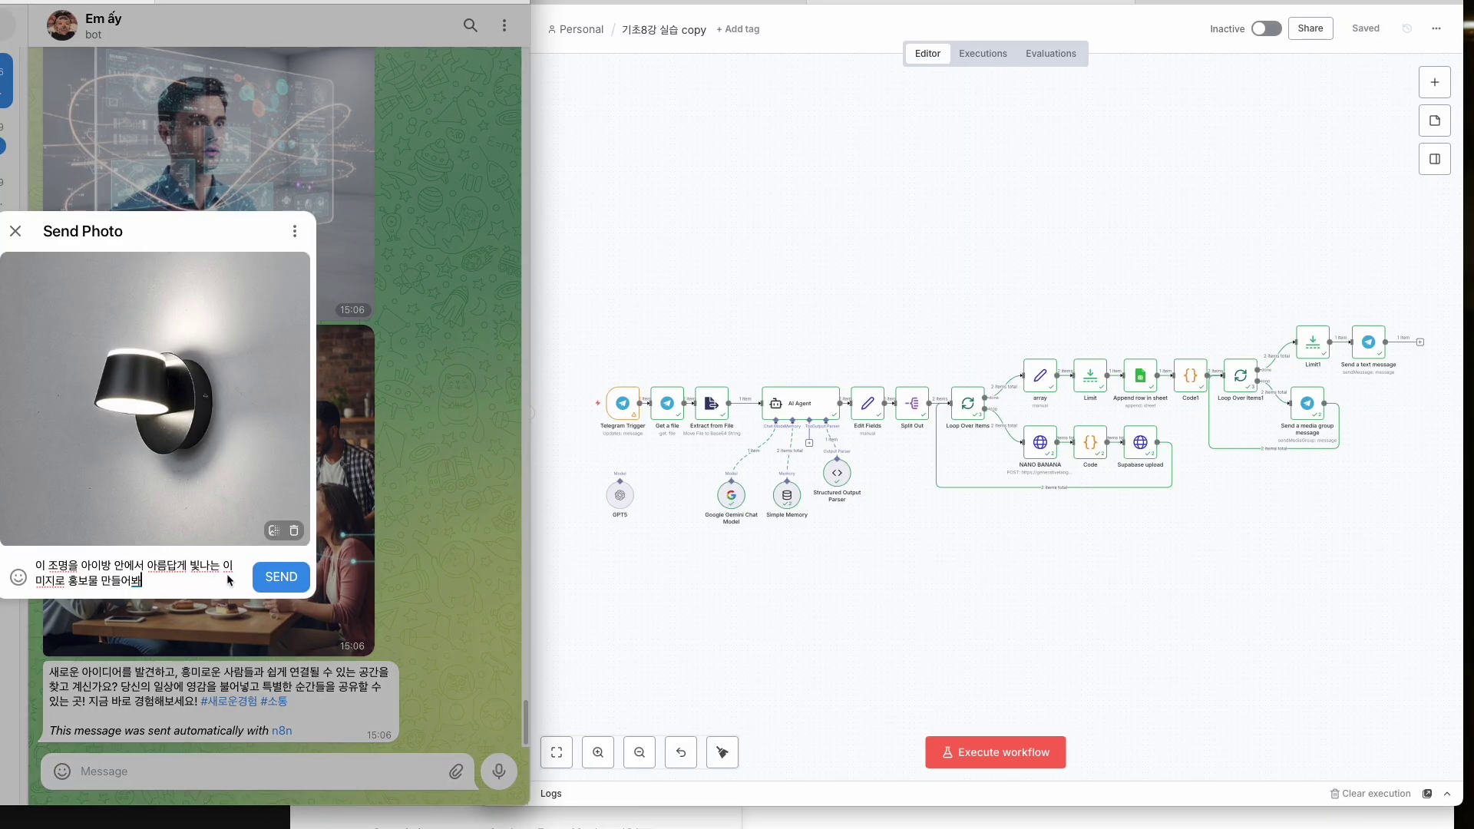
left_click(281, 576)
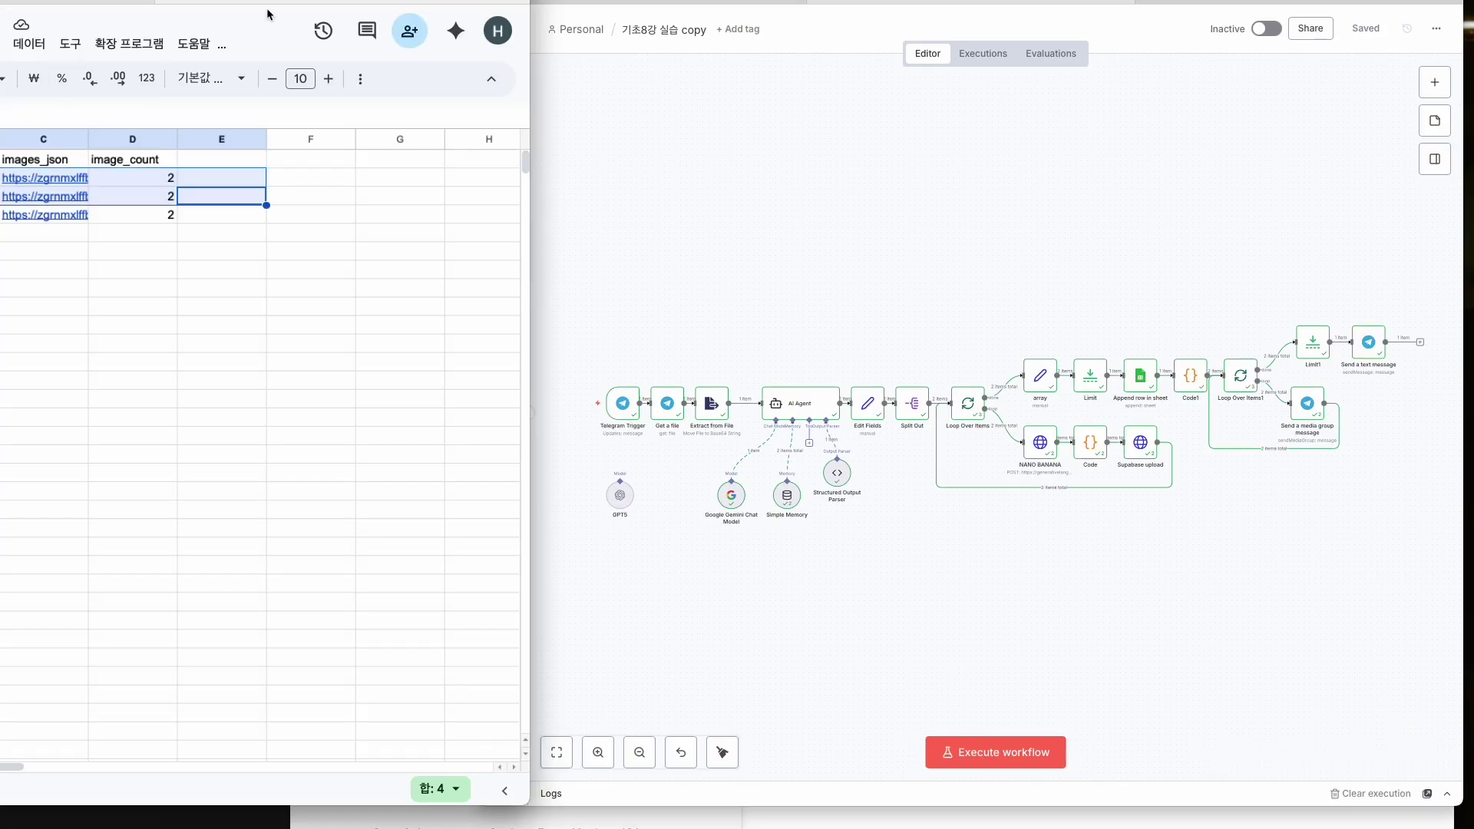
- Remove the ✨ emoji from the generated text in cell B2 of the Threads queue sheet, and return to n8n
left_click_drag(267, 13, 442, 27)
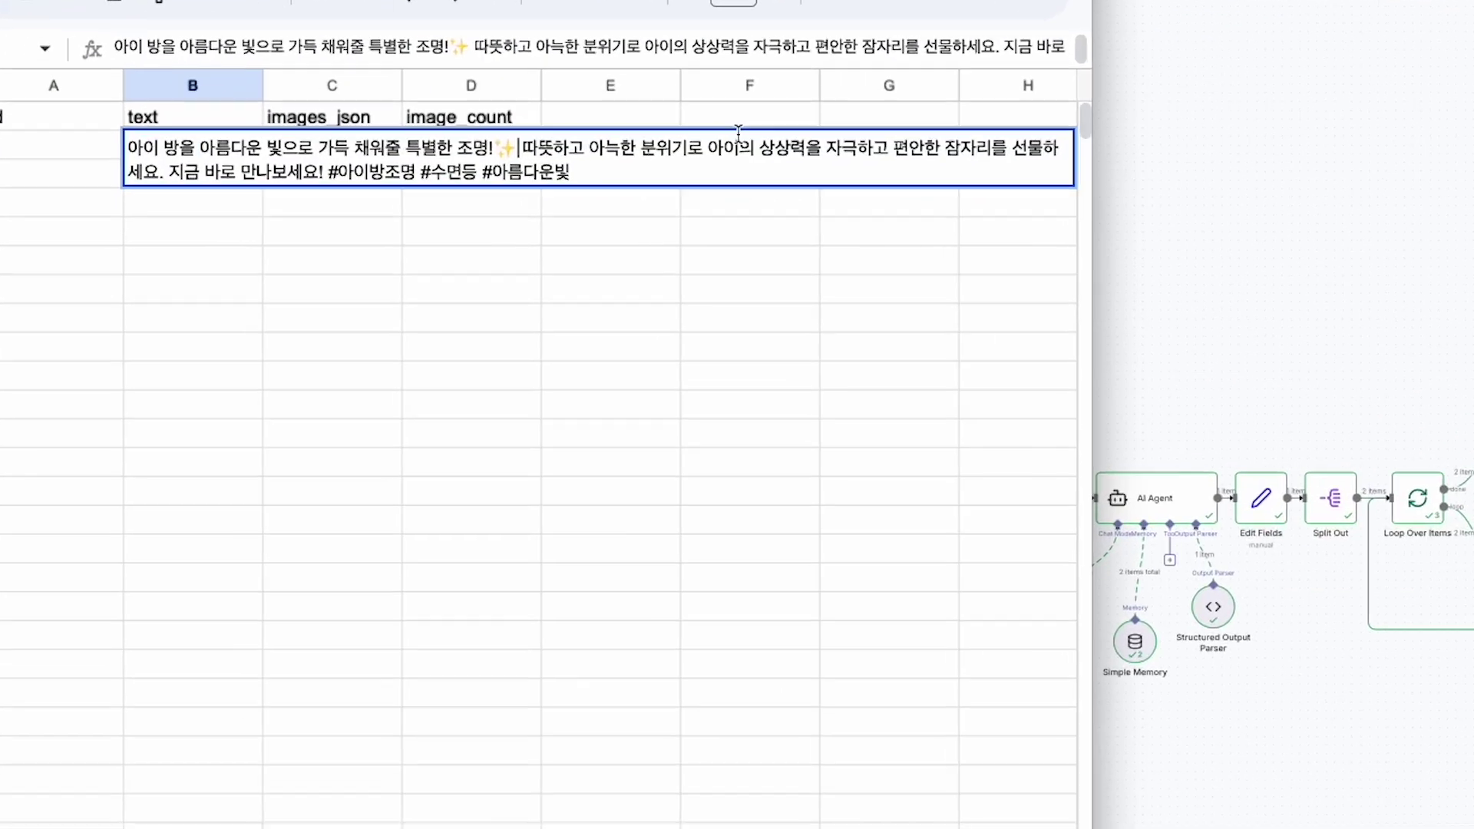
key("BackSpace")
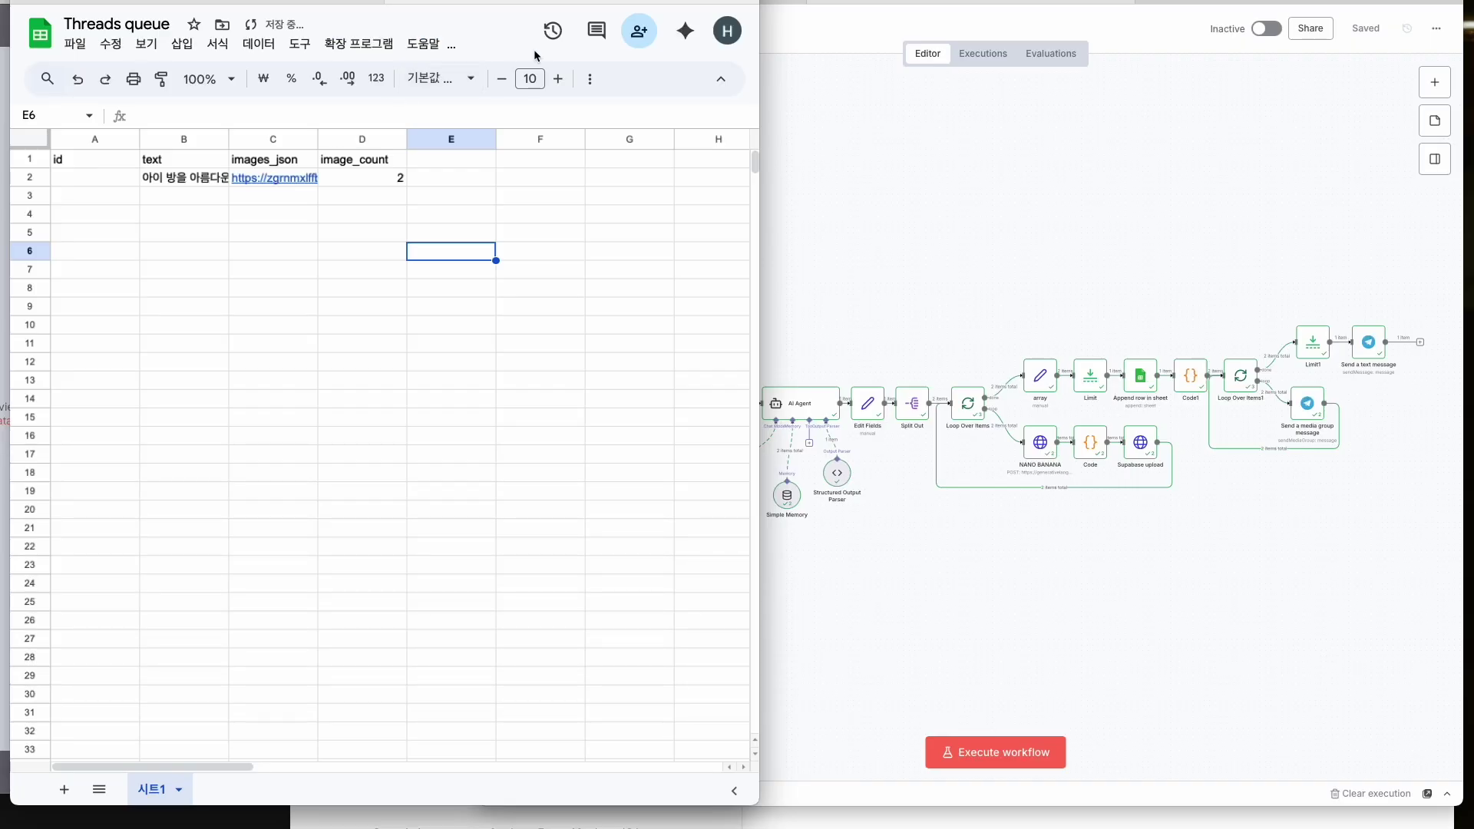
left_click(918, 204)
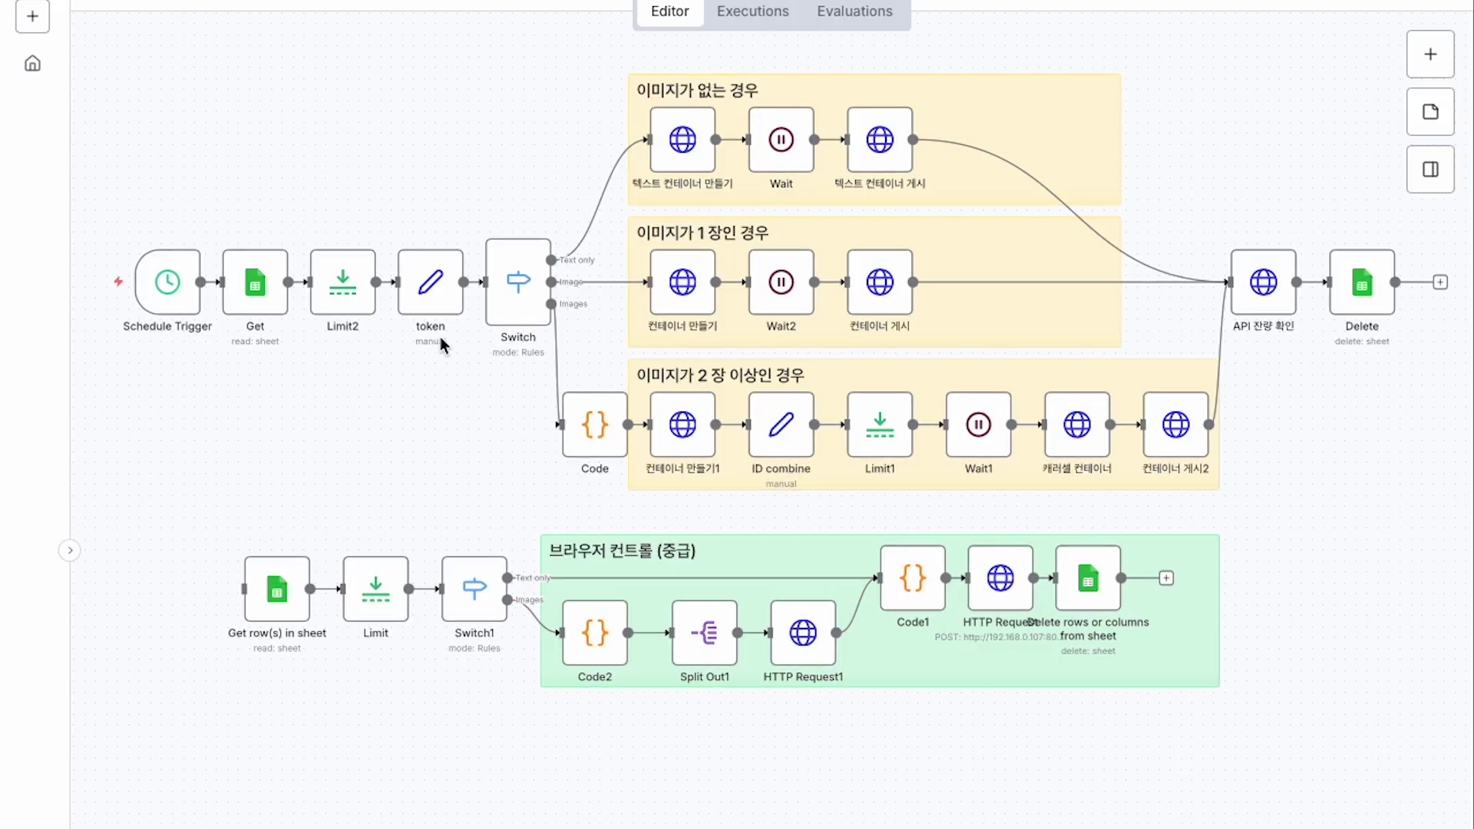
- Examine the image_count conditions and output names of the routing rules in the threads schedule workflow's Switch node
double_click(518, 282)
scroll(698, 558, "down", 3)
left_click(411, 169)
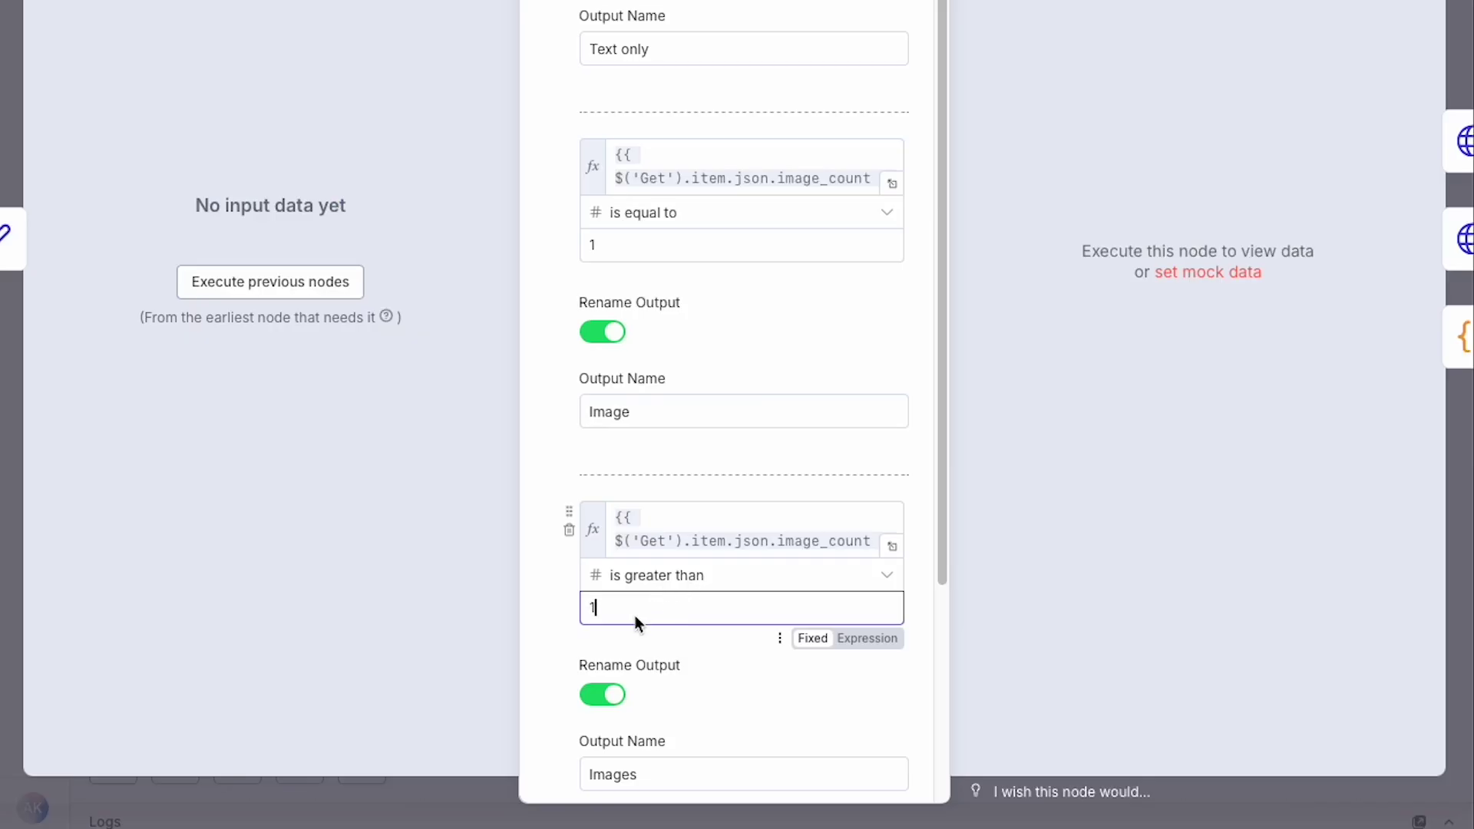
left_click_drag(624, 614, 458, 616)
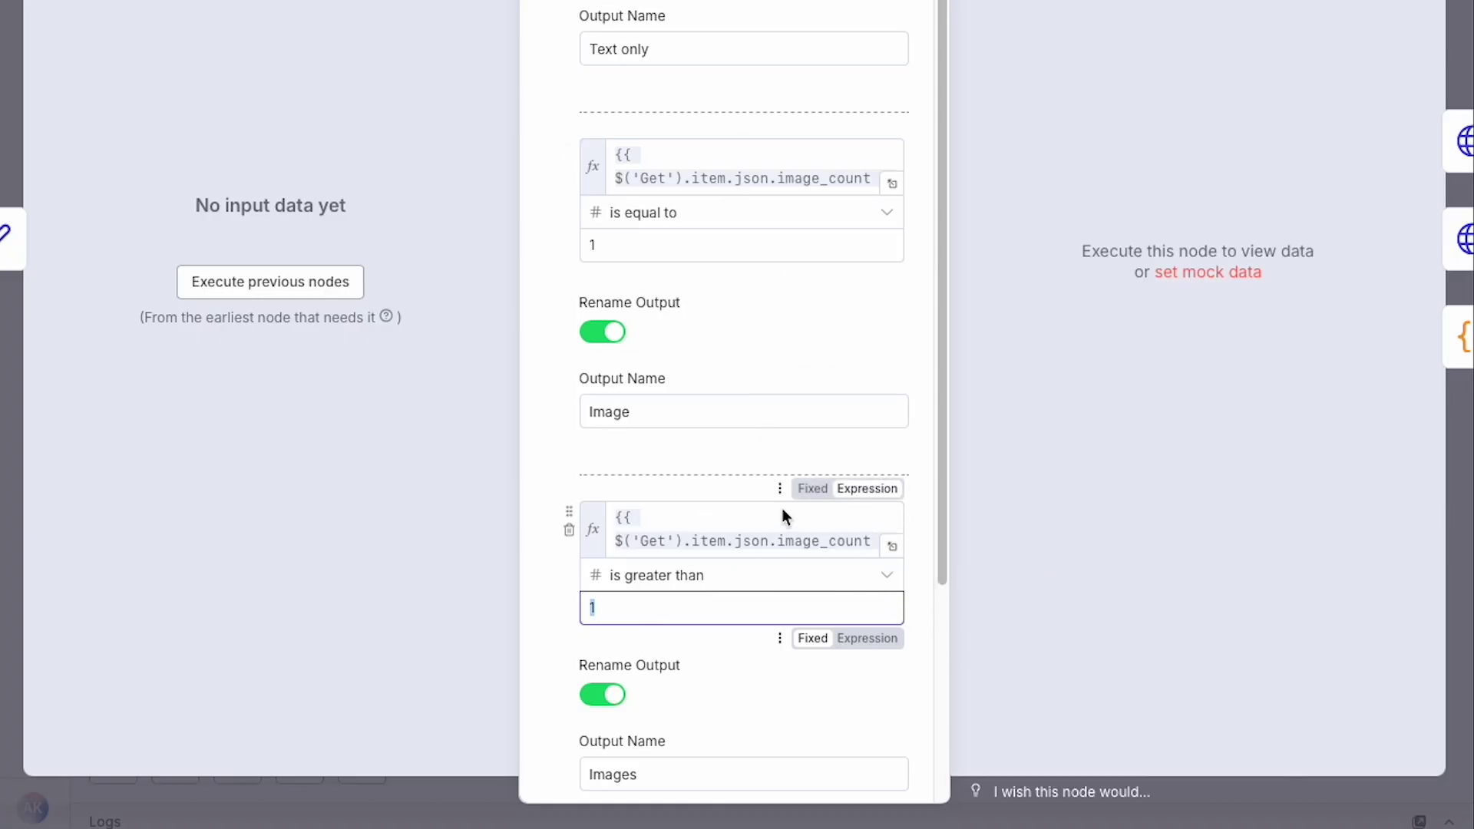
scroll(785, 509, "down", 2)
left_click(695, 610)
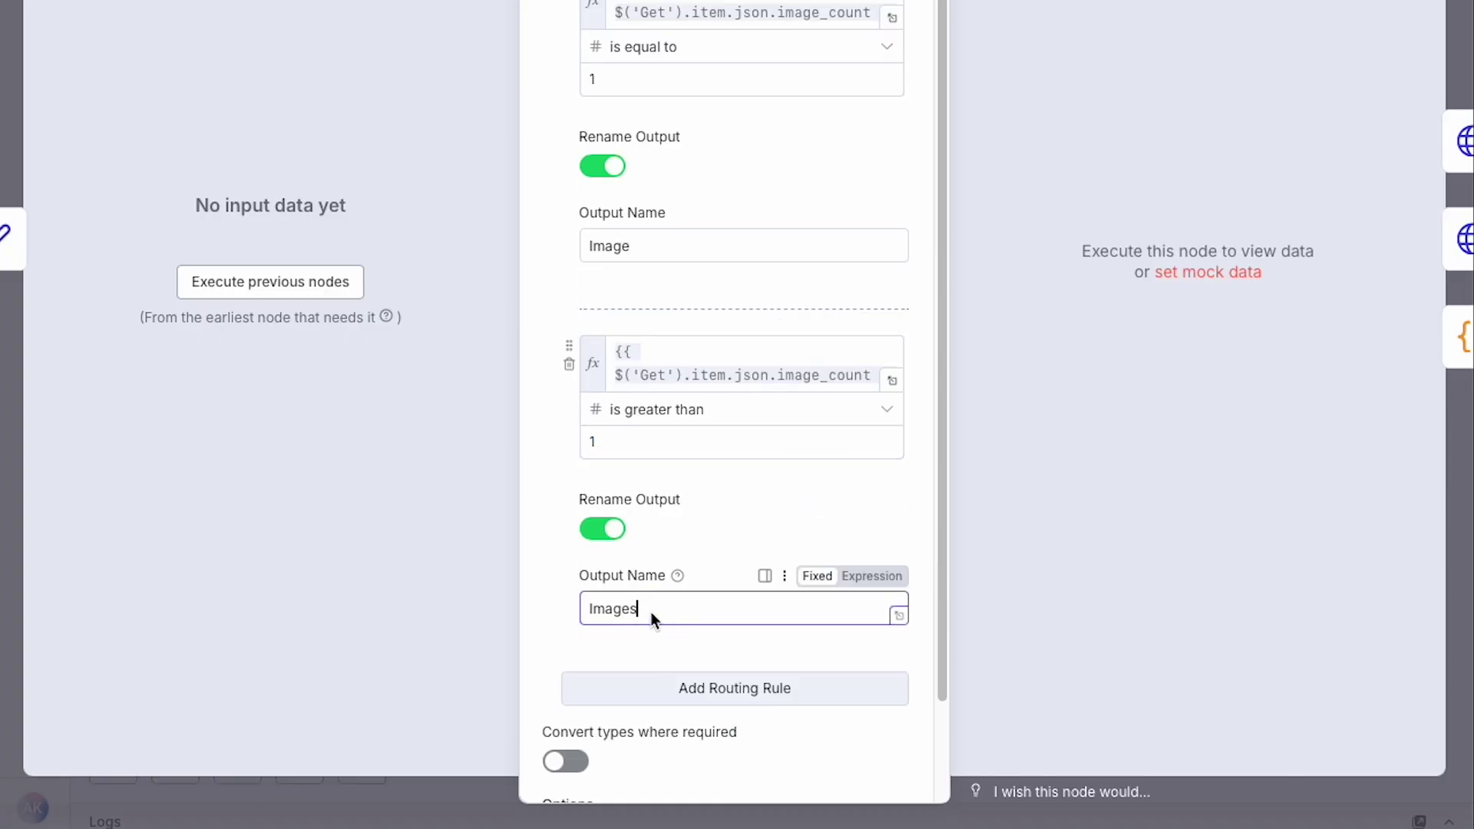
key("Escape")
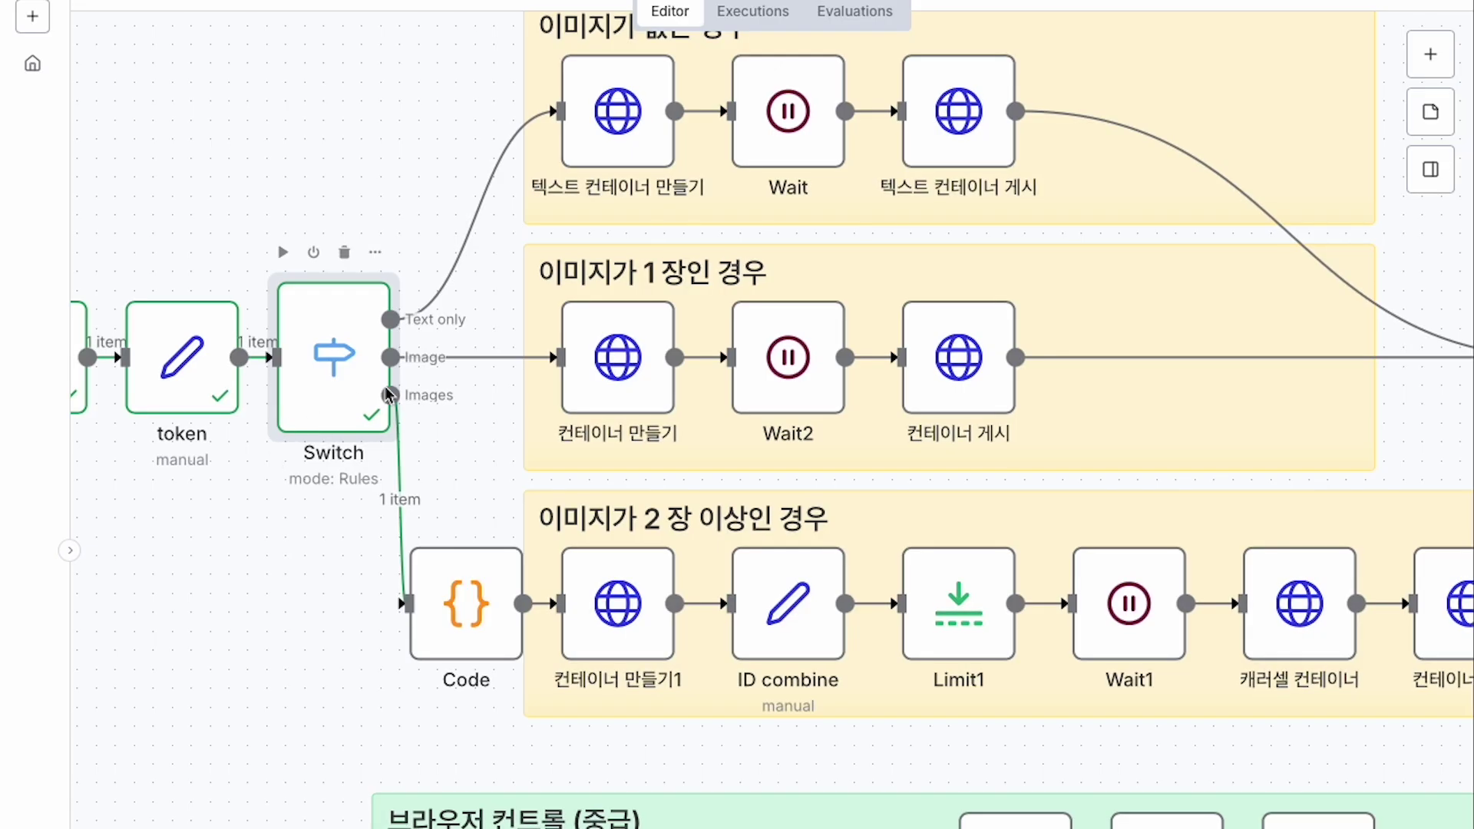
- Insert Limit2's images_json reference on line 2 of the Code node's script to compare it with line 1
left_click(415, 198)
left_click(397, 198)
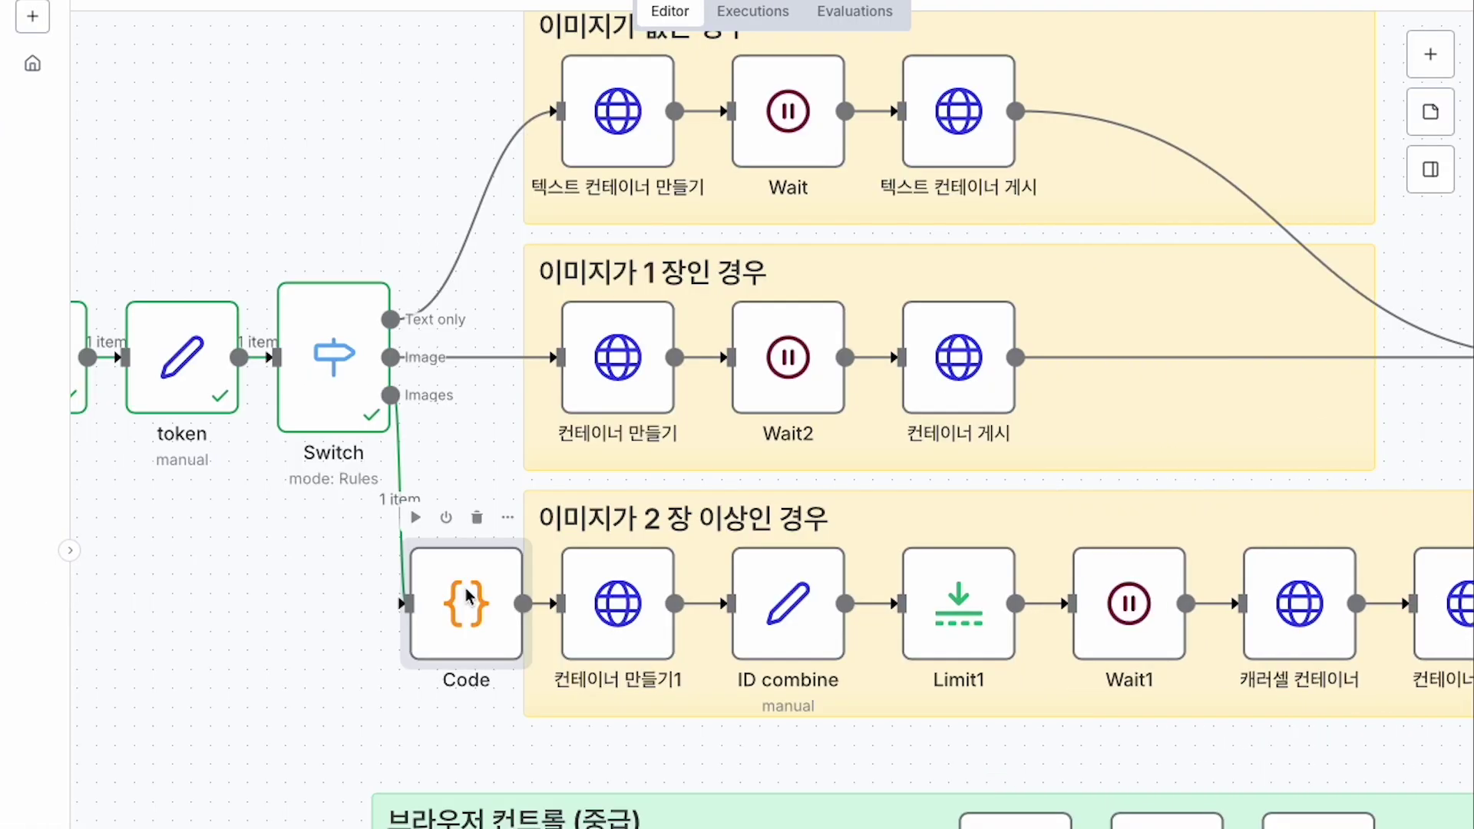
double_click(483, 607)
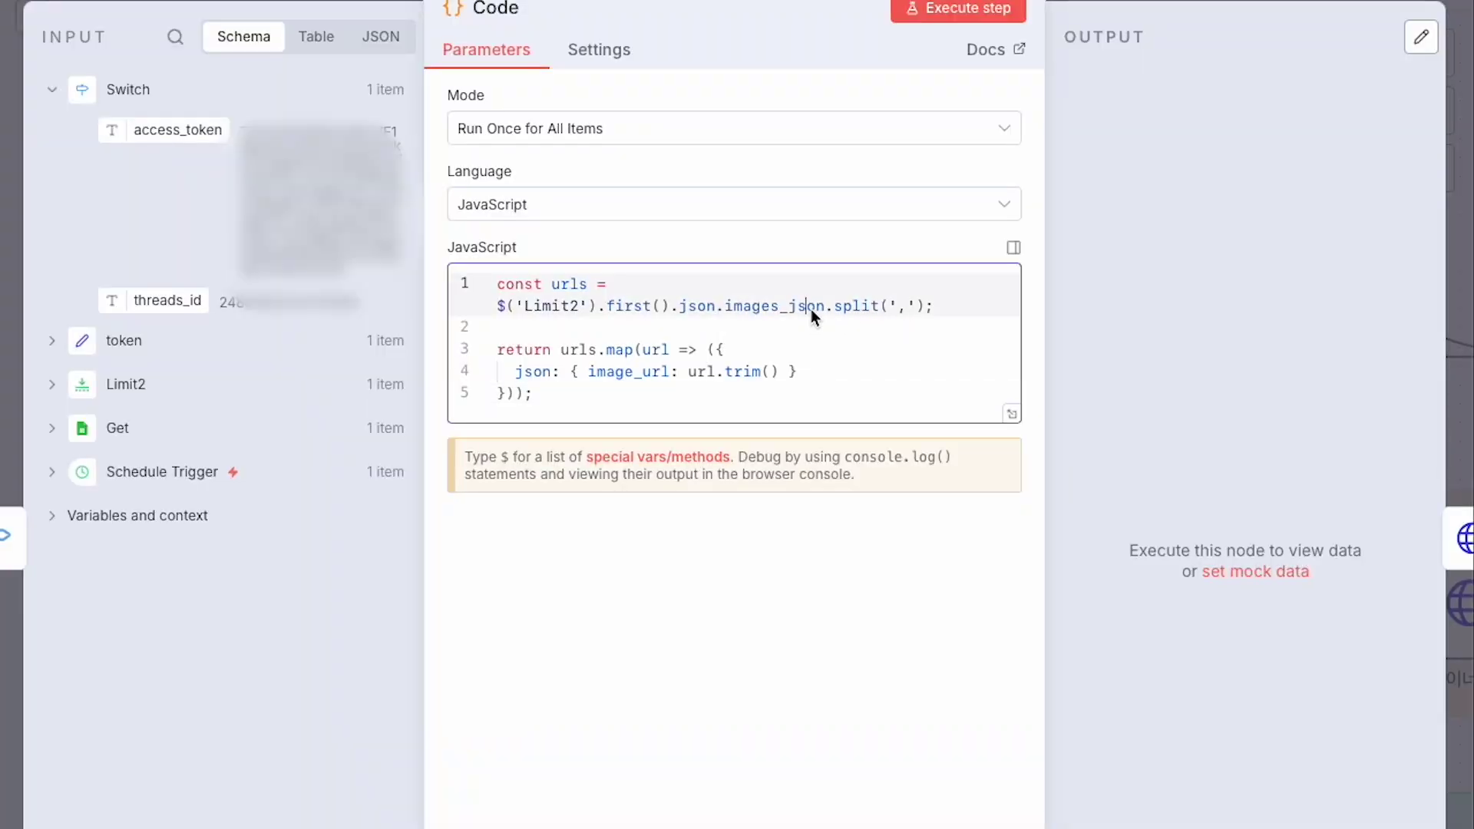
left_click(126, 383)
left_click_drag(159, 591, 540, 329)
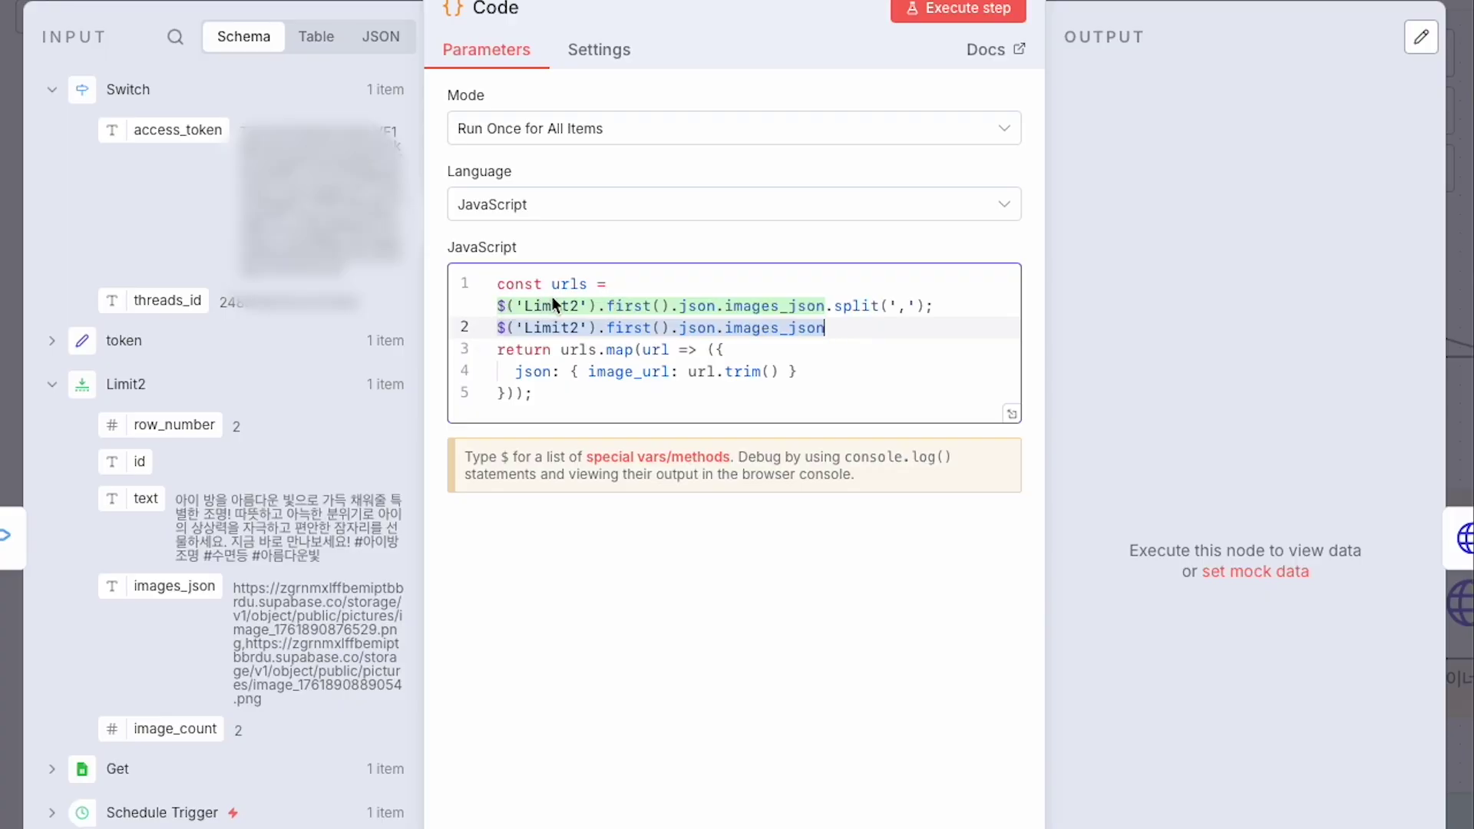
key("Escape")
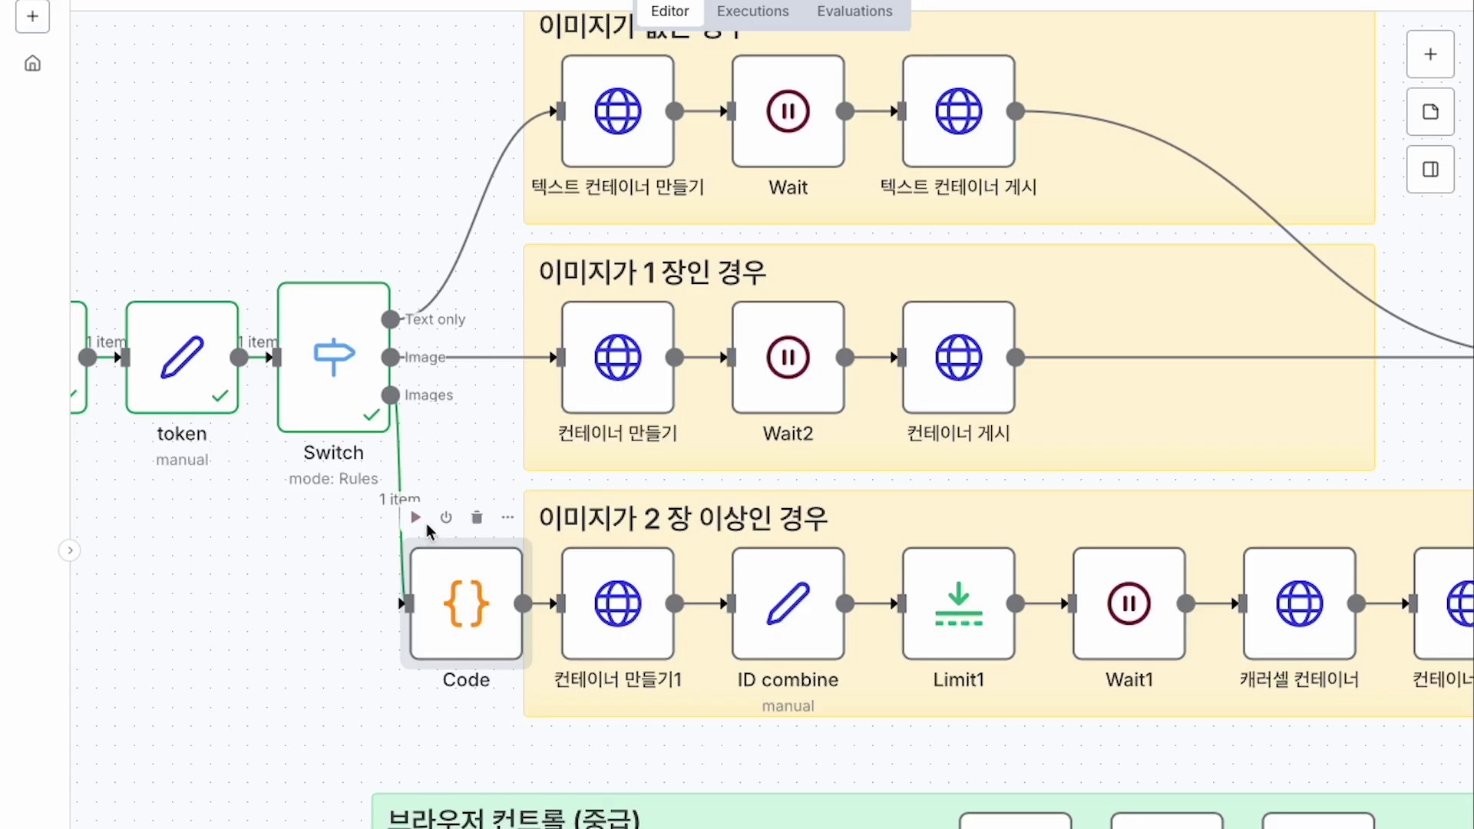
- Compare the query parameters of 컨테이너 만들기1 with those of 컨테이너 만들기, especially the is_carousel_item values
double_click(640, 612)
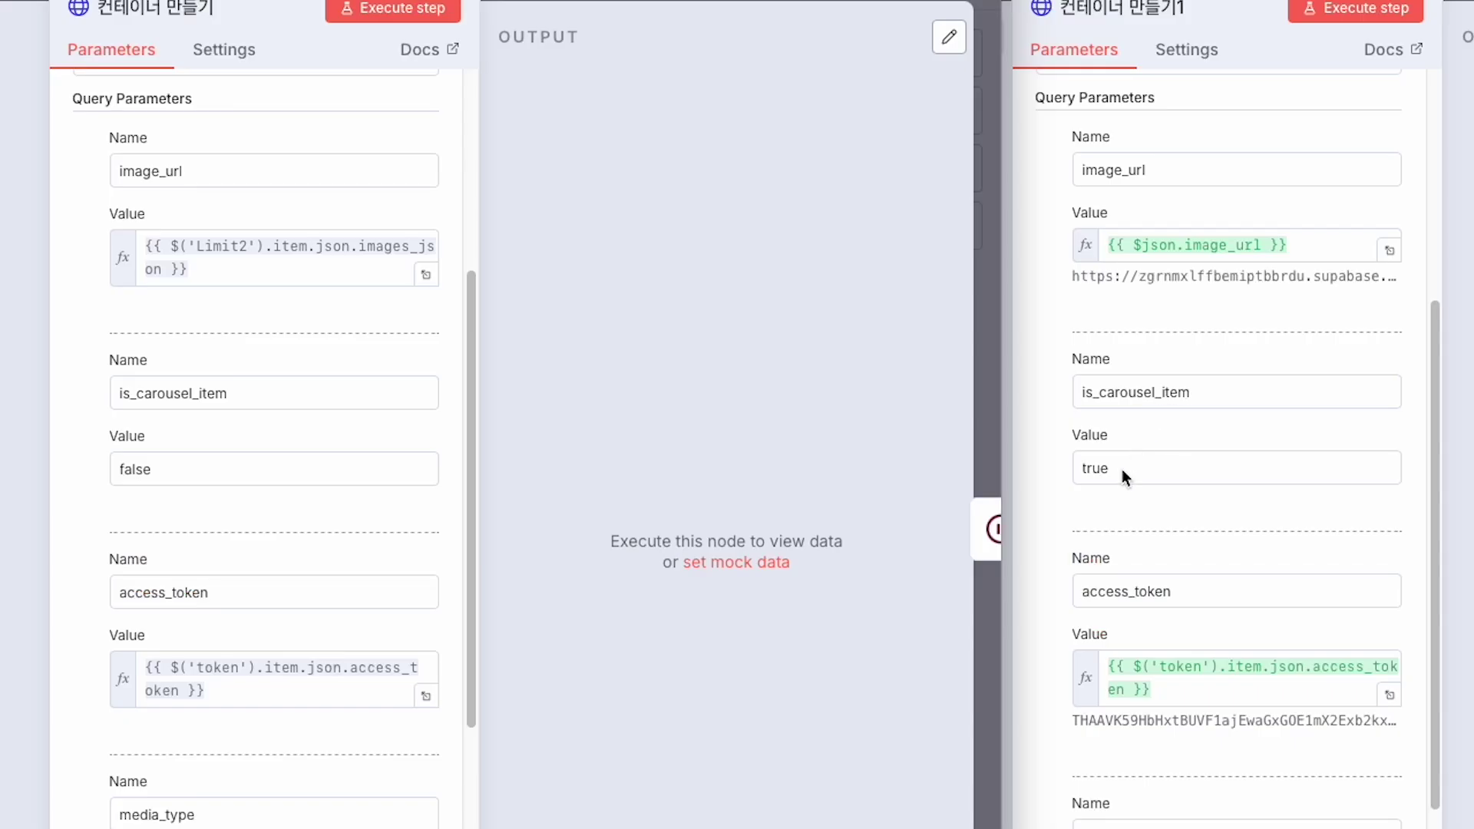
left_click_drag(1113, 471, 1071, 464)
left_click_drag(175, 465, 122, 503)
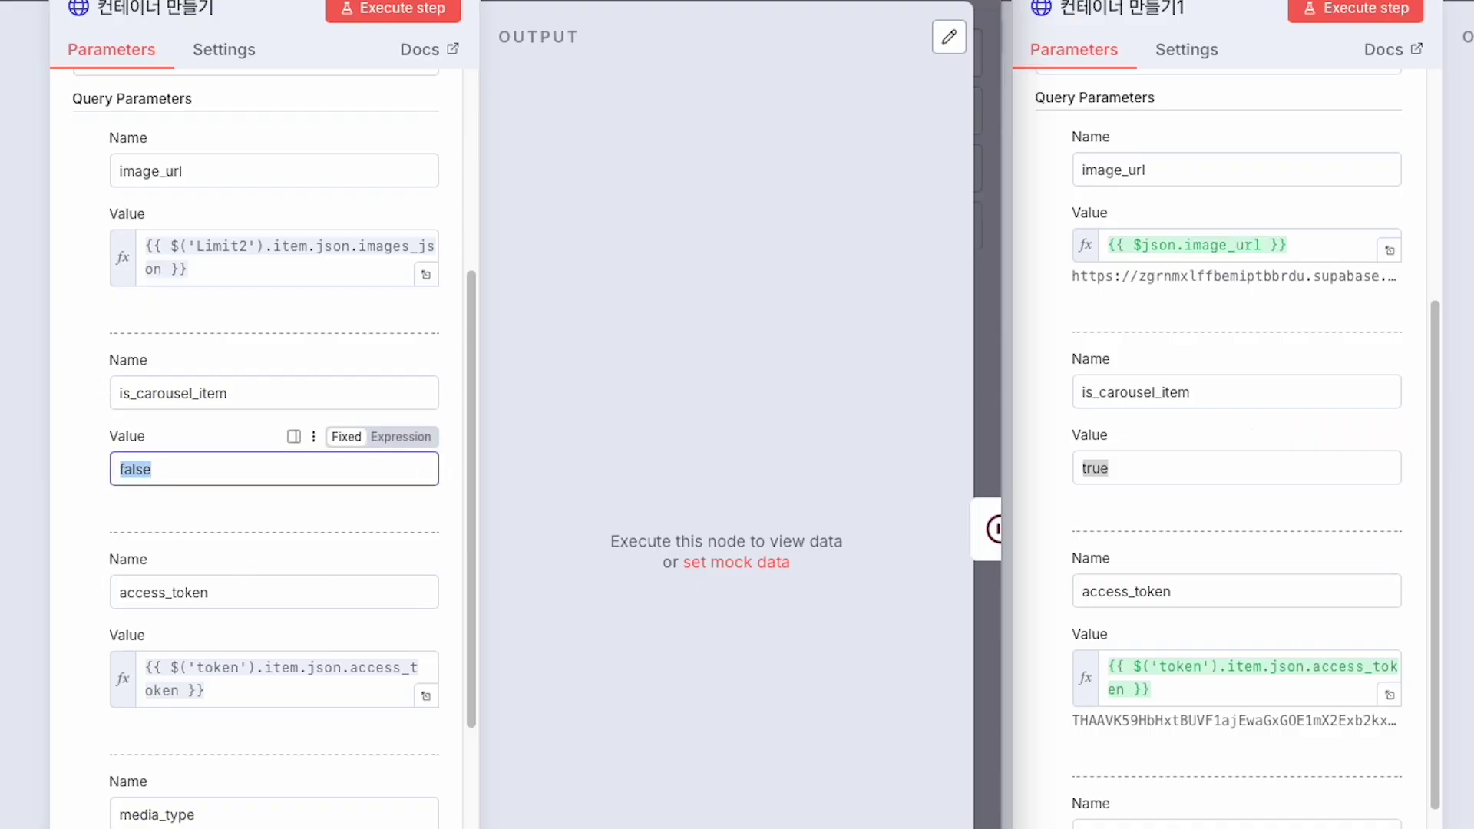
scroll(351, 594, "down", 1)
scroll(138, 654, "down", 1)
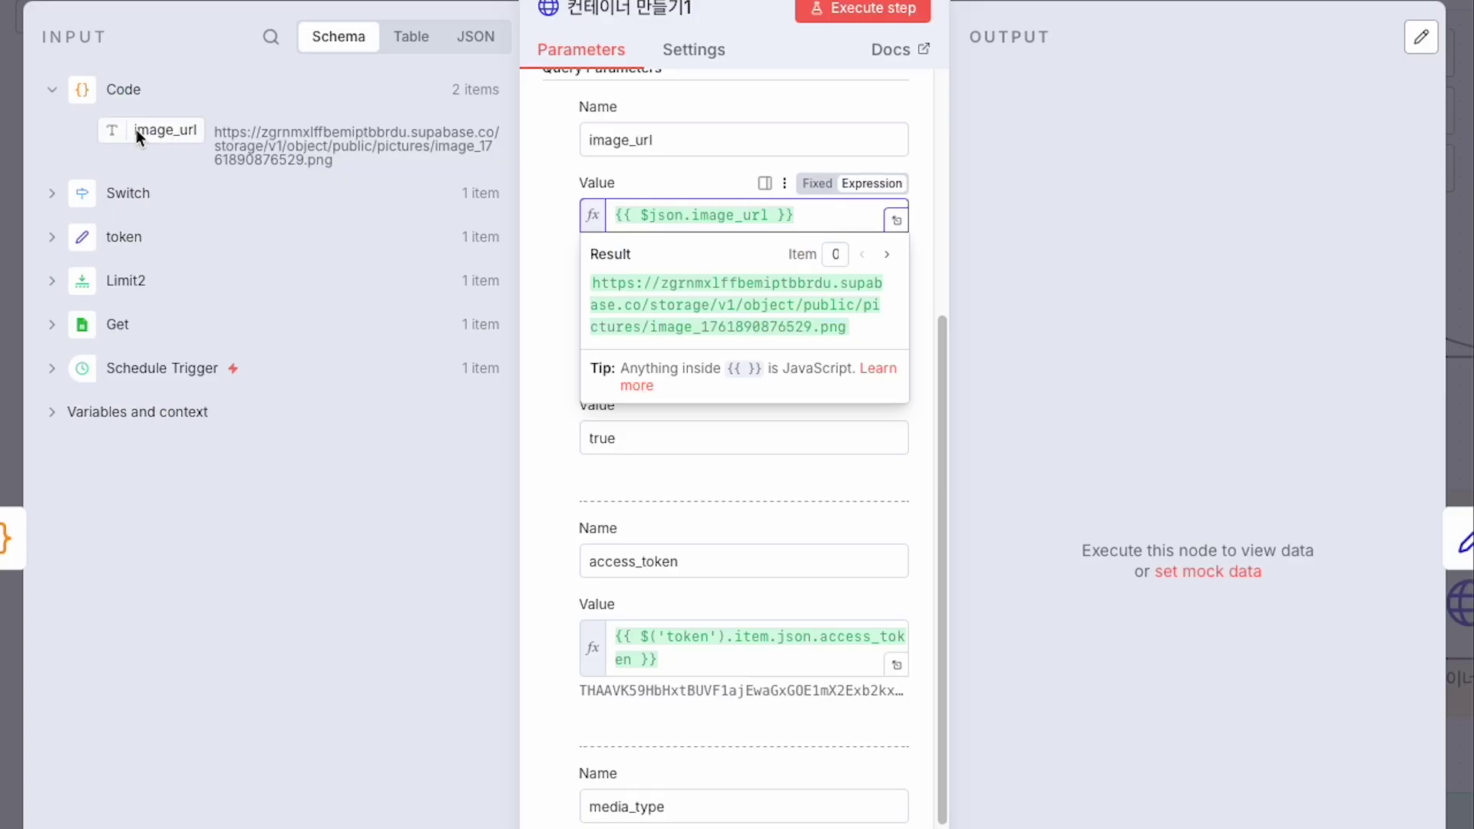
- Map the Code node's image_url field to the image_url parameter of 컨테이너 만들기1 and execute that node
left_click_drag(136, 137, 813, 224)
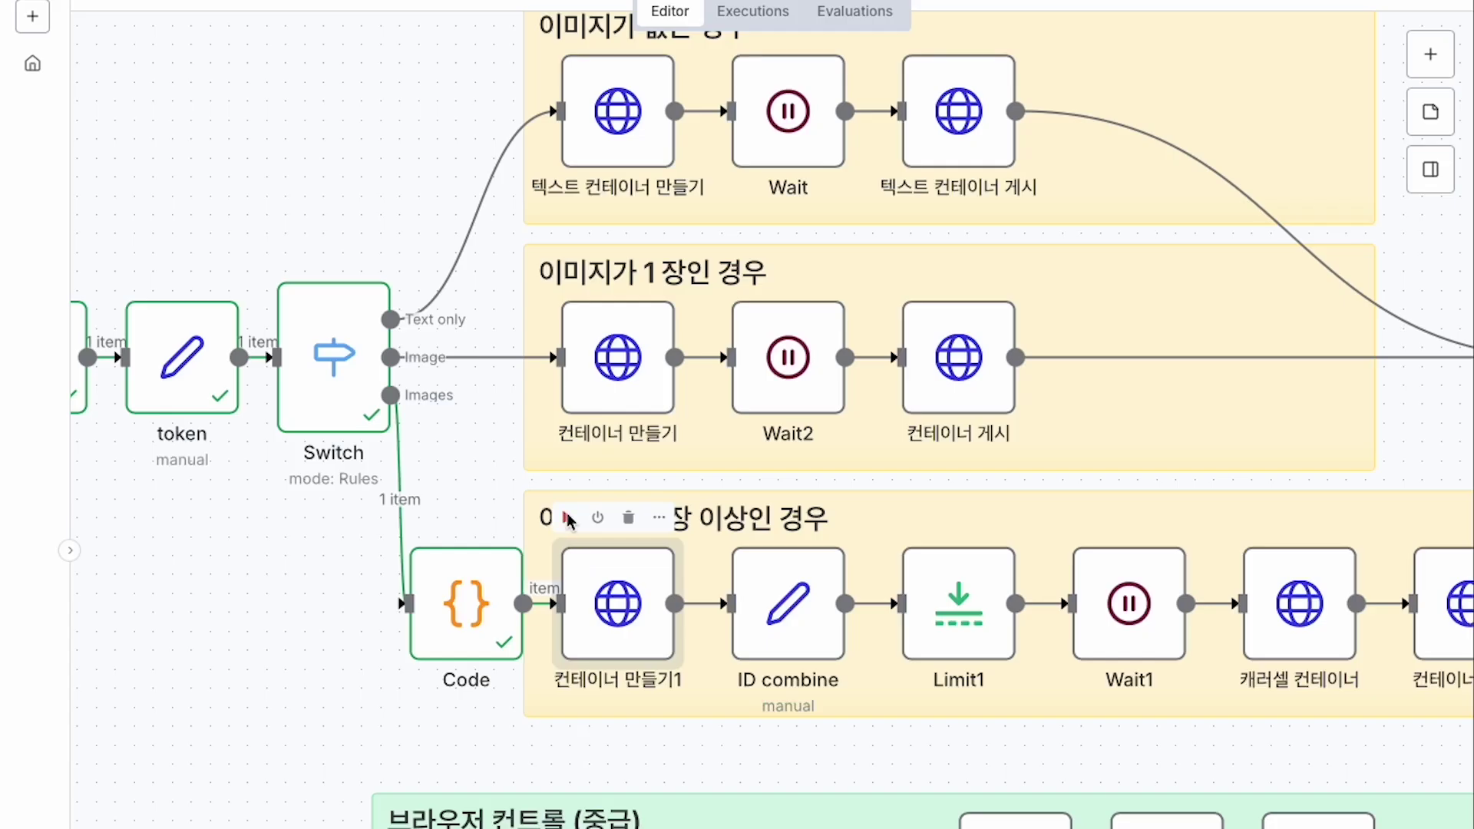
left_click(568, 520)
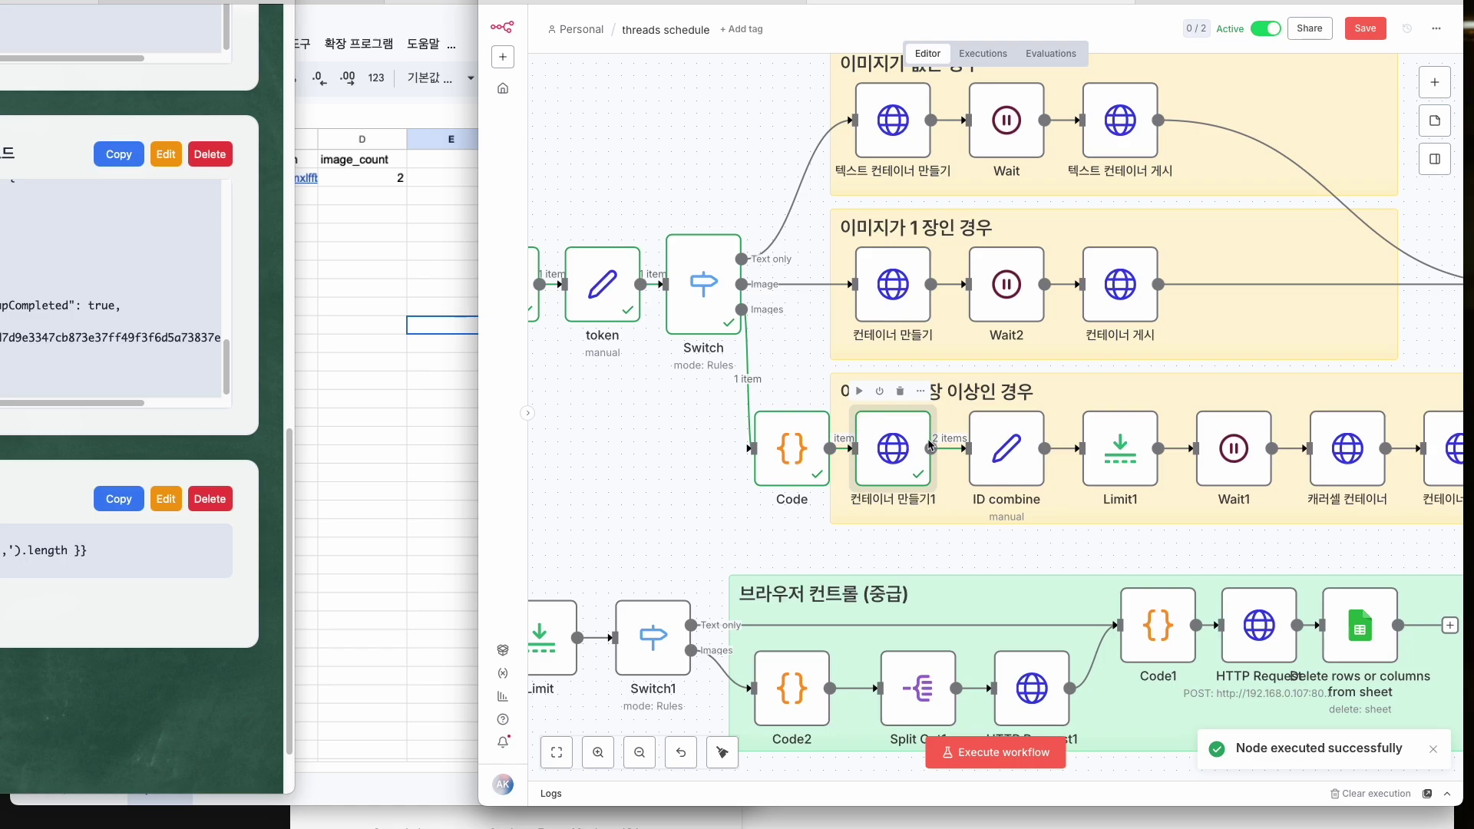
- Examine the ID combine node's ID field and its expression that joins all container ids with commas
double_click(1004, 449)
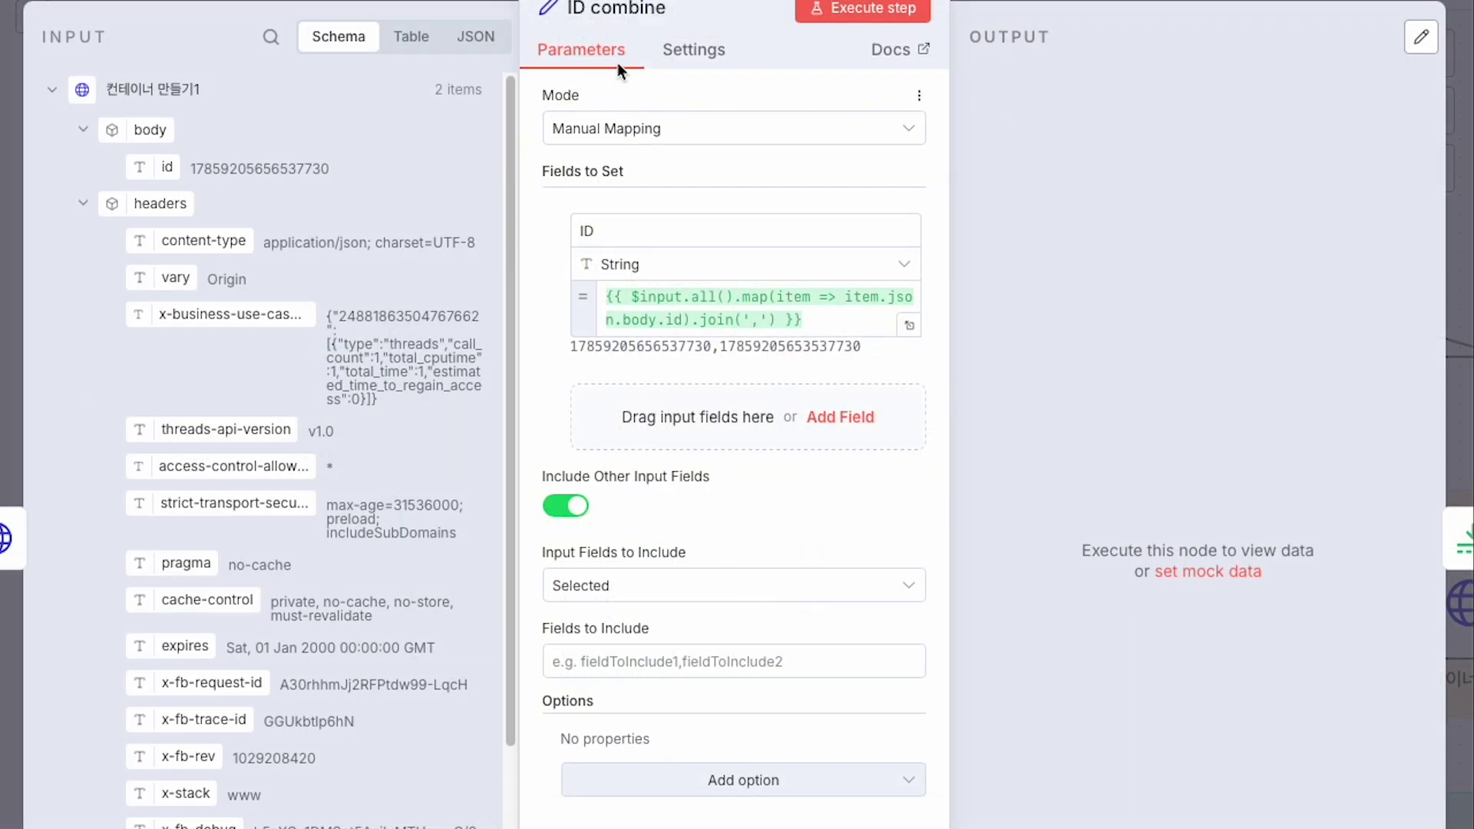
left_click(633, 233)
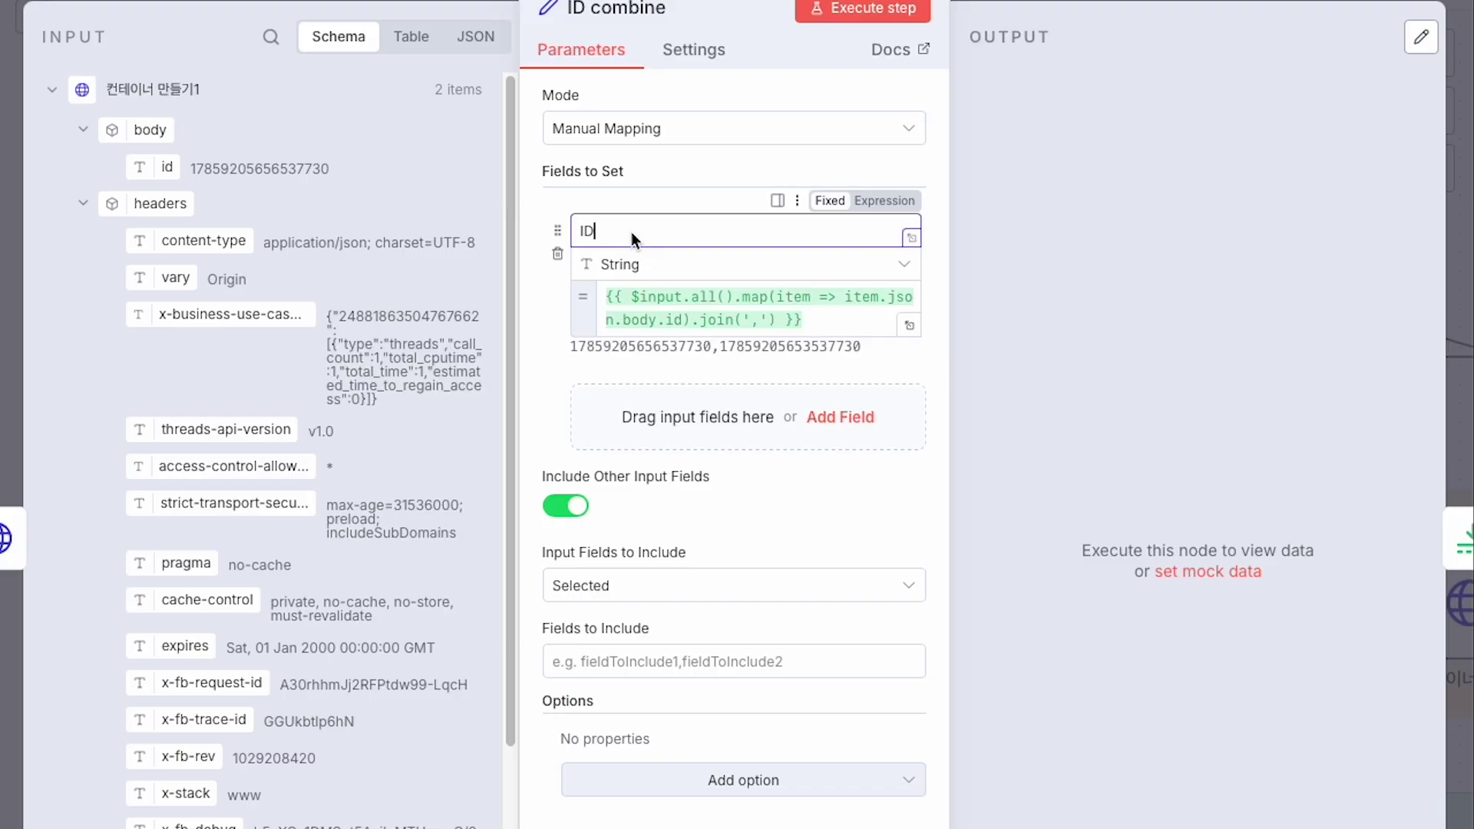
left_click(666, 298)
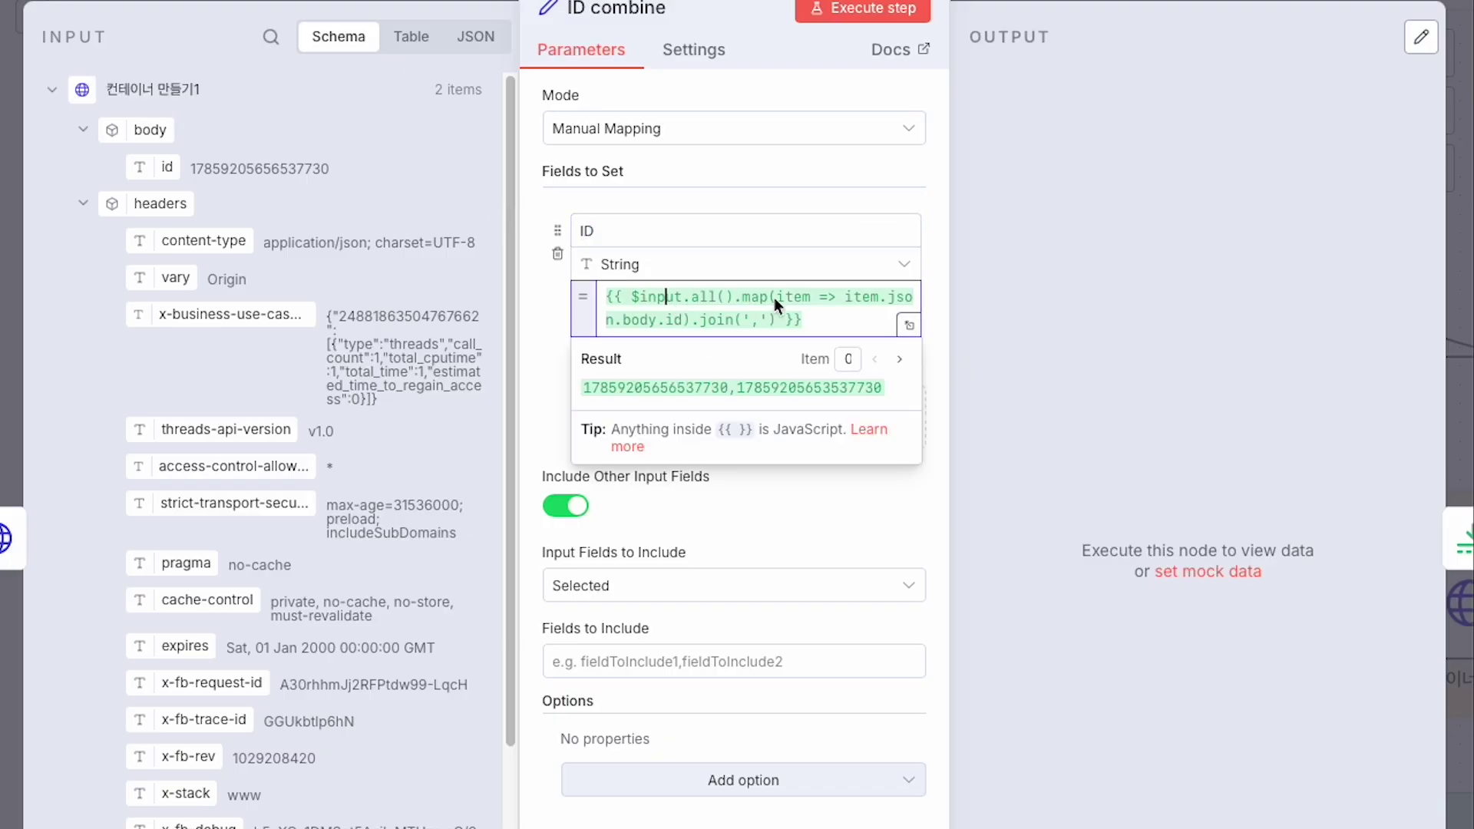
left_click(727, 298)
left_click(652, 299)
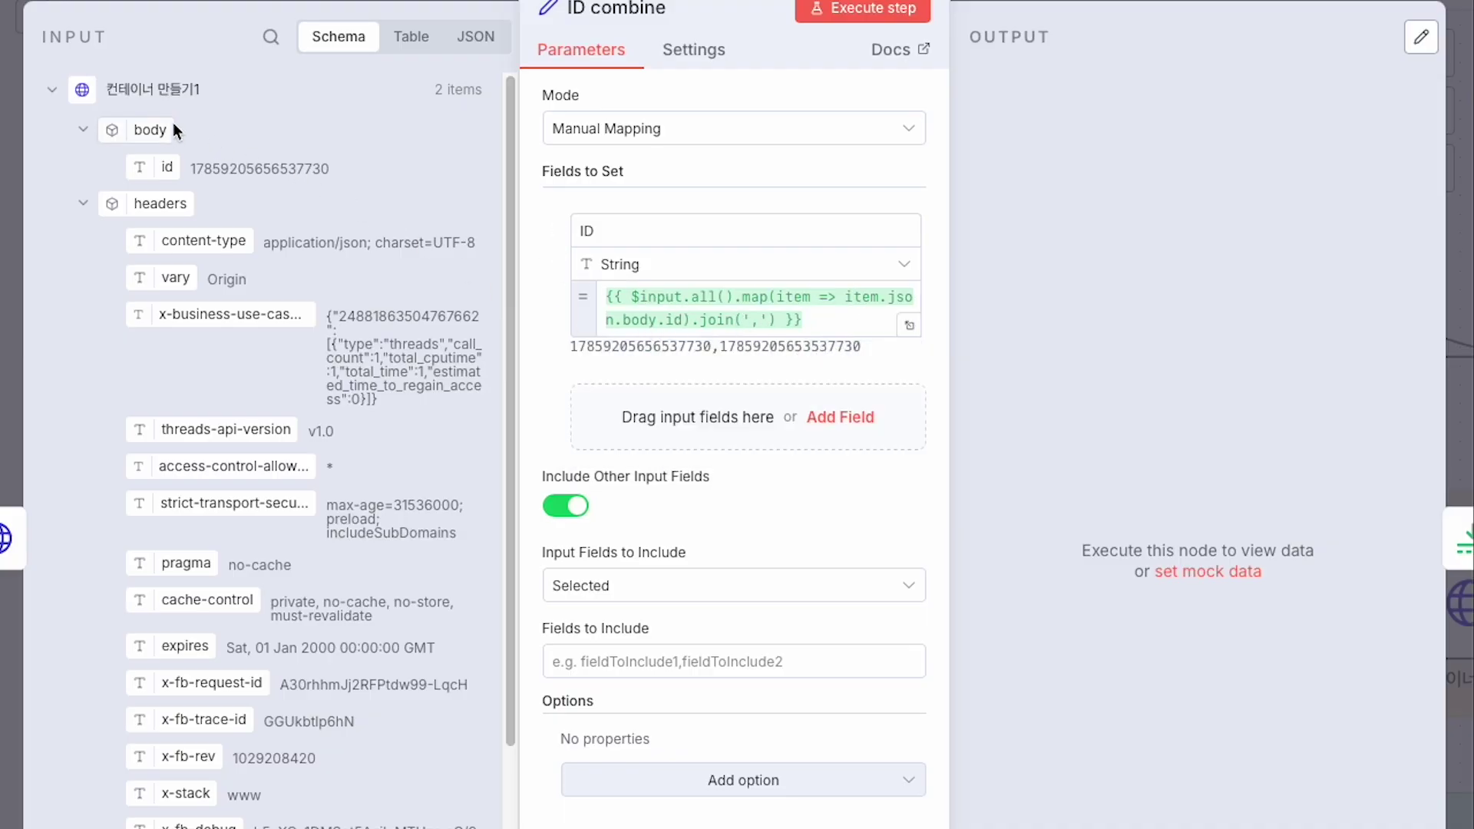
left_click(639, 320)
left_click(839, 315)
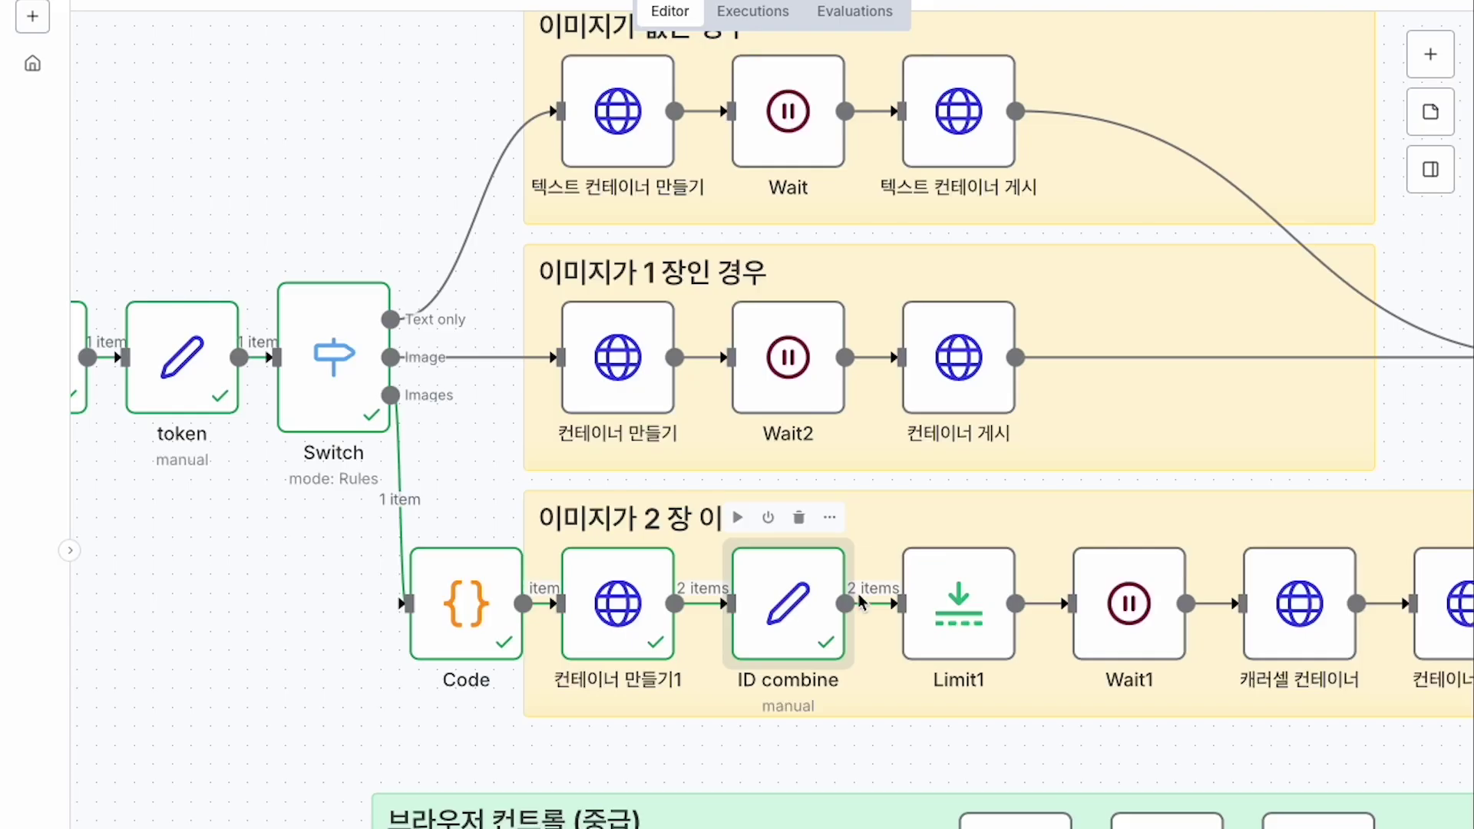
- Check the ID combine node's output and execute the Limit1 node
double_click(787, 618)
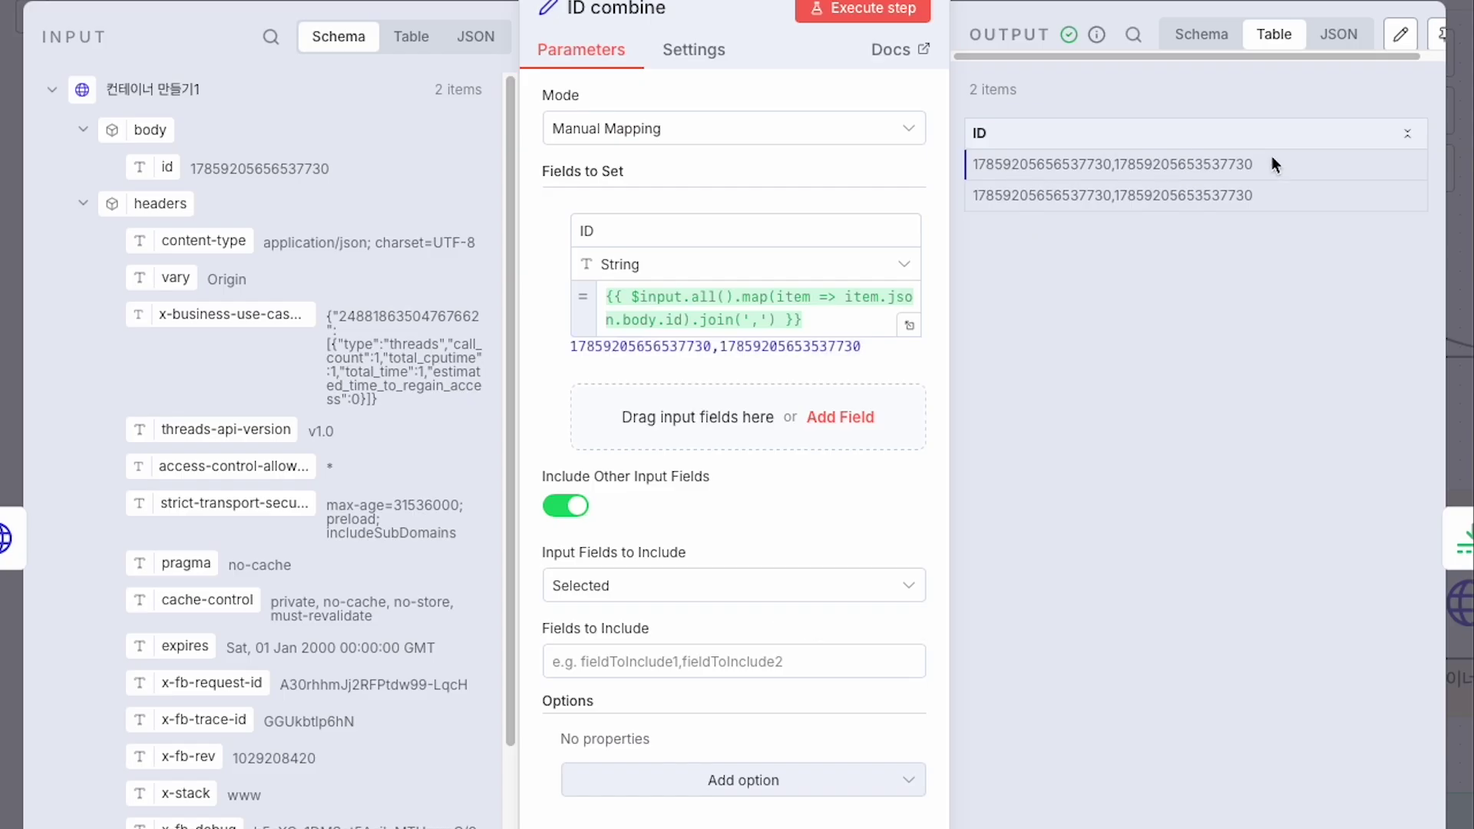
left_click(1236, 2)
left_click(1087, 392)
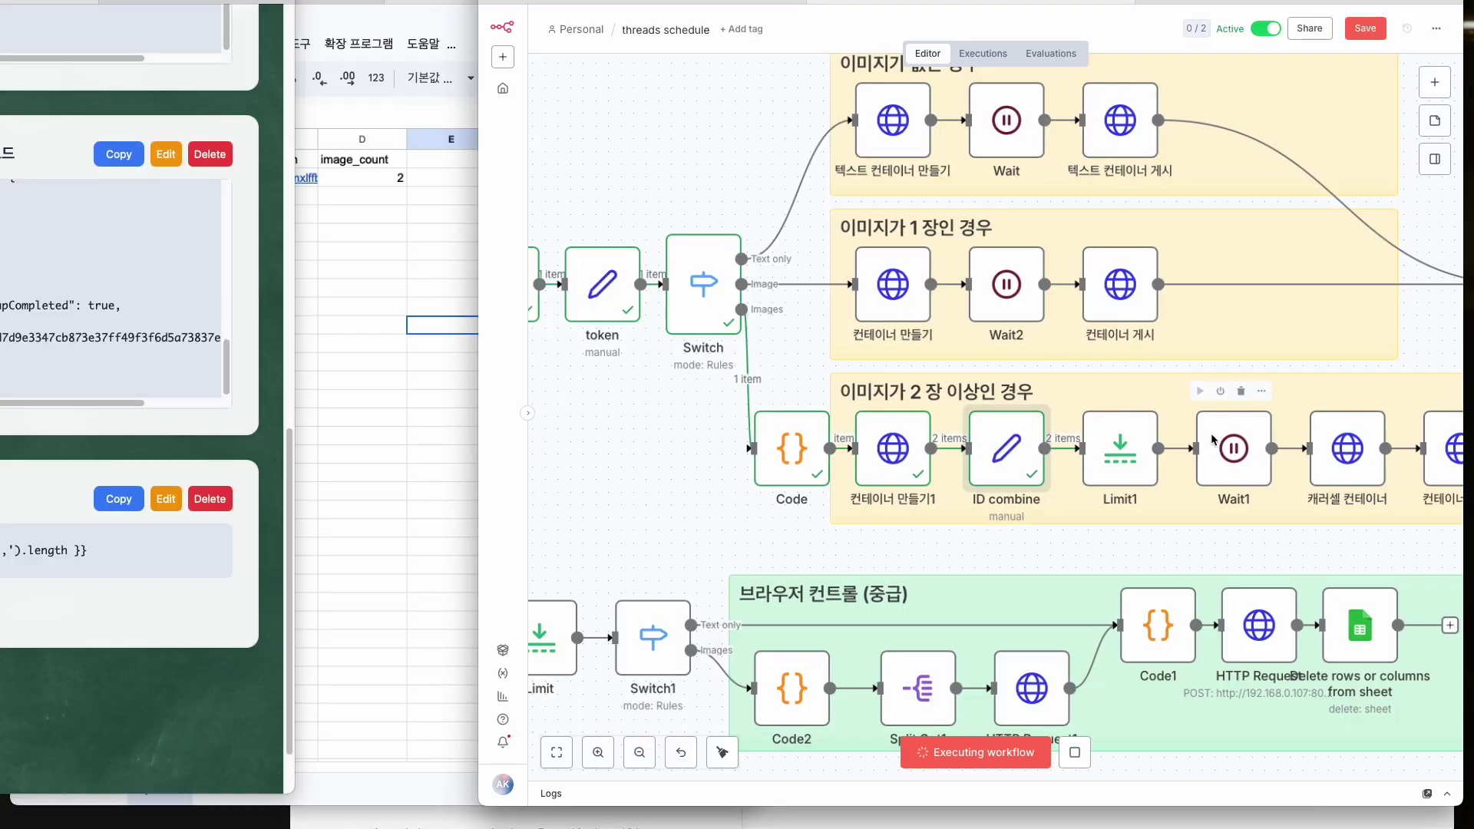
- Execute the nodes before 캐러셀 컨테이너 and examine its media_type, access_token and children query parameters
scroll(1212, 439, "right", 5)
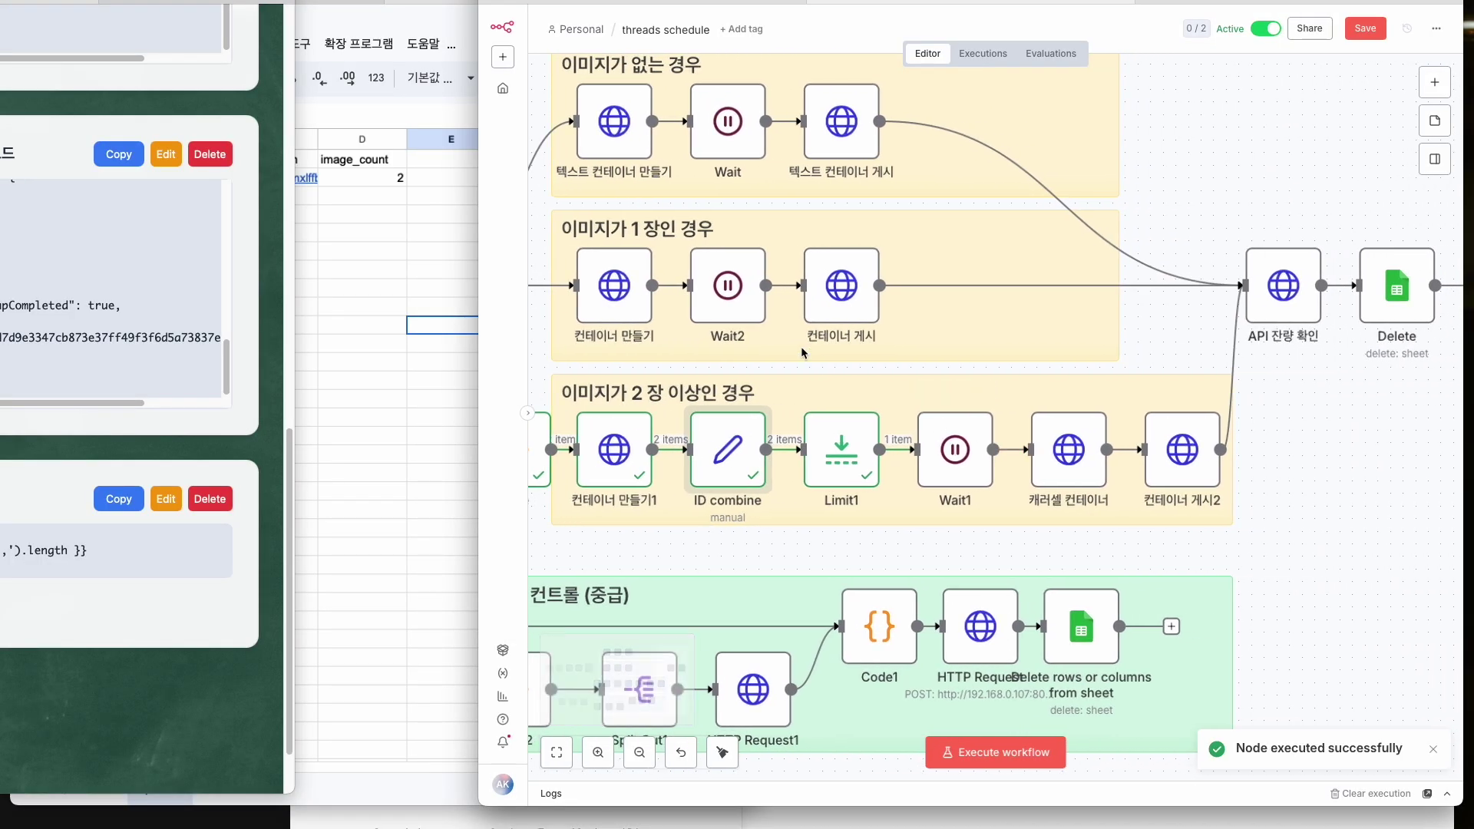
left_click(1065, 451)
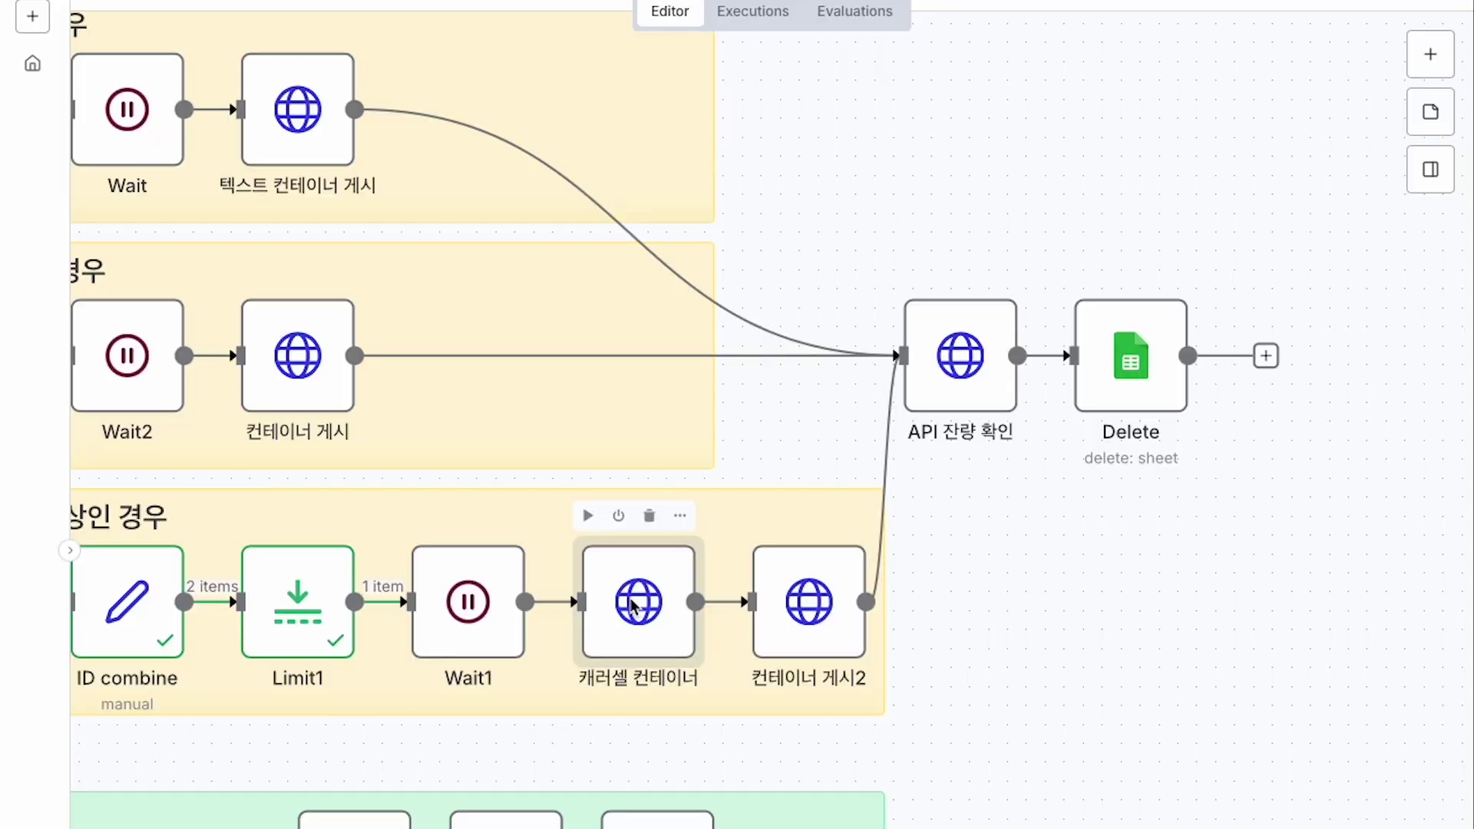
double_click(634, 603)
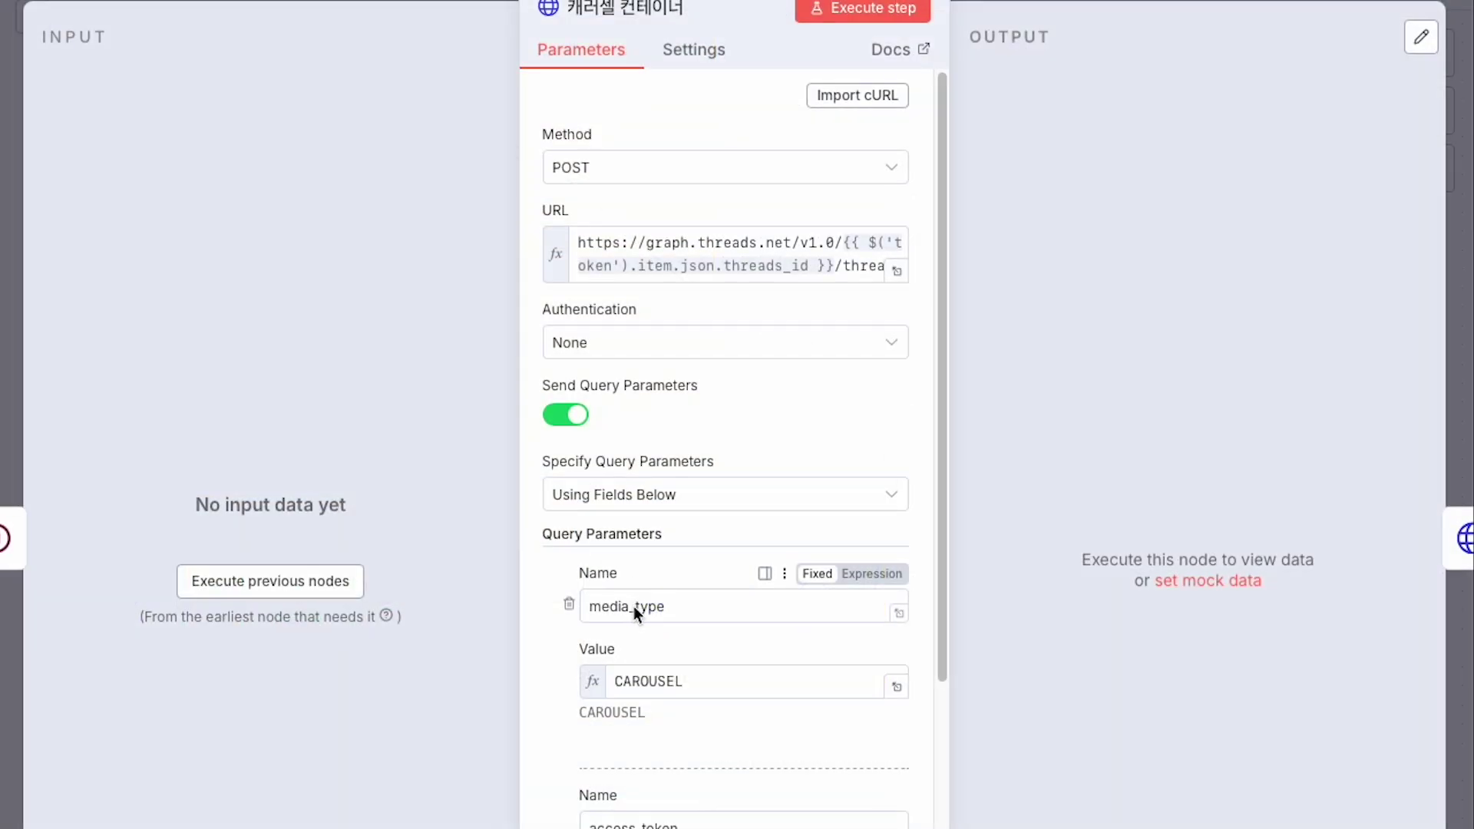
scroll(741, 371, "down", 5)
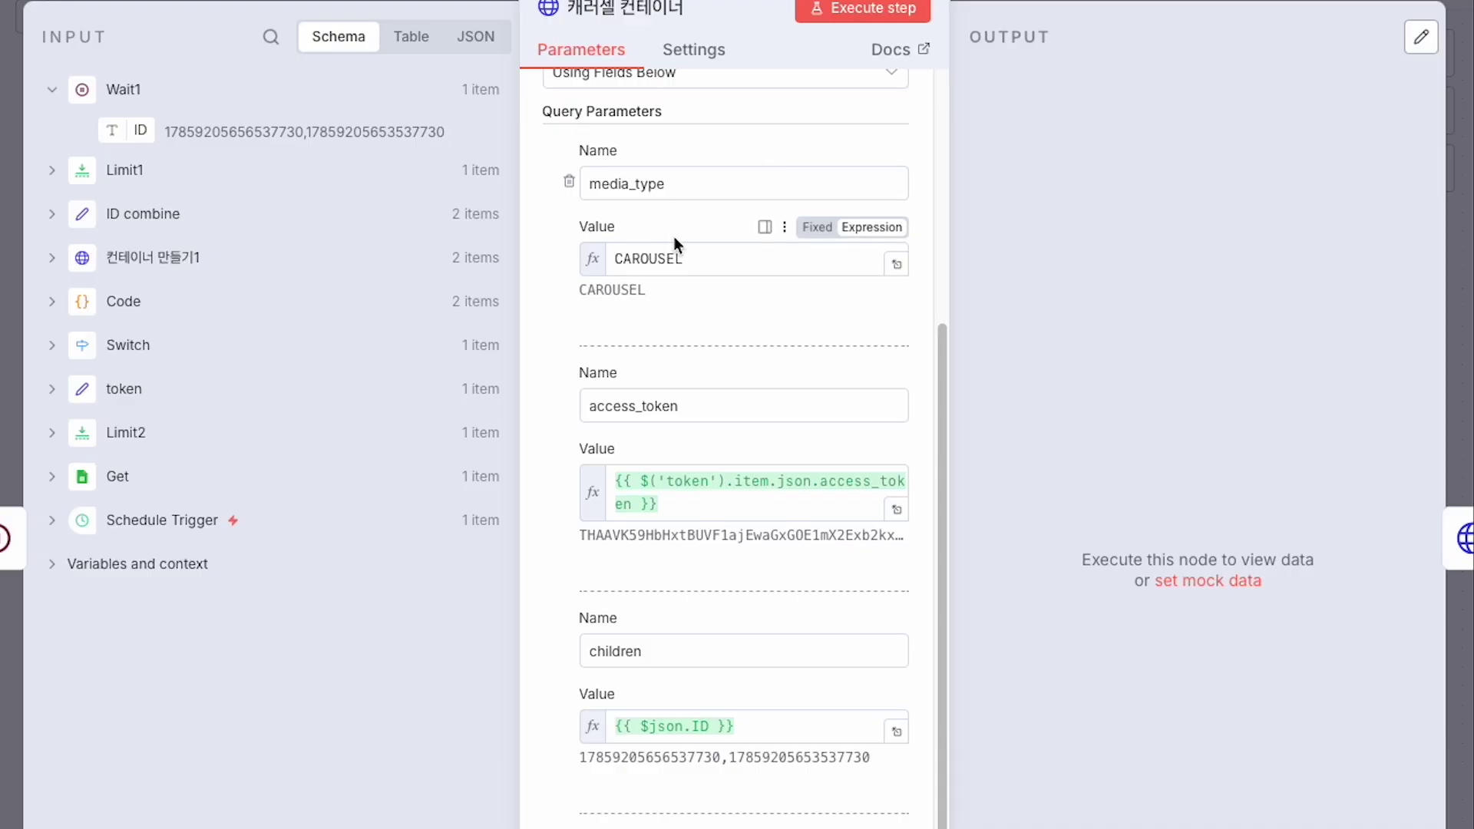
double_click(655, 649)
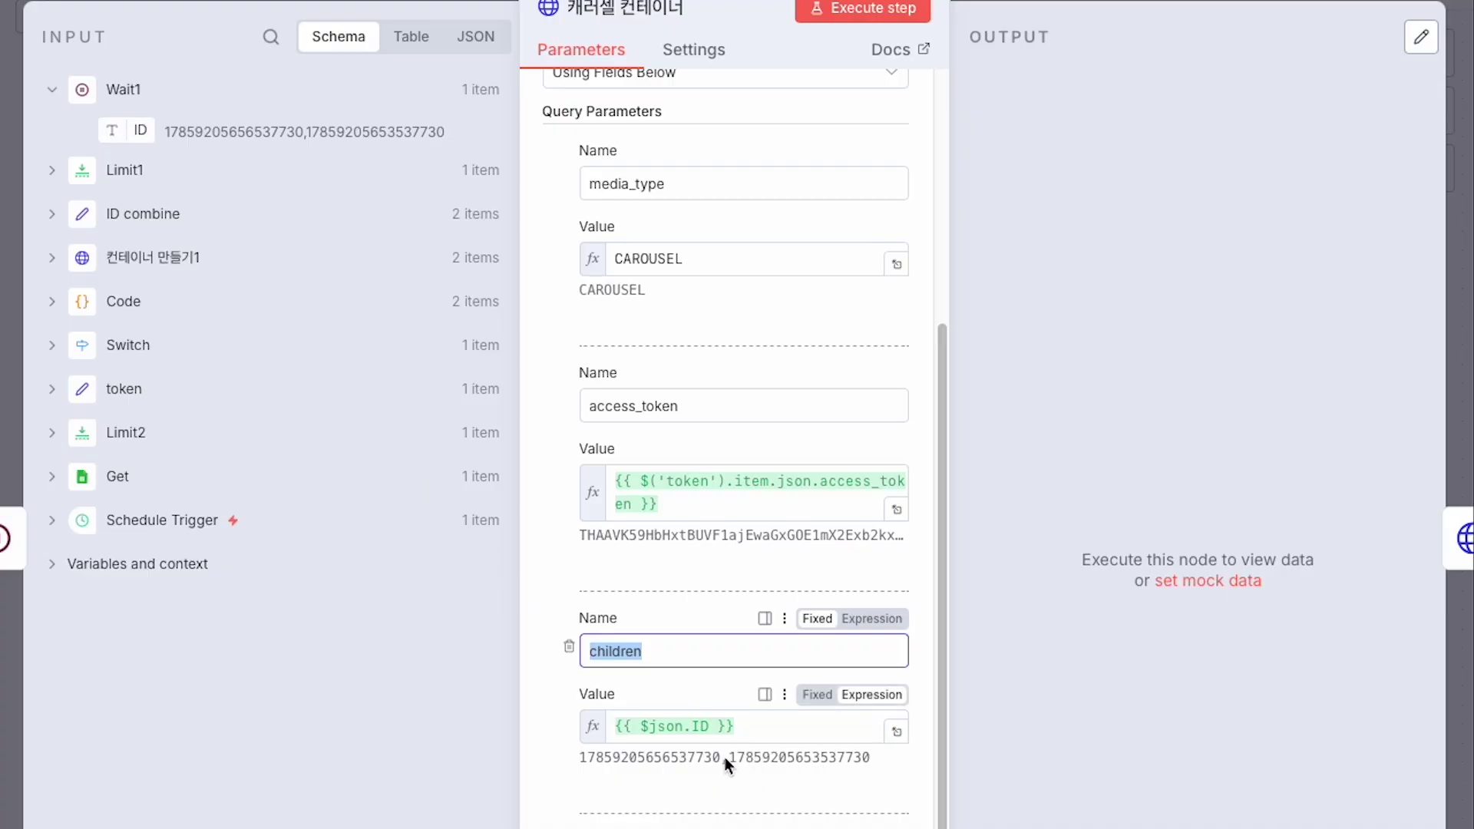
scroll(725, 789, "down", 4)
- Review the creation_id and access_token query parameters of 컨테이너 게시2, and execute the workflow up to the Delete node
double_click(595, 574)
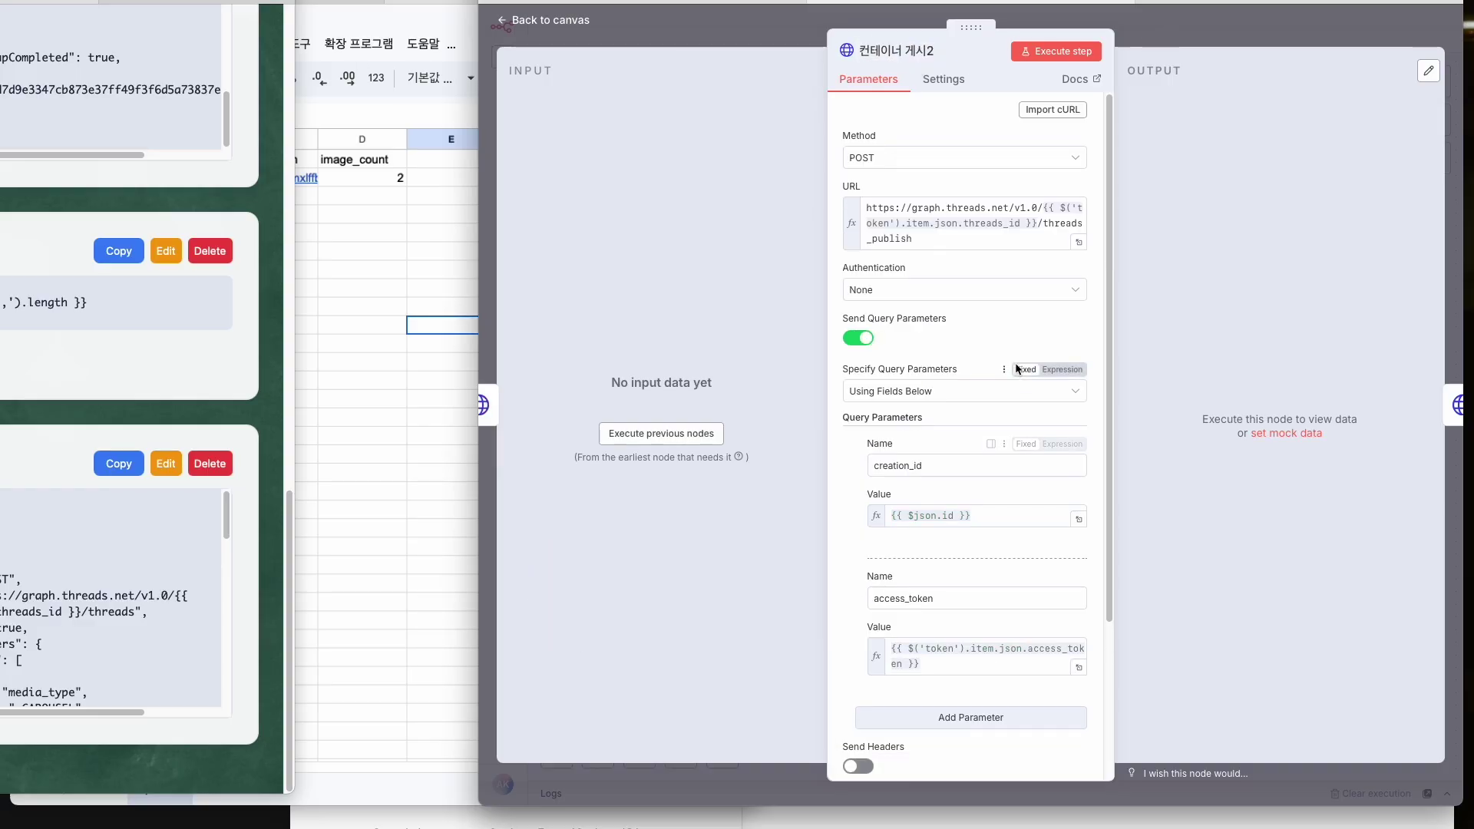
scroll(1013, 386, "down", 3)
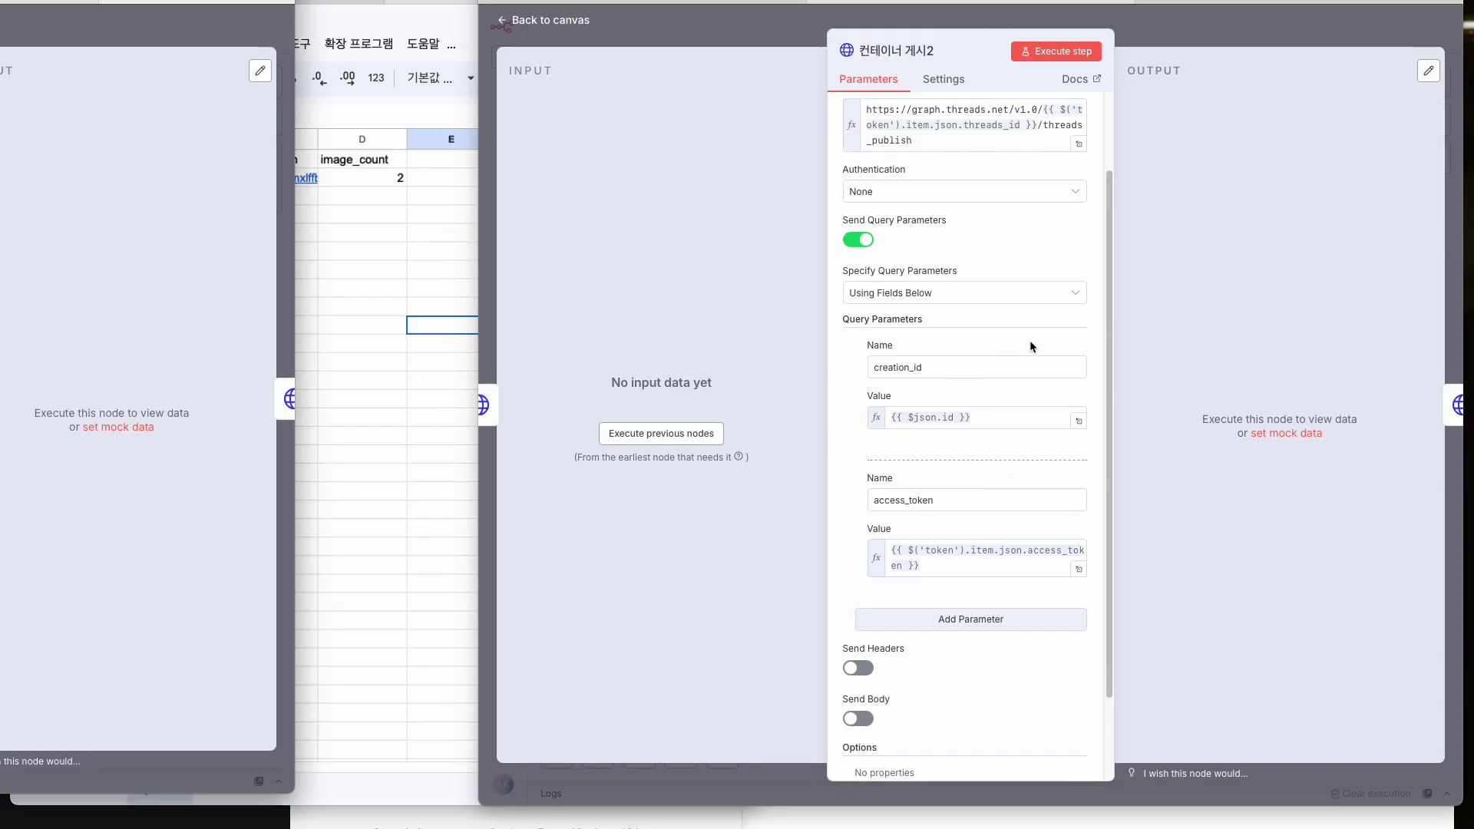
left_click(1189, 42)
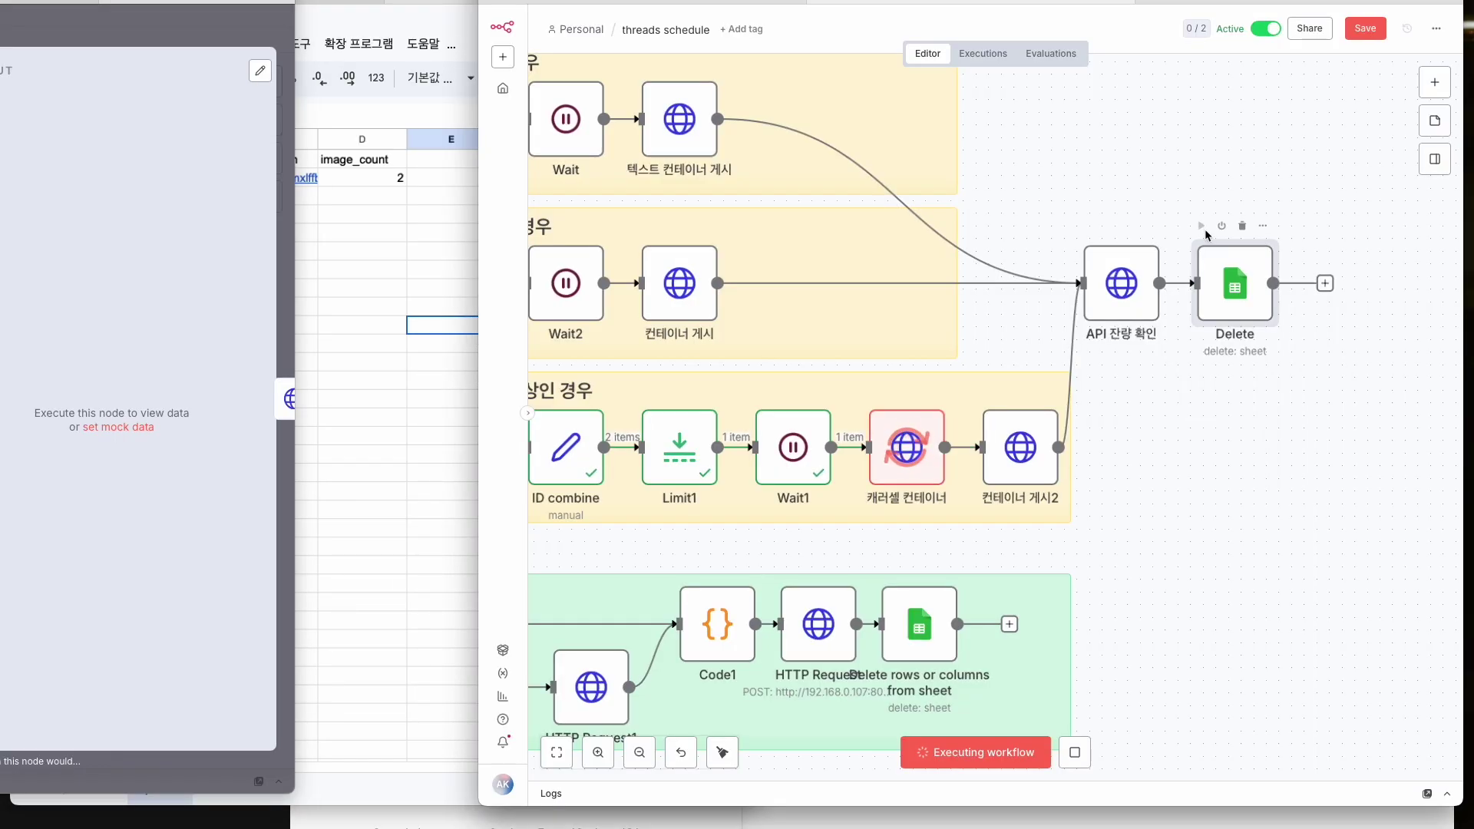